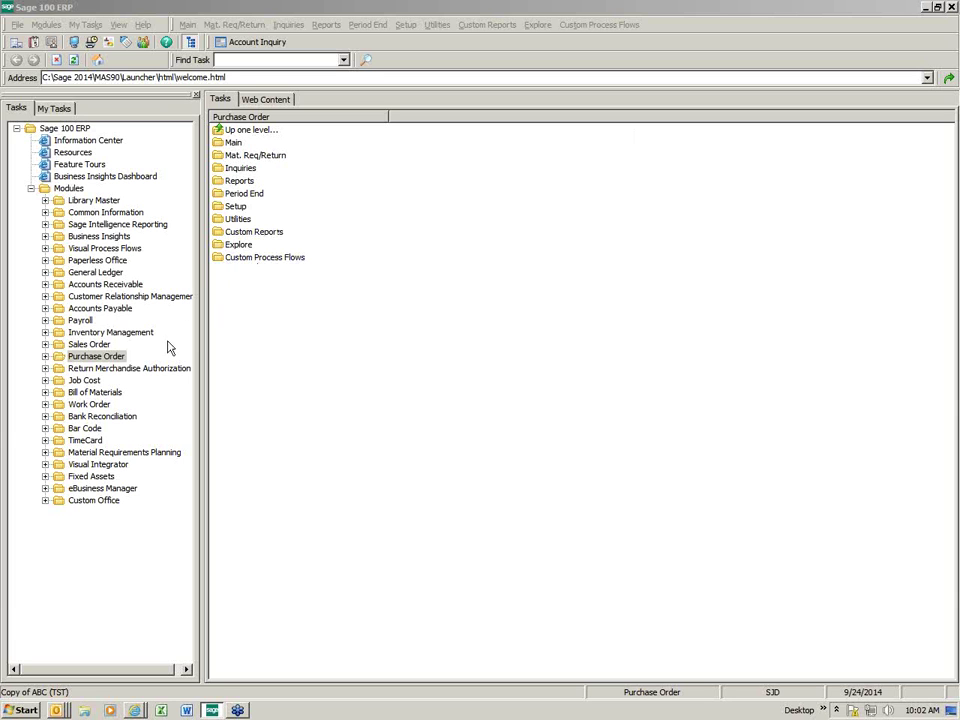
Step: Open Product Line Maintenance in Inventory Management setup with accounting date 9/24/2014 and load the CABLES & ACCESSORIES product line
{"action": "left_click", "coordinate": [45, 332]}
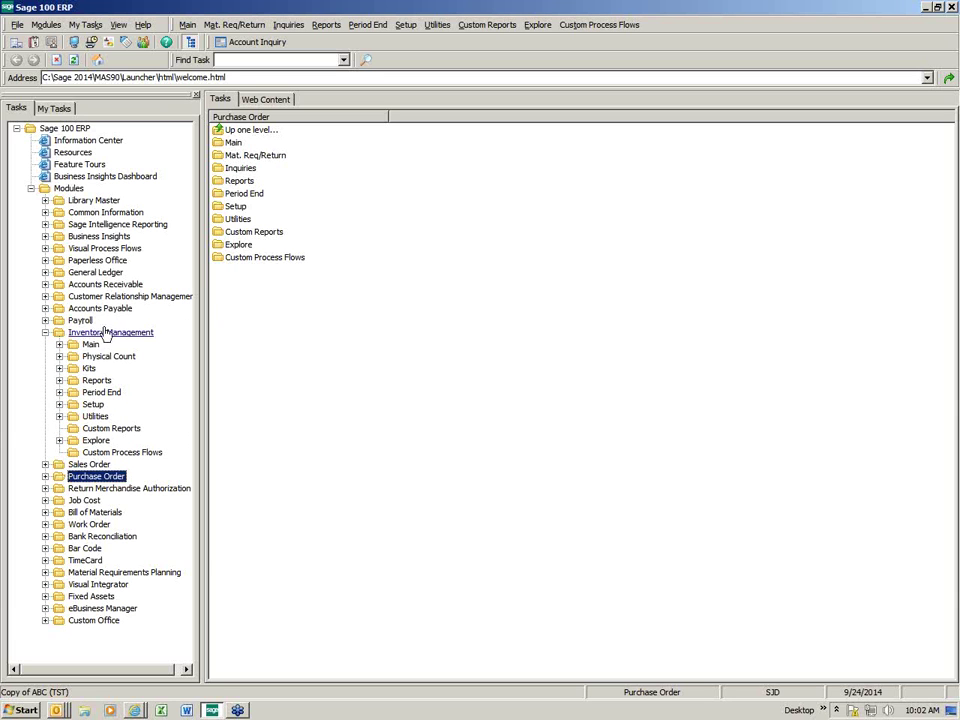
{"action": "double_click", "coordinate": [92, 404]}
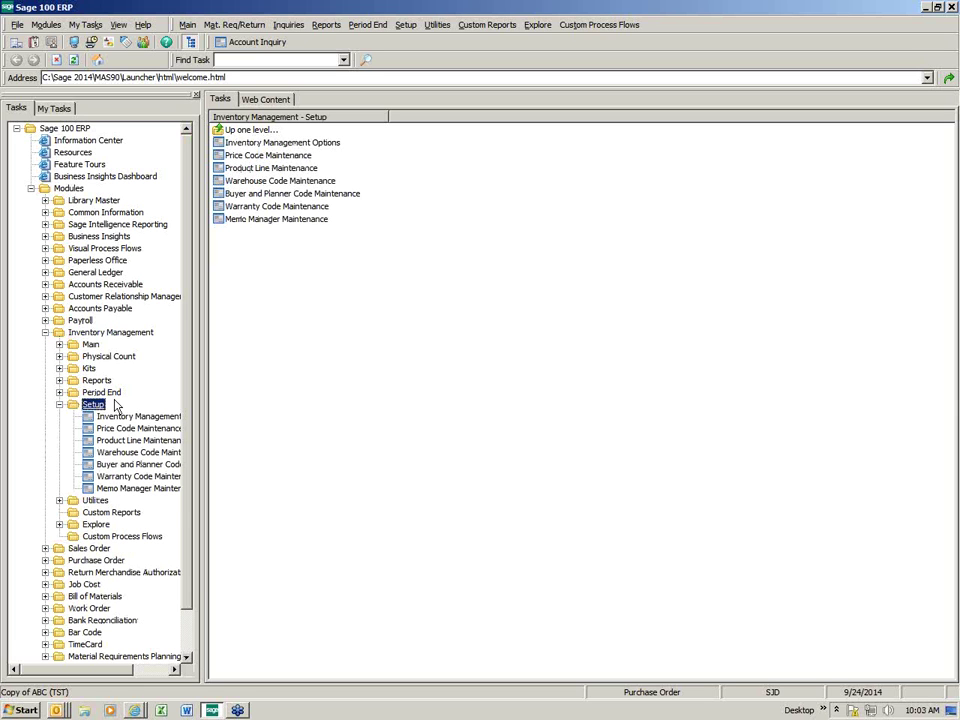
{"action": "left_click", "coordinate": [262, 168]}
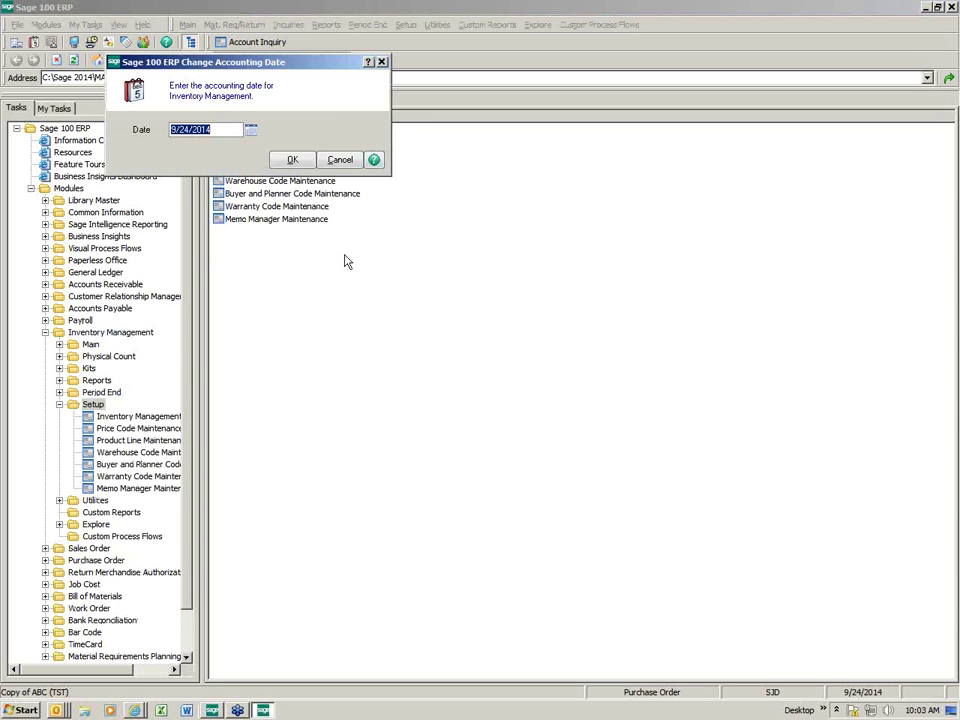
{"action": "left_click", "coordinate": [292, 160]}
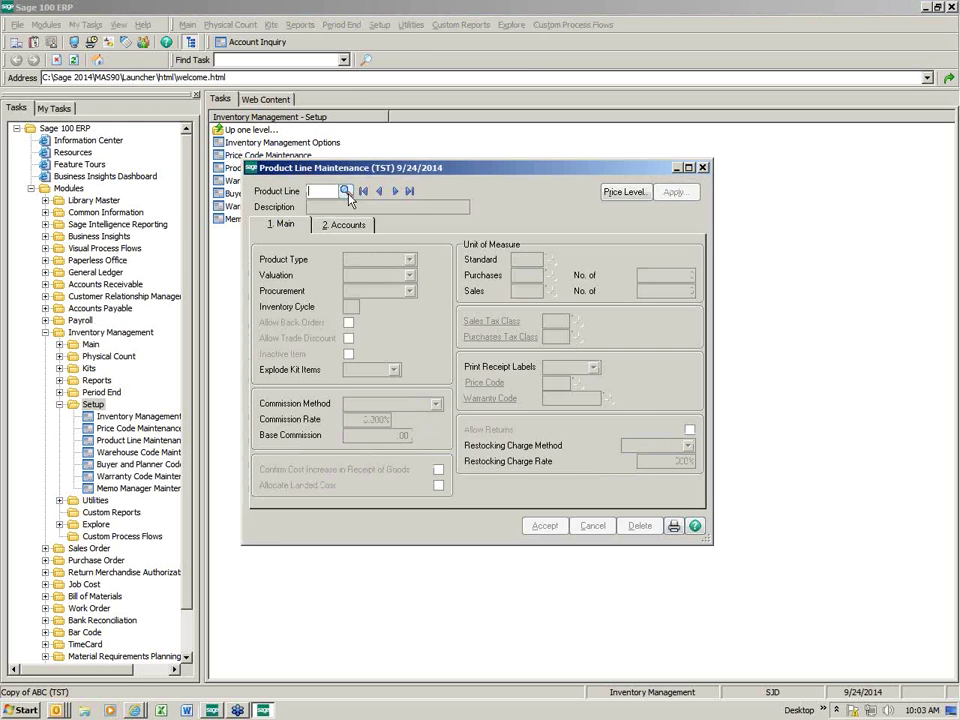
{"action": "left_click", "coordinate": [345, 191]}
{"action": "double_click", "coordinate": [352, 230]}
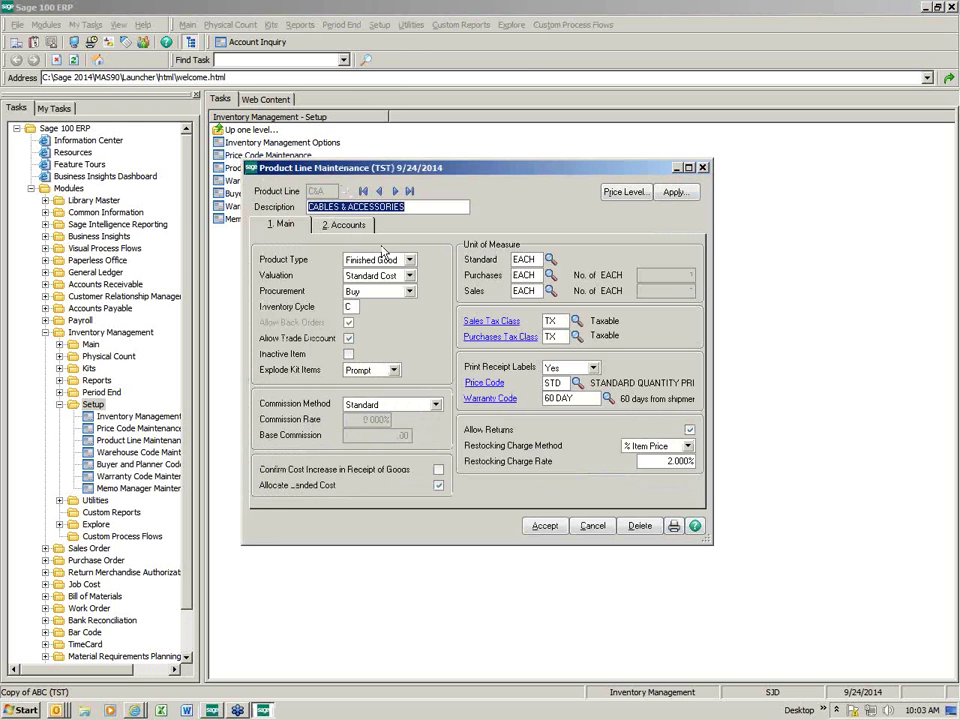
Step: Examine the Inventory and Purchases Clearing G/L account assignments of the product line, then close its maintenance window
{"action": "left_click", "coordinate": [346, 225]}
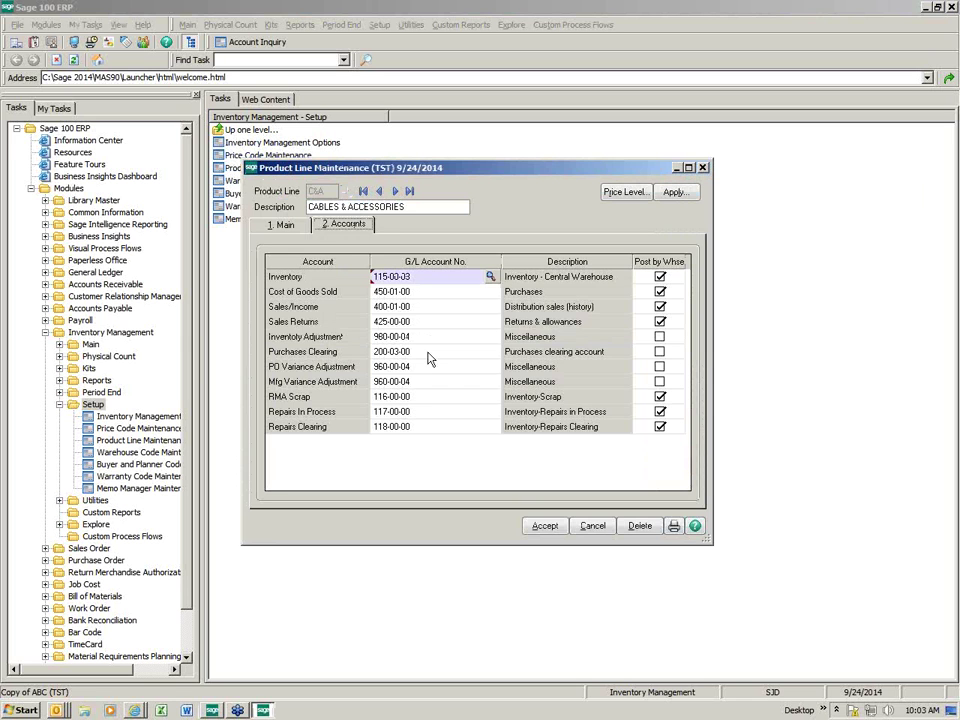
{"action": "left_click", "coordinate": [429, 353]}
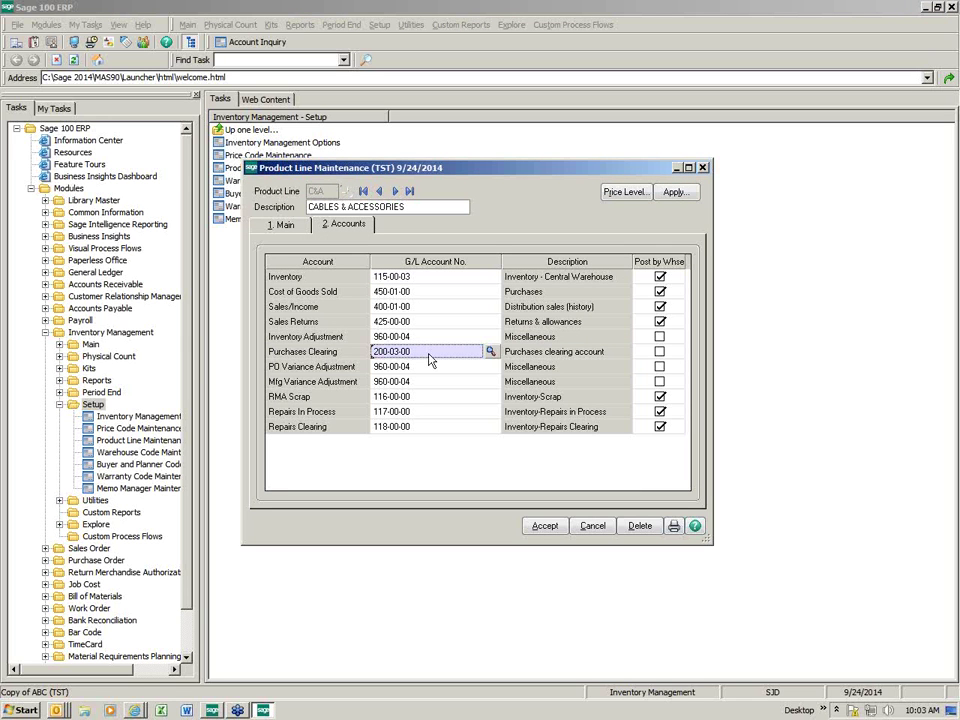
{"action": "left_click", "coordinate": [398, 277]}
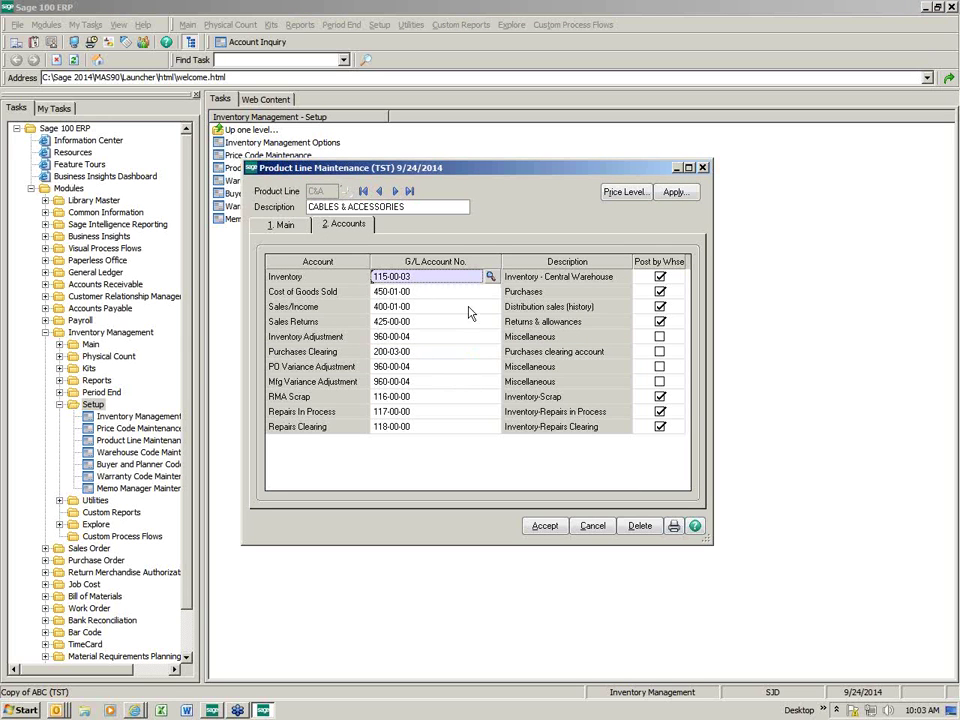
{"action": "key", "text": "BackSpace"}
{"action": "type", "text": "0"}
{"action": "left_click", "coordinate": [418, 353]}
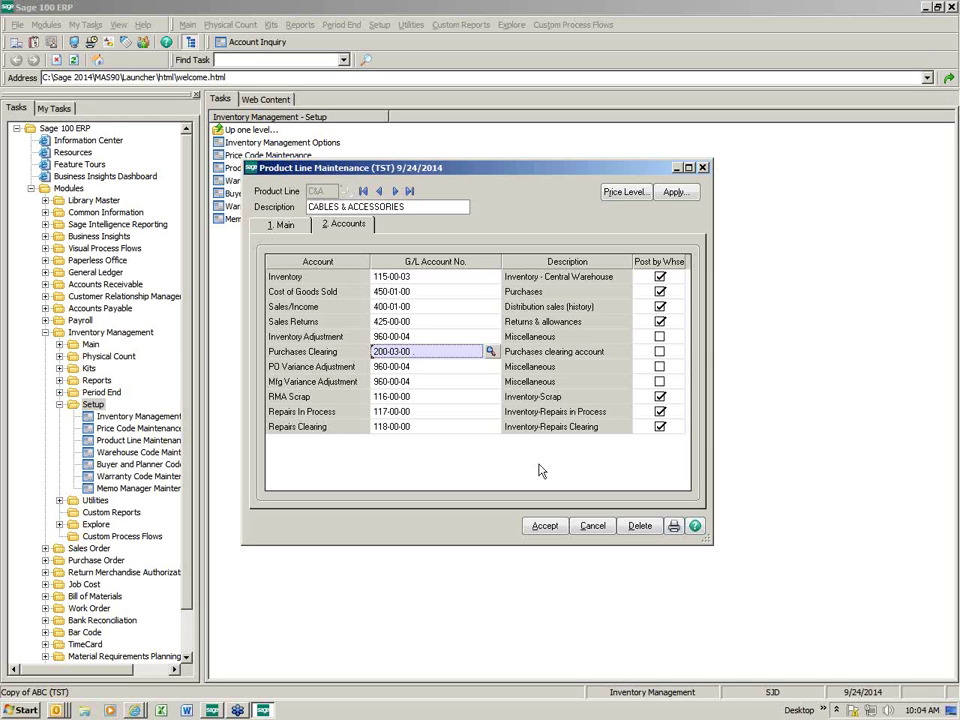
{"action": "left_click", "coordinate": [545, 526]}
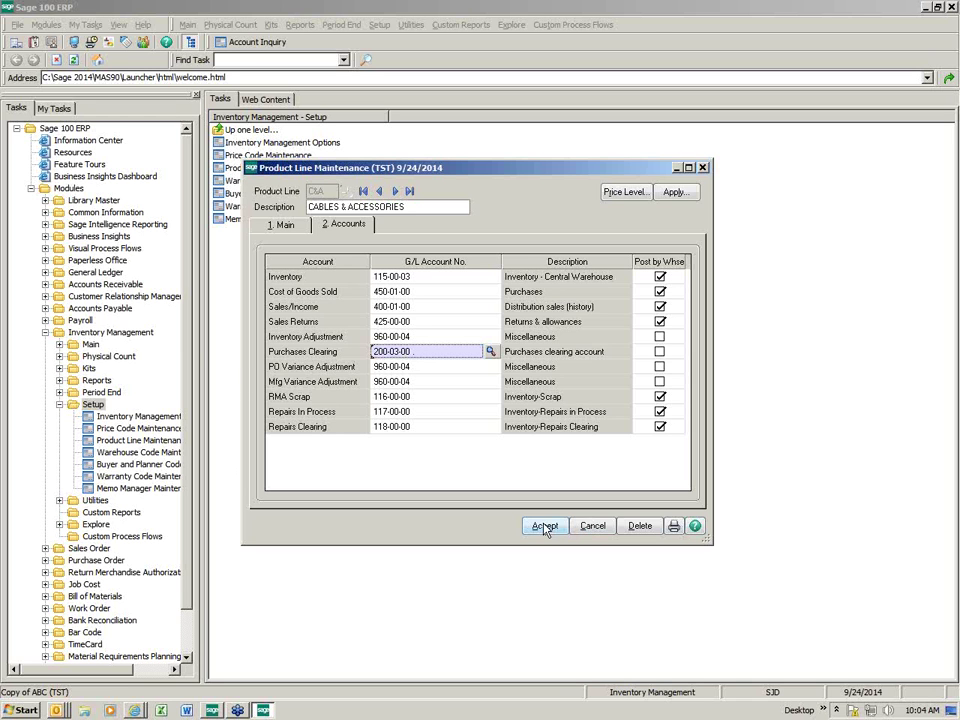
{"action": "left_click", "coordinate": [703, 167]}
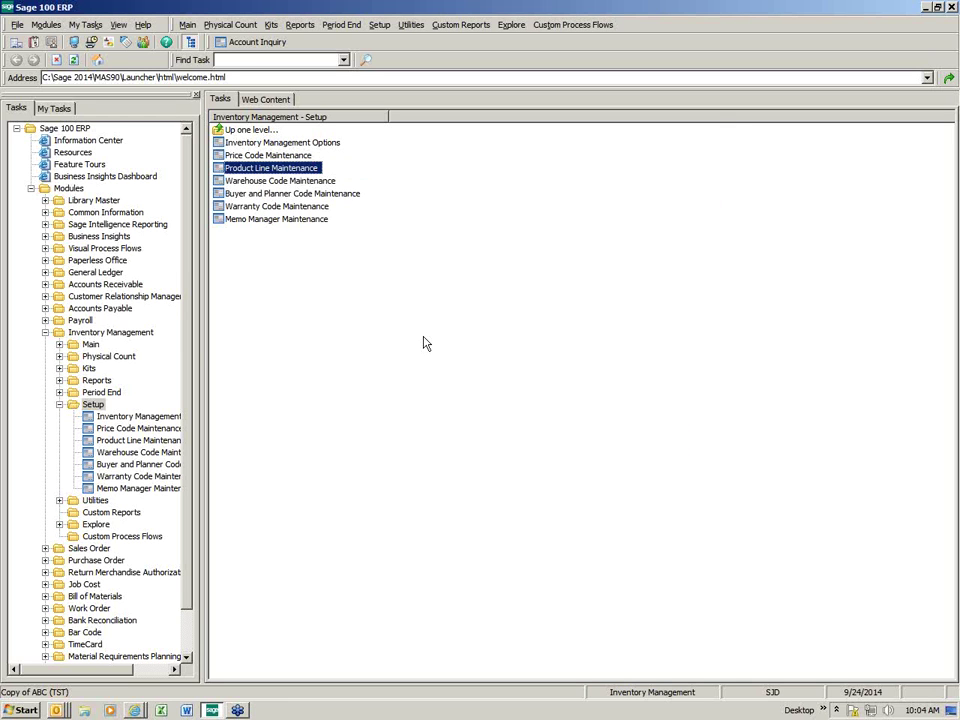
Step: Preview the Purchases Clearing Report from the Purchase Order period-end tasks, using the STANDARD report setting
{"action": "left_click", "coordinate": [59, 405]}
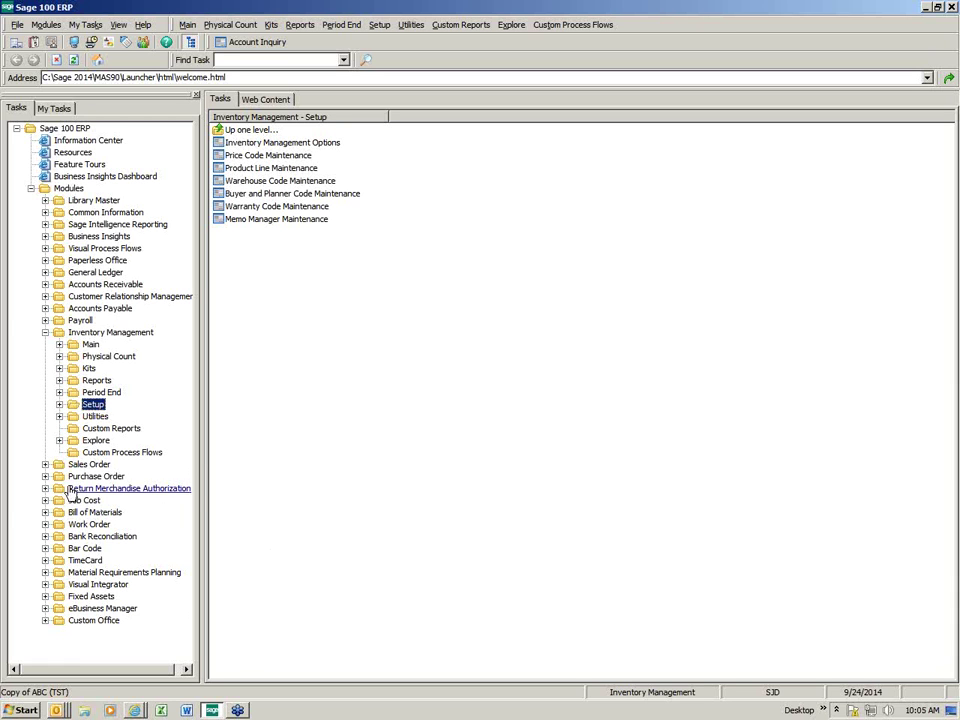
{"action": "left_click", "coordinate": [44, 332]}
{"action": "left_click", "coordinate": [45, 356]}
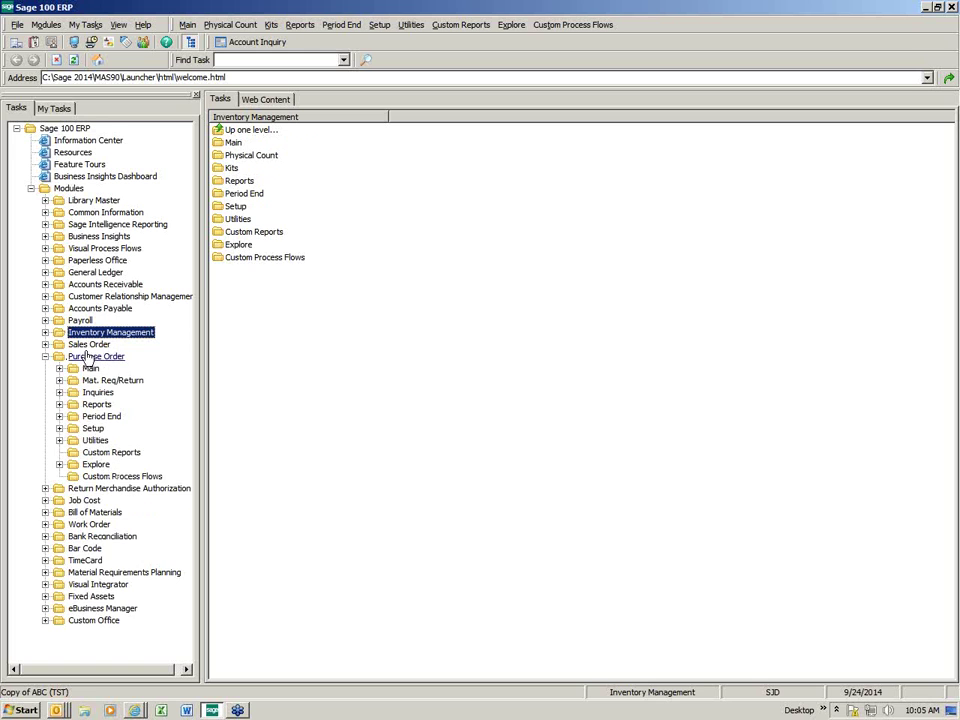
{"action": "left_click", "coordinate": [104, 417]}
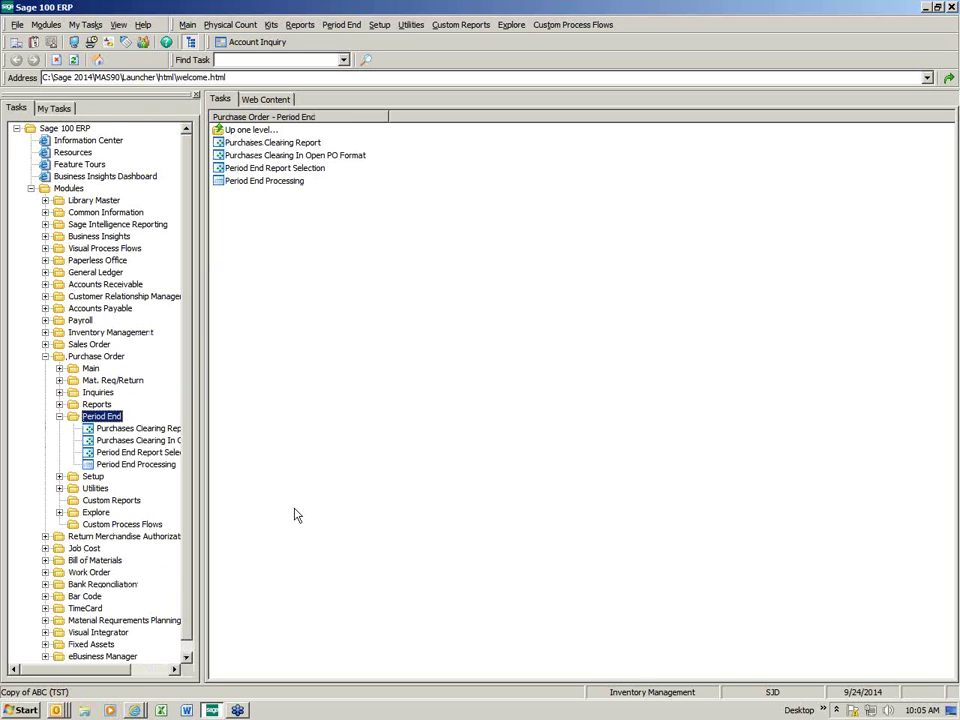
{"action": "left_click", "coordinate": [263, 145]}
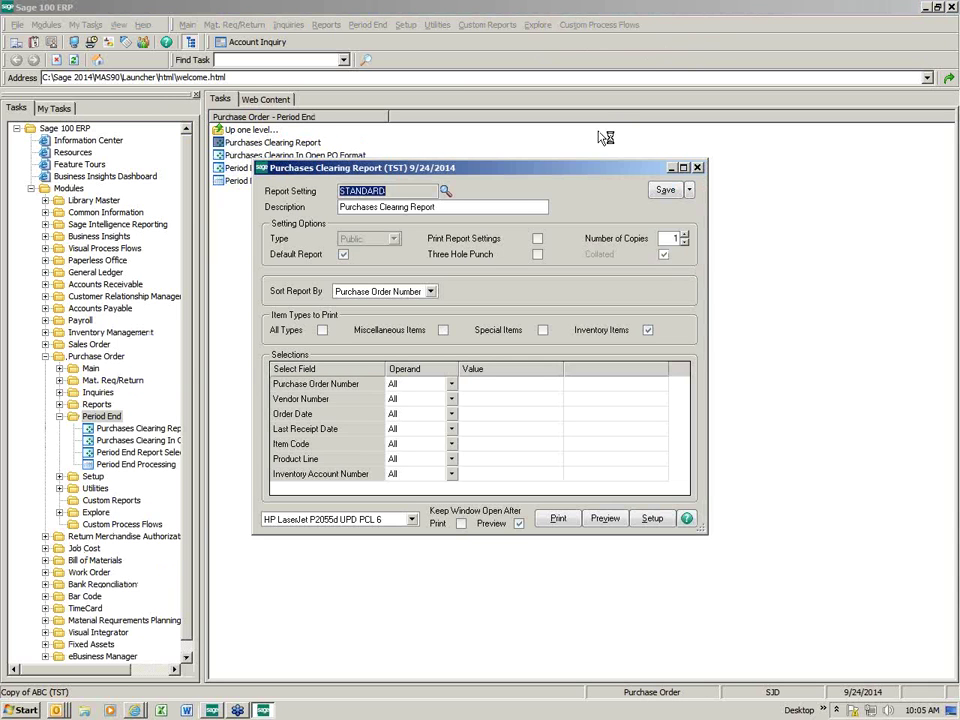
{"action": "left_click_drag", "start_coordinate": [562, 170], "coordinate": [420, 103]}
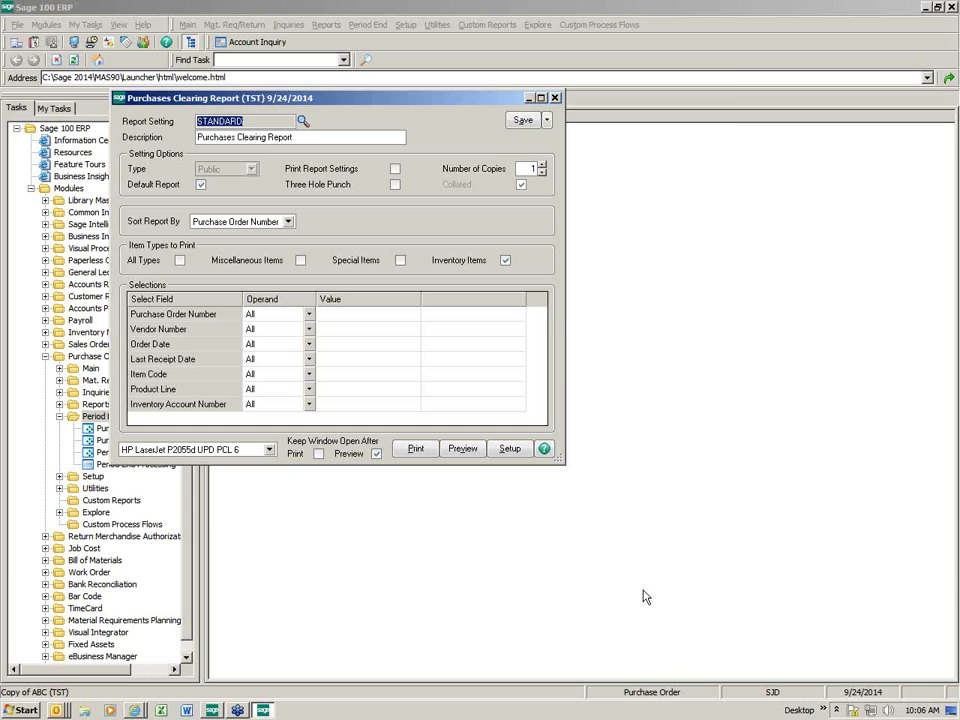
{"action": "left_click", "coordinate": [465, 449]}
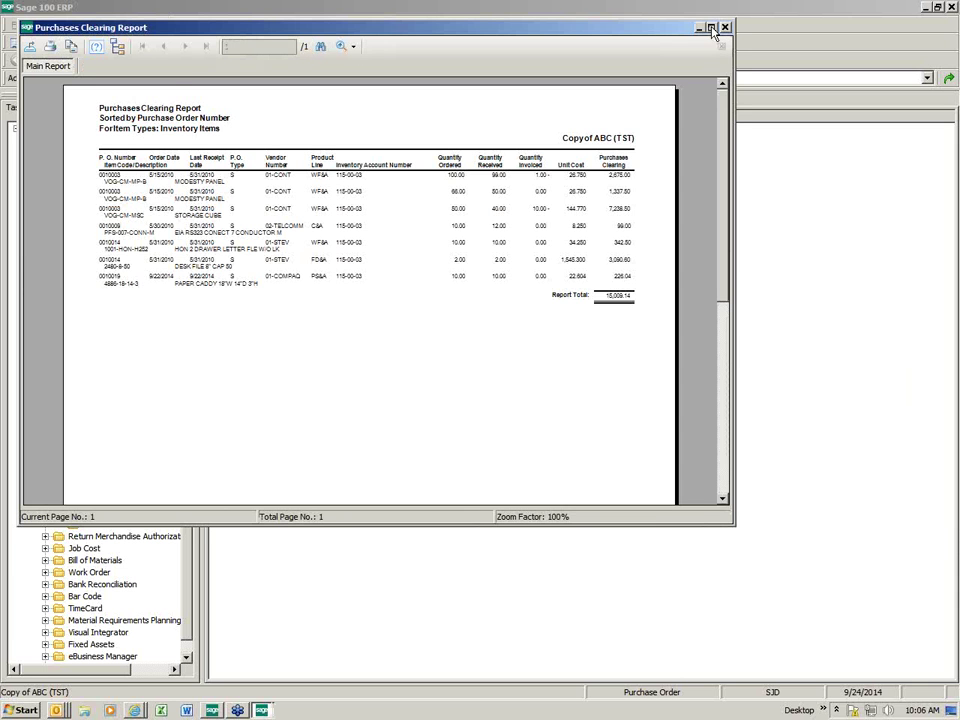
Step: Enlarge the report preview to 150%, examine the Quantity Invoiced column, and close the preview and report window
{"action": "left_click", "coordinate": [711, 30]}
{"action": "left_click", "coordinate": [329, 30]}
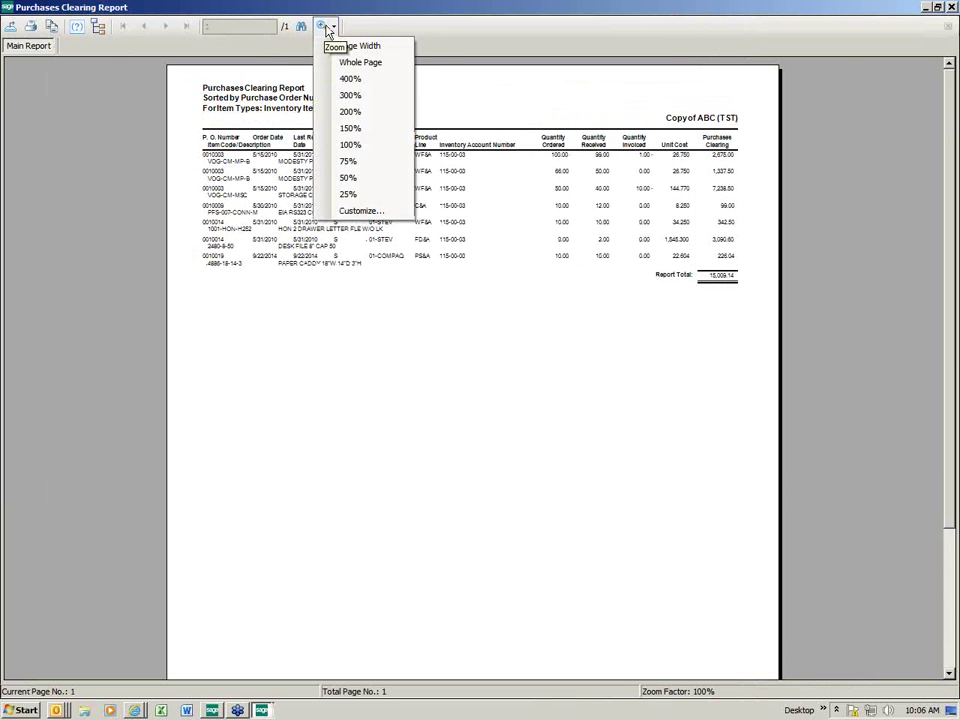
{"action": "left_click", "coordinate": [347, 127]}
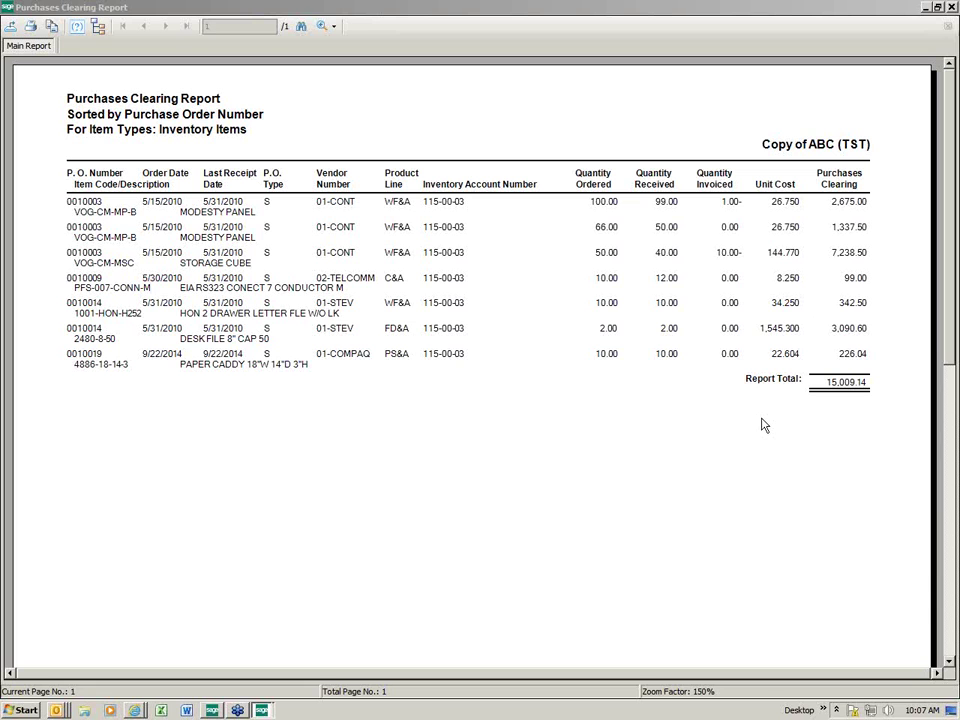
{"action": "left_click", "coordinate": [722, 204]}
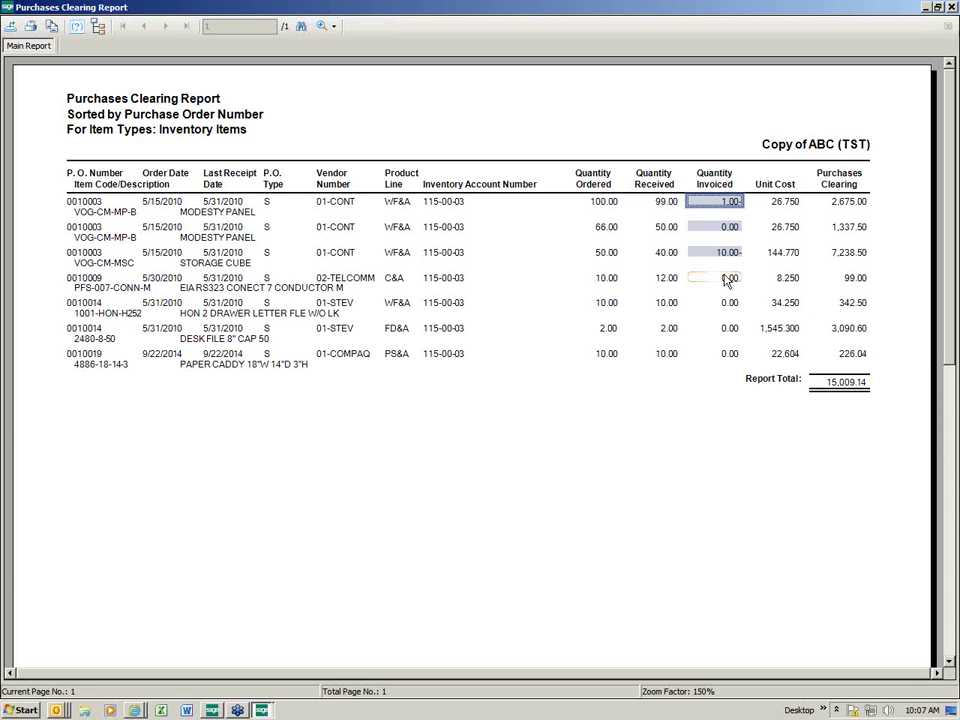
{"action": "left_click", "coordinate": [952, 7]}
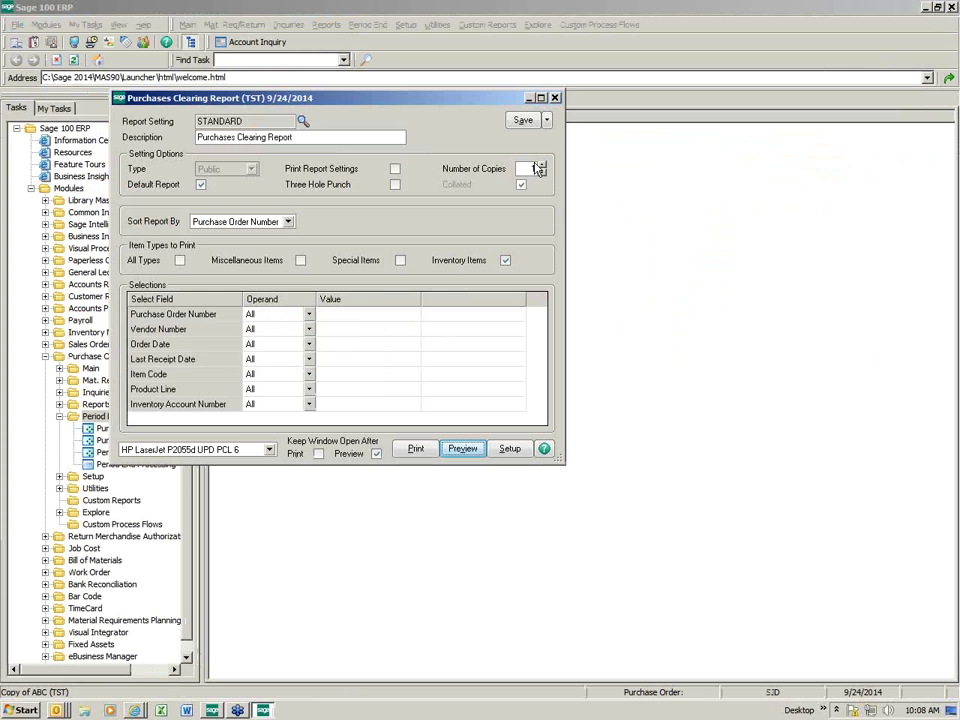
{"action": "left_click", "coordinate": [555, 98]}
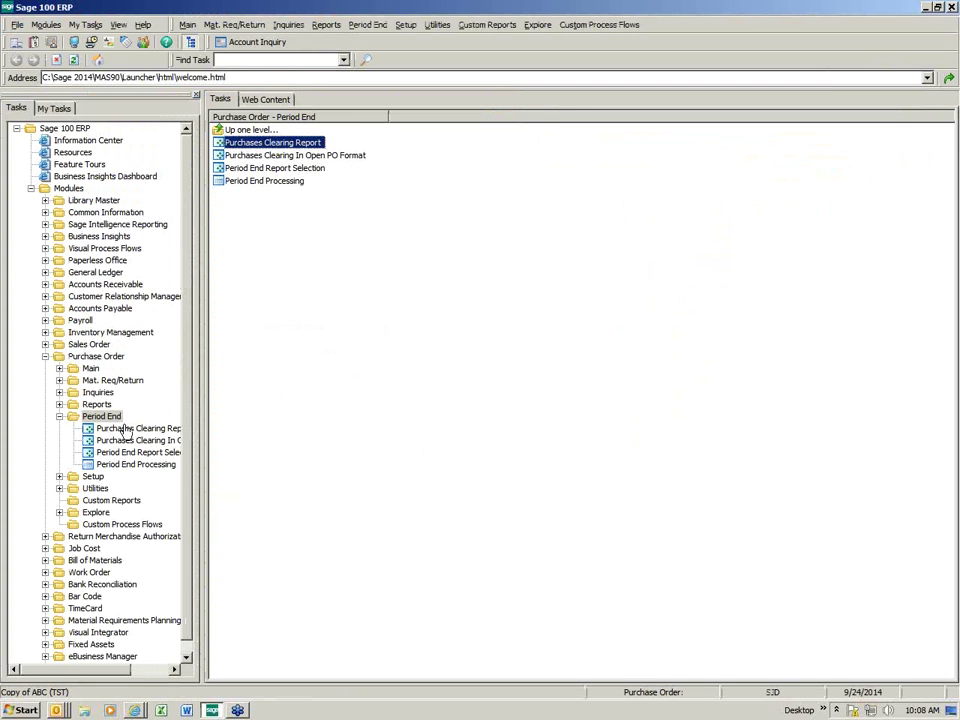
Step: Preview the Purchases Clearing Report again maximized at 150%, check the purchases clearing amounts and total, and minimize it
{"action": "left_click", "coordinate": [59, 416]}
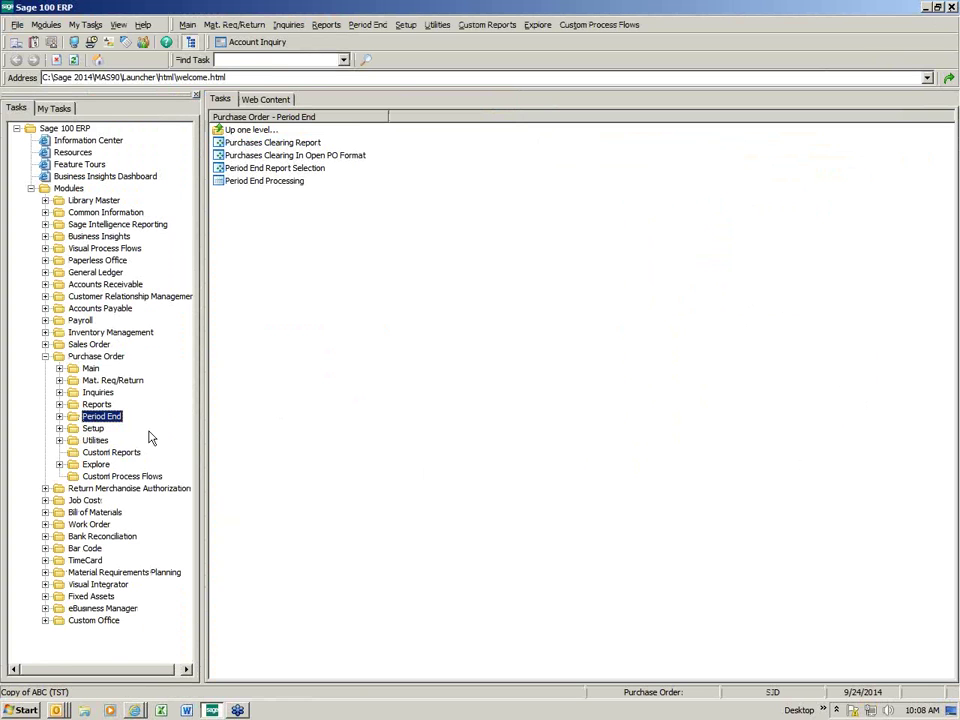
{"action": "double_click", "coordinate": [106, 419]}
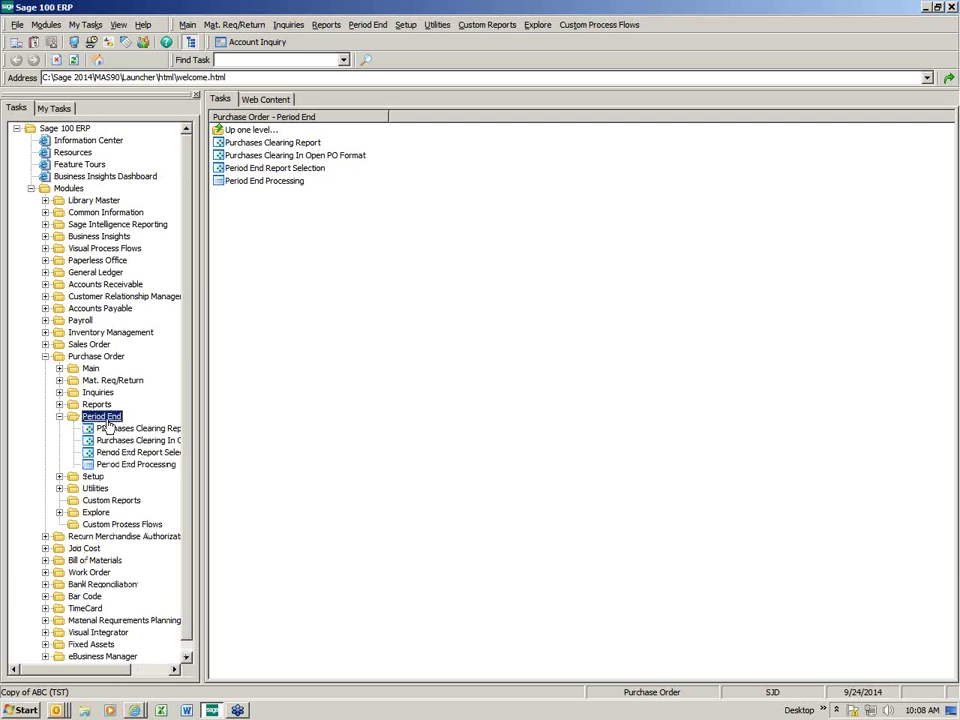
{"action": "double_click", "coordinate": [108, 428]}
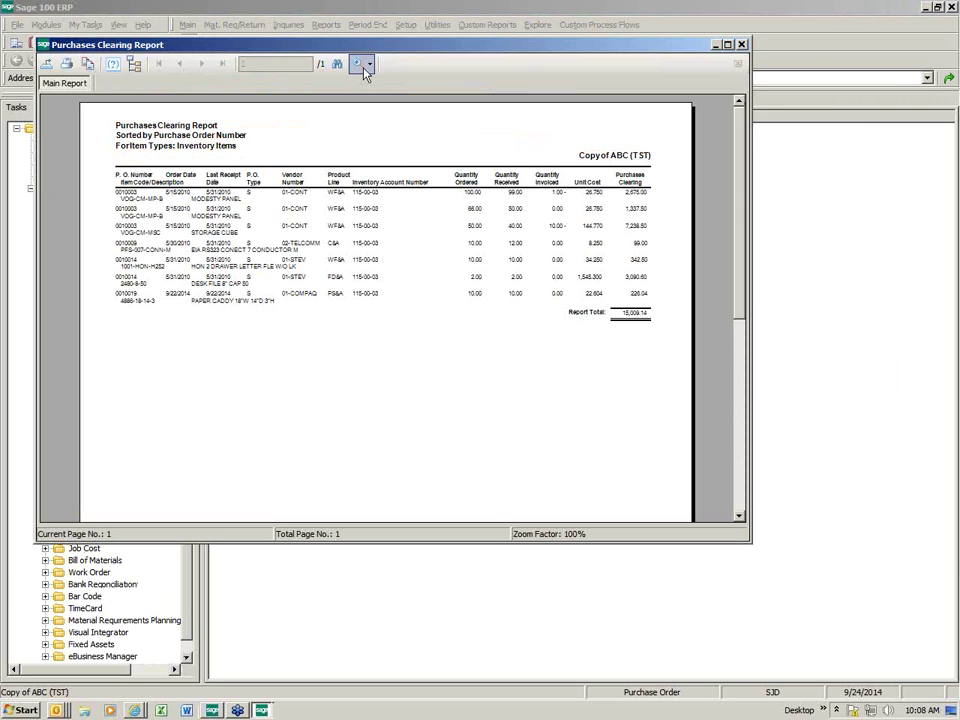
{"action": "left_click", "coordinate": [365, 68]}
{"action": "left_click", "coordinate": [390, 166]}
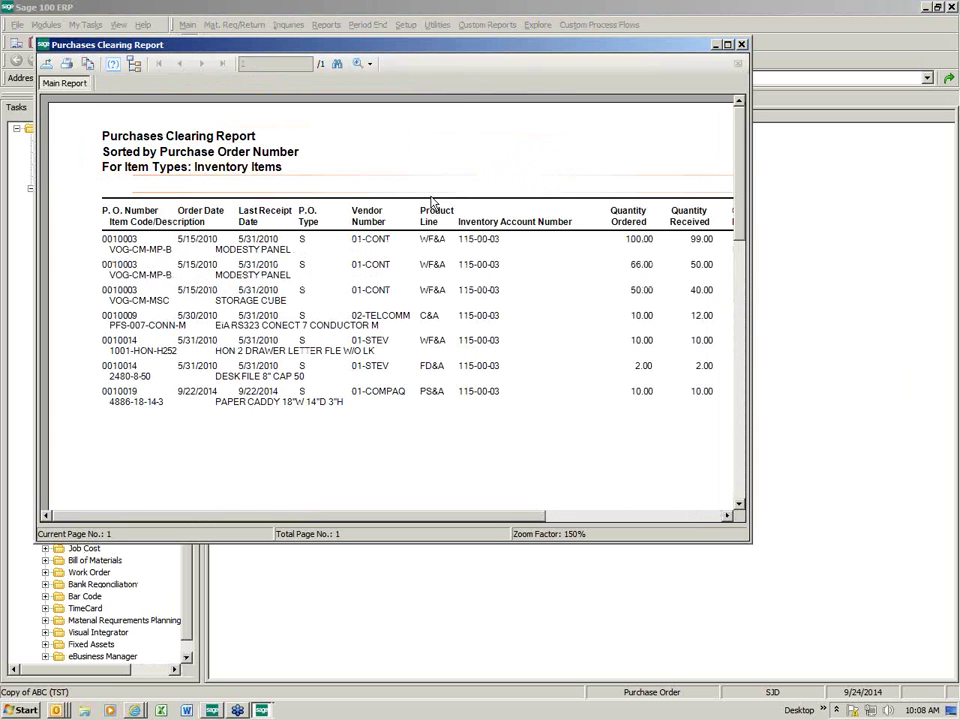
{"action": "left_click", "coordinate": [728, 45]}
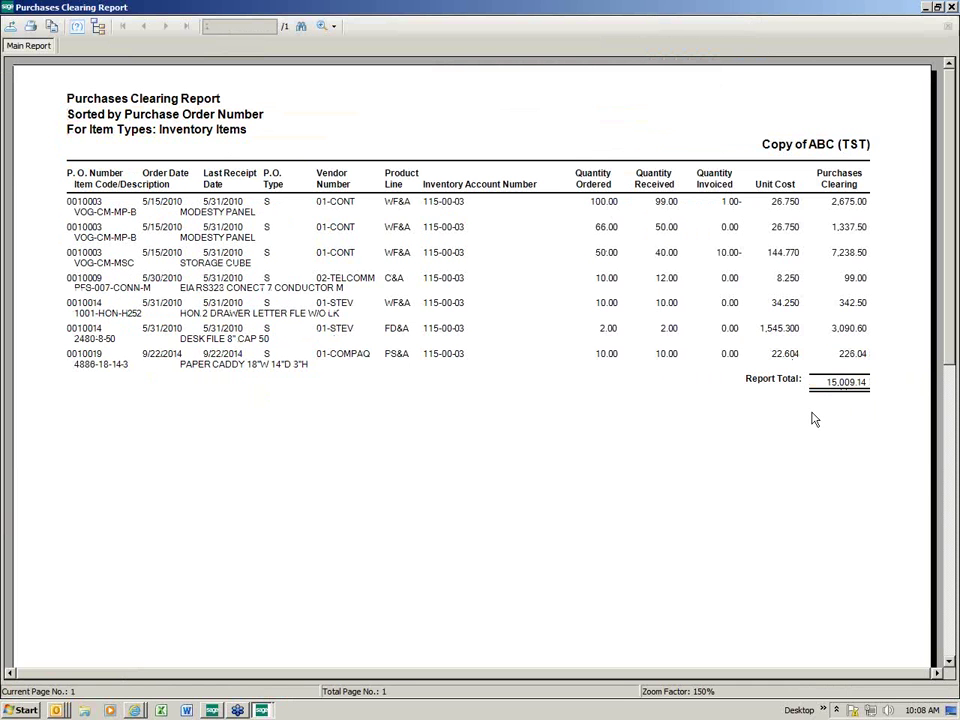
{"action": "left_click", "coordinate": [841, 356]}
{"action": "left_click", "coordinate": [926, 8]}
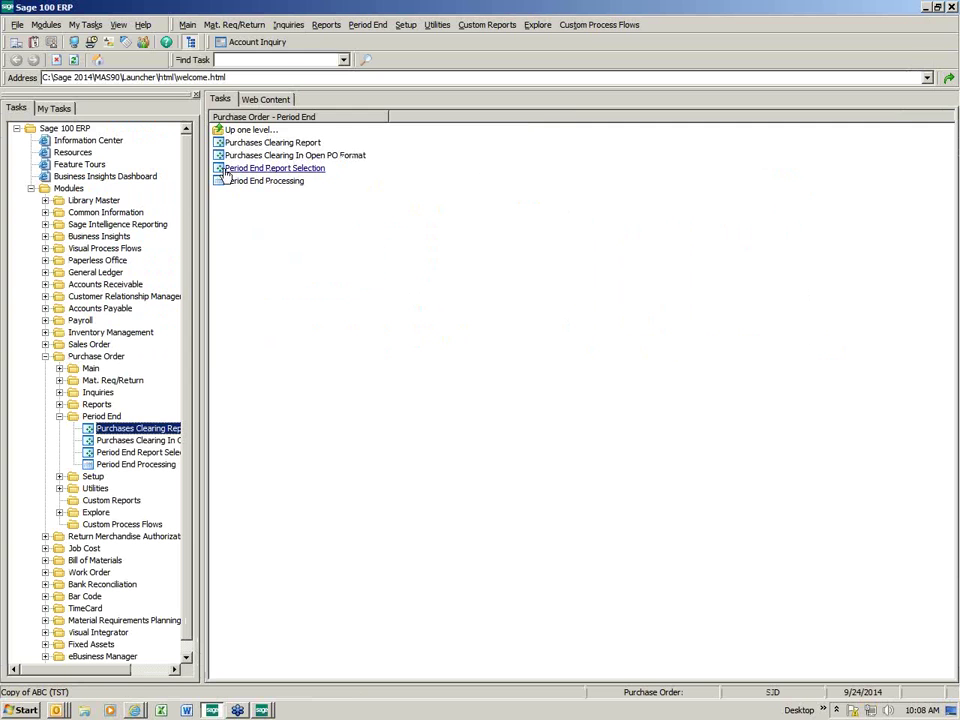
Step: Look up the Purchases clearing account in Account Inquiry, filtering the G/L account list to numbers beginning with 2
{"action": "left_click", "coordinate": [245, 43]}
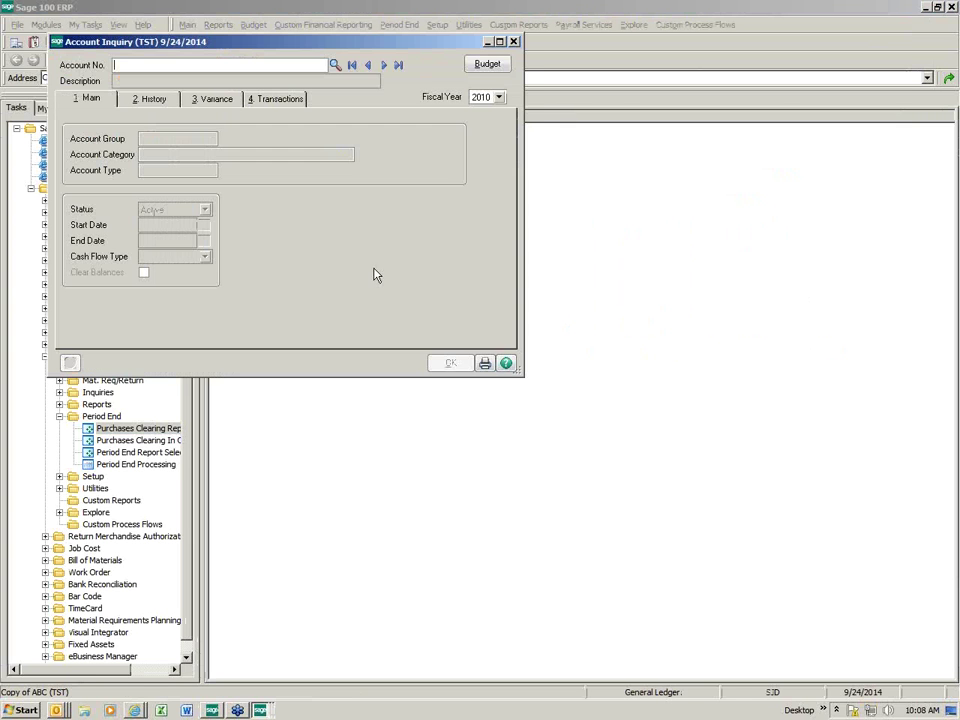
{"action": "type", "text": "2"}
{"action": "key", "text": "F2"}
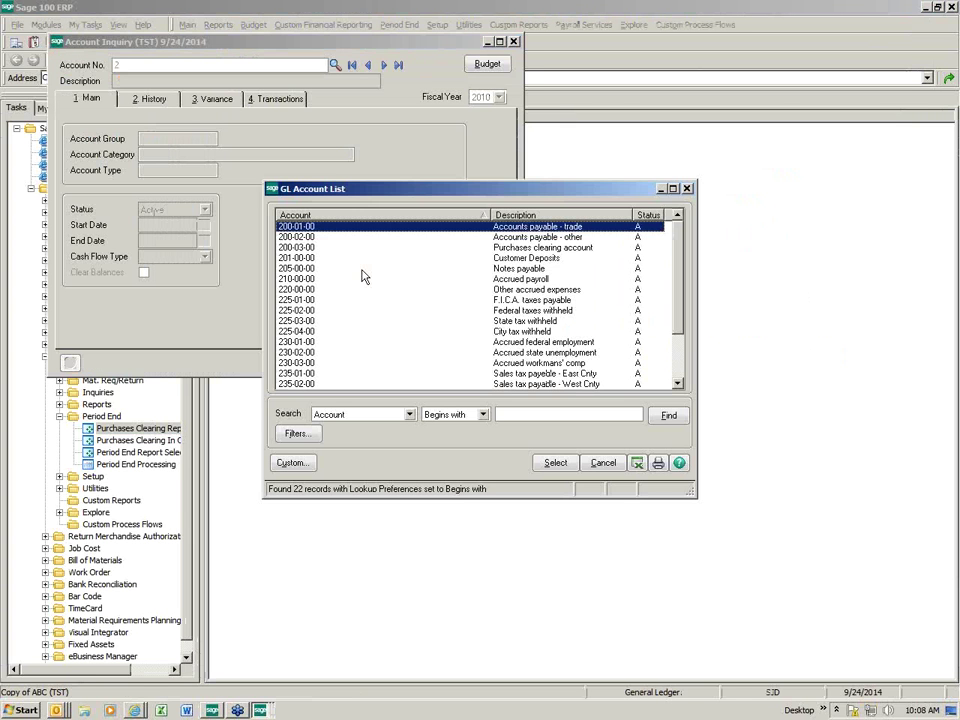
{"action": "left_click", "coordinate": [518, 250]}
{"action": "double_click", "coordinate": [518, 251]}
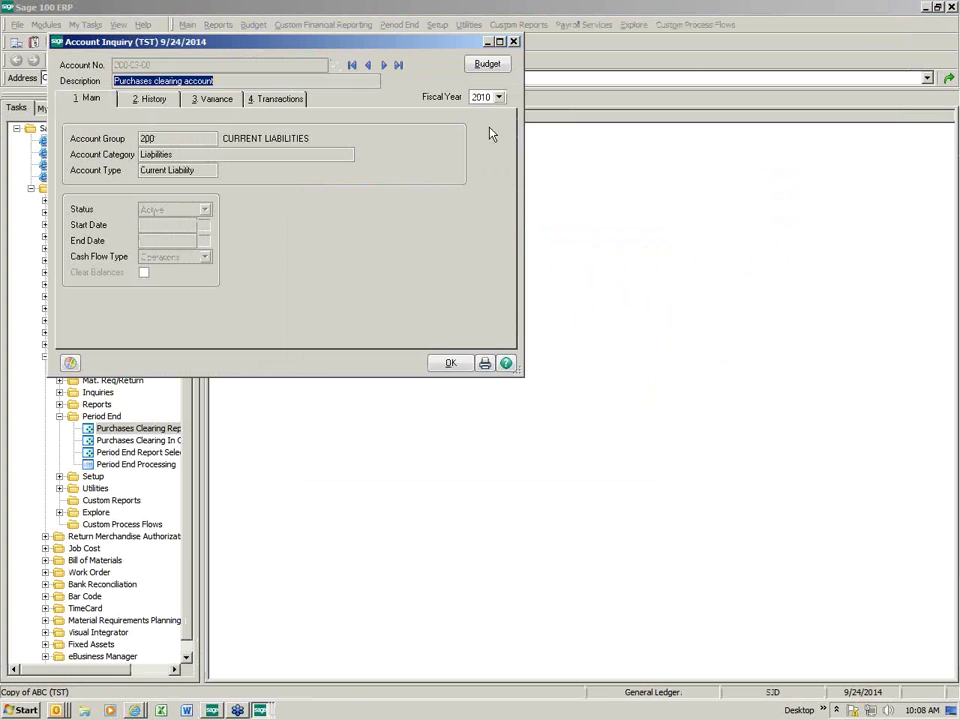
Step: Show the account's history for fiscal year 2014 and check the ending balance of period 09
{"action": "left_click", "coordinate": [500, 98]}
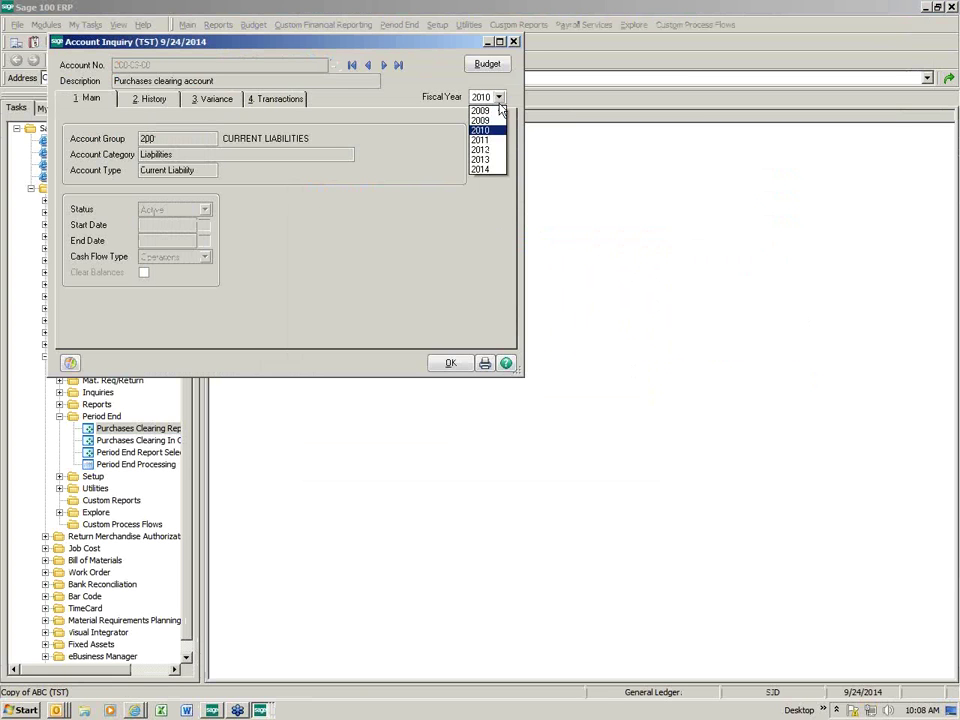
{"action": "left_click", "coordinate": [487, 167]}
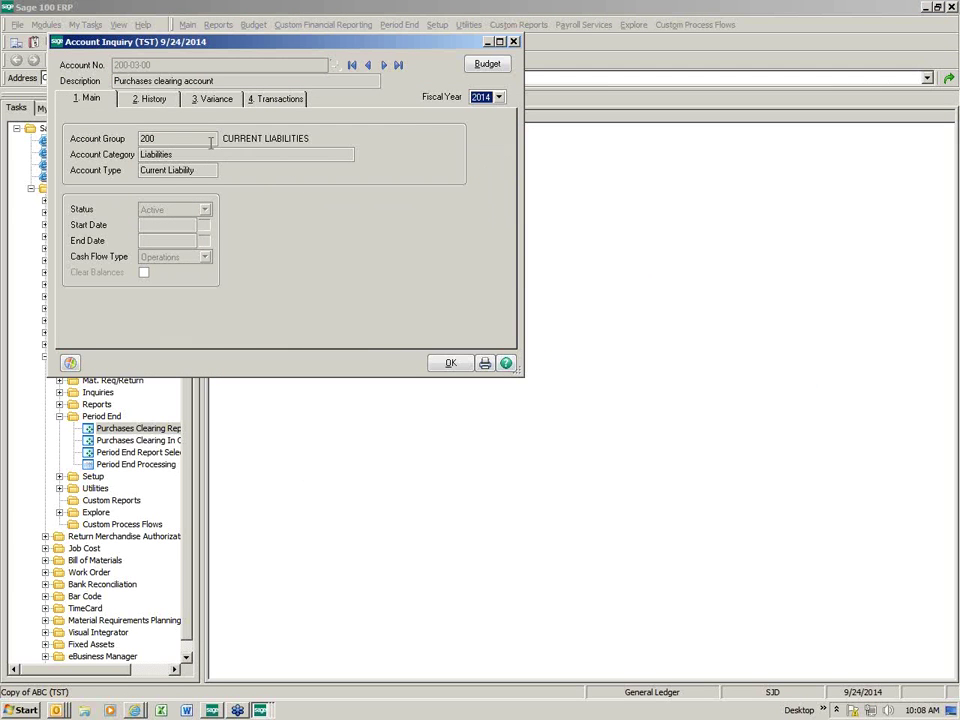
{"action": "left_click", "coordinate": [140, 96]}
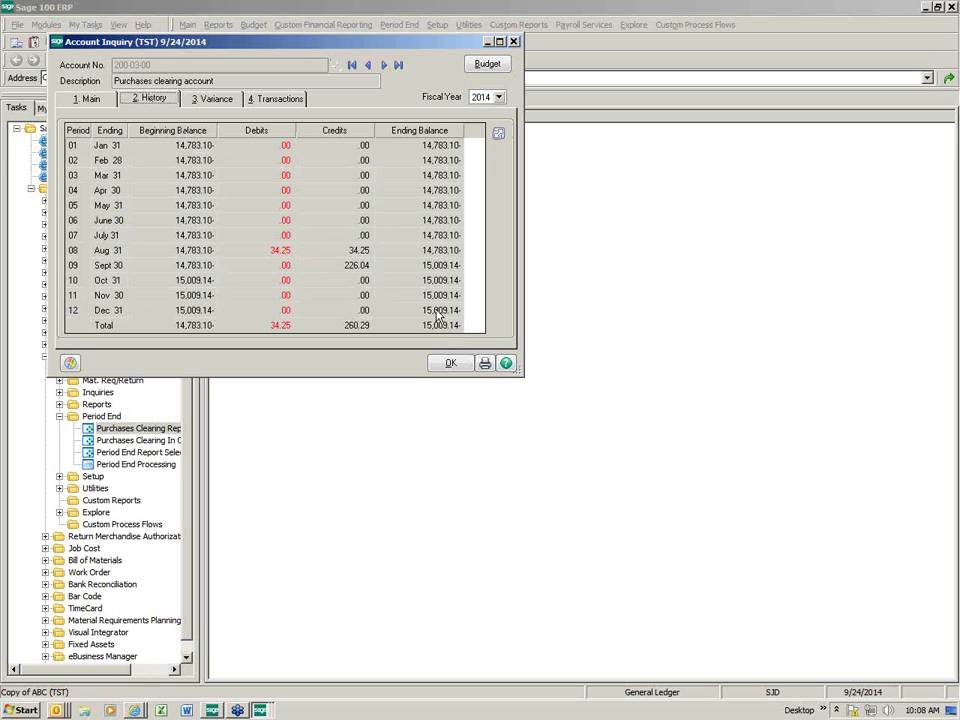
{"action": "left_click", "coordinate": [440, 267]}
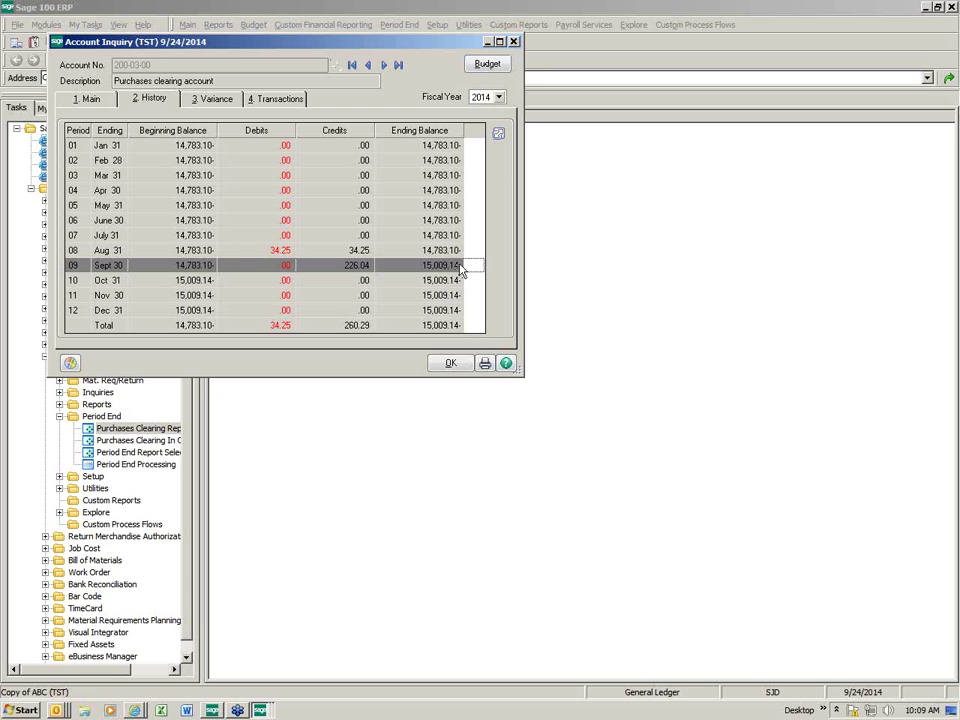
Step: Close the account inquiry, check the report total in the minimized Purchases Clearing Report preview, and close the preview and report window
{"action": "left_click", "coordinate": [513, 42]}
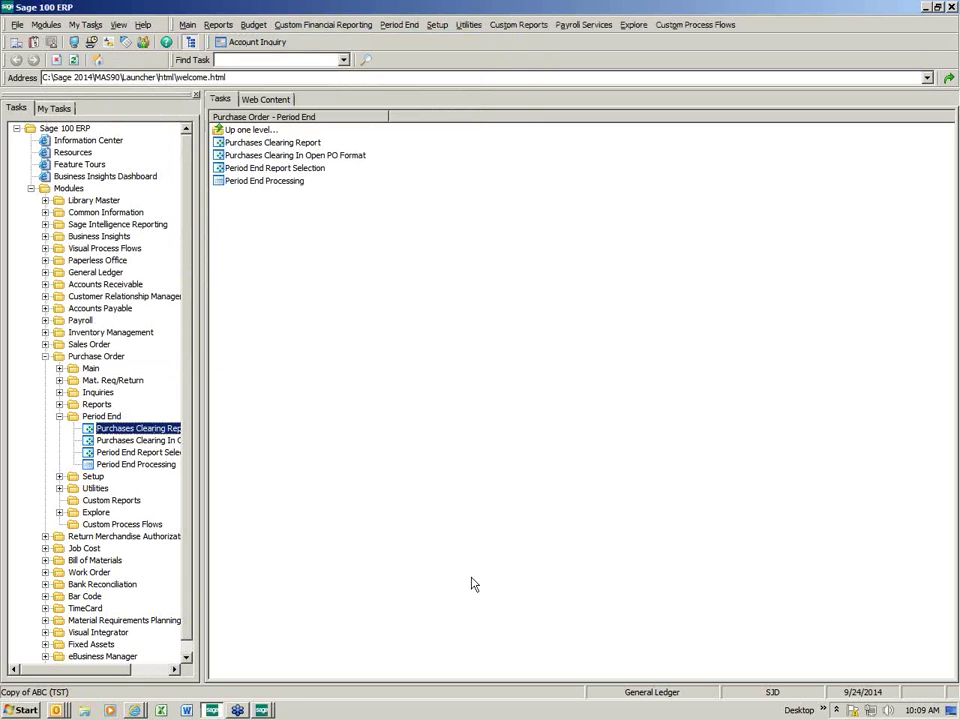
{"action": "left_click", "coordinate": [264, 710]}
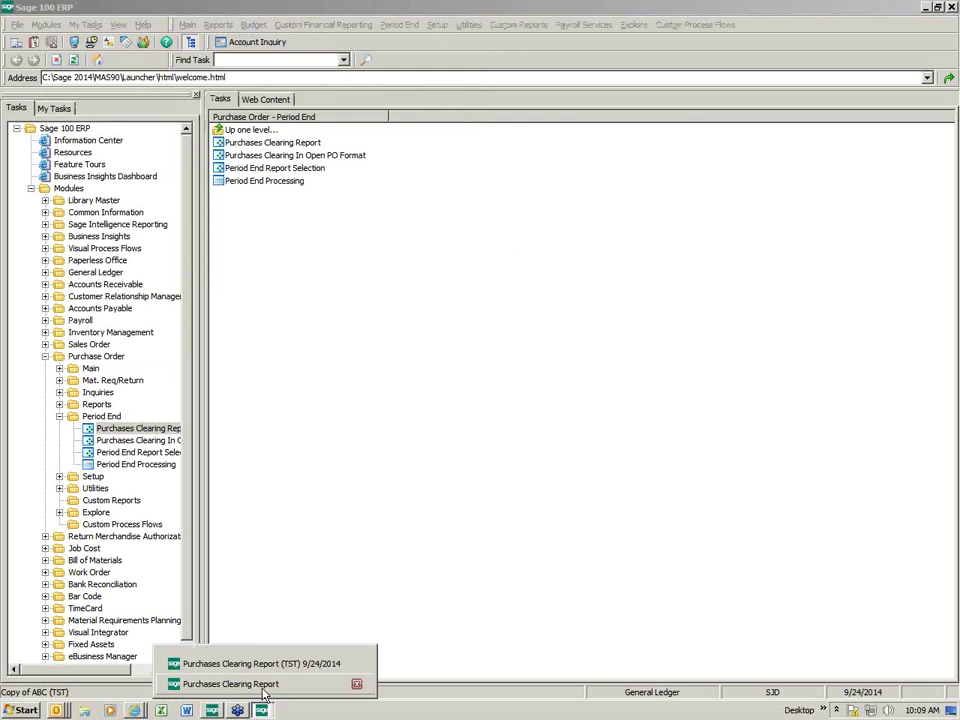
{"action": "left_click", "coordinate": [240, 684]}
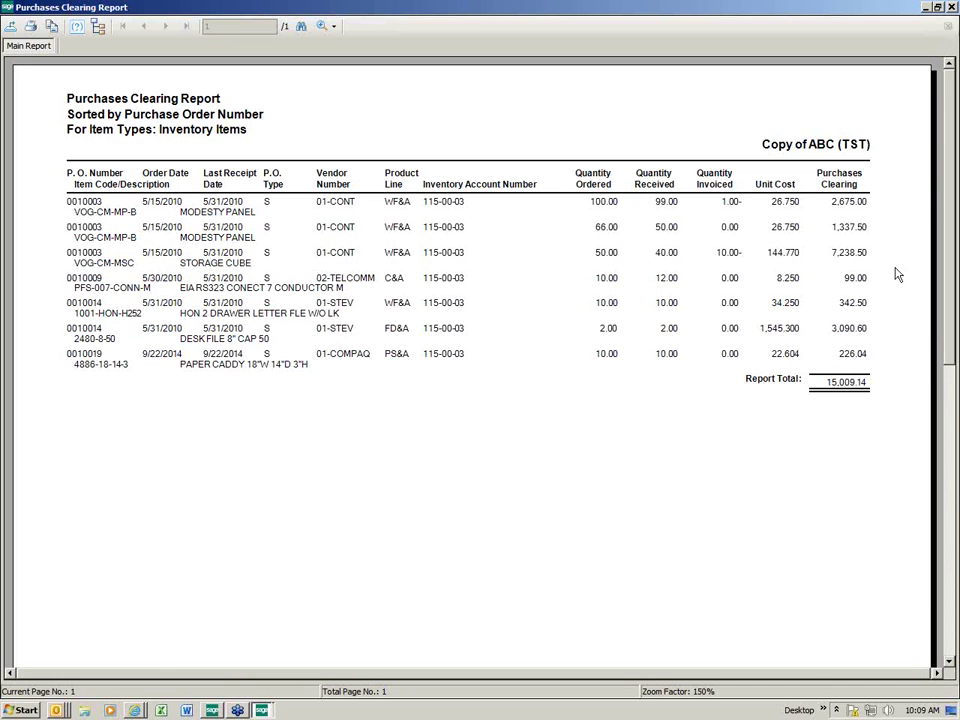
{"action": "left_click", "coordinate": [951, 7]}
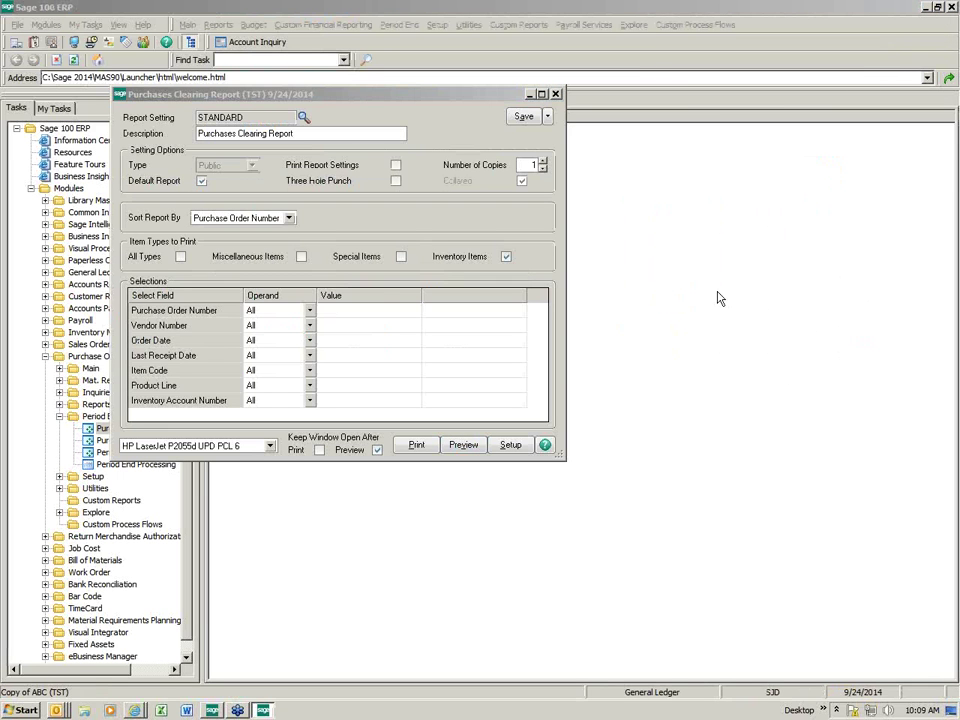
{"action": "left_click", "coordinate": [556, 94]}
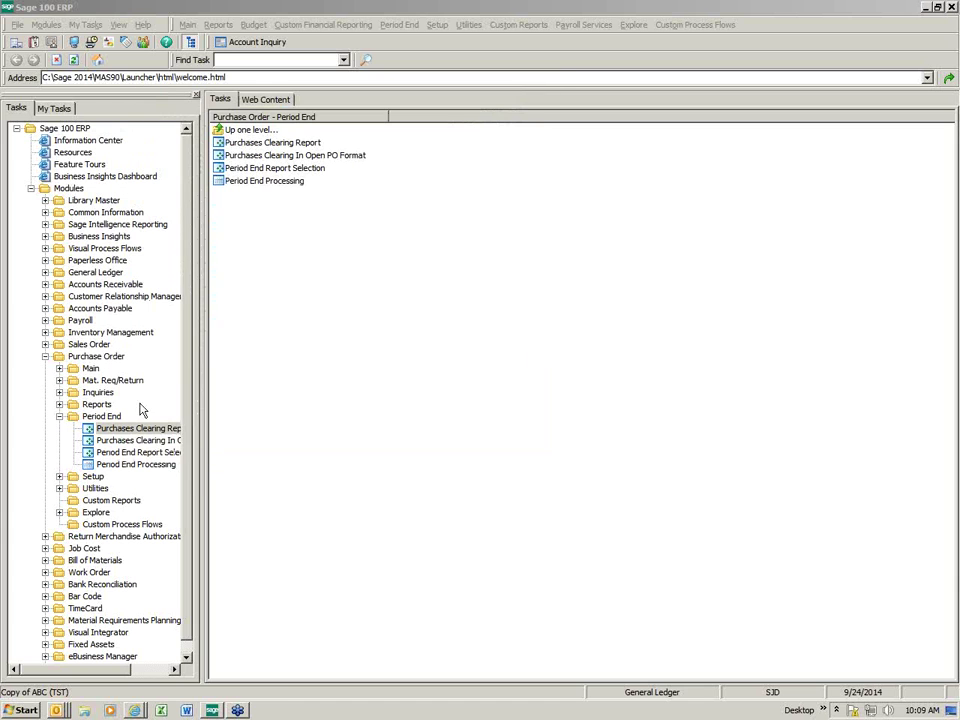
Step: Create a new standard purchase order dated 9/24/2014 for vendor 01-CONT, Container Corporation Of Usa
{"action": "left_click", "coordinate": [60, 416]}
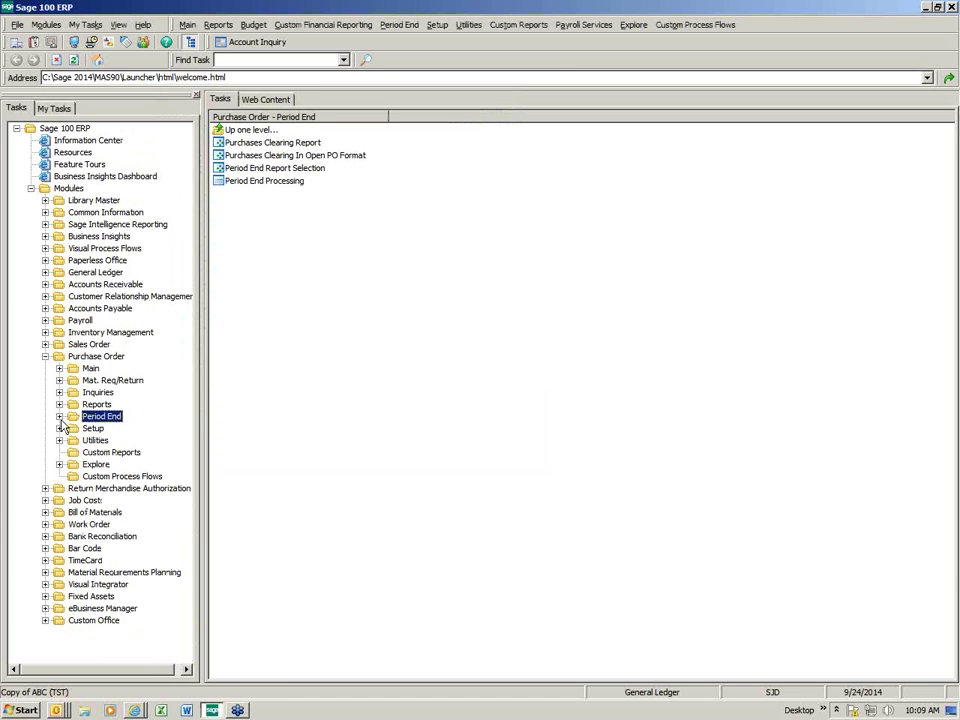
{"action": "left_click", "coordinate": [90, 369]}
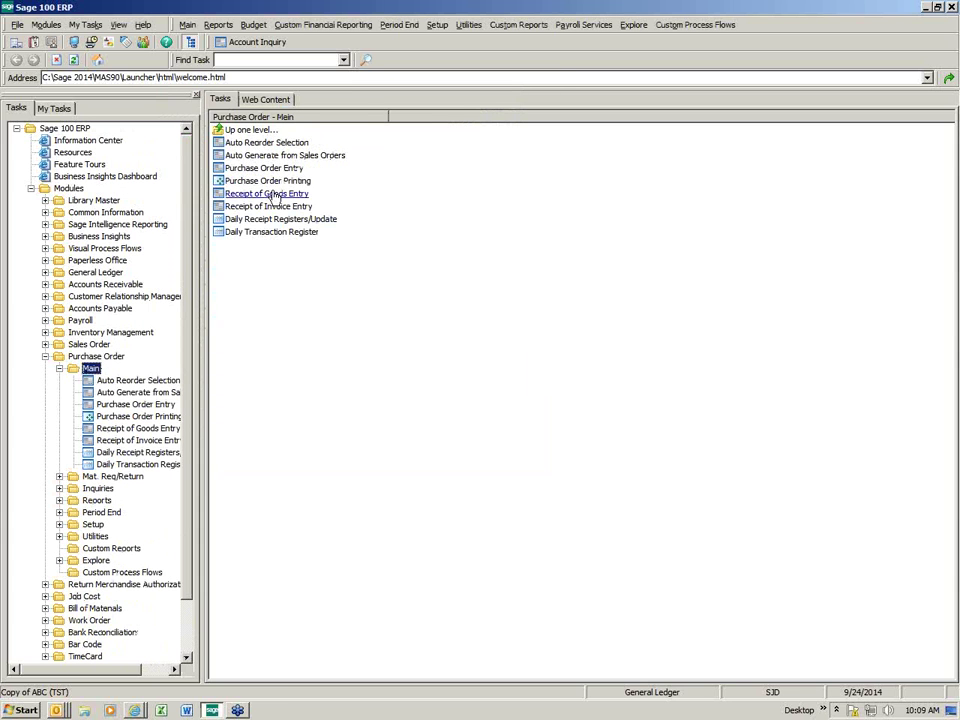
{"action": "left_click", "coordinate": [255, 168]}
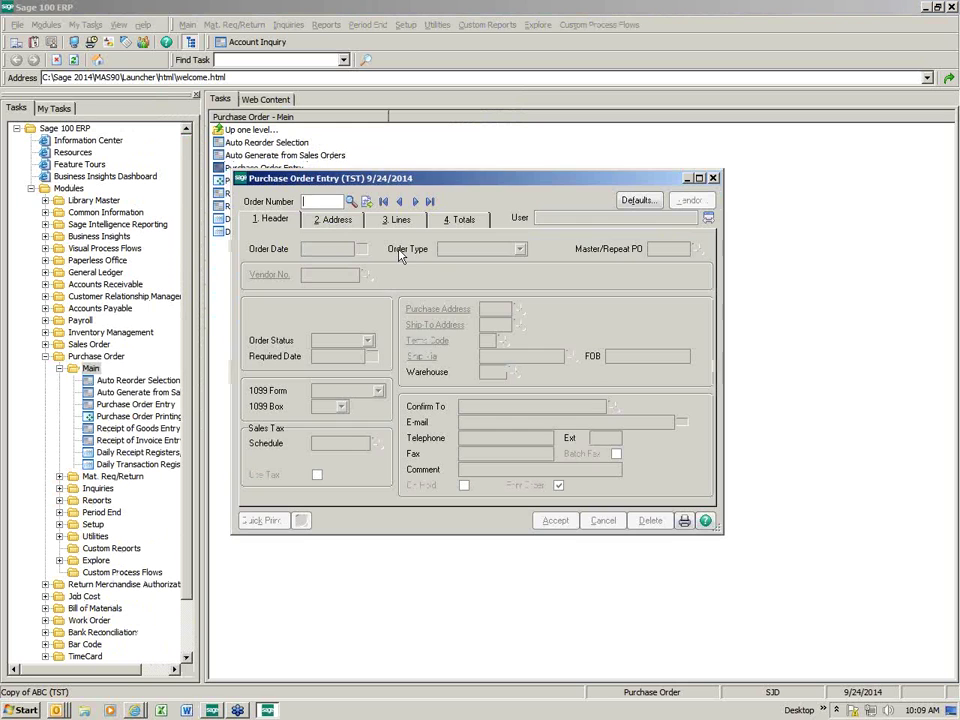
{"action": "left_click", "coordinate": [366, 201]}
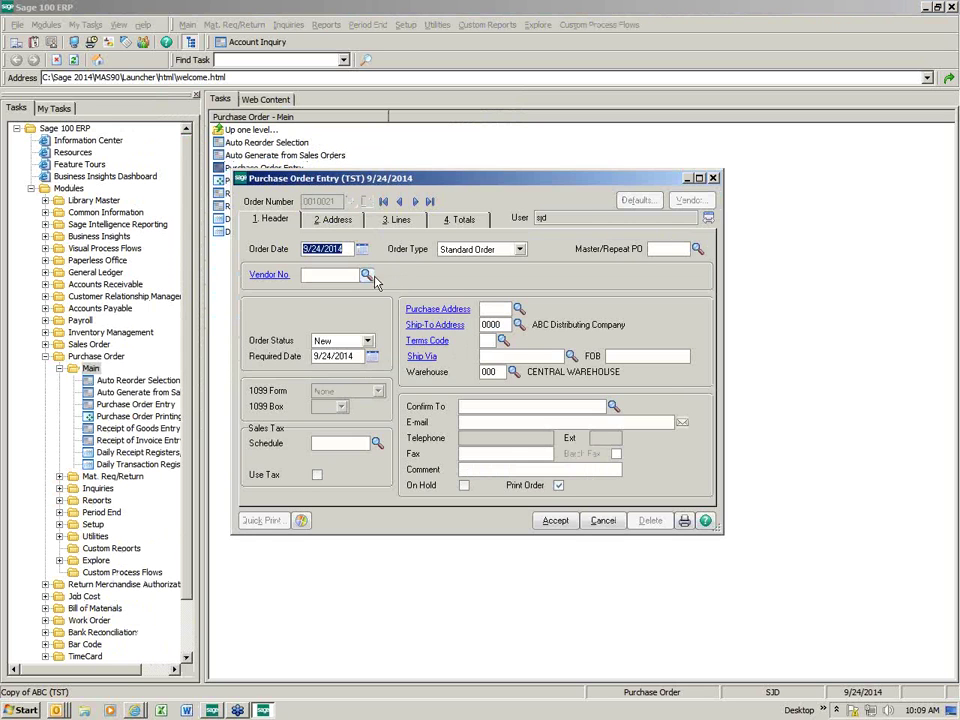
{"action": "left_click", "coordinate": [367, 274]}
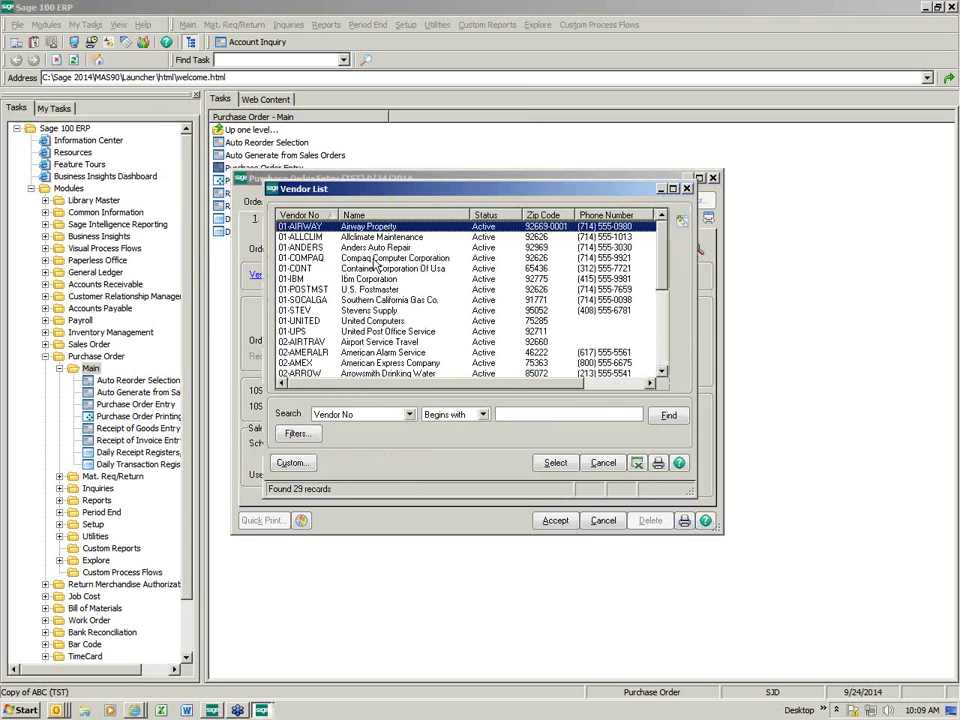
{"action": "double_click", "coordinate": [380, 268]}
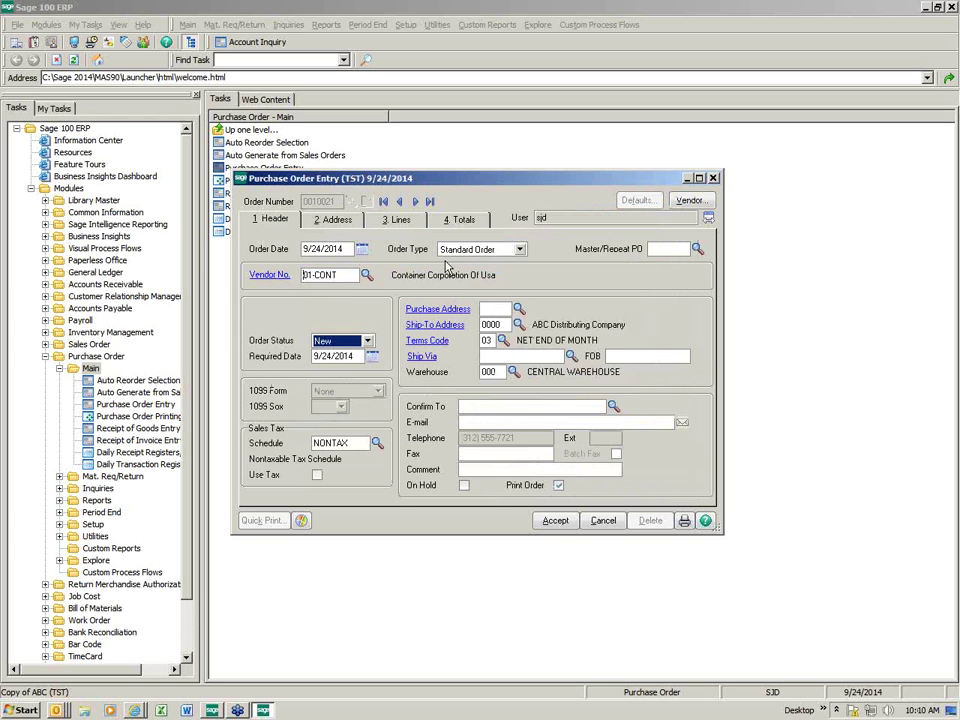
Step: Add a line for item 4886-18-14-3, the paper caddy, with an ordered quantity of 10, keeping the default unit cost
{"action": "left_click", "coordinate": [390, 226]}
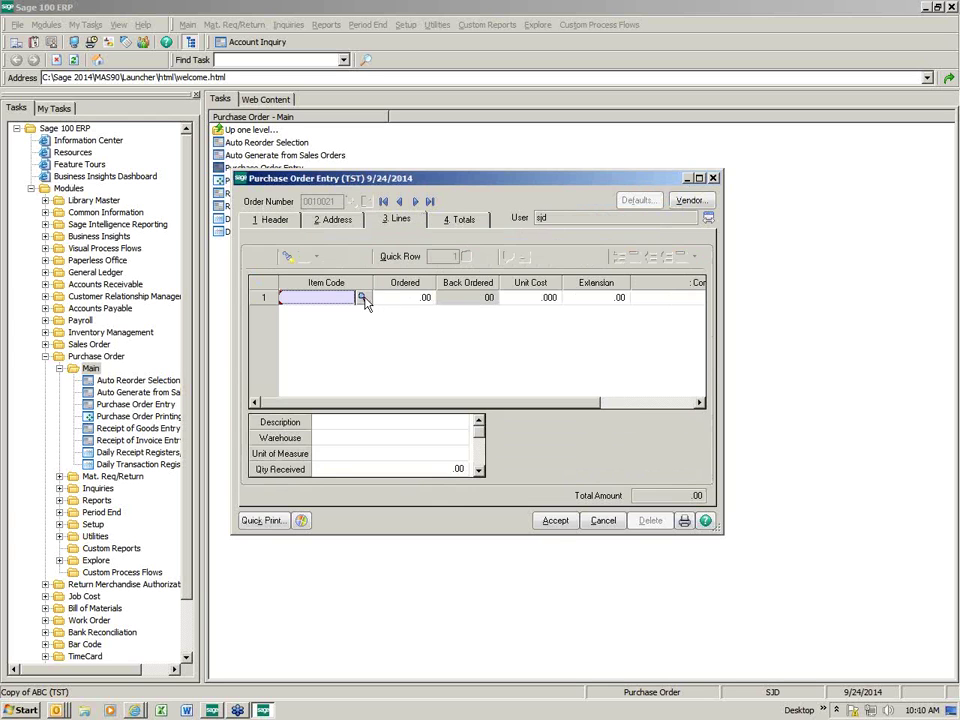
{"action": "left_click", "coordinate": [362, 298]}
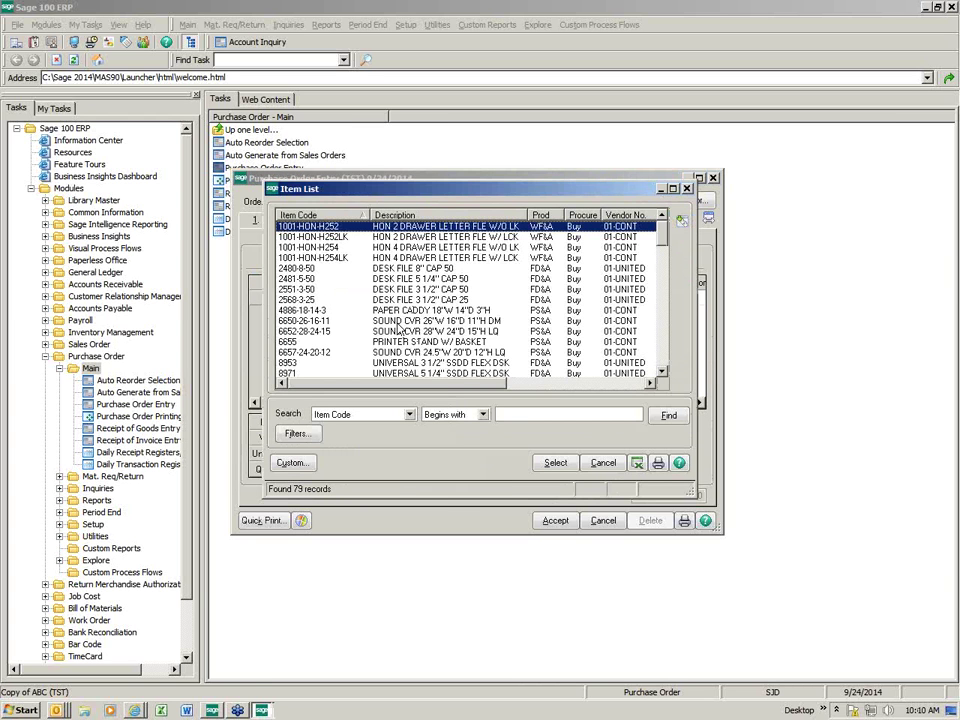
{"action": "double_click", "coordinate": [402, 310]}
{"action": "key", "text": "Tab"}
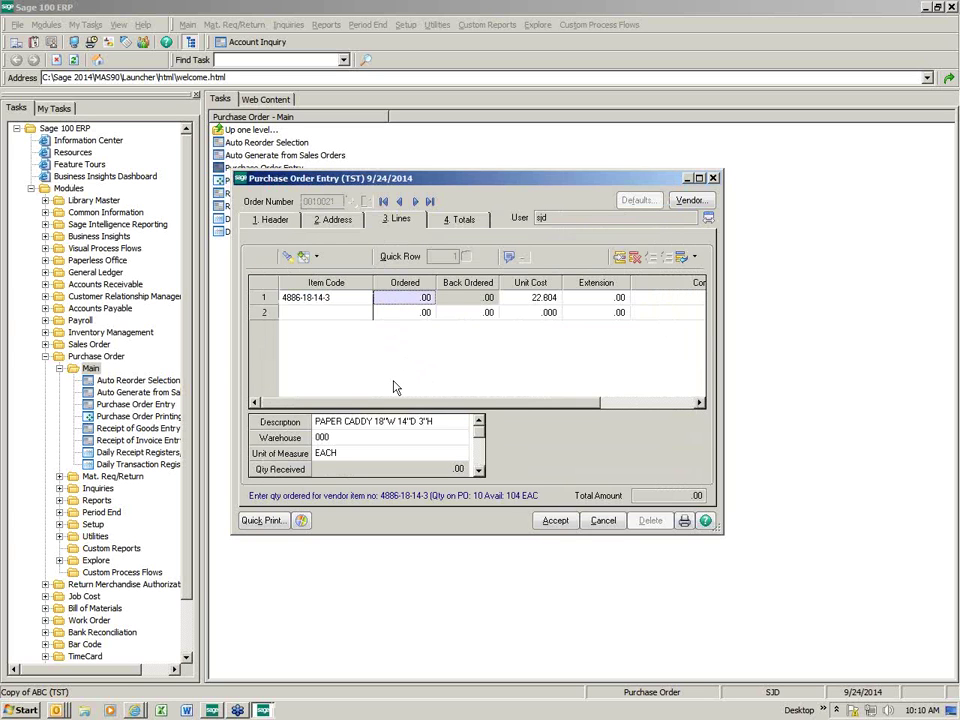
{"action": "type", "text": "10"}
{"action": "key", "text": "Tab"}
{"action": "key", "text": "Tab"}
{"action": "key", "text": "Tab"}
{"action": "key", "text": "Tab"}
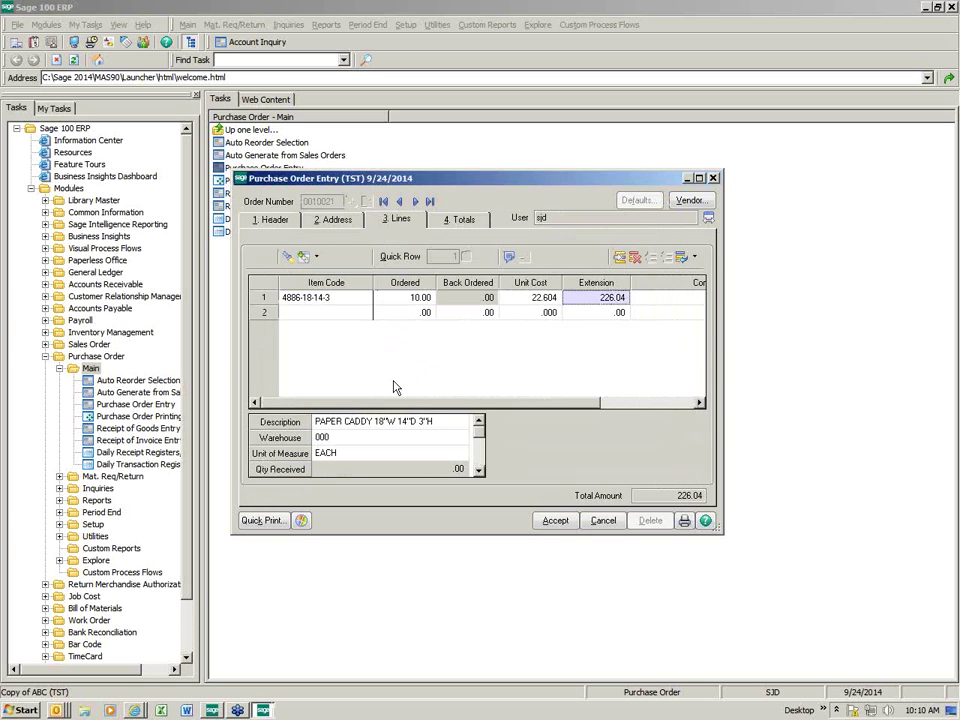
Step: Review the purchase order's totals, accept the order, and close Purchase Order Entry
{"action": "left_click", "coordinate": [459, 219]}
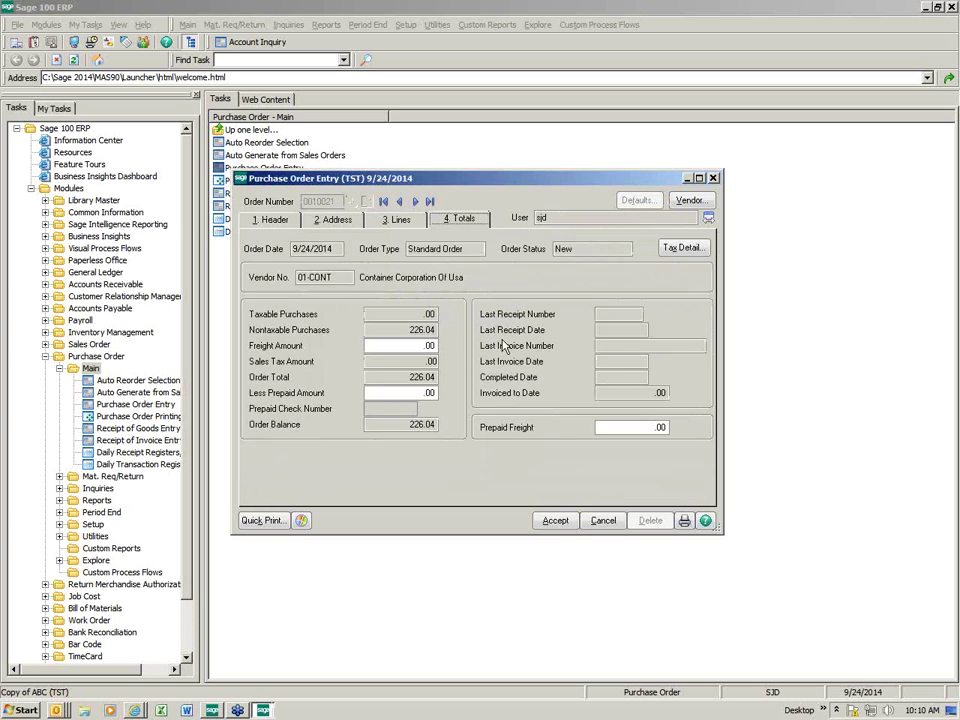
{"action": "left_click", "coordinate": [555, 521]}
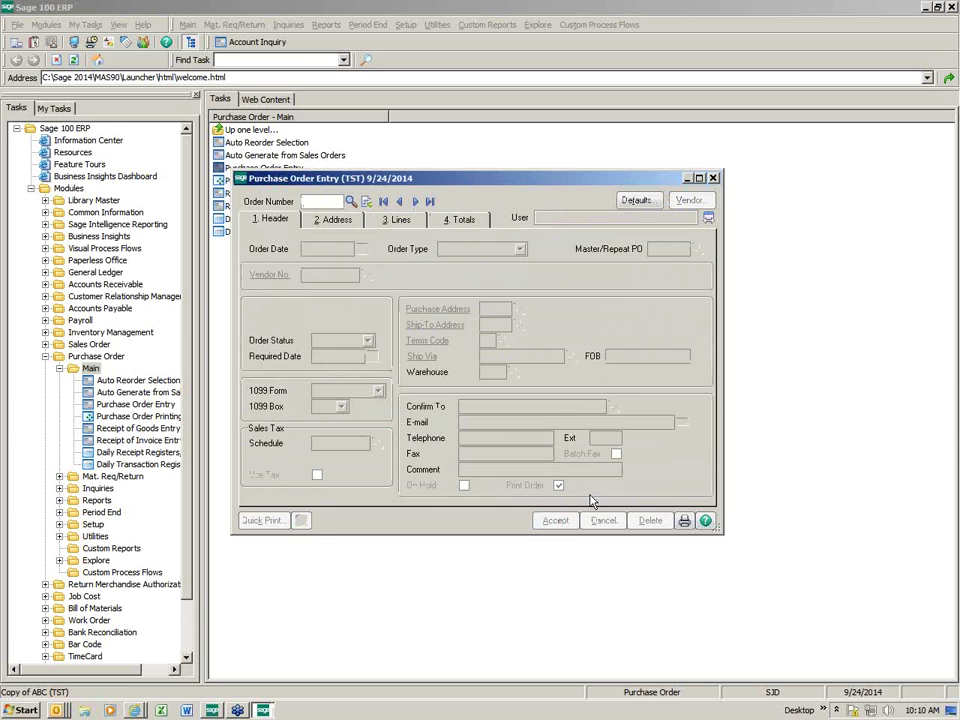
{"action": "left_click", "coordinate": [713, 178]}
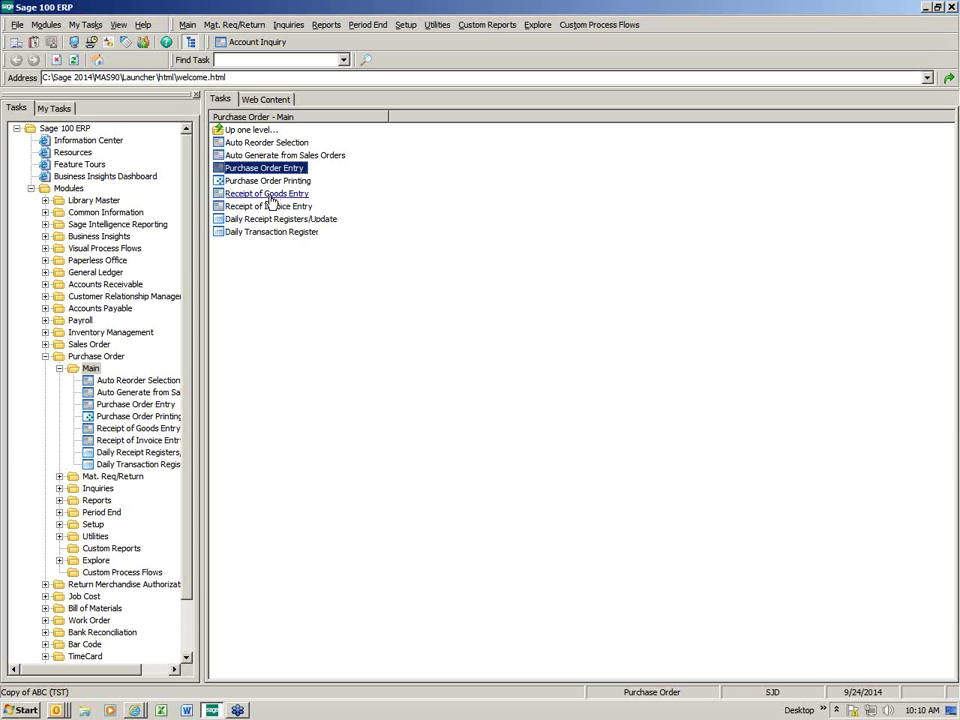
Step: Start a new goods receipt dated 9/24/2014 against the 9/24/2014 purchase order for Container Corporation Of Usa
{"action": "left_click", "coordinate": [268, 195]}
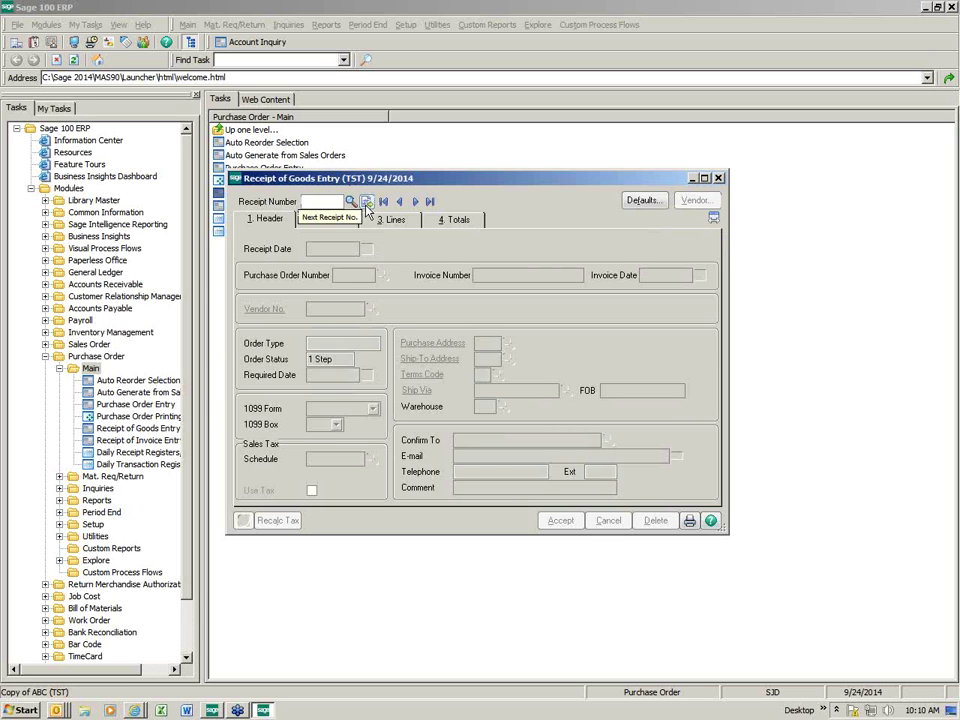
{"action": "left_click", "coordinate": [367, 203]}
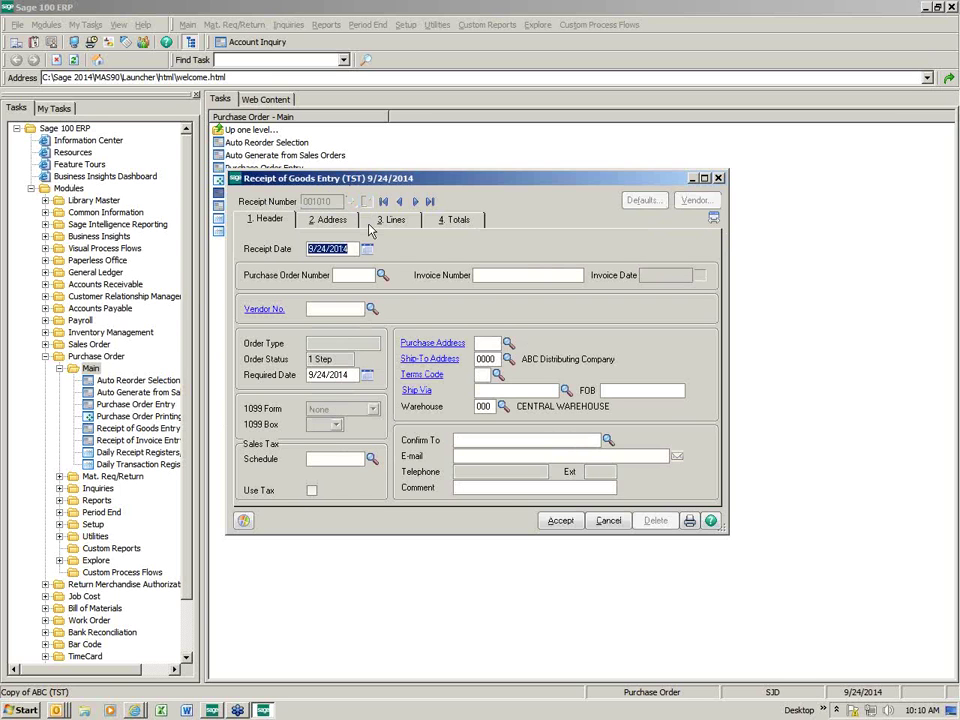
{"action": "key", "text": "Tab"}
{"action": "left_click", "coordinate": [382, 275]}
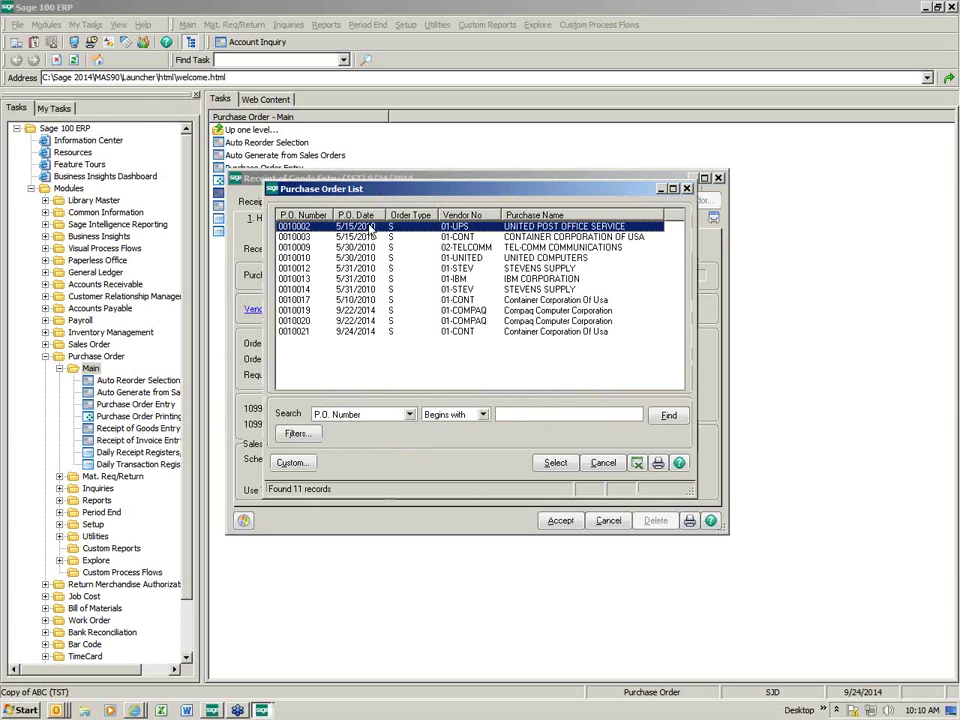
{"action": "left_click", "coordinate": [369, 334]}
{"action": "double_click", "coordinate": [369, 334]}
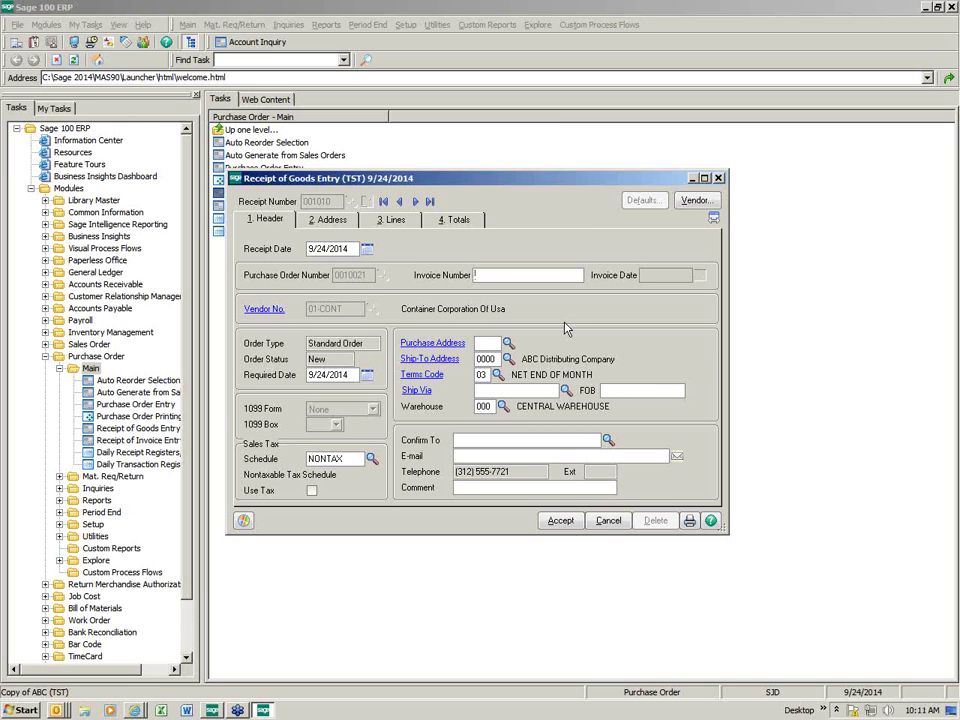
Step: Receive the complete purchase order on the goods receipt and accept the receipt
{"action": "left_click", "coordinate": [392, 221]}
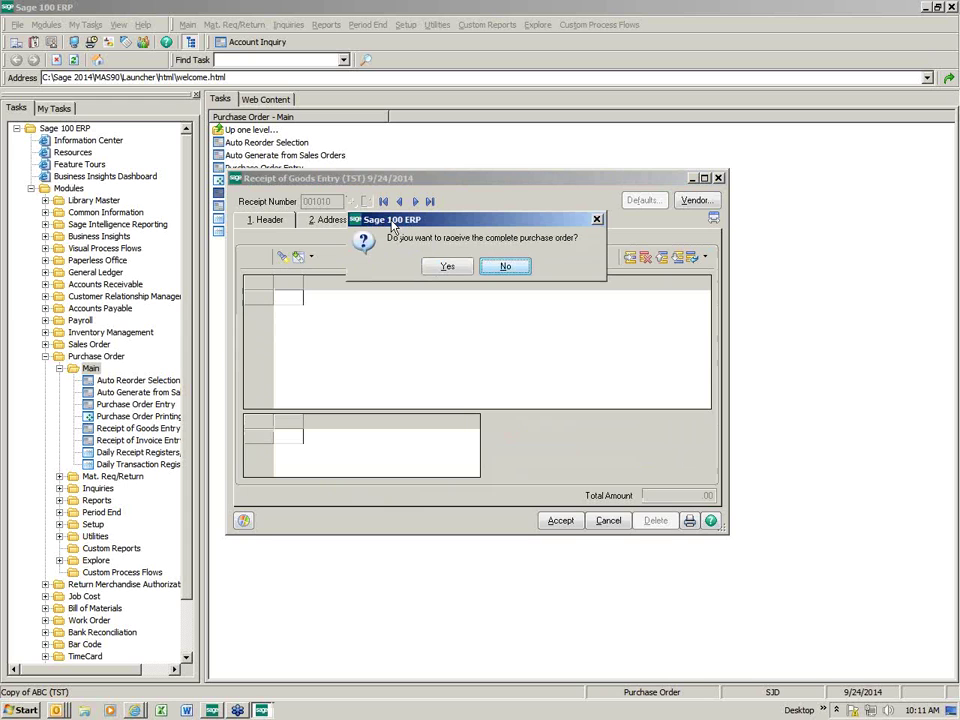
{"action": "left_click", "coordinate": [450, 267]}
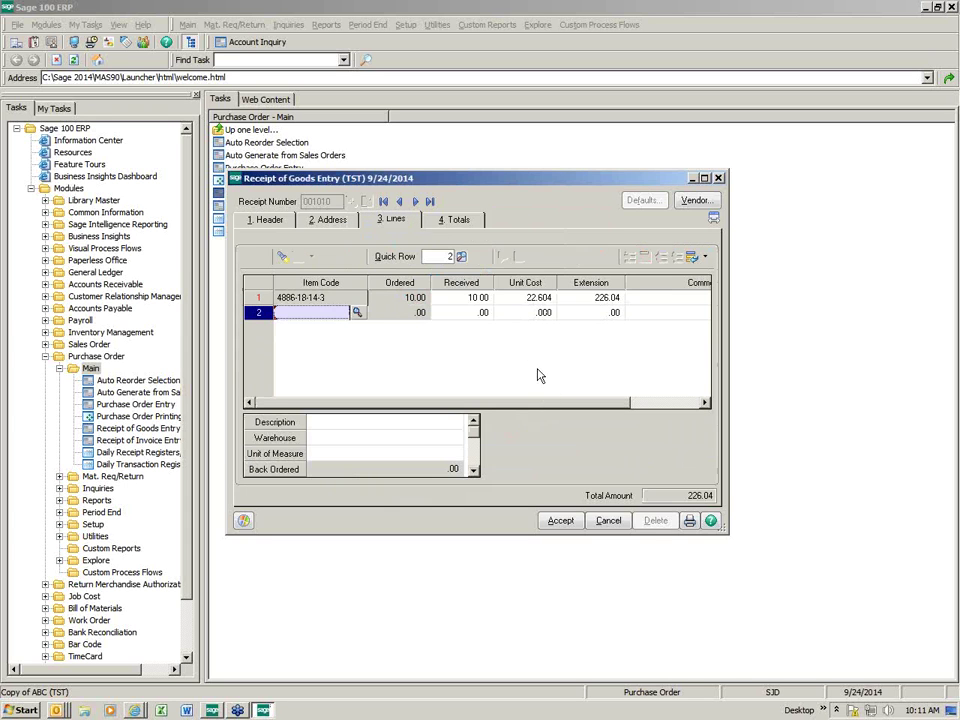
{"action": "left_click", "coordinate": [452, 221]}
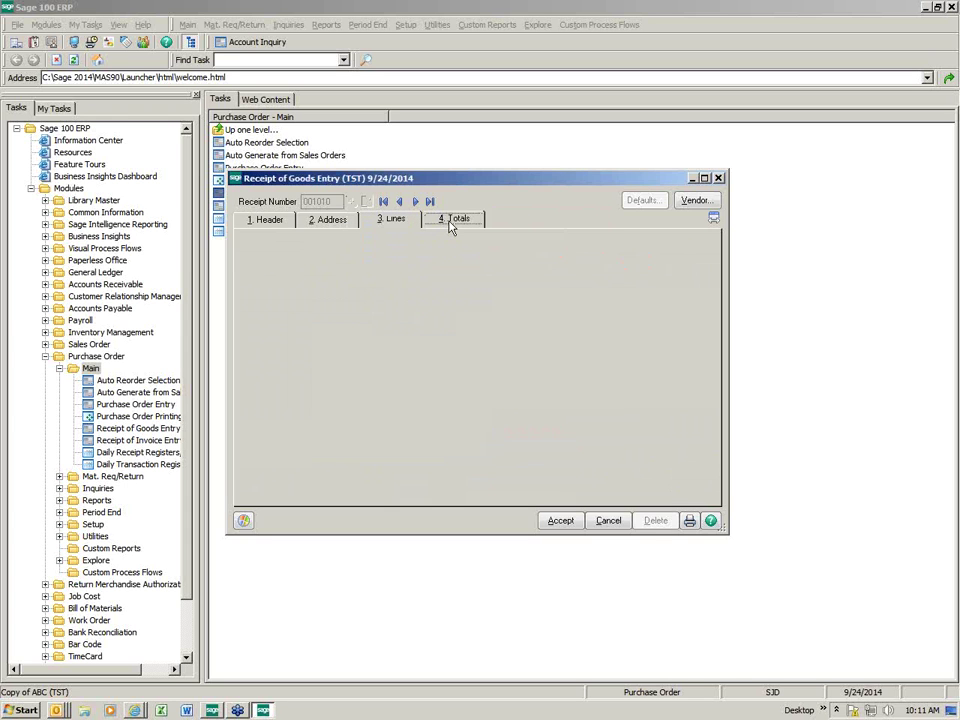
{"action": "left_click", "coordinate": [559, 522]}
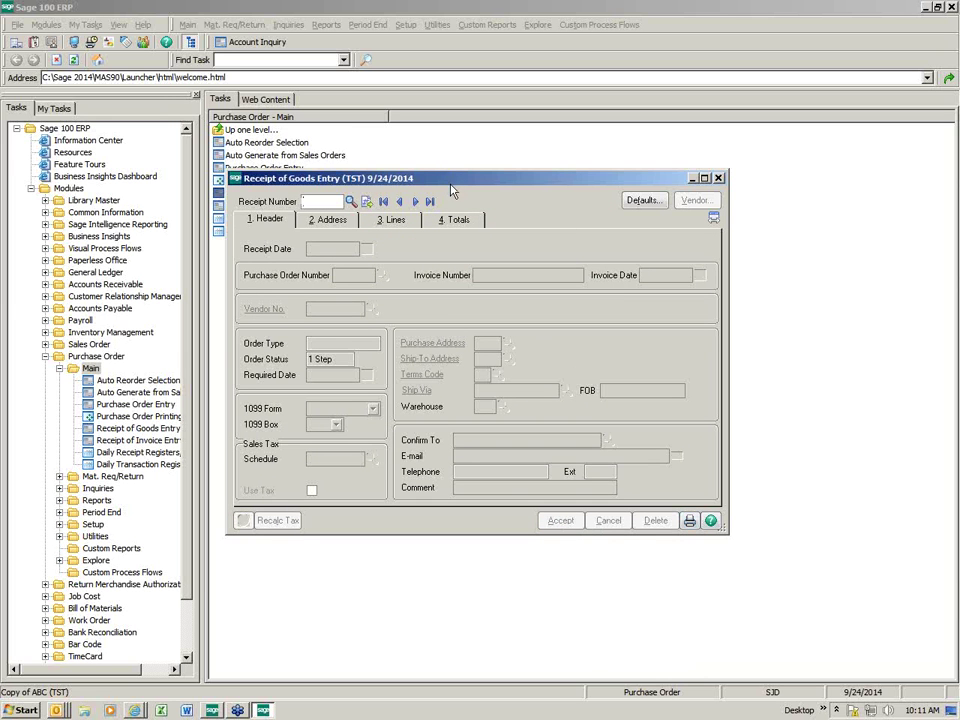
Step: Print the Daily Receipt Registers with posting date 9/24/2014, skipping the Back Order Fill Report
{"action": "left_click_drag", "start_coordinate": [450, 184], "coordinate": [353, 259]}
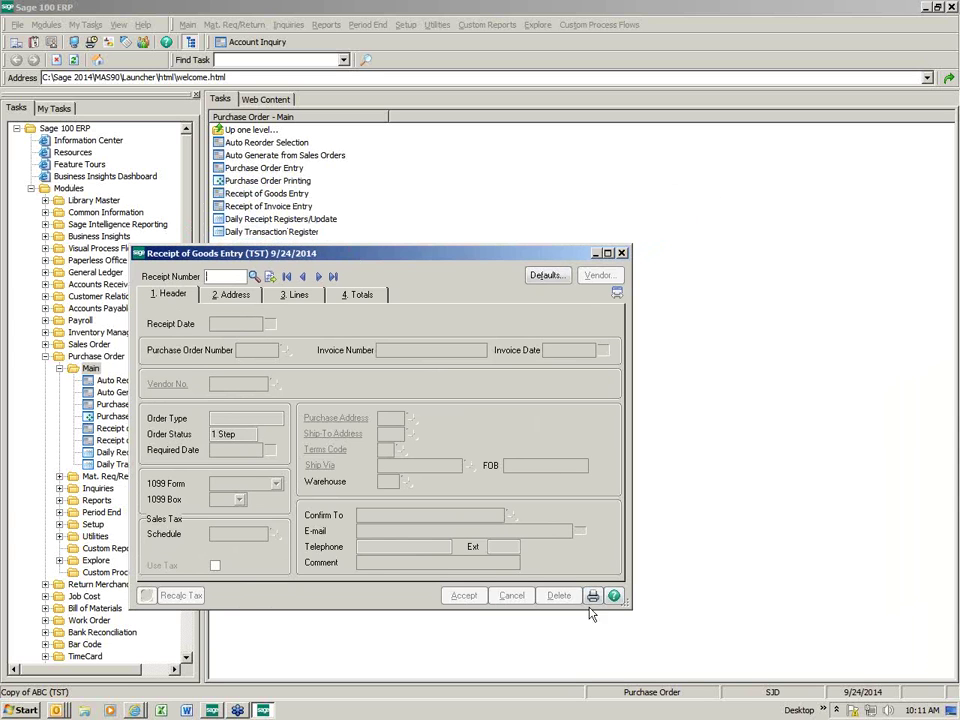
{"action": "key", "text": "Escape"}
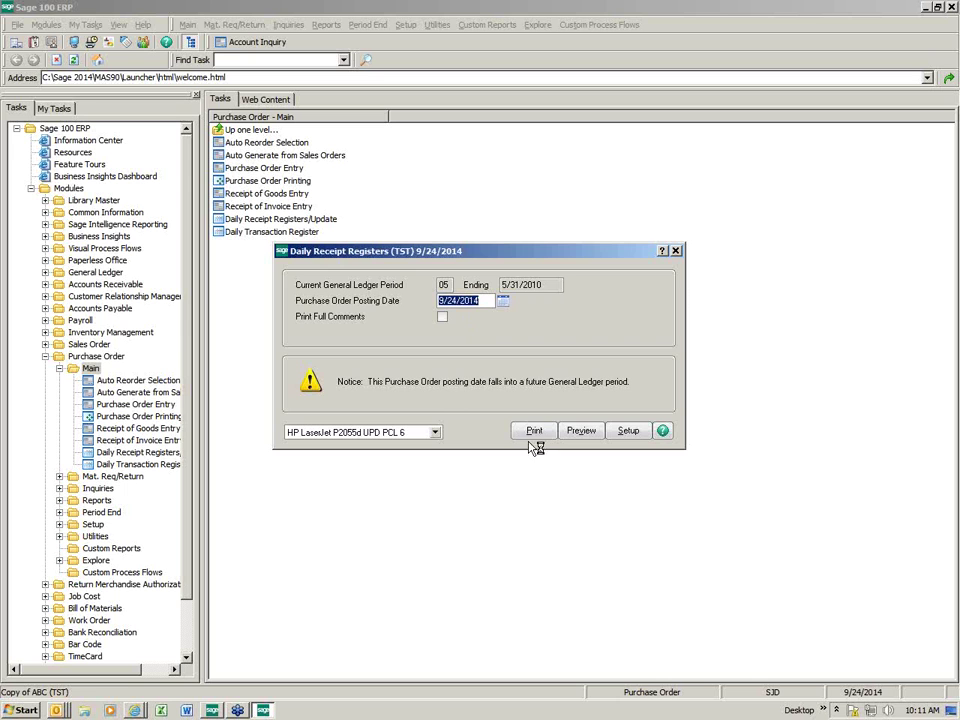
{"action": "left_click", "coordinate": [536, 432]}
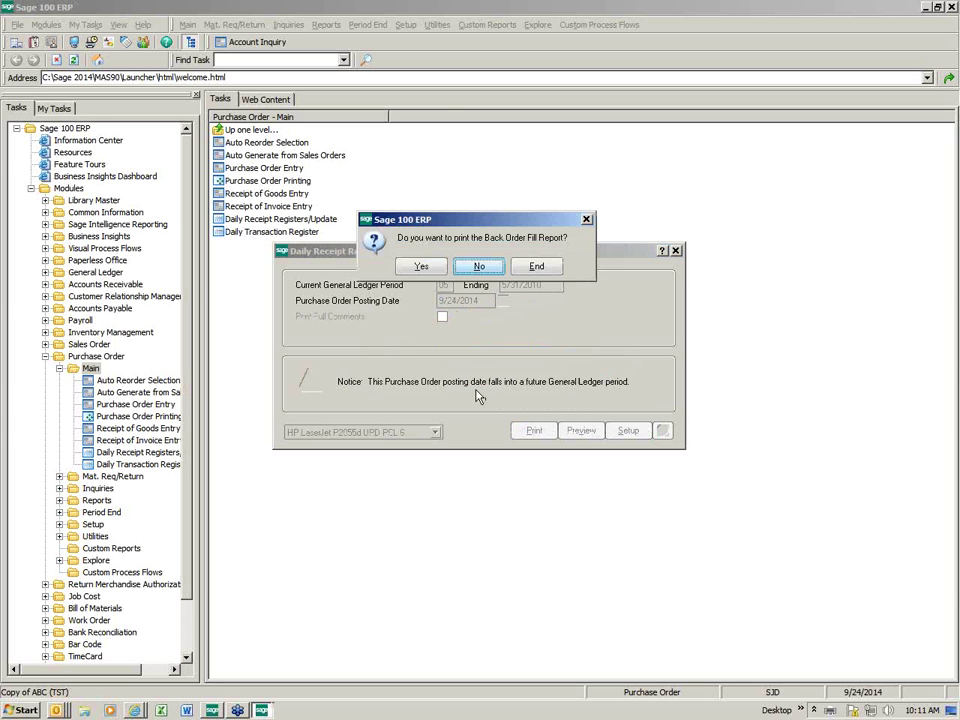
{"action": "left_click", "coordinate": [477, 266]}
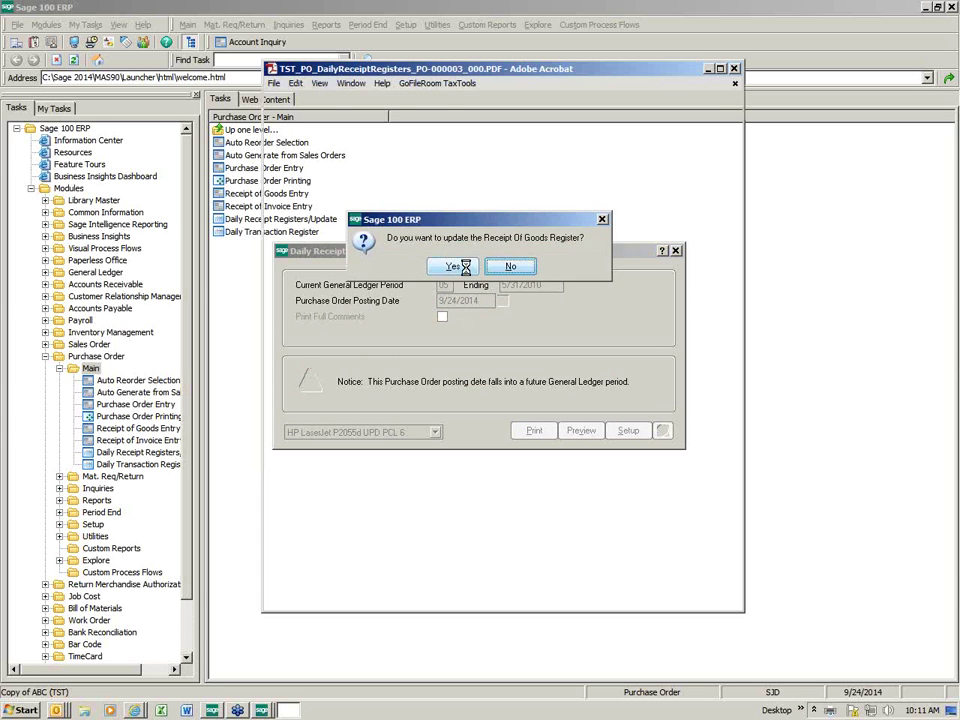
Step: Maximize the Receipt Of Goods Register PDF in Adobe Acrobat, review the receipt line and totals, and close the file and Acrobat
{"action": "left_click_drag", "start_coordinate": [591, 69], "coordinate": [458, 81]}
{"action": "left_click", "coordinate": [585, 80]}
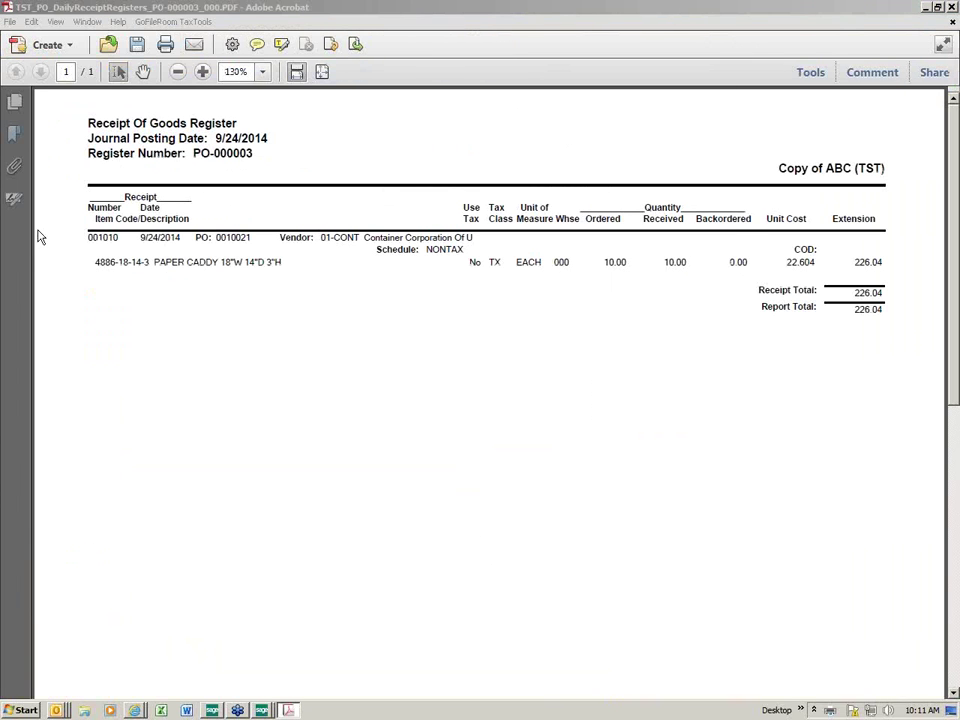
{"action": "left_click", "coordinate": [8, 22]}
{"action": "left_click", "coordinate": [28, 173]}
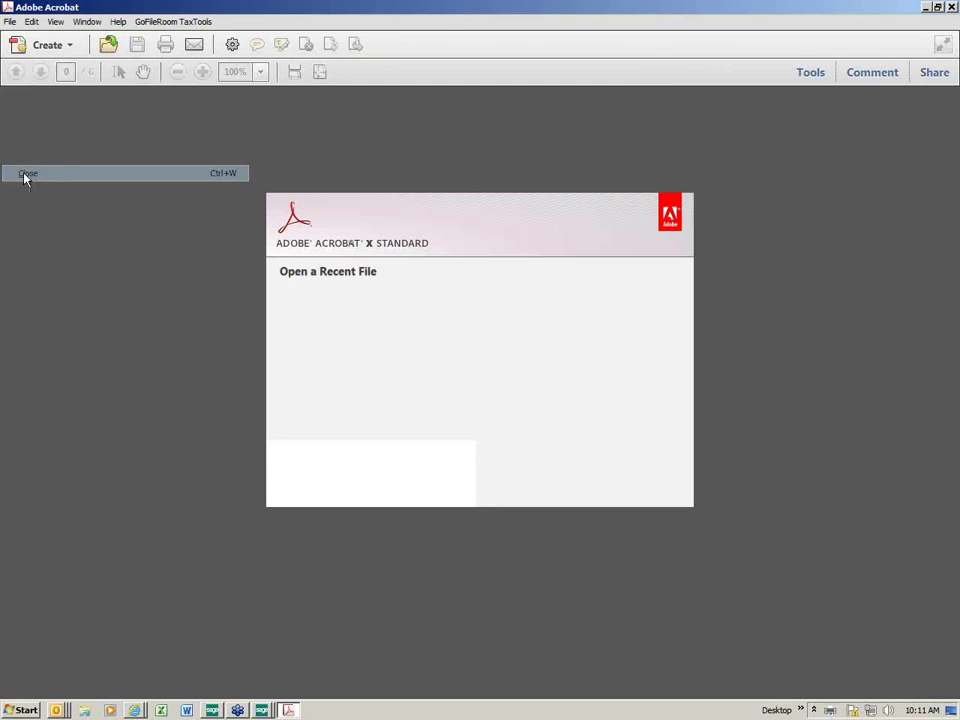
{"action": "left_click", "coordinate": [950, 7]}
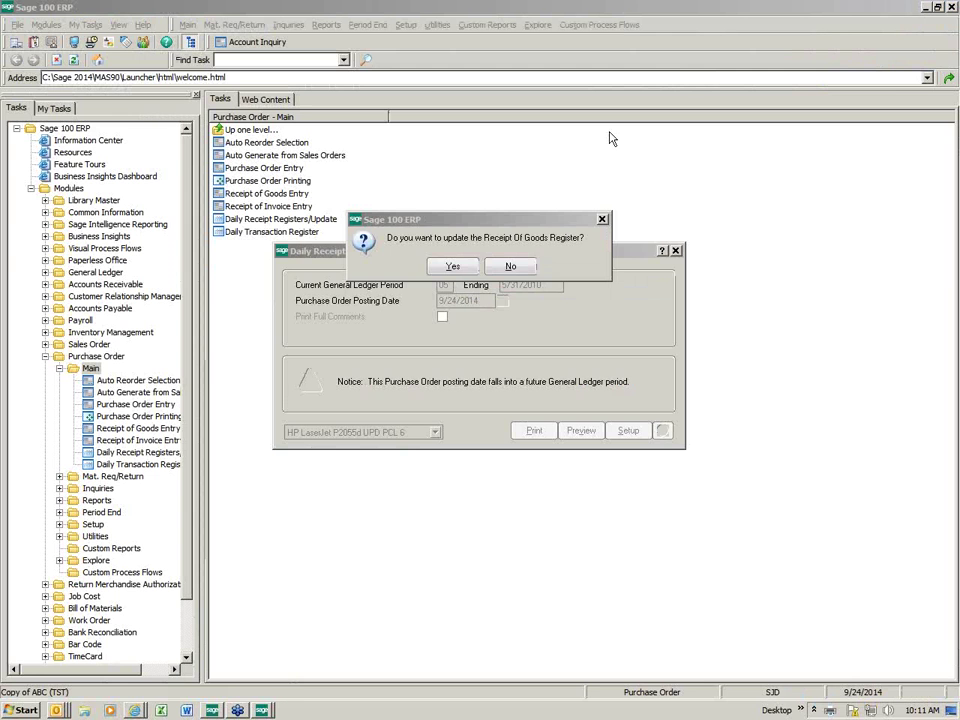
Step: Update the Receipt Of Goods Register, then print the Daily Transaction Register for 9/24/2014 without updating it
{"action": "left_click", "coordinate": [451, 267]}
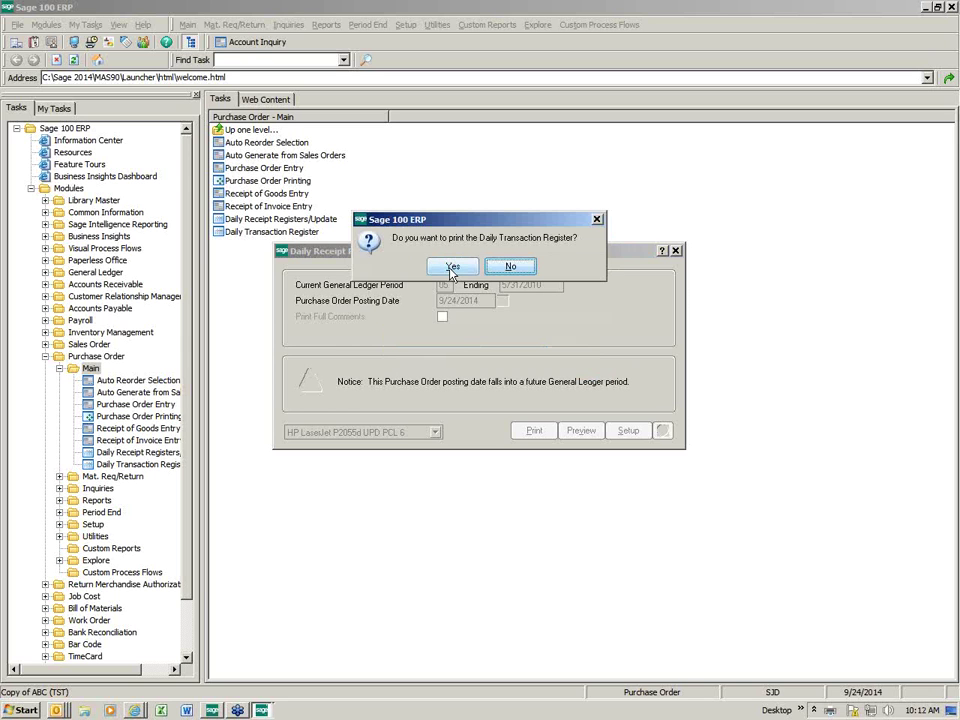
{"action": "left_click", "coordinate": [451, 269]}
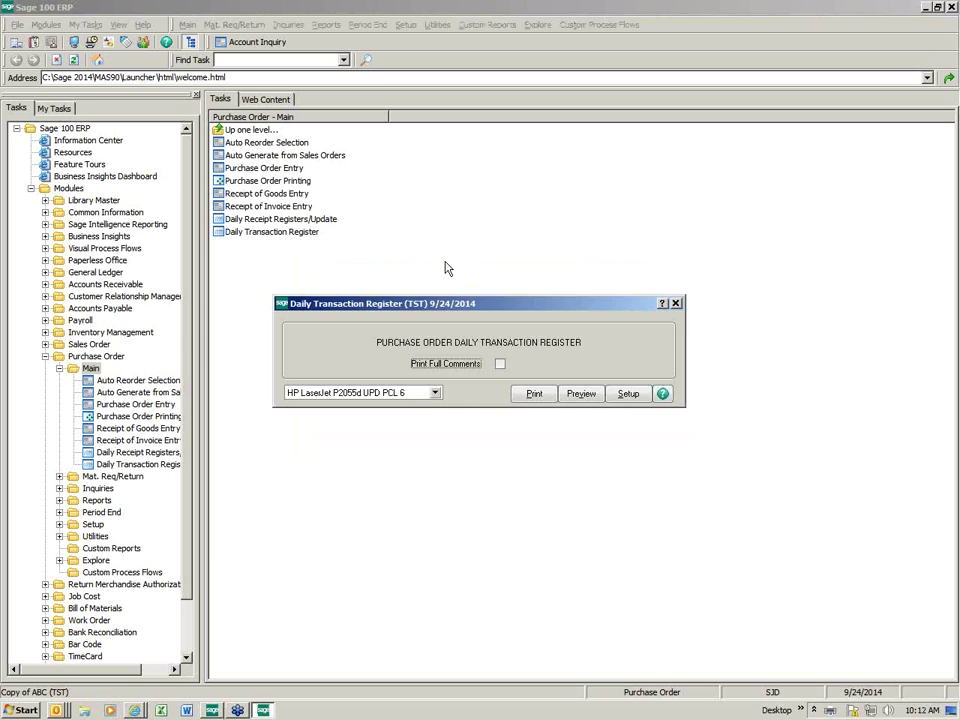
{"action": "left_click", "coordinate": [538, 394]}
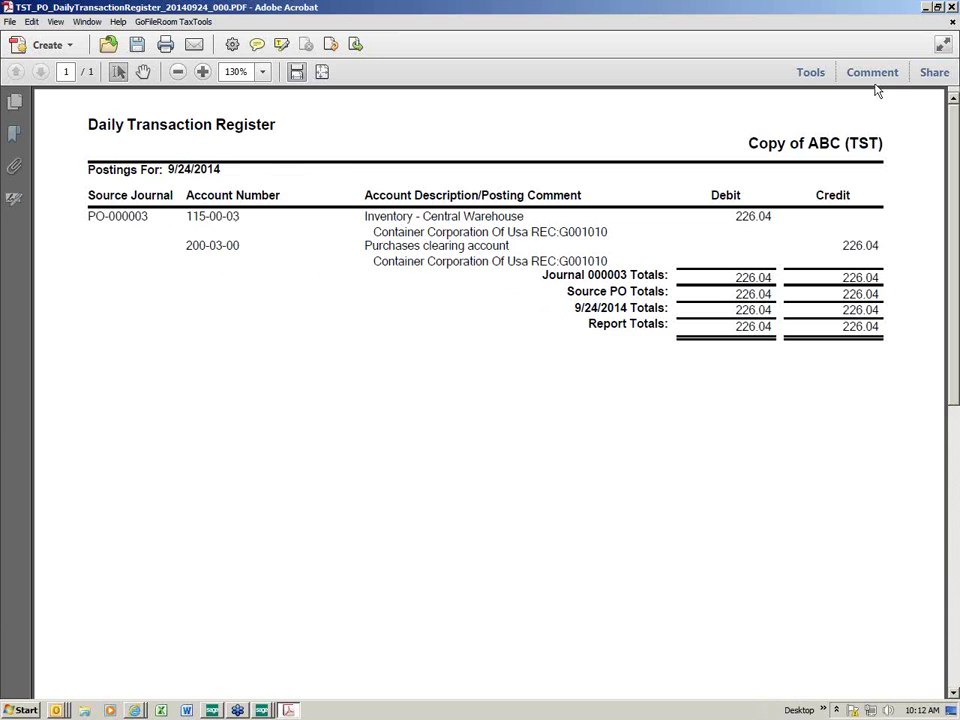
{"action": "left_click", "coordinate": [952, 8]}
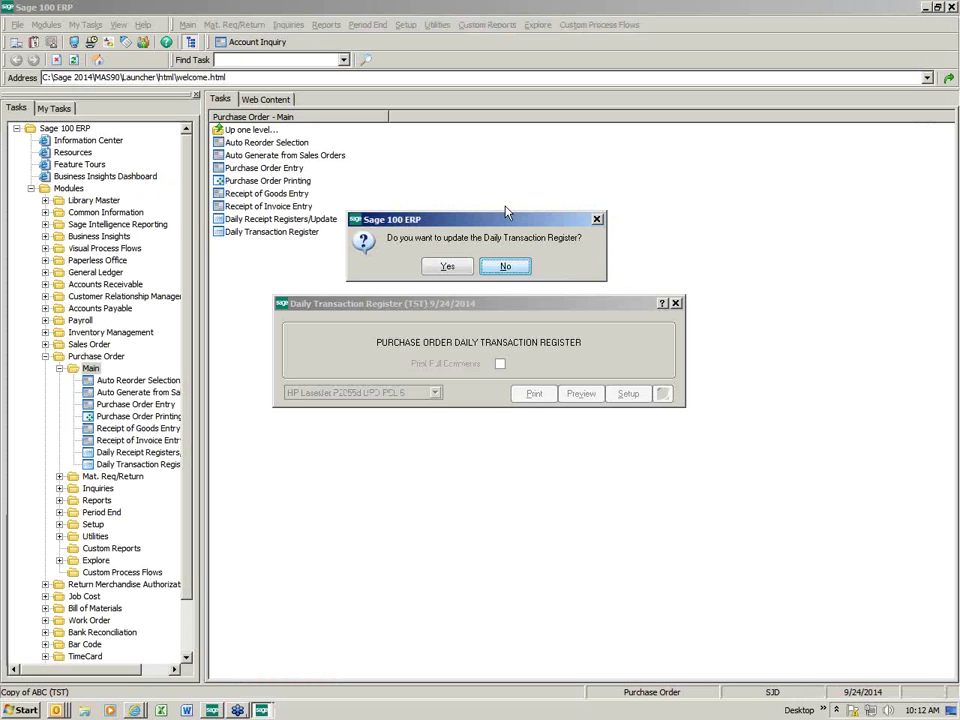
{"action": "left_click", "coordinate": [505, 268]}
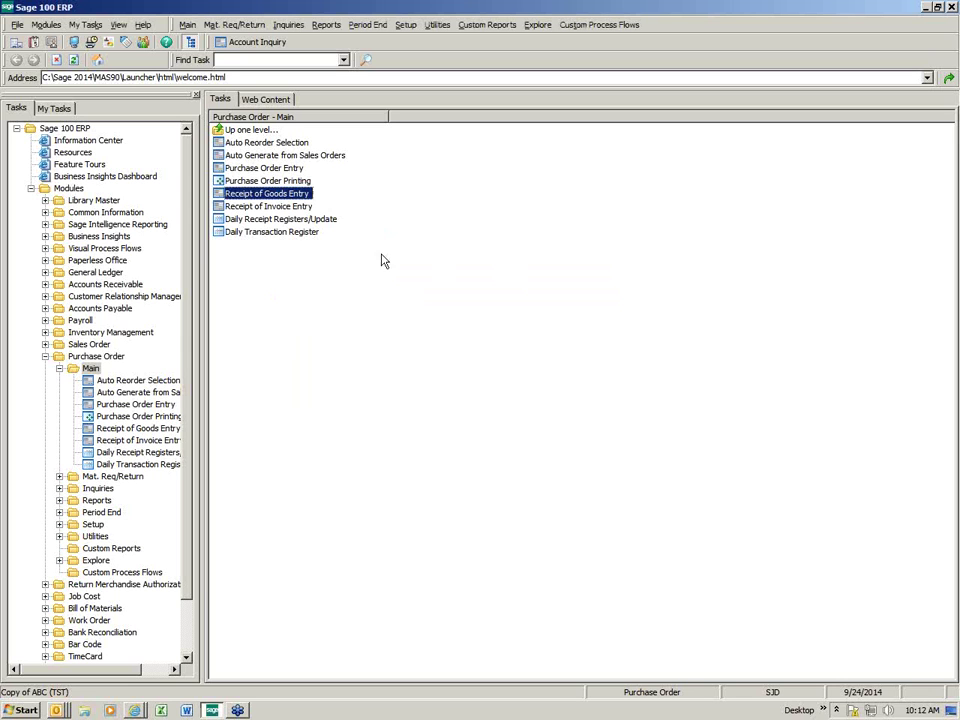
Step: Preview the STANDARD Purchases Clearing Report for inventory items at 150% zoom, review its lines and total, and close it
{"action": "double_click", "coordinate": [288, 207]}
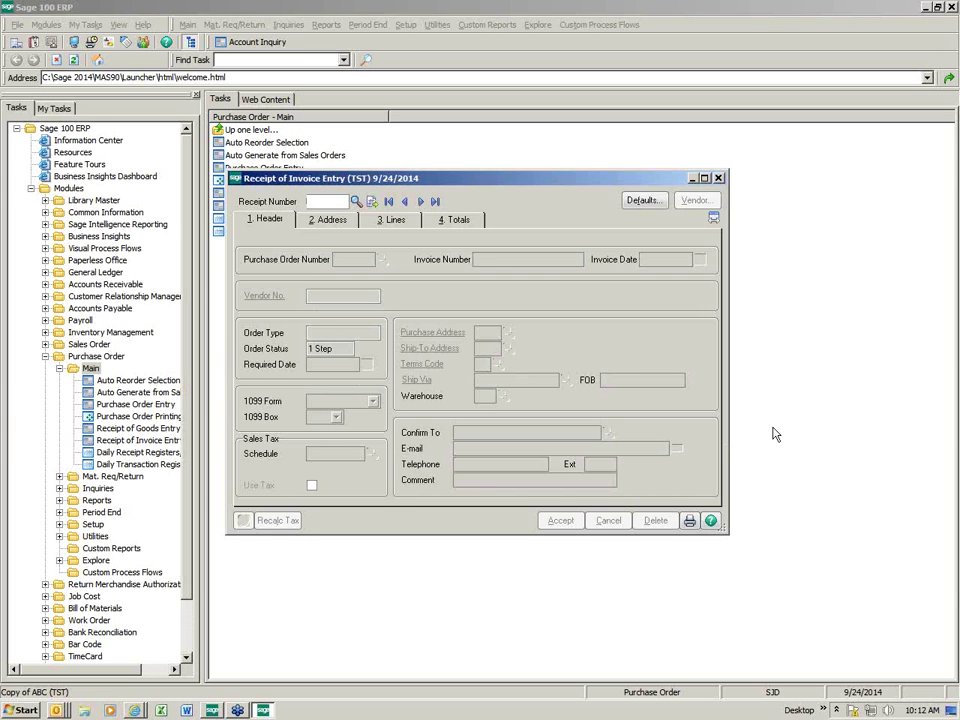
{"action": "left_click", "coordinate": [718, 178]}
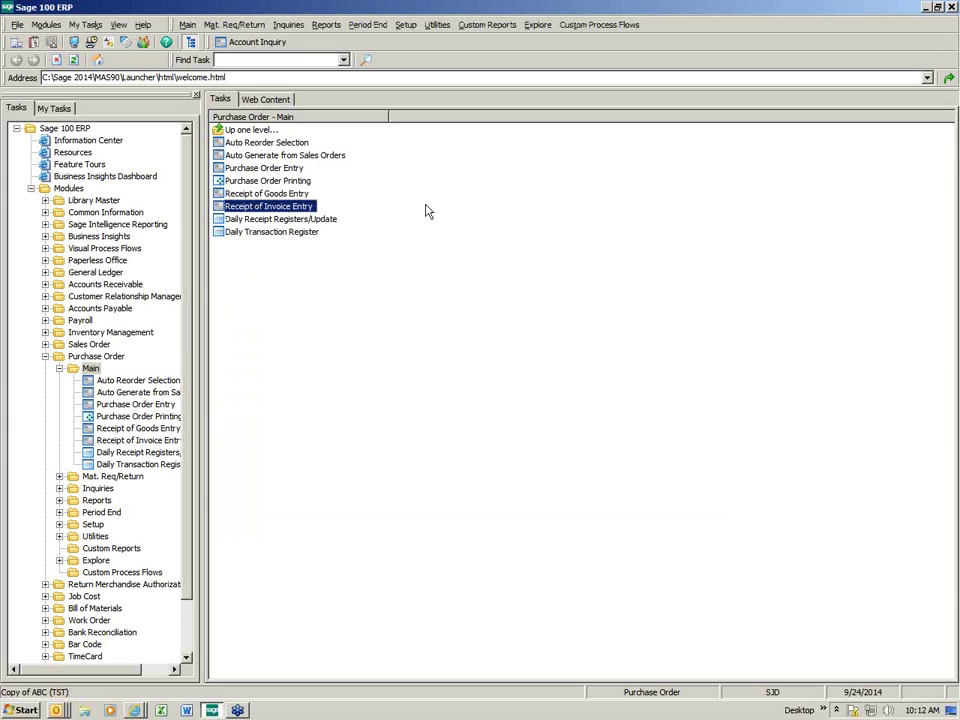
{"action": "left_click", "coordinate": [109, 517]}
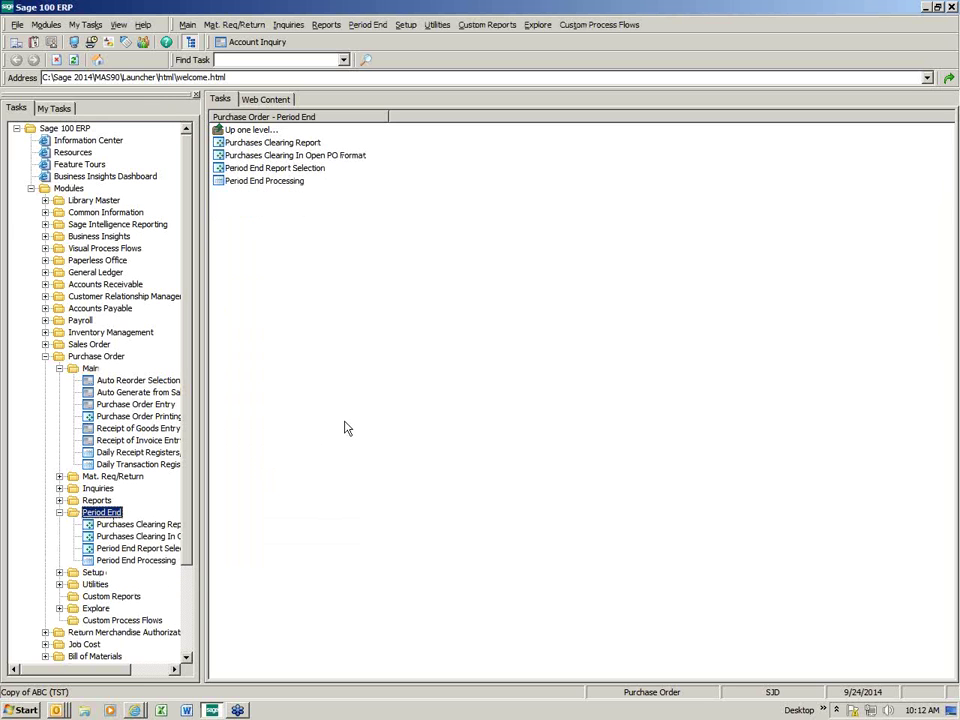
{"action": "left_click", "coordinate": [276, 145]}
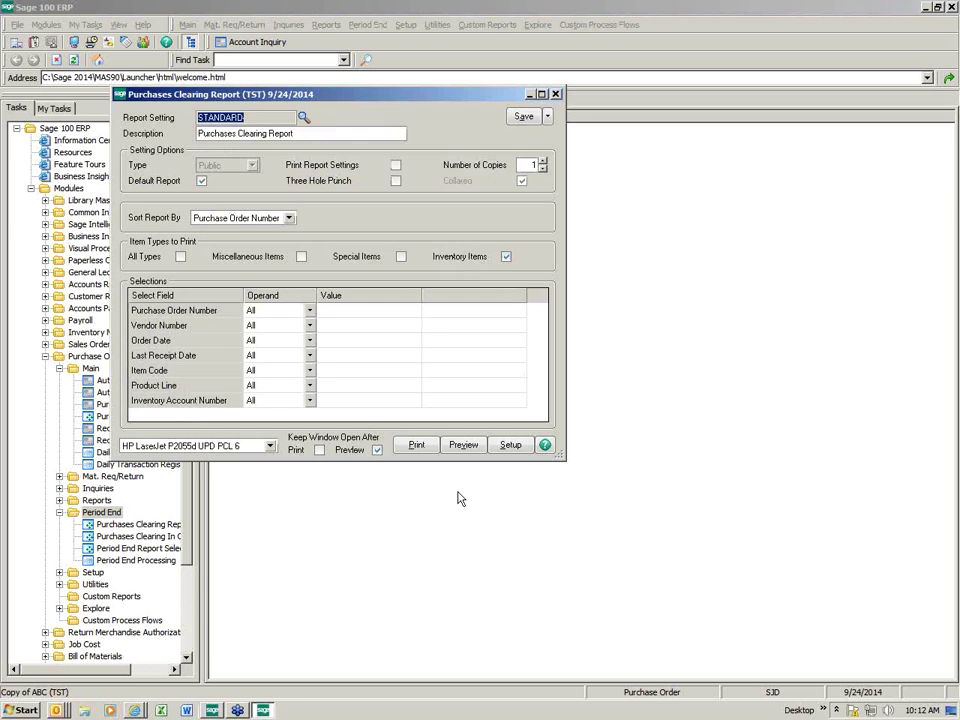
{"action": "left_click", "coordinate": [462, 446]}
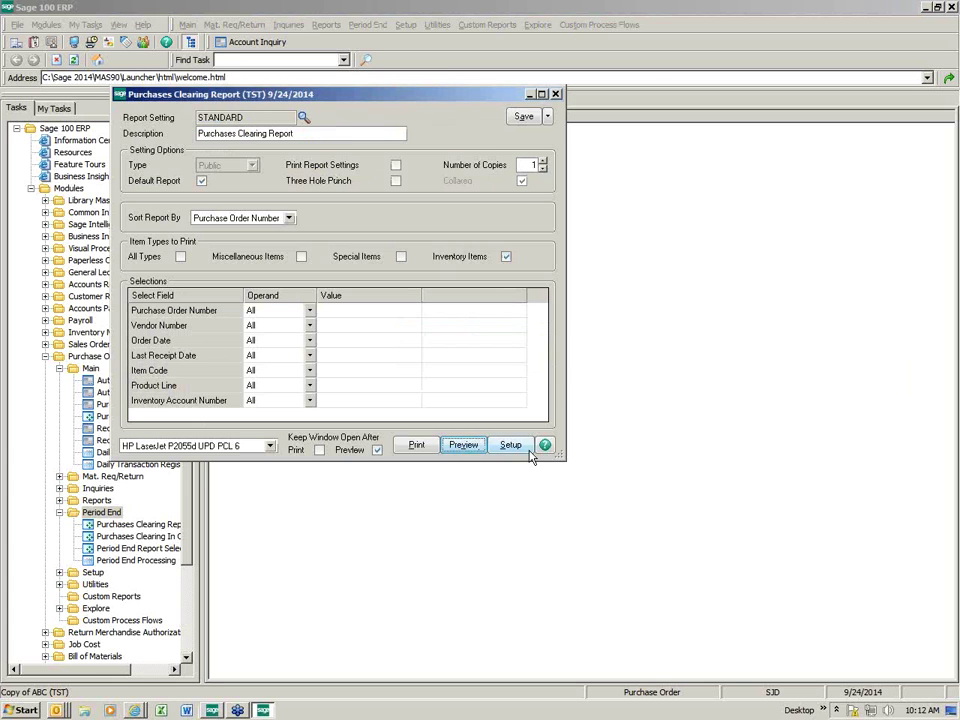
{"action": "left_click", "coordinate": [836, 161]}
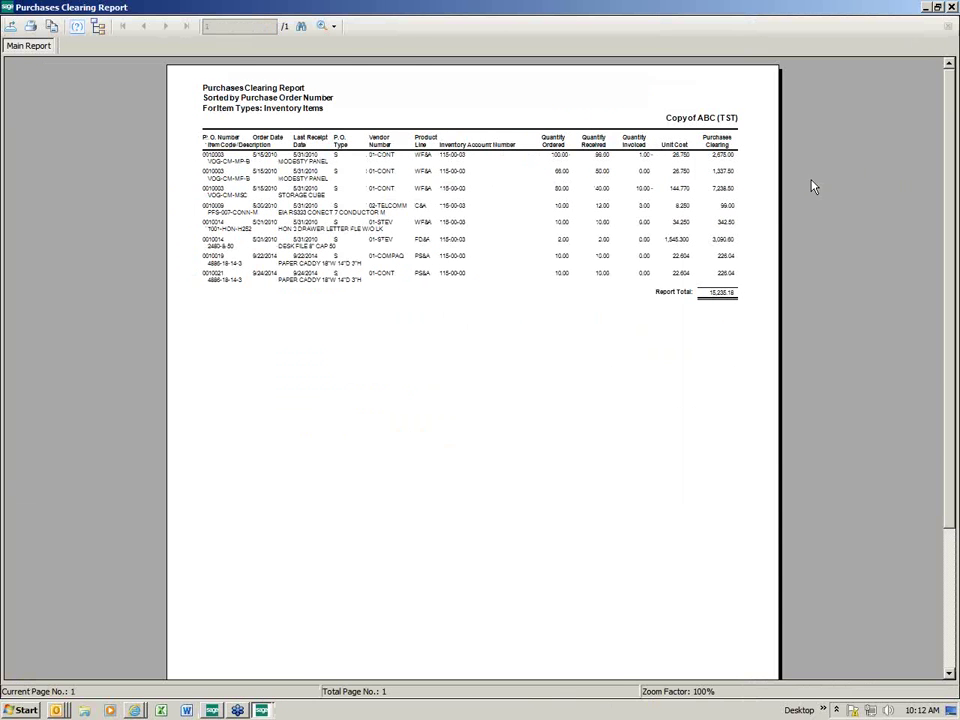
{"action": "left_click", "coordinate": [333, 26]}
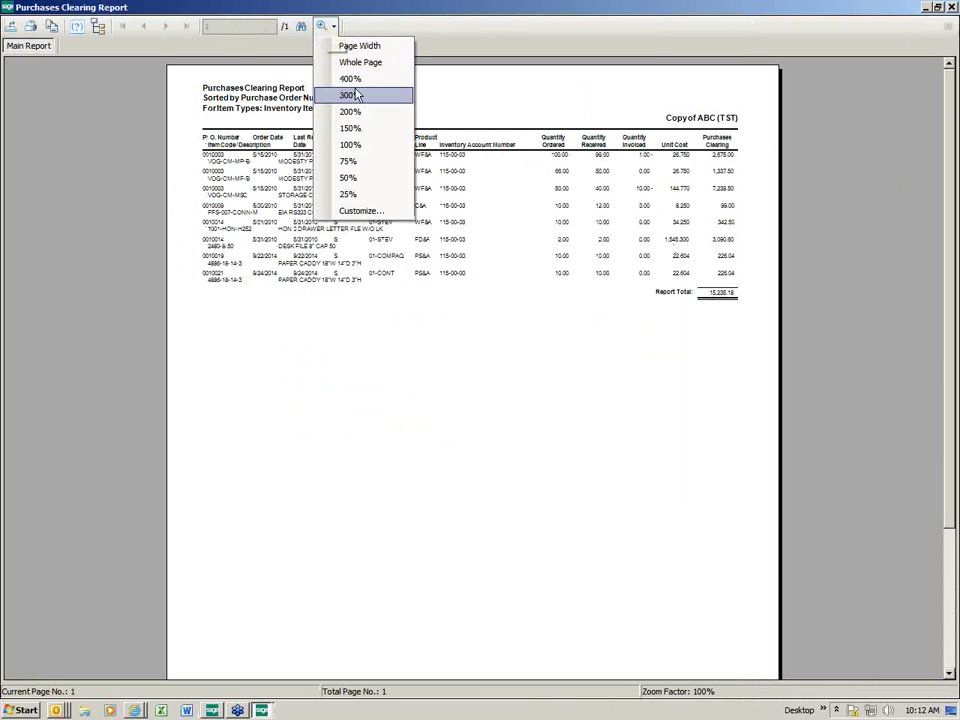
{"action": "left_click", "coordinate": [356, 128]}
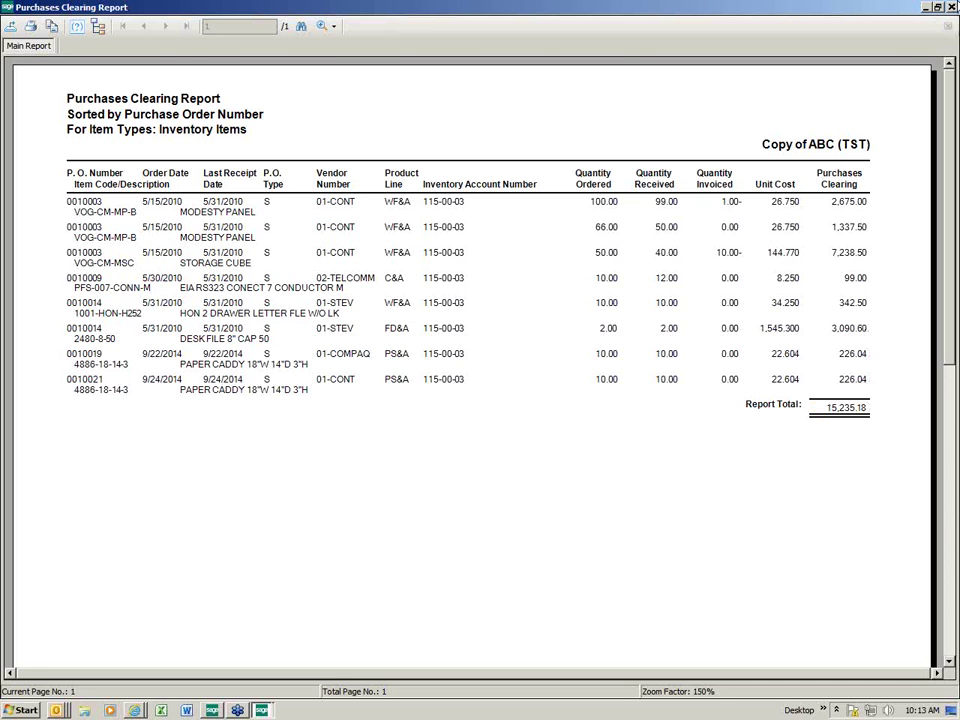
{"action": "left_click", "coordinate": [955, 7]}
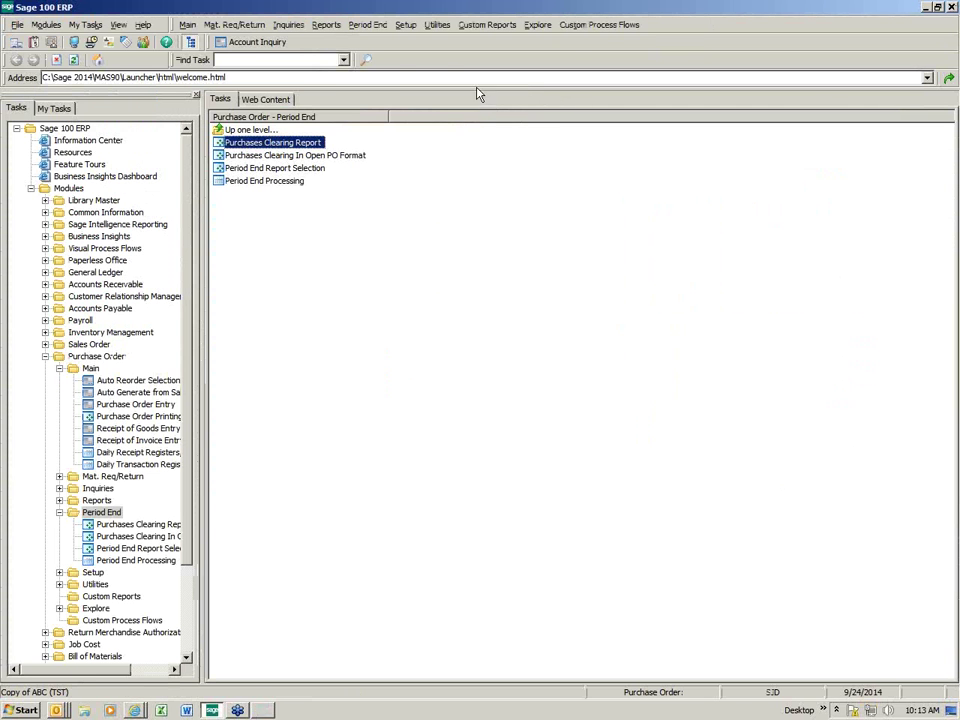
Step: Look up the Purchases clearing account in Account Inquiry, review its fiscal year 2014 history, and close the inquiry
{"action": "left_click", "coordinate": [256, 44]}
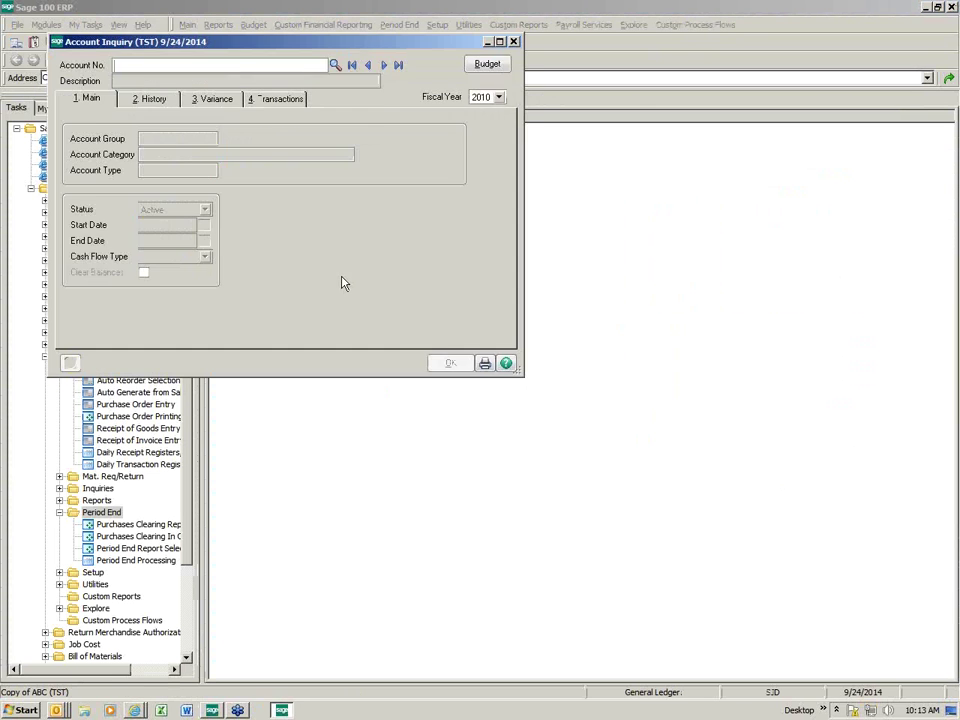
{"action": "type", "text": "2"}
{"action": "key", "text": "F2"}
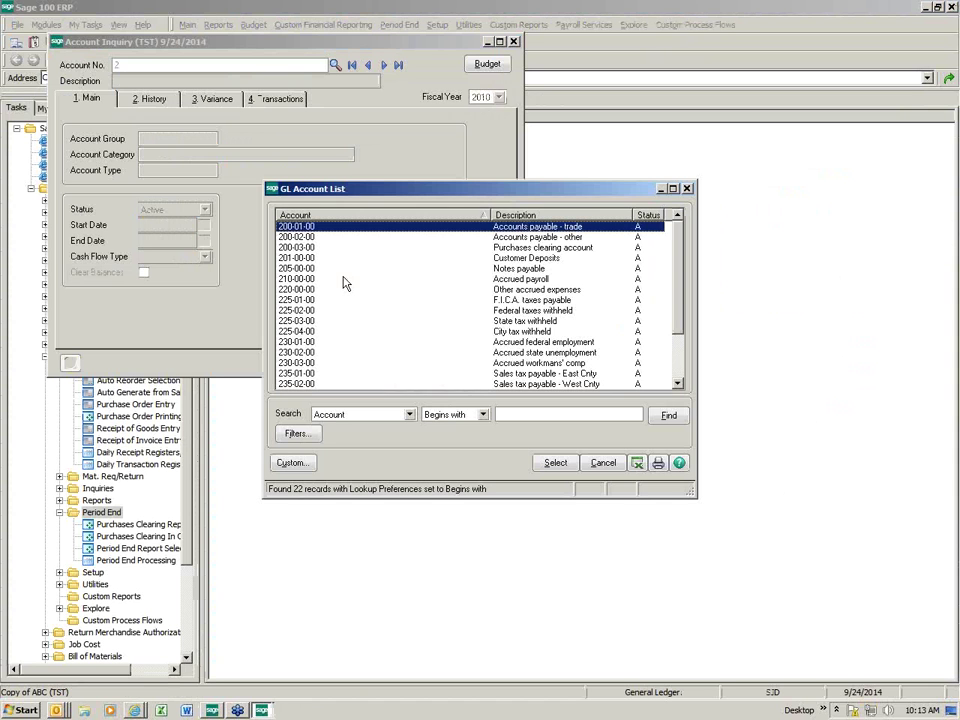
{"action": "key", "text": "Down"}
{"action": "key", "text": "Return"}
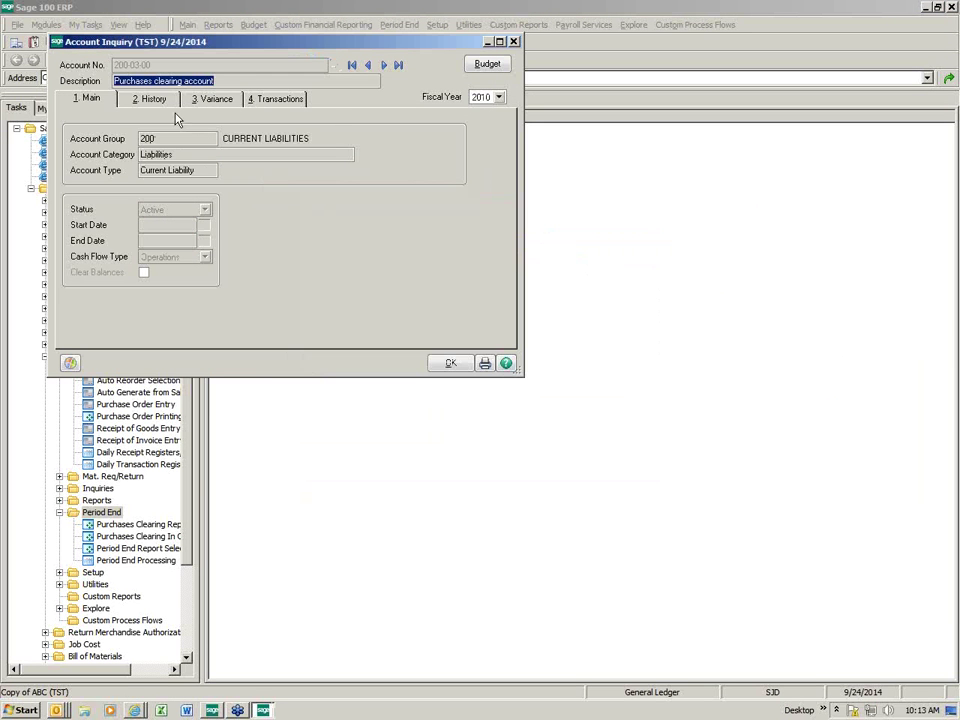
{"action": "left_click", "coordinate": [498, 97]}
{"action": "left_click", "coordinate": [481, 170]}
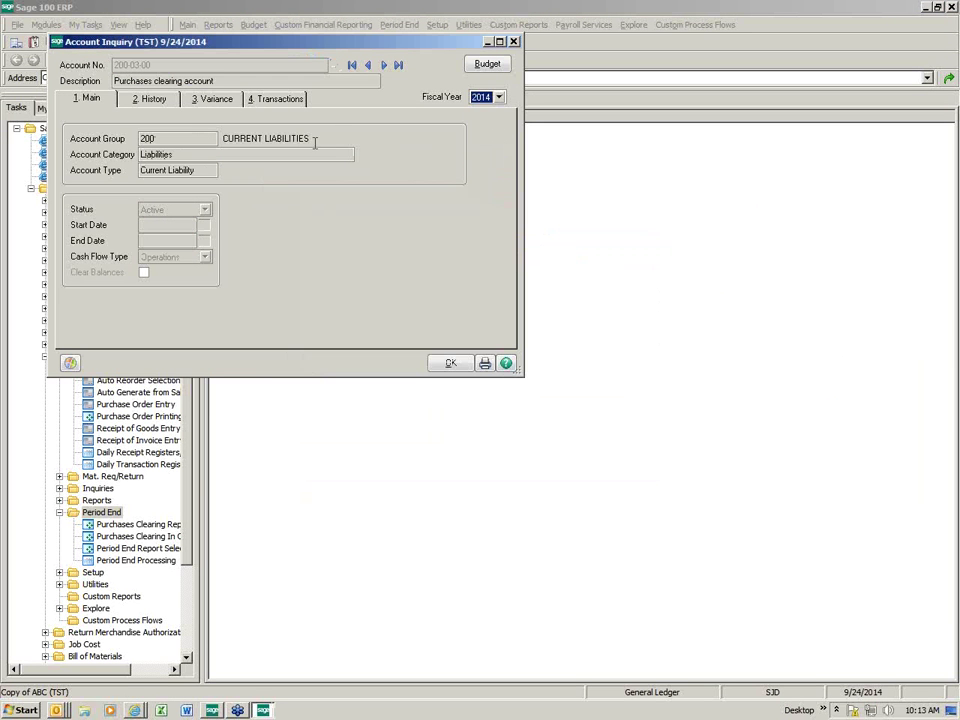
{"action": "left_click", "coordinate": [153, 99]}
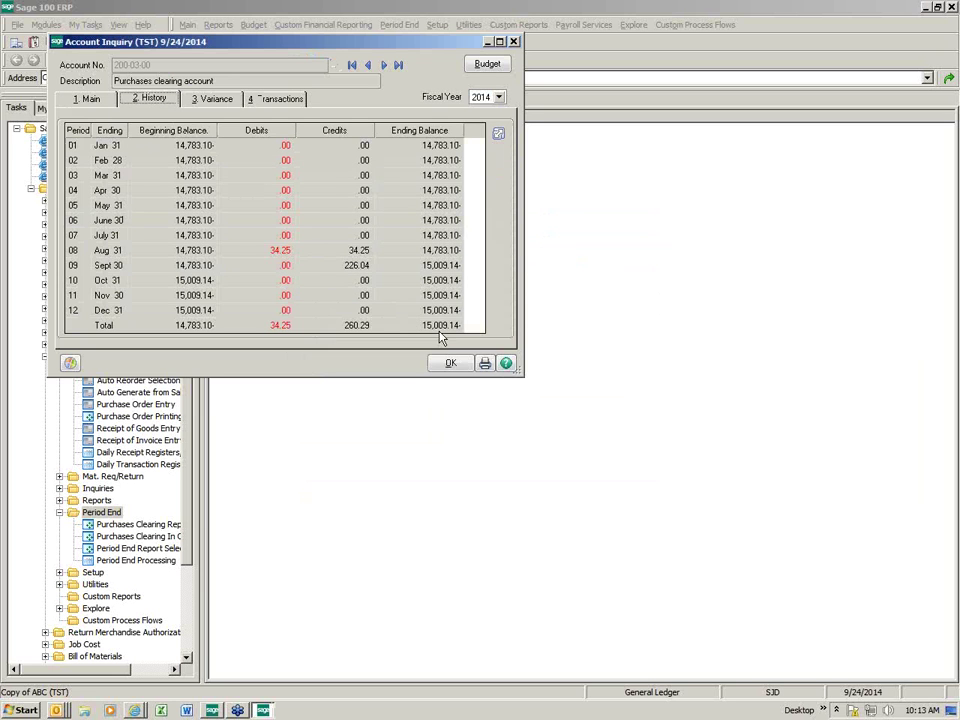
{"action": "left_click", "coordinate": [513, 41]}
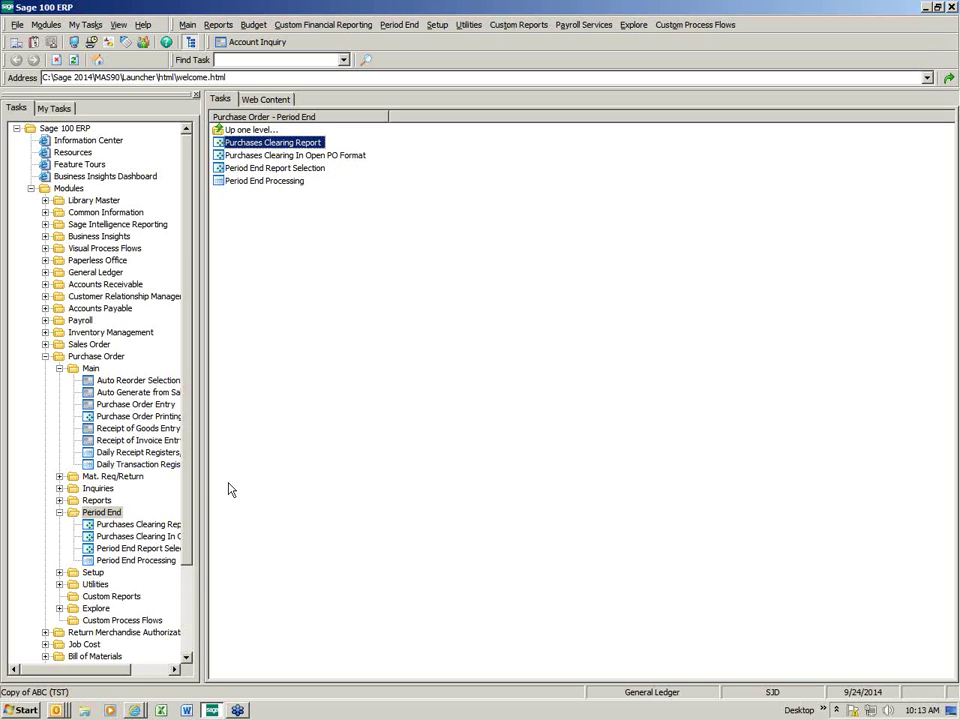
Step: Print the purchase order Daily Transaction Register again, close the PDF, and update the register
{"action": "left_click", "coordinate": [163, 466]}
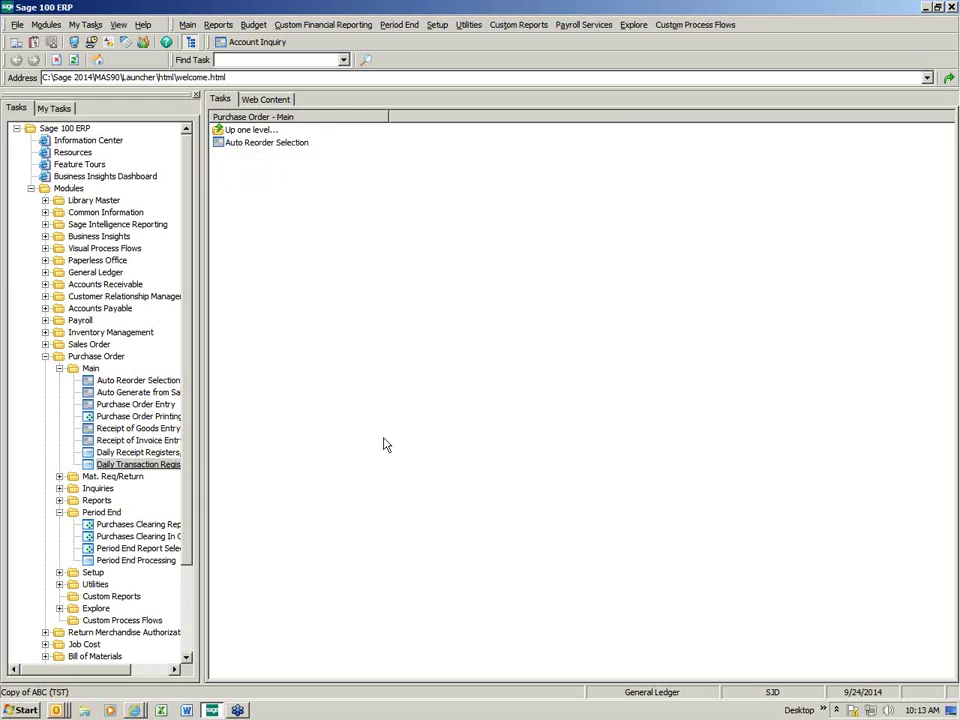
{"action": "left_click", "coordinate": [532, 393]}
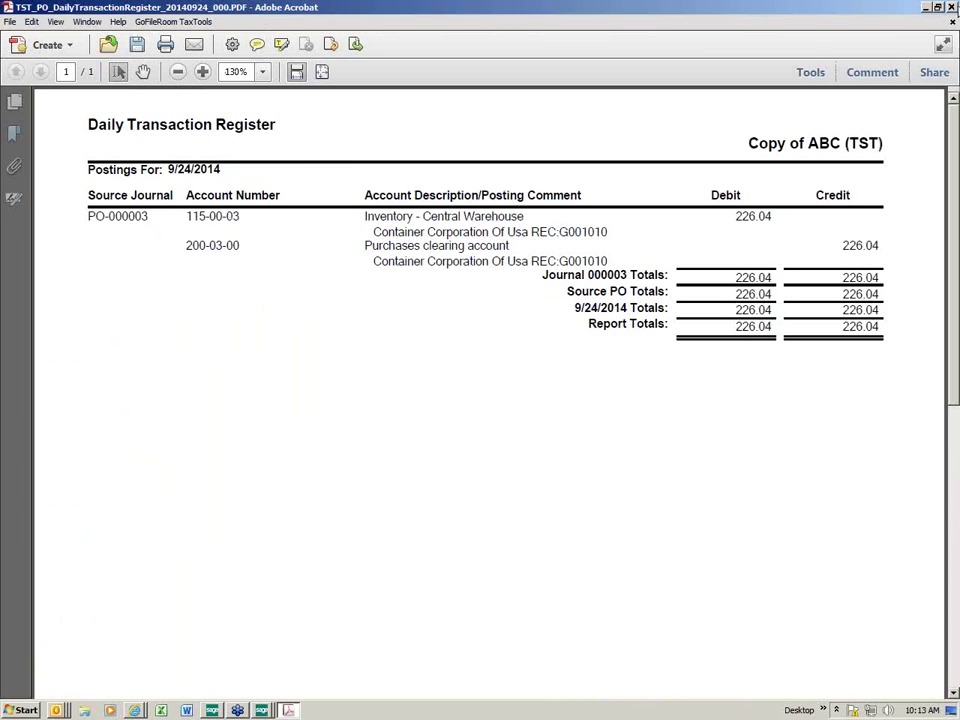
{"action": "left_click", "coordinate": [951, 7]}
{"action": "left_click", "coordinate": [450, 268]}
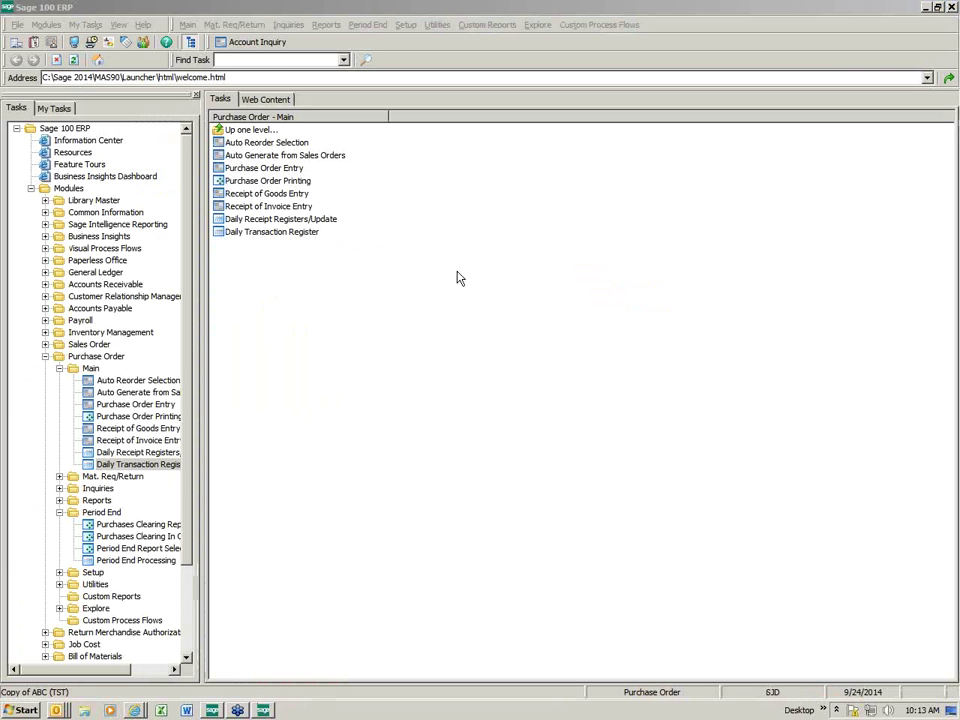
Step: Recheck the Purchases clearing account's 2014 period balances in Account Inquiry after the register update and close the inquiry
{"action": "left_click", "coordinate": [250, 42]}
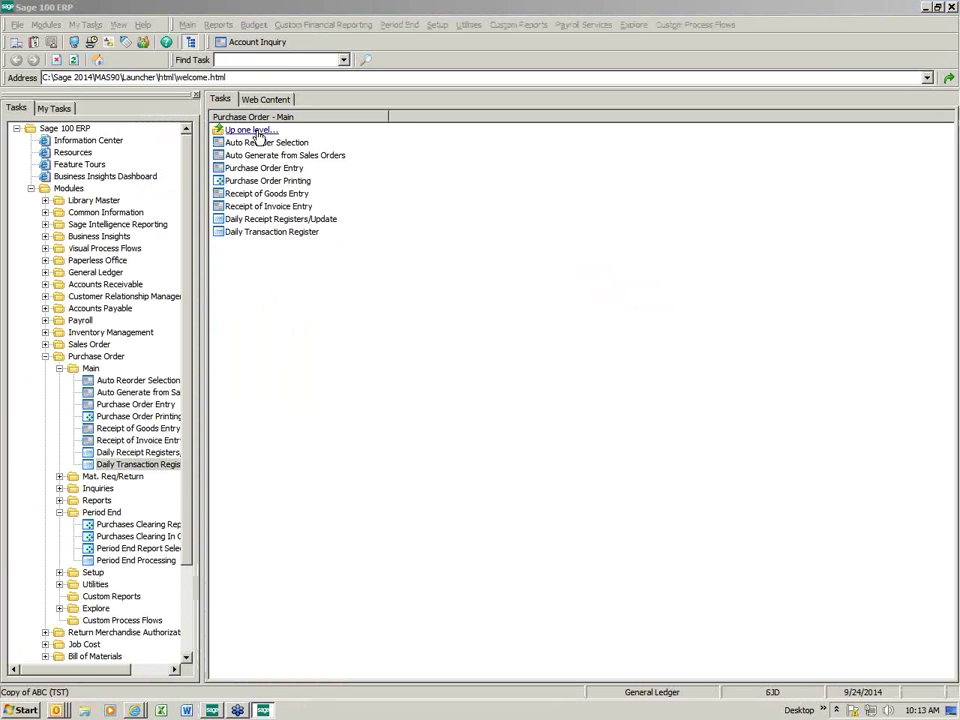
{"action": "type", "text": "2"}
{"action": "key", "text": "F2"}
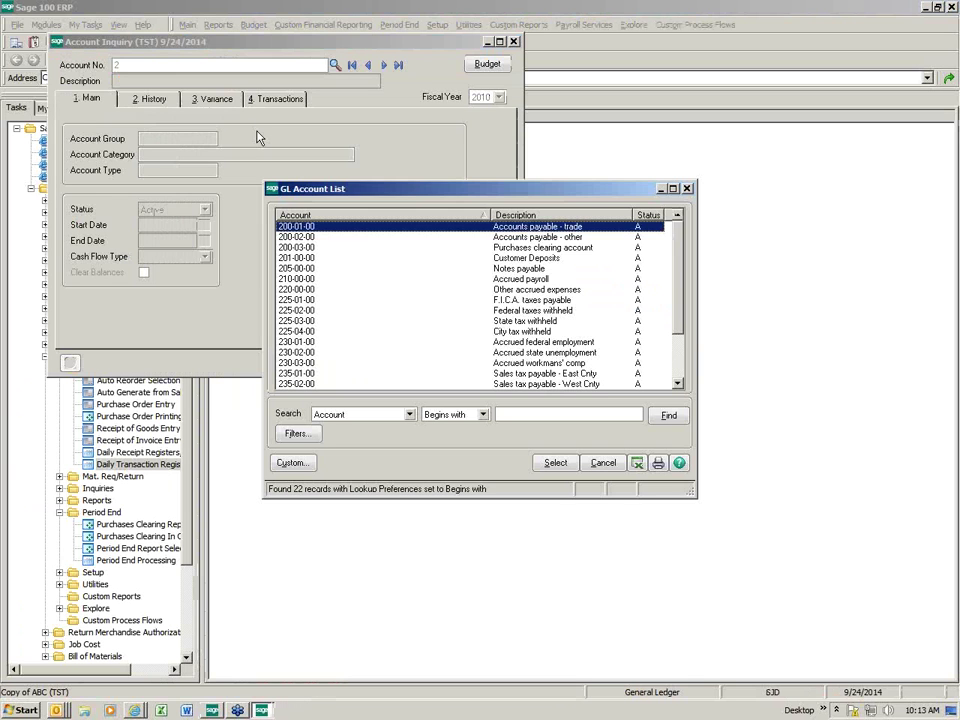
{"action": "left_click", "coordinate": [559, 249]}
{"action": "double_click", "coordinate": [559, 249]}
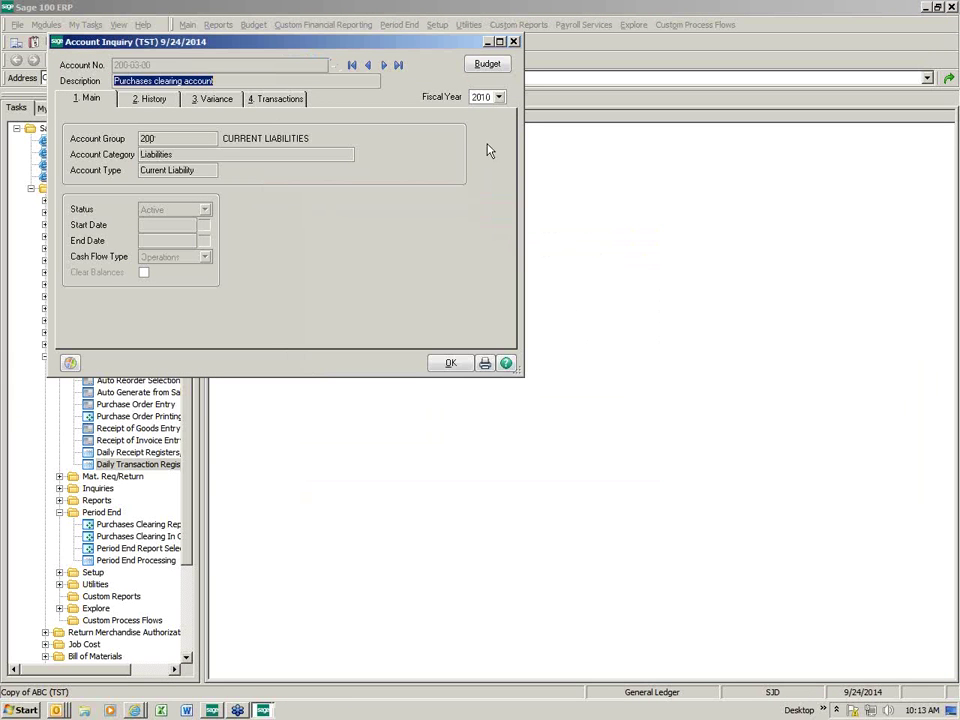
{"action": "left_click", "coordinate": [499, 97]}
{"action": "left_click", "coordinate": [481, 170]}
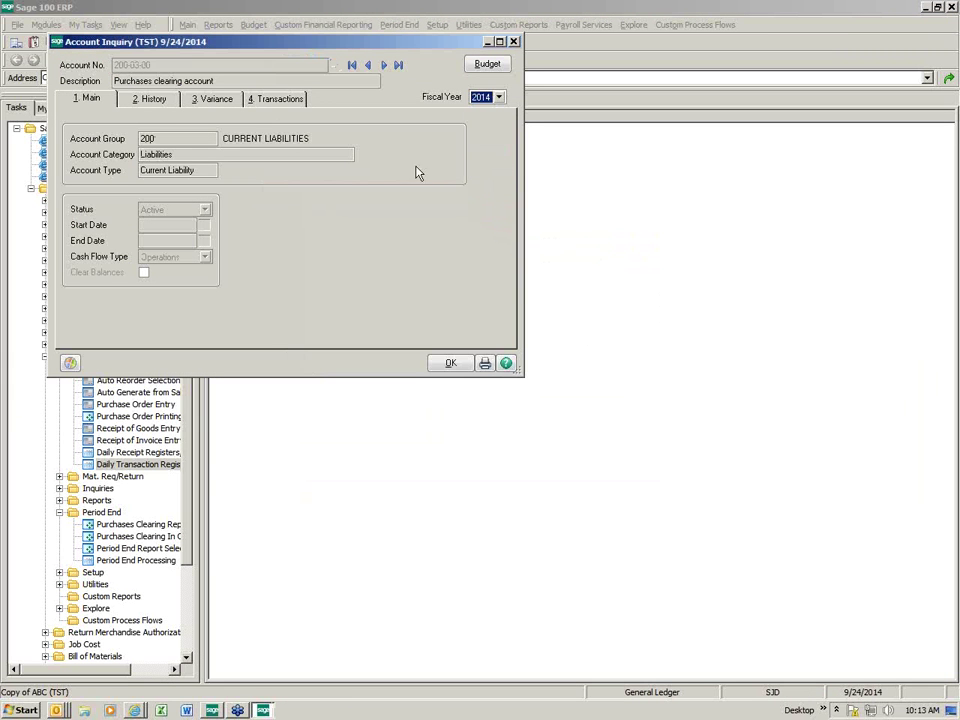
{"action": "left_click", "coordinate": [152, 99]}
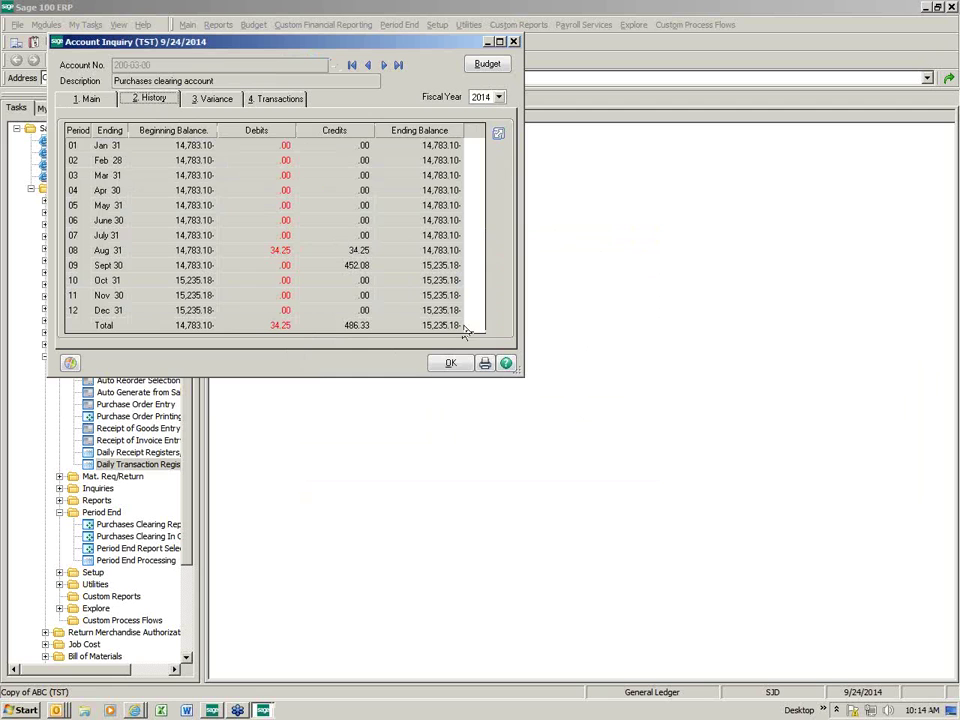
{"action": "left_click", "coordinate": [514, 42]}
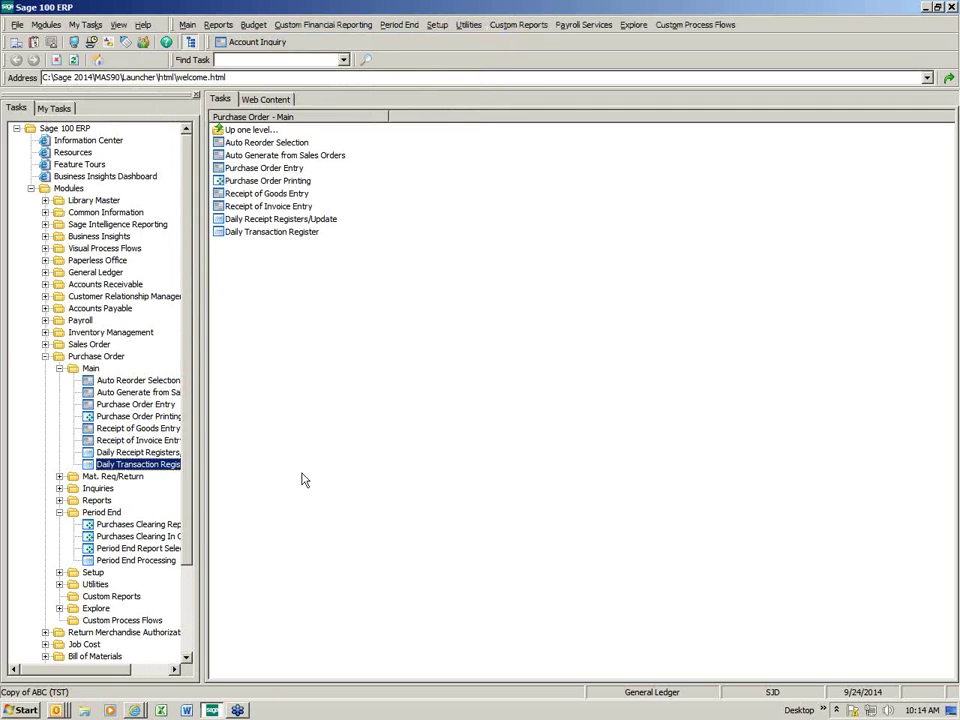
Step: Start a new invoice receipt against Container Corporation Of Usa's 9/24/2014 purchase order with invoice number 5468, and invoice the complete order
{"action": "left_click", "coordinate": [150, 440]}
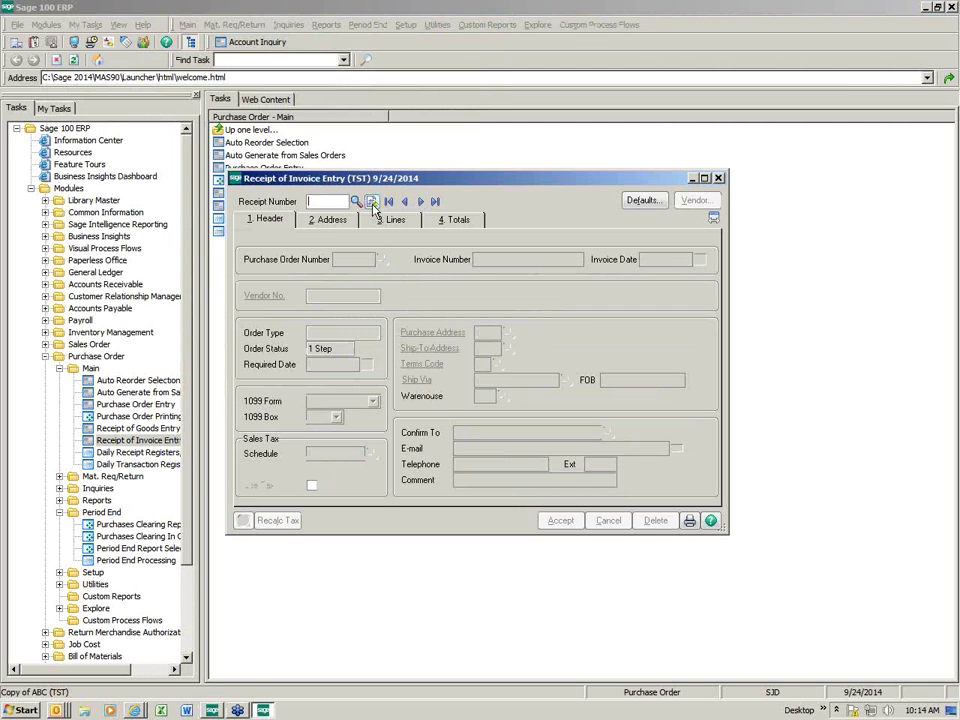
{"action": "left_click", "coordinate": [371, 202]}
{"action": "left_click", "coordinate": [382, 259]}
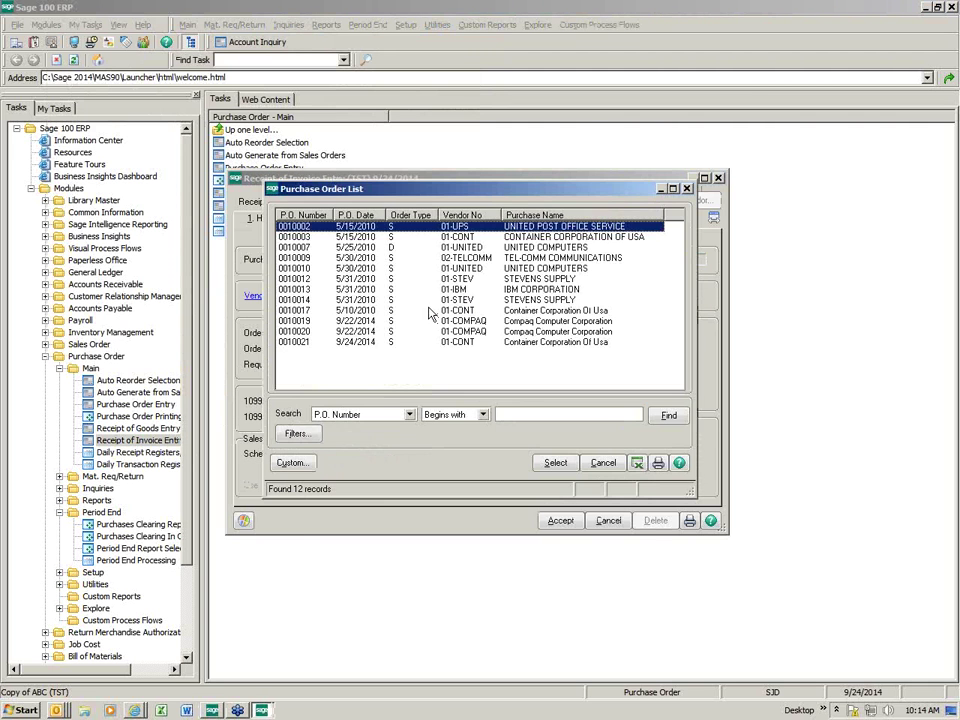
{"action": "double_click", "coordinate": [355, 342]}
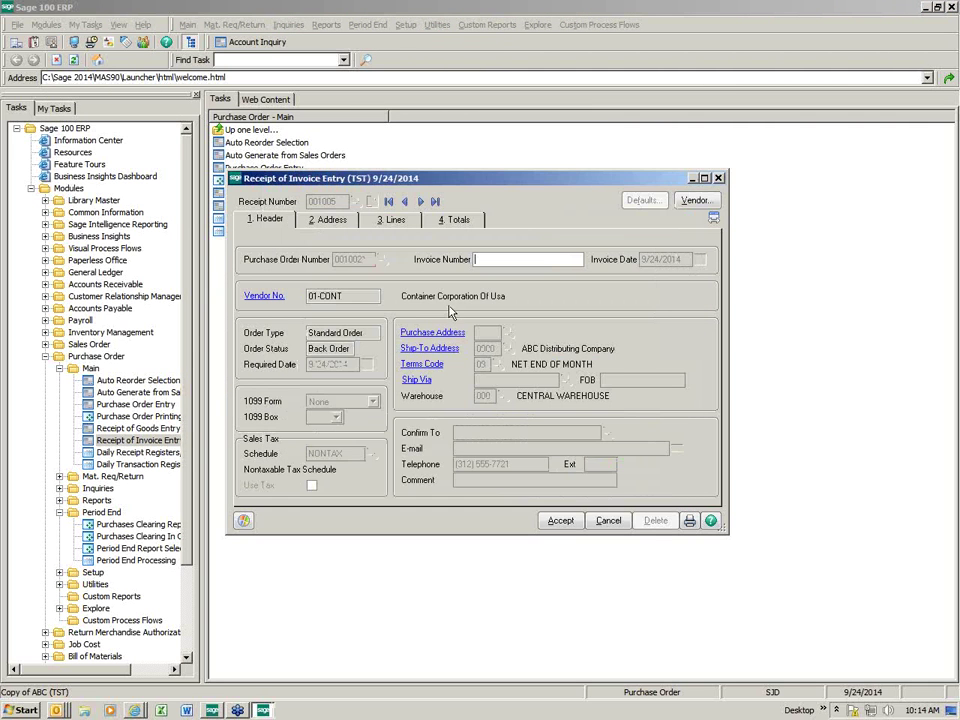
{"action": "key", "text": "Tab"}
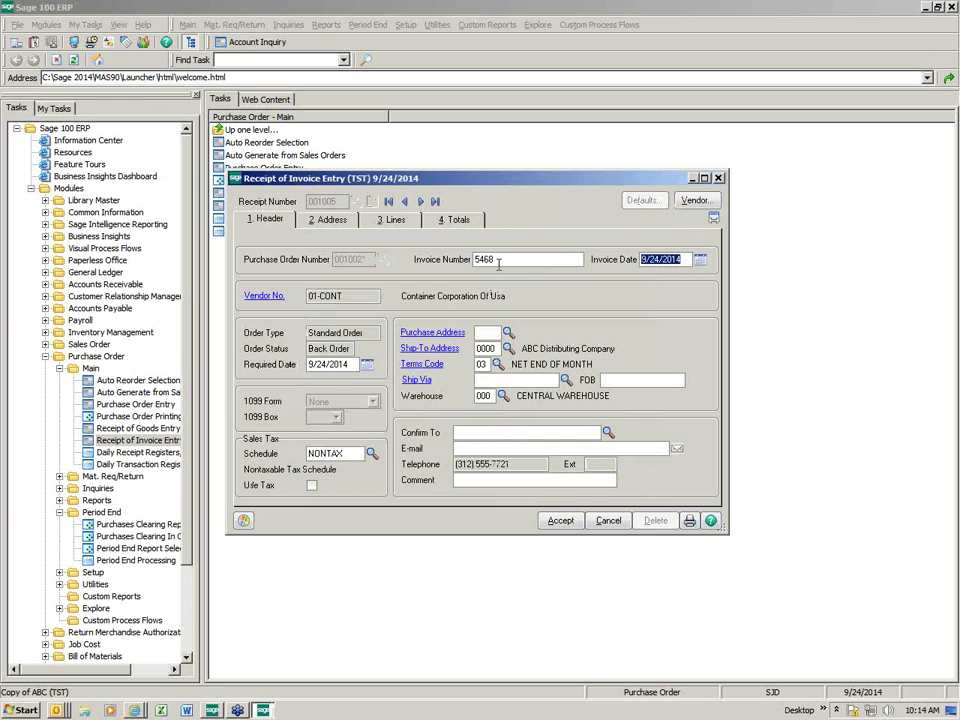
{"action": "left_click", "coordinate": [393, 221]}
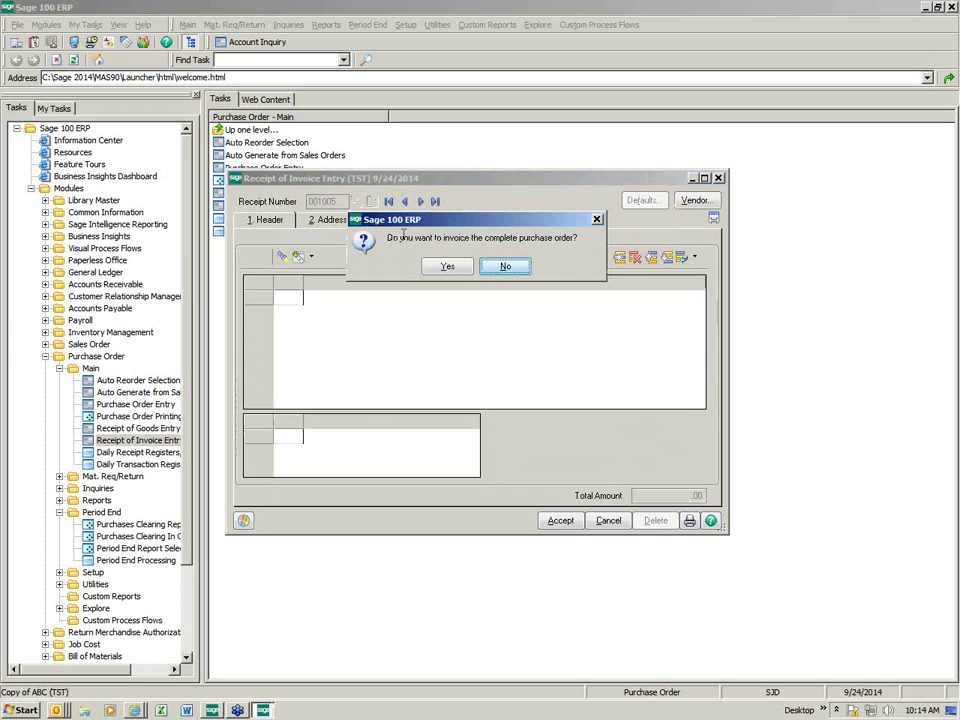
{"action": "left_click", "coordinate": [447, 269]}
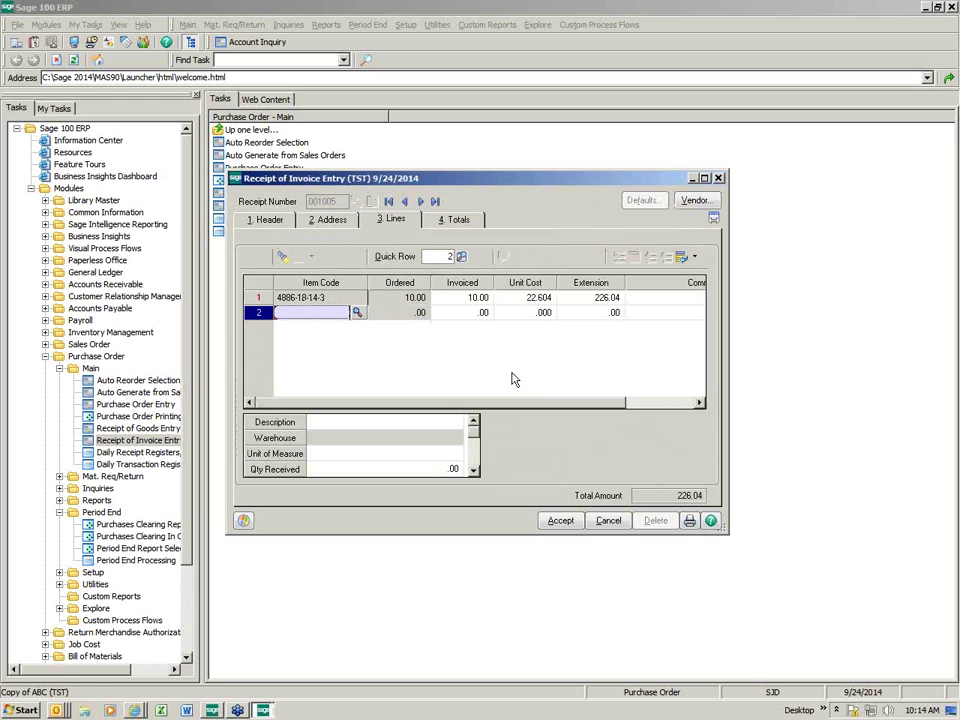
Step: Check the invoice receipt's totals, accept the receipt, and leave the entry to proceed to the Daily Receipt Registers
{"action": "left_click", "coordinate": [456, 221]}
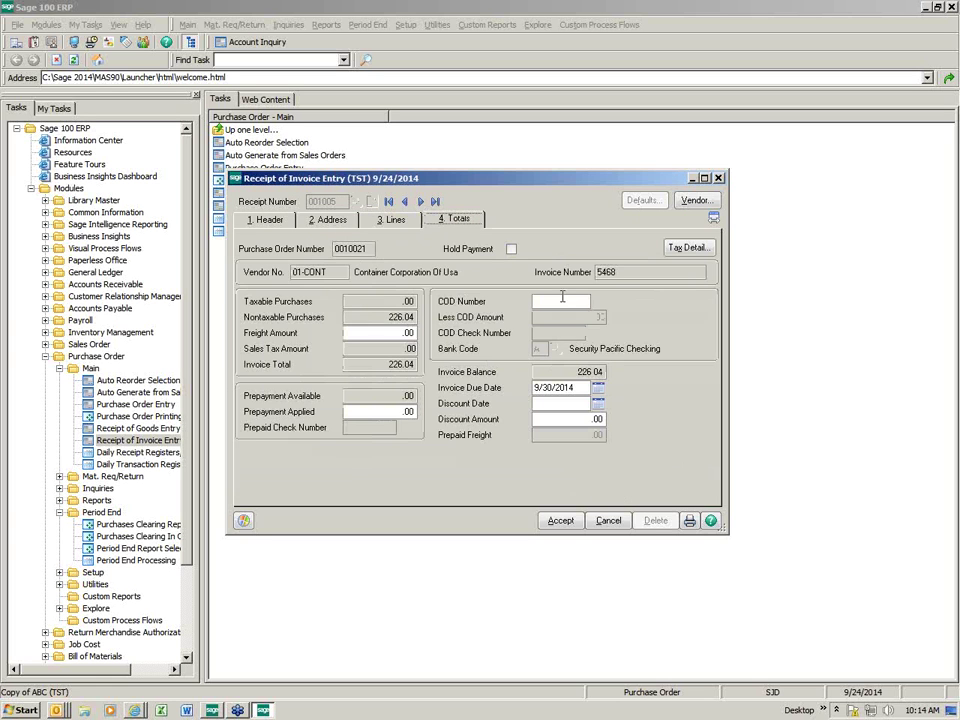
{"action": "left_click", "coordinate": [561, 523]}
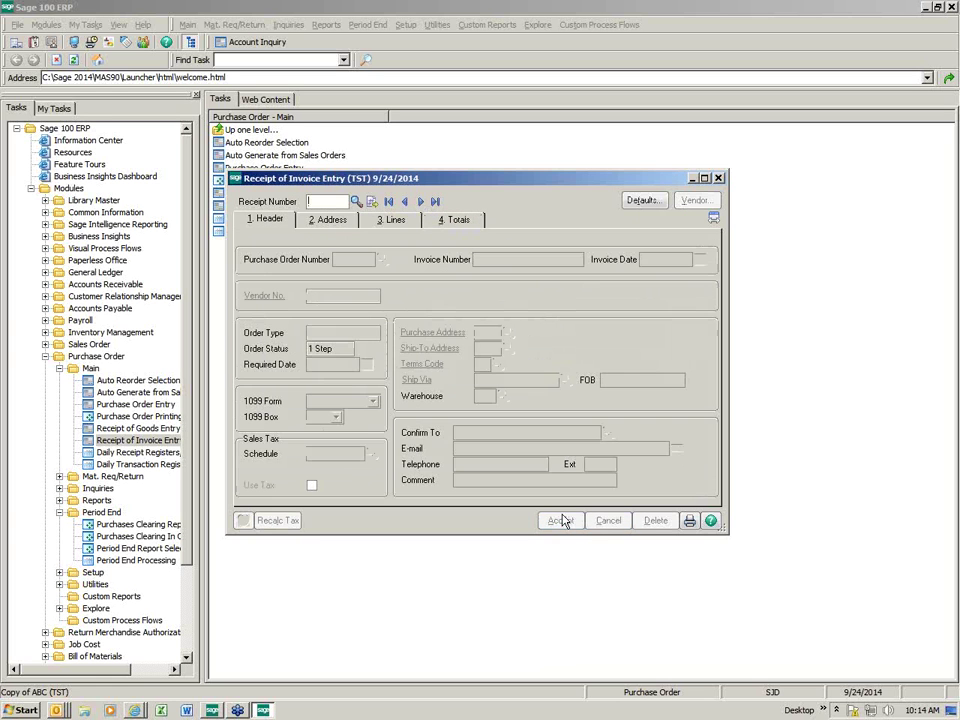
{"action": "key", "text": "Escape"}
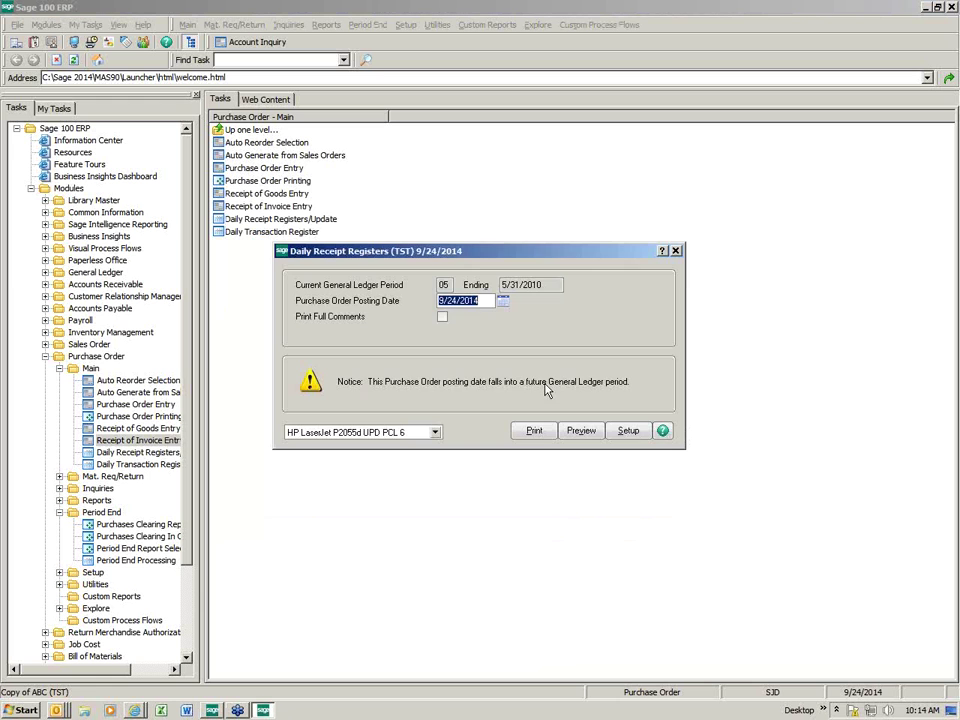
Step: Print the Daily Receipt Registers with posting date 9/24/2014, review all pages, close the PDF, and update the registers
{"action": "left_click", "coordinate": [534, 430]}
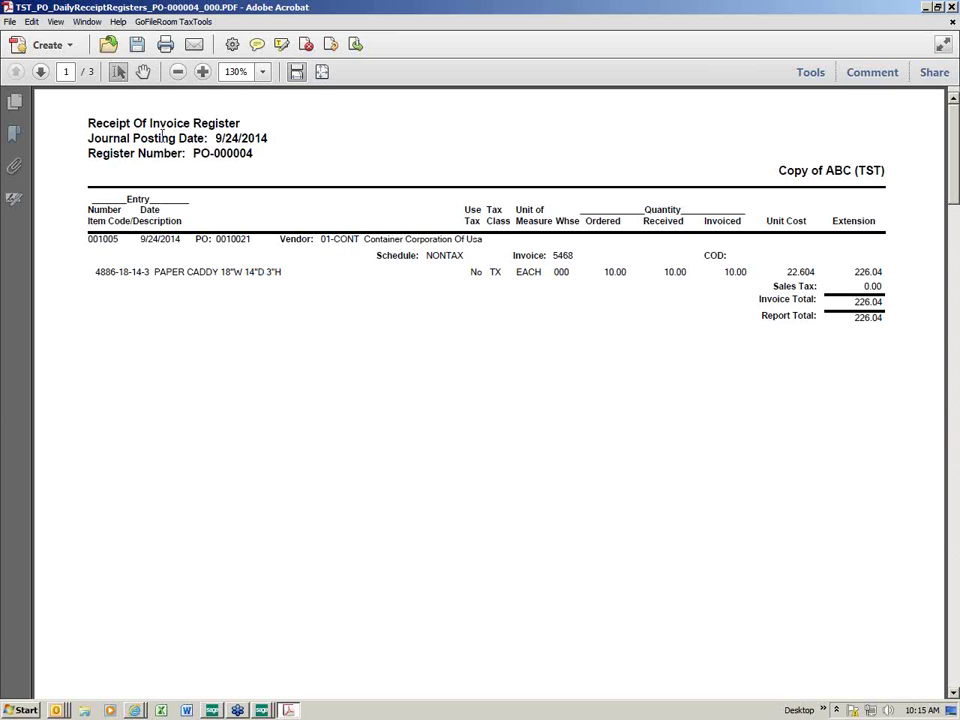
{"action": "left_click", "coordinate": [41, 76]}
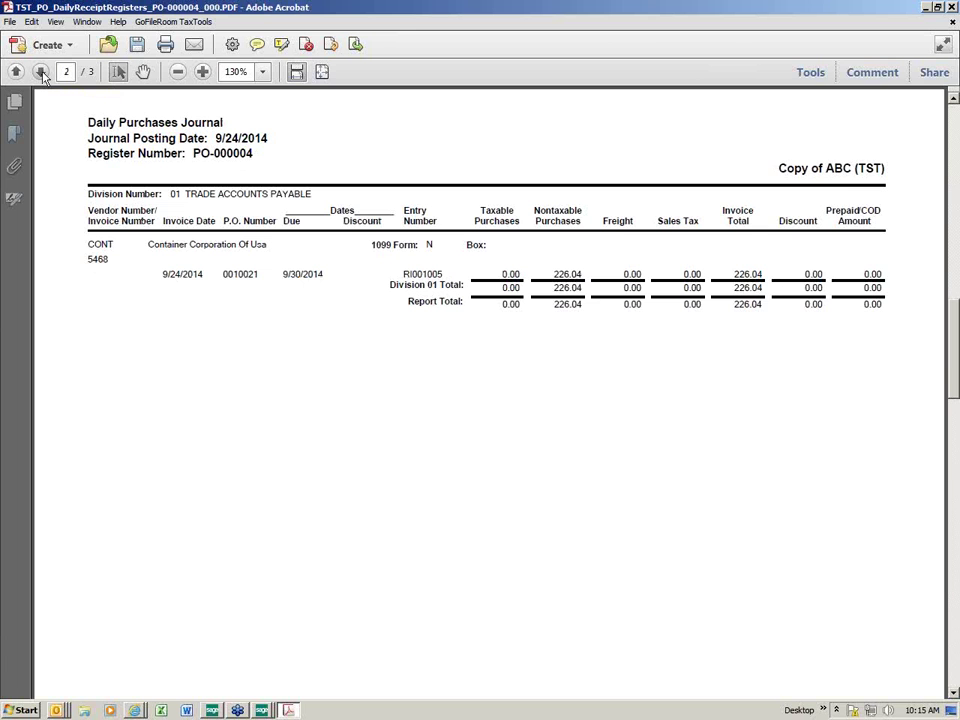
{"action": "left_click", "coordinate": [43, 77]}
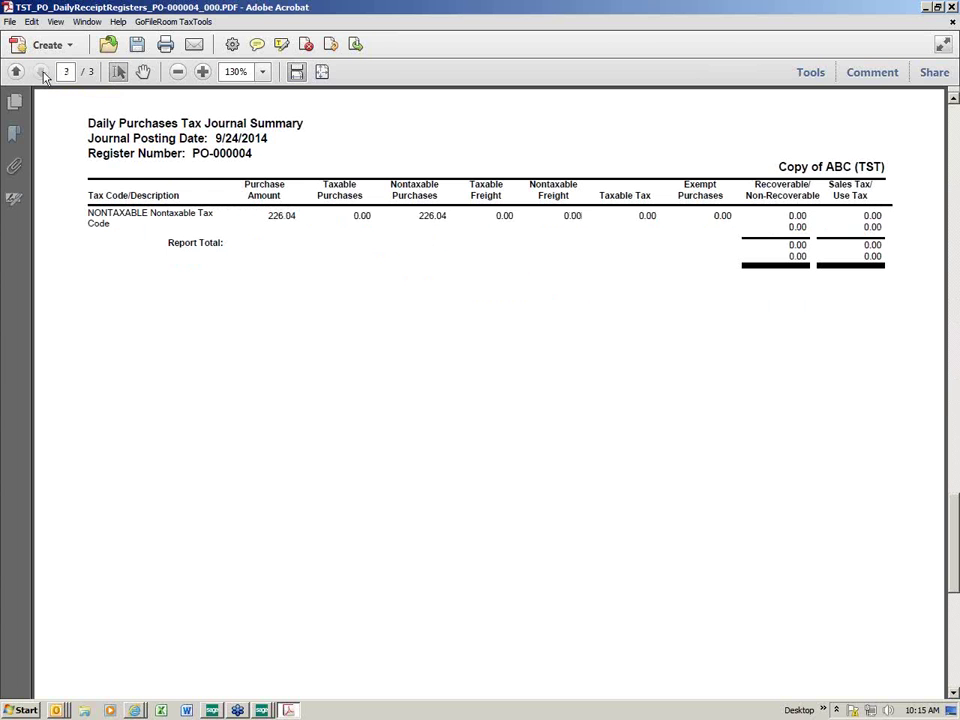
{"action": "left_click", "coordinate": [951, 7]}
{"action": "left_click", "coordinate": [447, 266]}
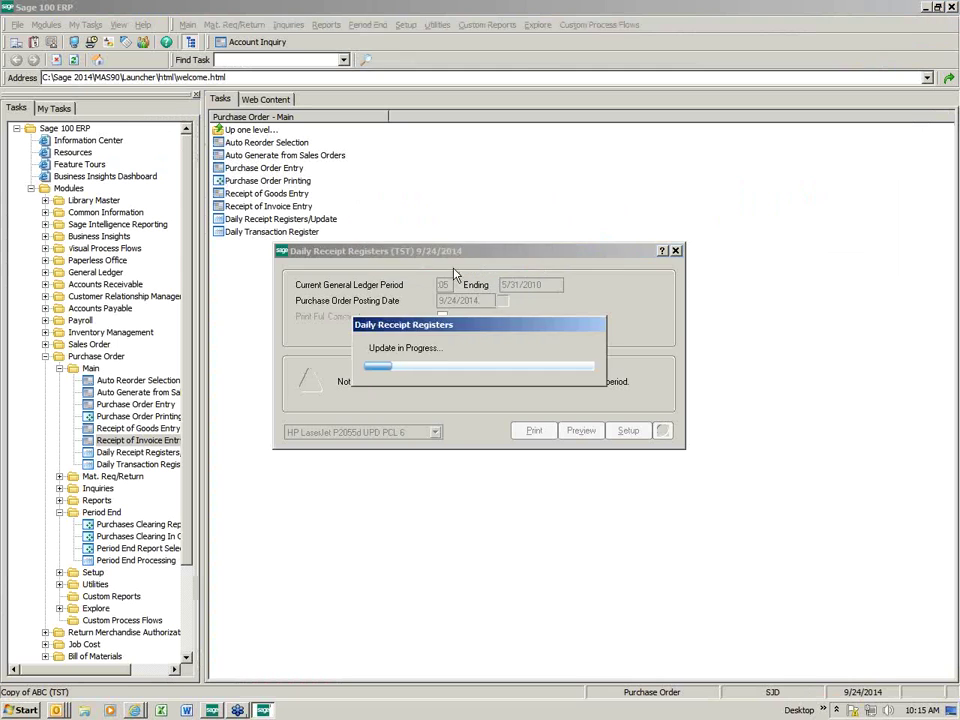
Step: Print the Daily Transaction Register for the invoice posting, close the PDF, and update the register
{"action": "left_click", "coordinate": [462, 267]}
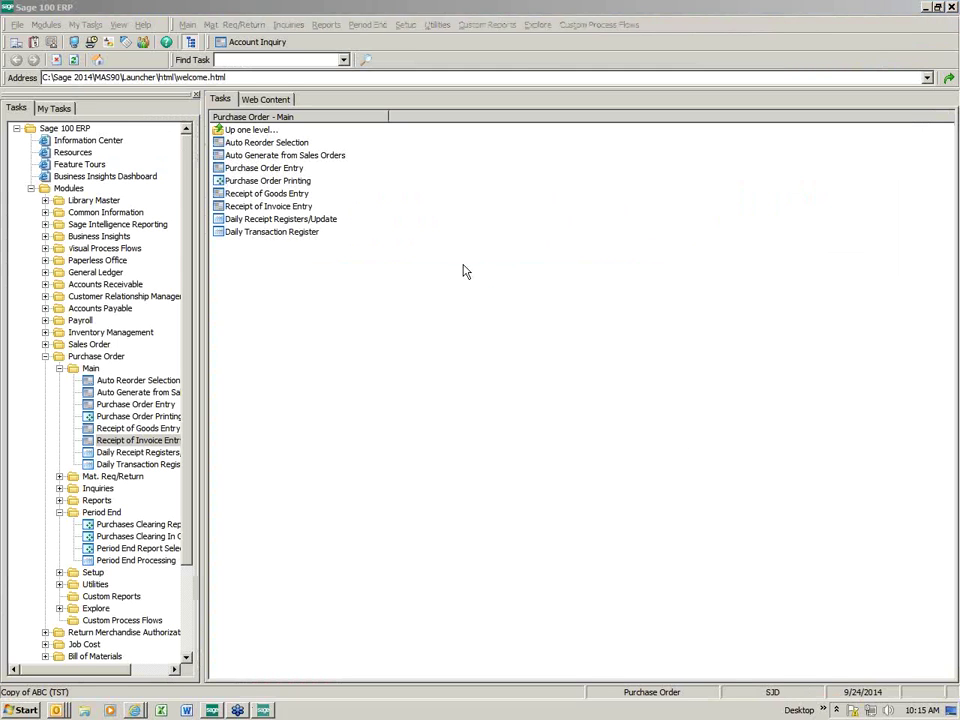
{"action": "left_click", "coordinate": [534, 393]}
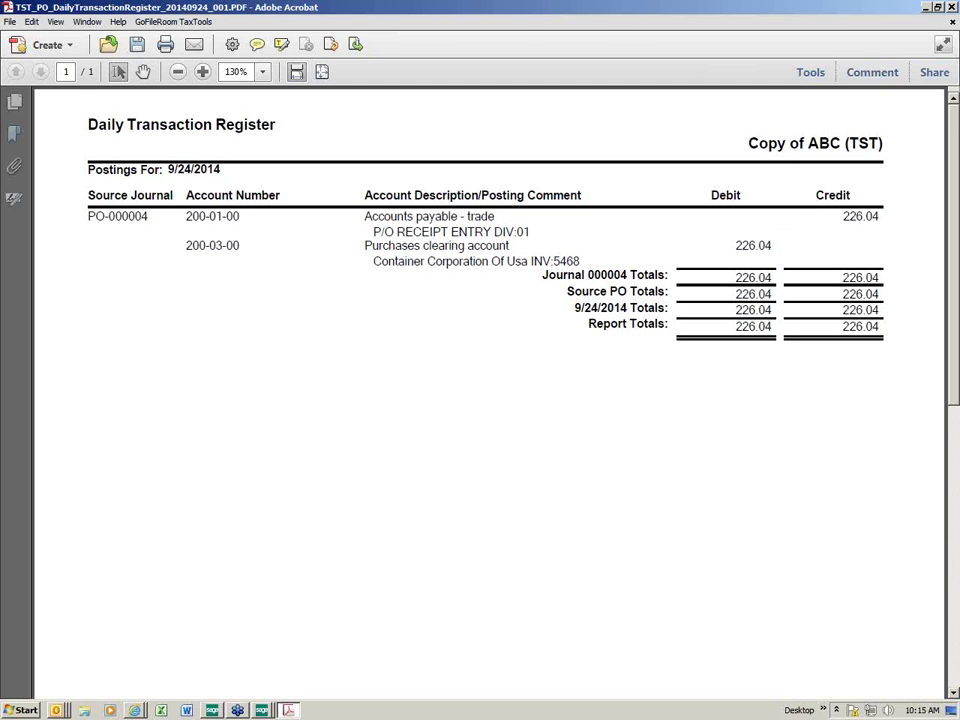
{"action": "left_click", "coordinate": [952, 8]}
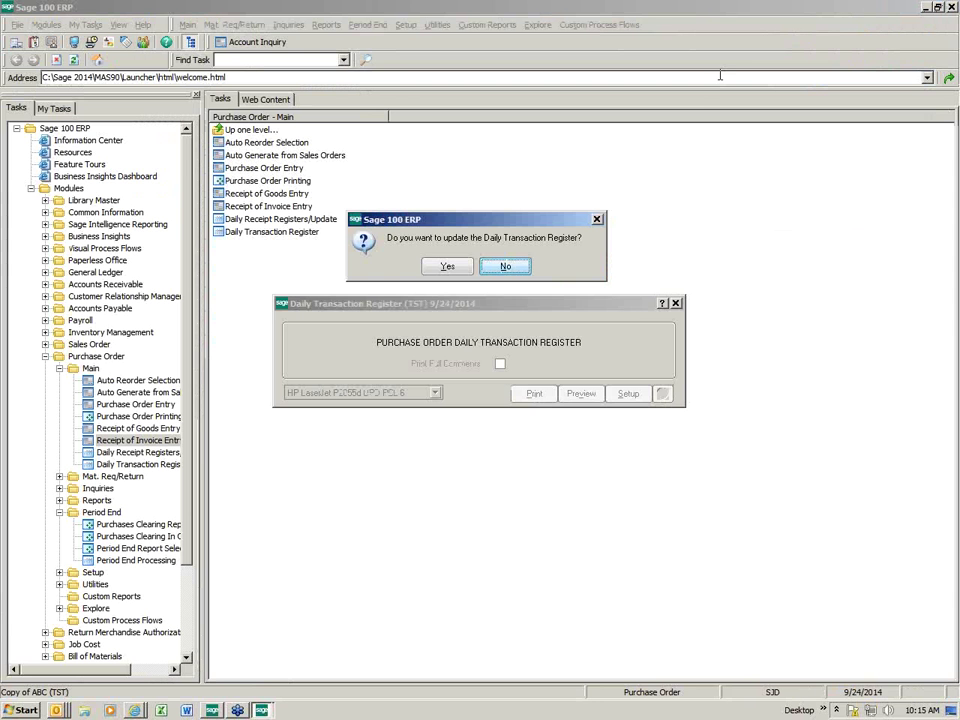
{"action": "left_click", "coordinate": [446, 266]}
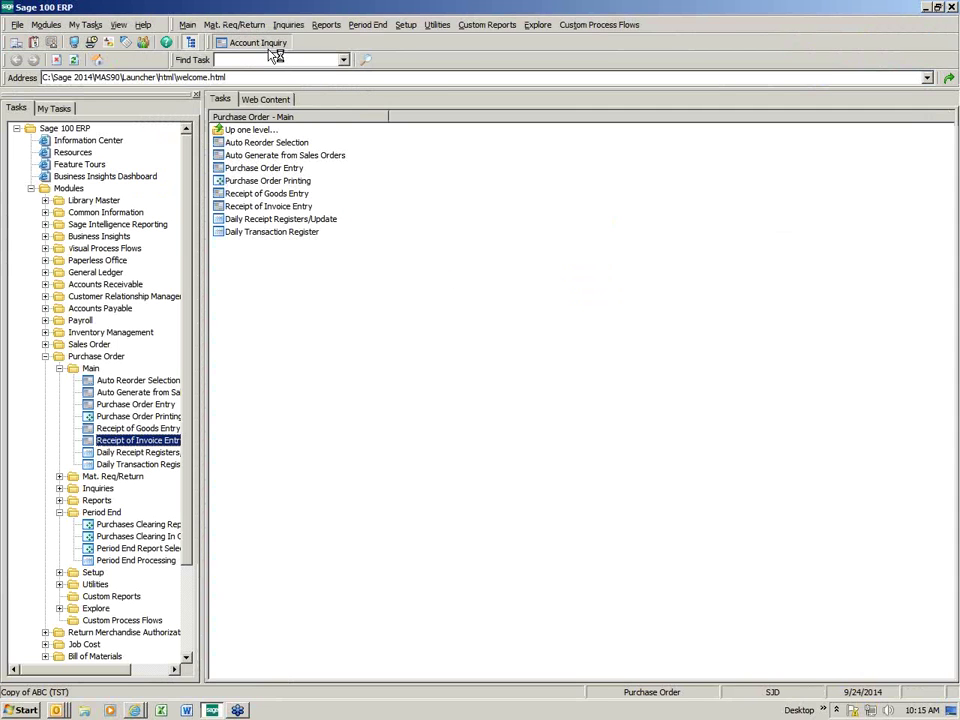
Step: Look up the Purchases clearing account 200-03-00 in Account Inquiry and view its period history for fiscal year 2014
{"action": "type", "text": "2"}
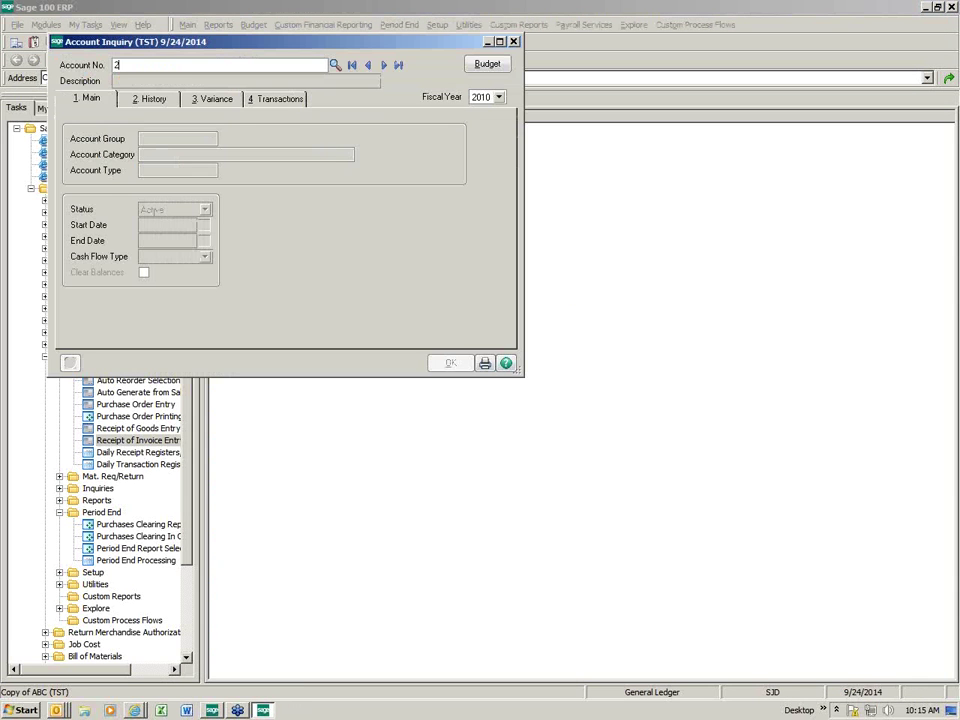
{"action": "key", "text": "F2"}
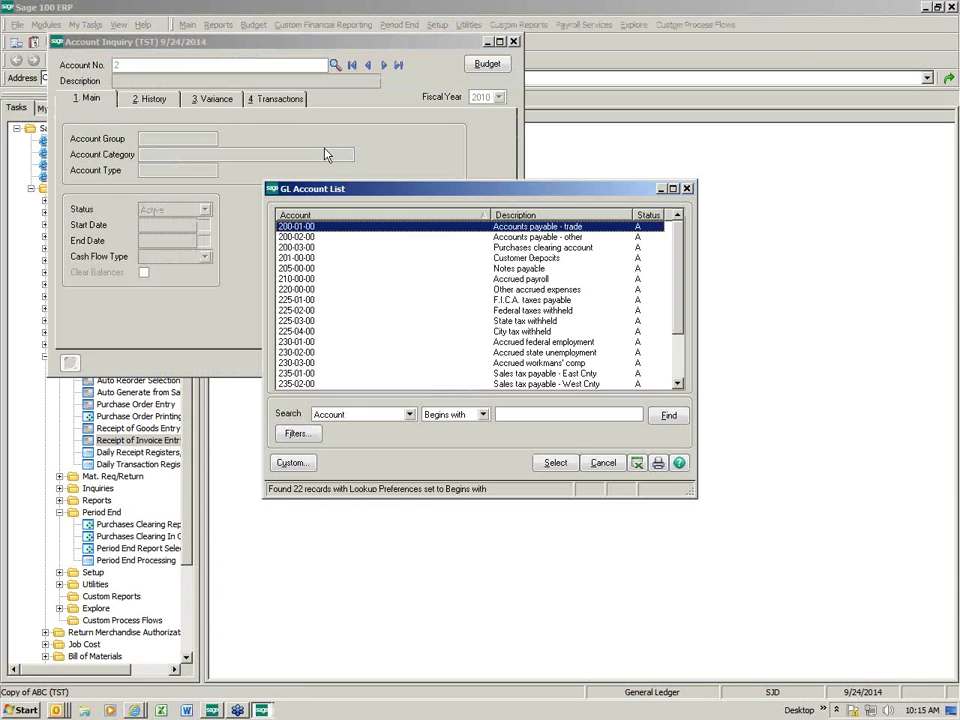
{"action": "double_click", "coordinate": [510, 252]}
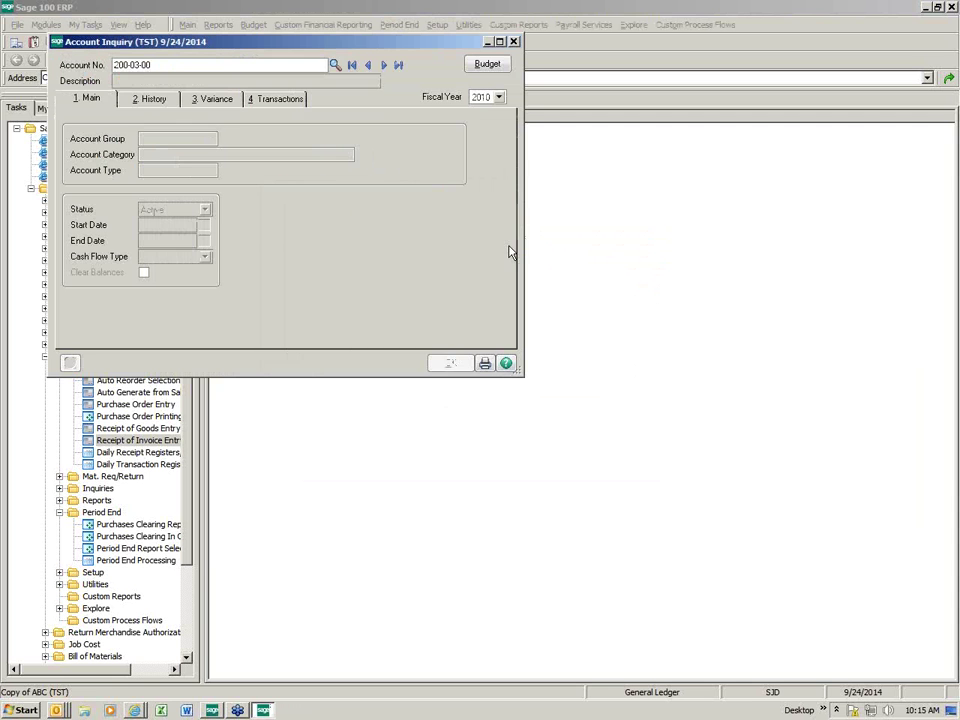
{"action": "left_click", "coordinate": [499, 97]}
{"action": "left_click", "coordinate": [484, 168]}
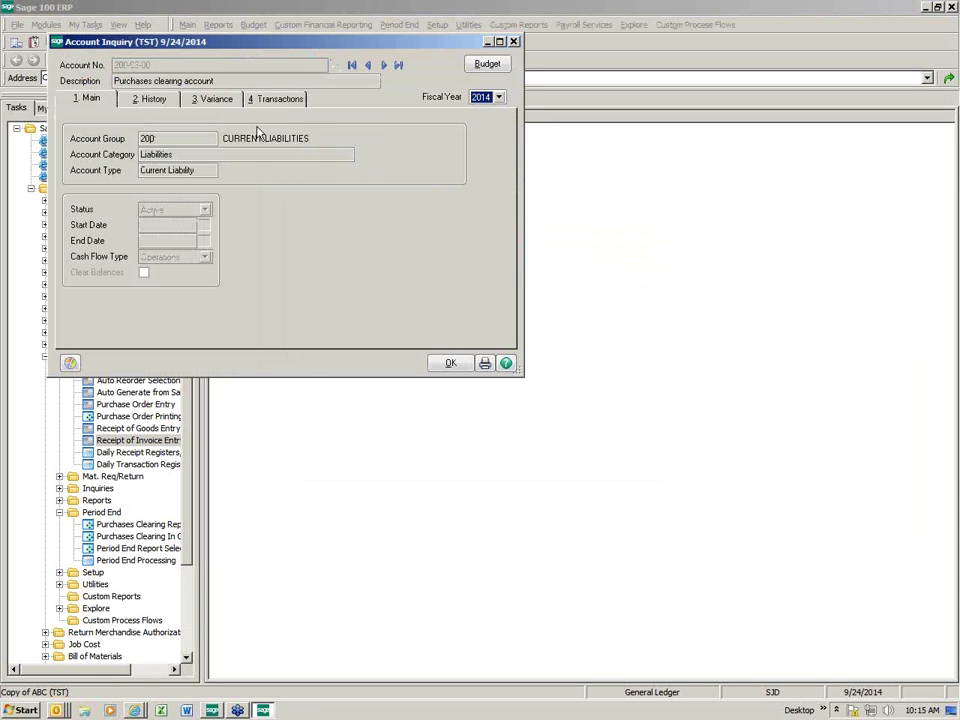
{"action": "left_click", "coordinate": [153, 101]}
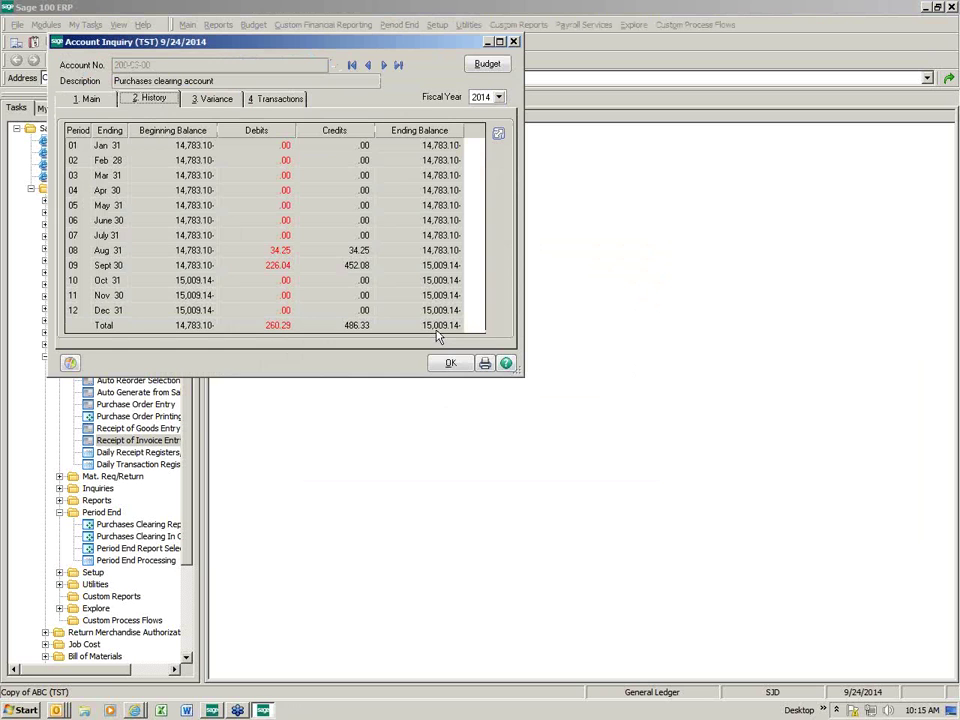
Step: Preview the STANDARD Purchases Clearing Report for inventory items, compare its total and open orders with the ledger account, and close the report
{"action": "left_click", "coordinate": [134, 530]}
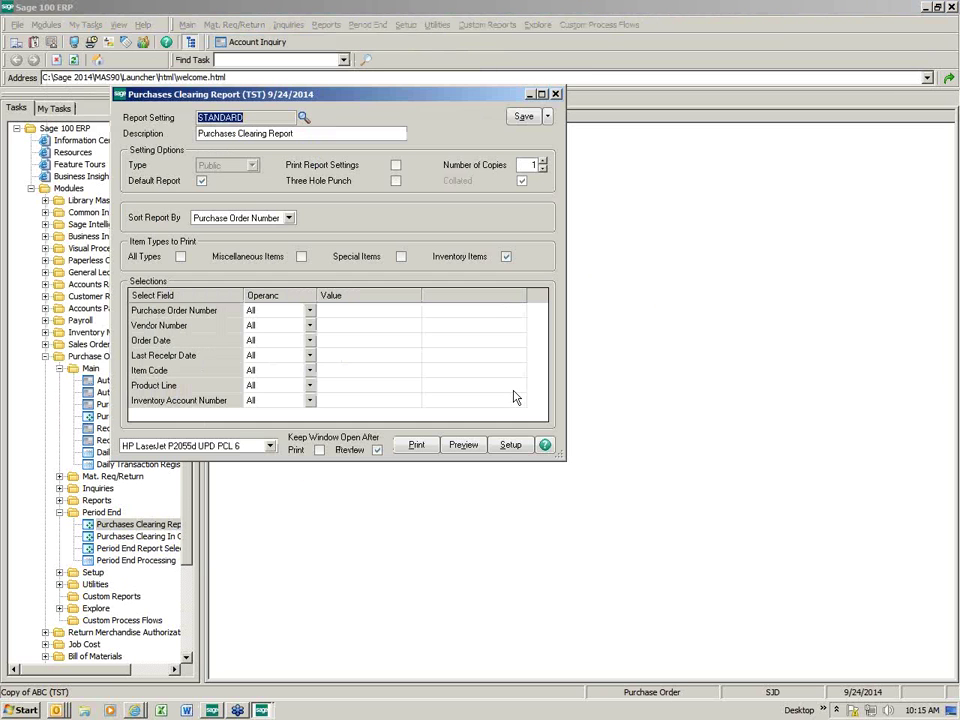
{"action": "left_click", "coordinate": [464, 445]}
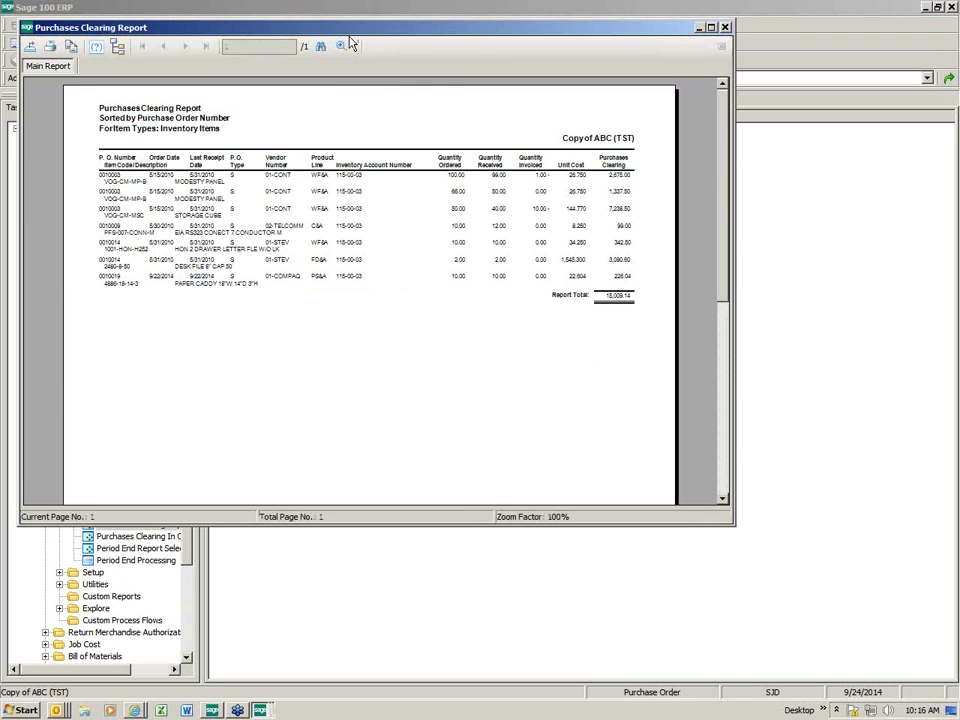
{"action": "left_click", "coordinate": [347, 47]}
{"action": "left_click", "coordinate": [369, 148]}
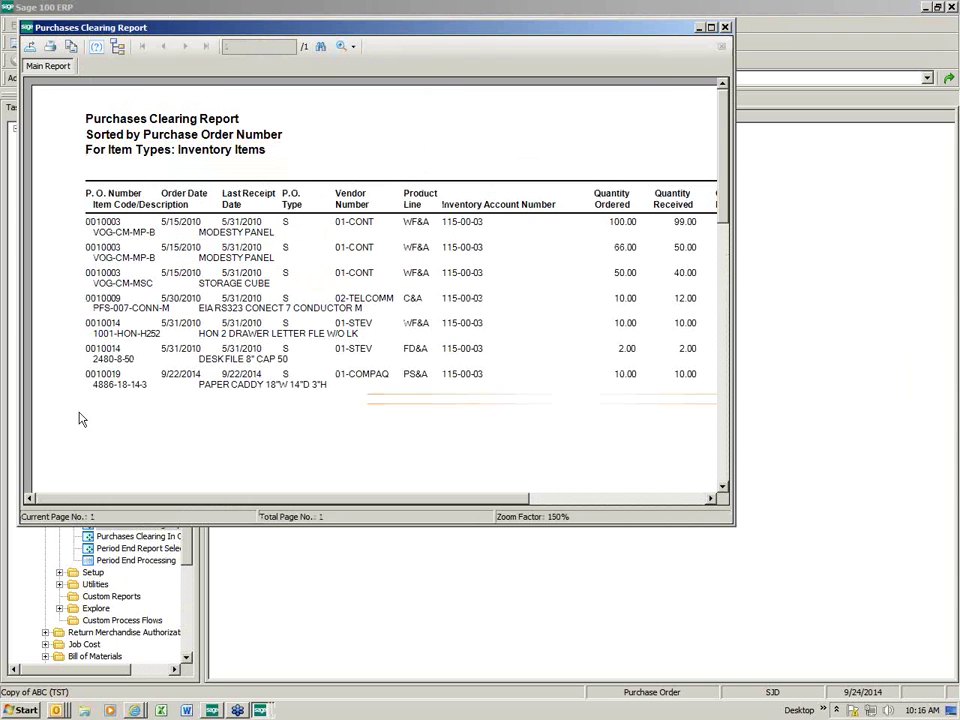
{"action": "left_click", "coordinate": [711, 27]}
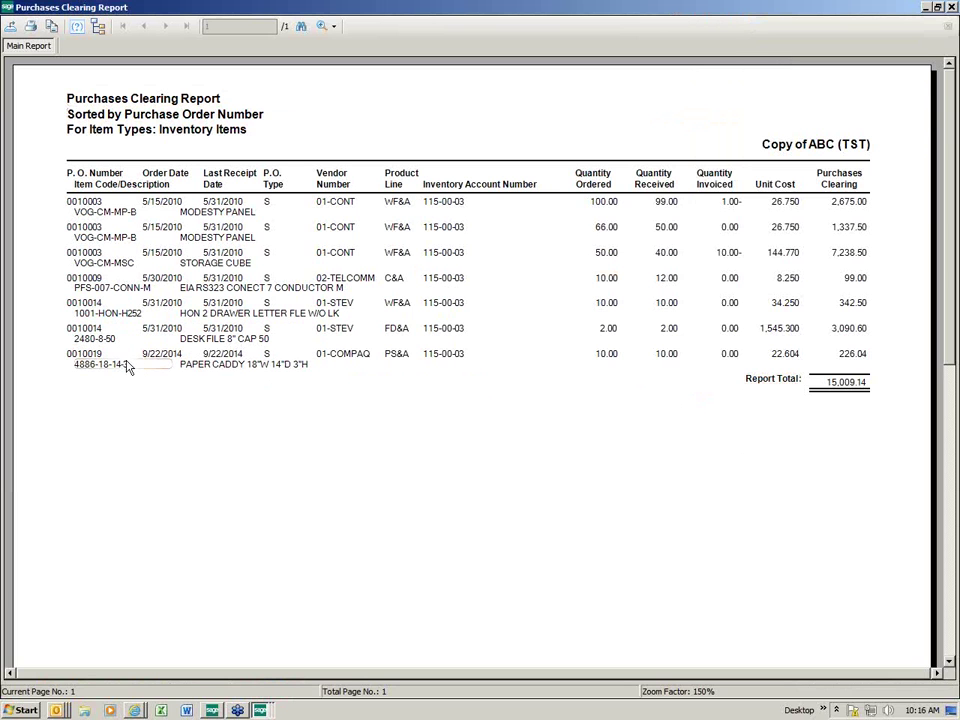
{"action": "left_click", "coordinate": [953, 7]}
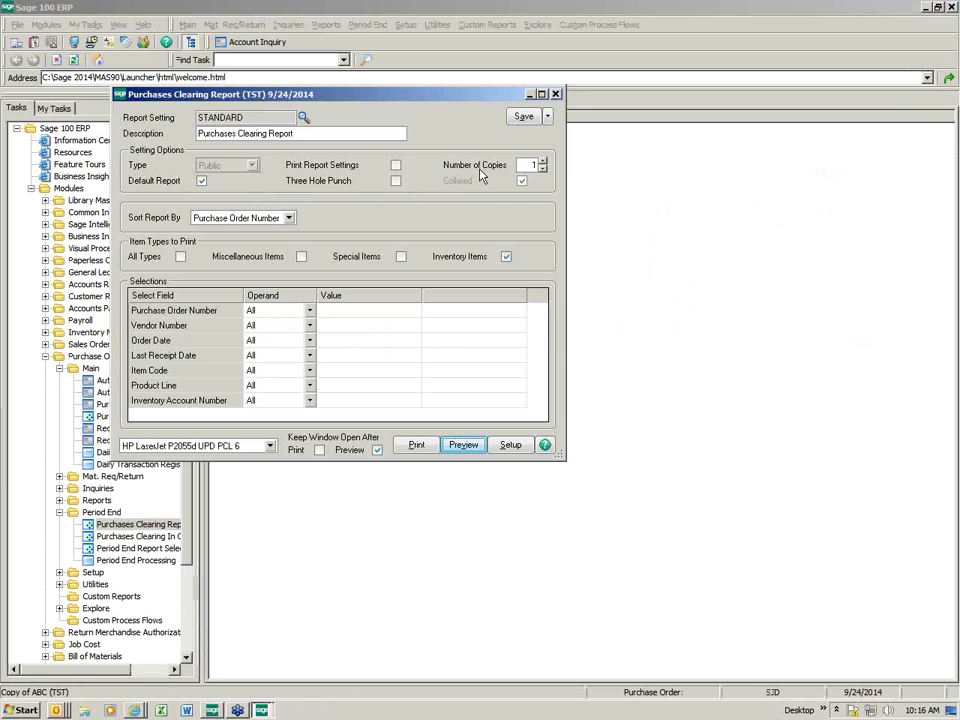
{"action": "left_click", "coordinate": [560, 113]}
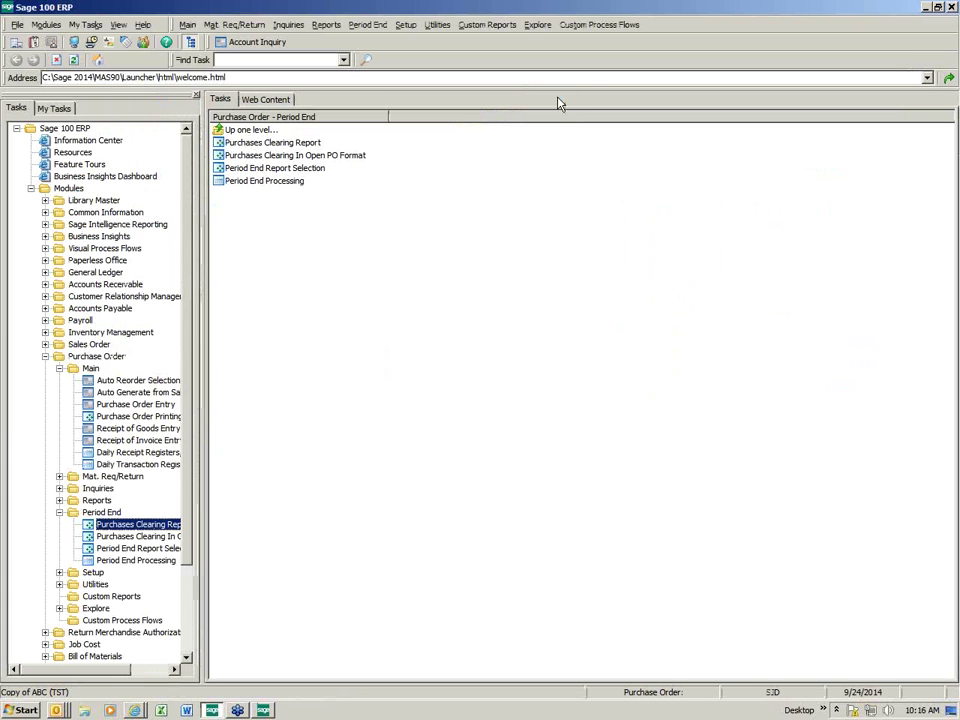
Step: Open Container Corporation Of Usa's completed 9/24/2014 purchase order in Purchase Order Entry and view its paper caddy line
{"action": "double_click", "coordinate": [130, 404]}
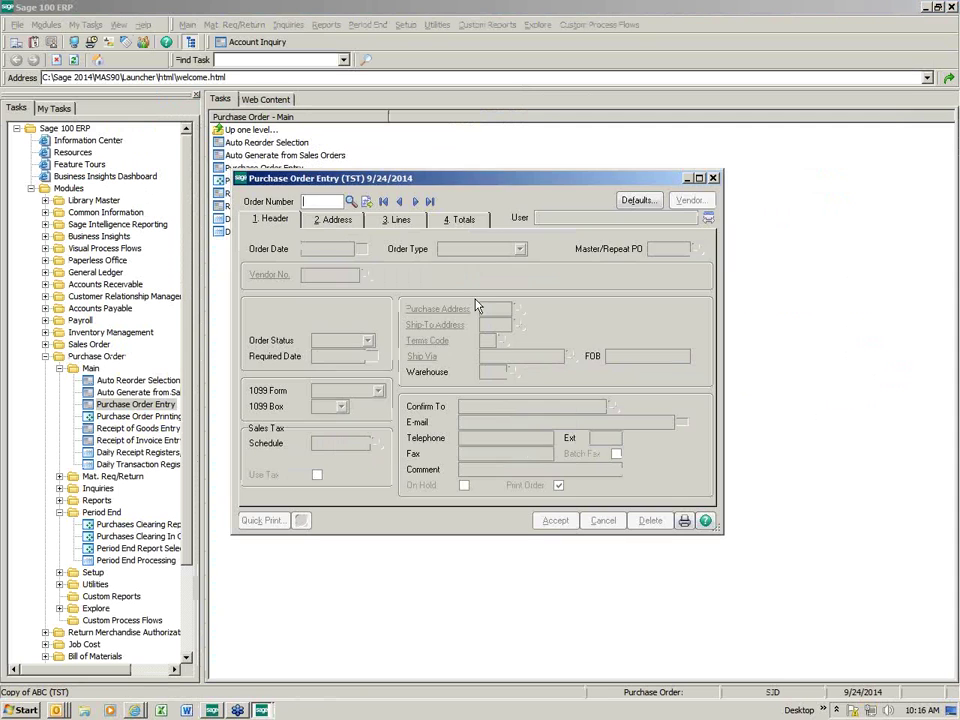
{"action": "left_click", "coordinate": [350, 202]}
{"action": "scroll", "coordinate": [580, 345], "scroll_direction": "down", "scroll_amount": 1}
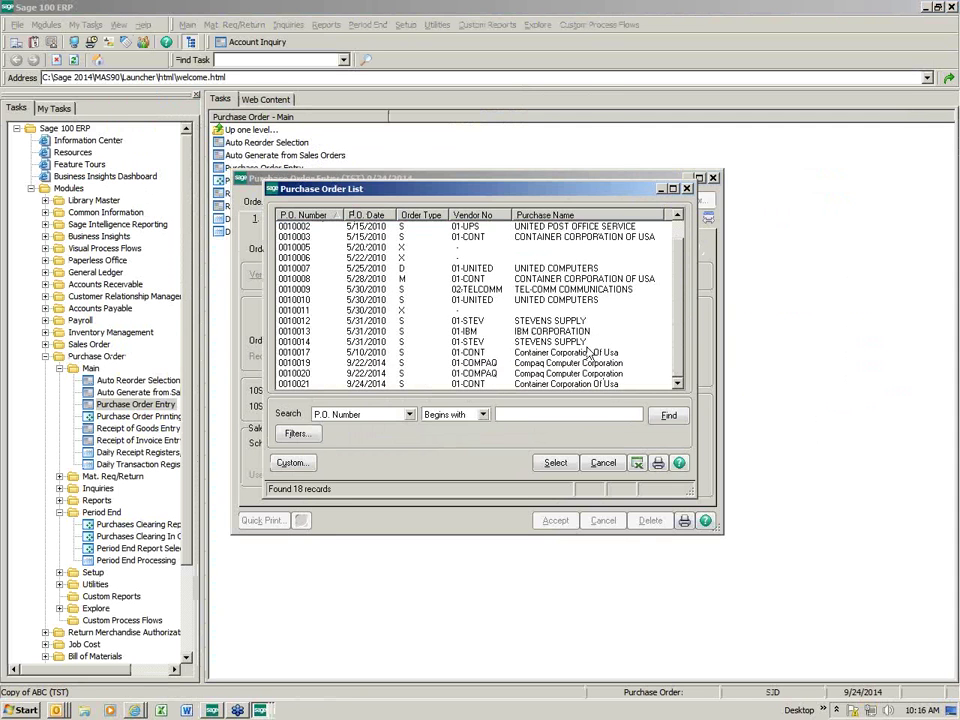
{"action": "double_click", "coordinate": [386, 385]}
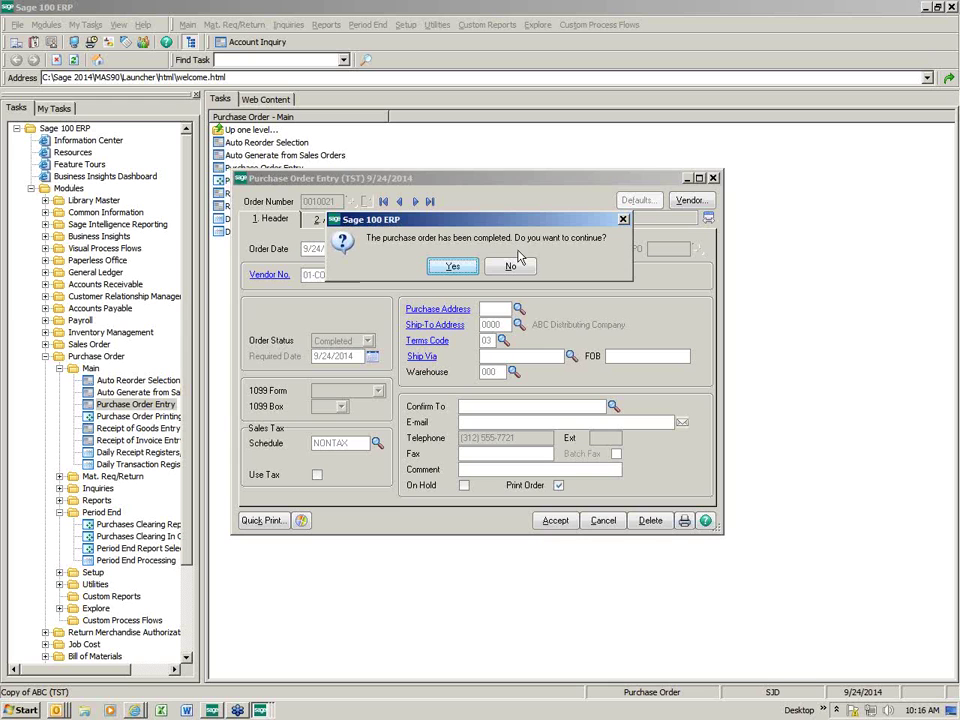
{"action": "left_click", "coordinate": [452, 266]}
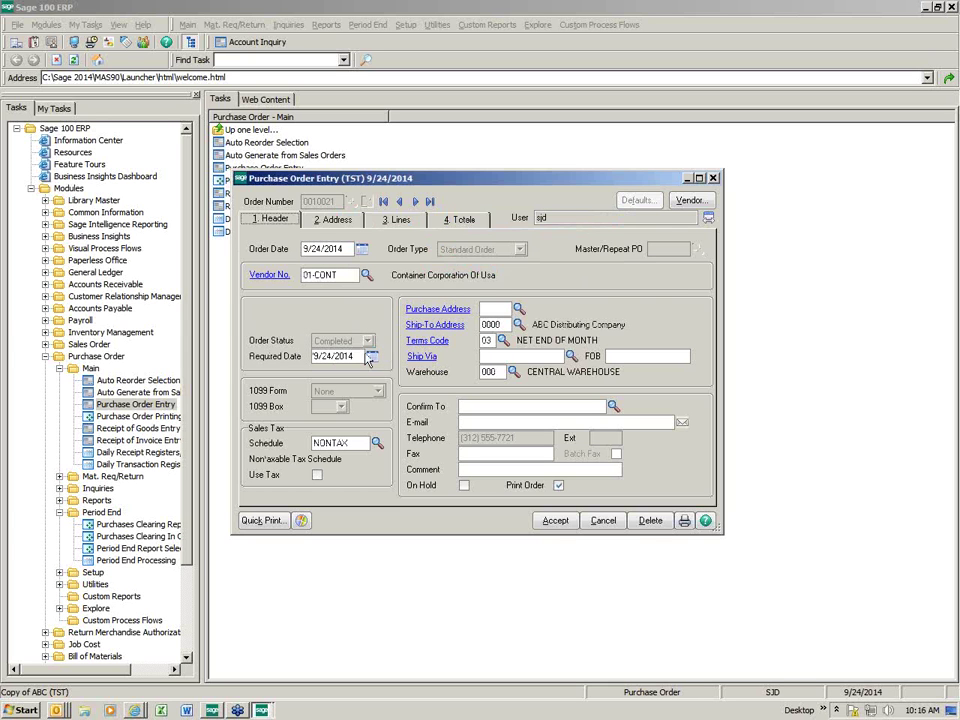
{"action": "left_click", "coordinate": [395, 220]}
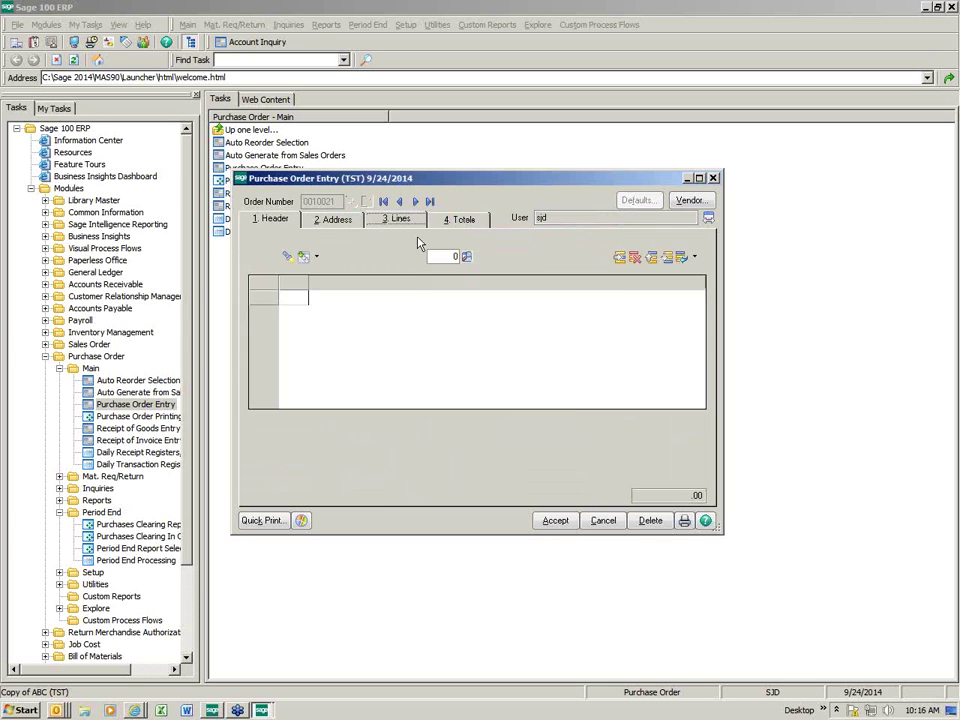
{"action": "key", "text": "Up"}
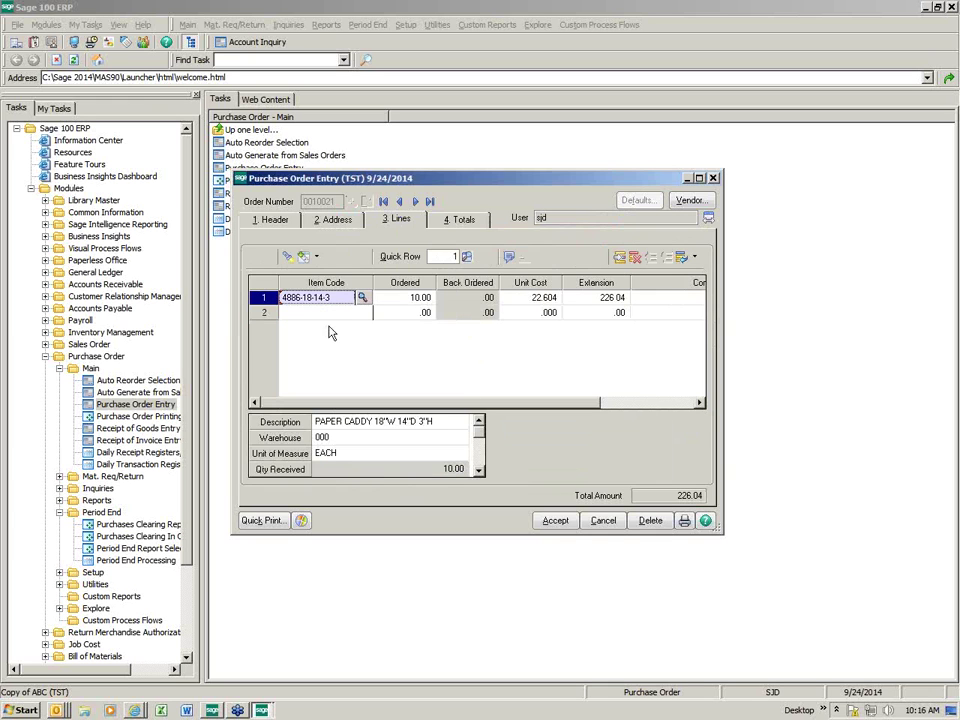
Step: Add the Qty Received and Quantity Invoiced columns to the purchase order's lines grid, accept the order, and close the entry
{"action": "left_click_drag", "start_coordinate": [291, 474], "coordinate": [448, 285]}
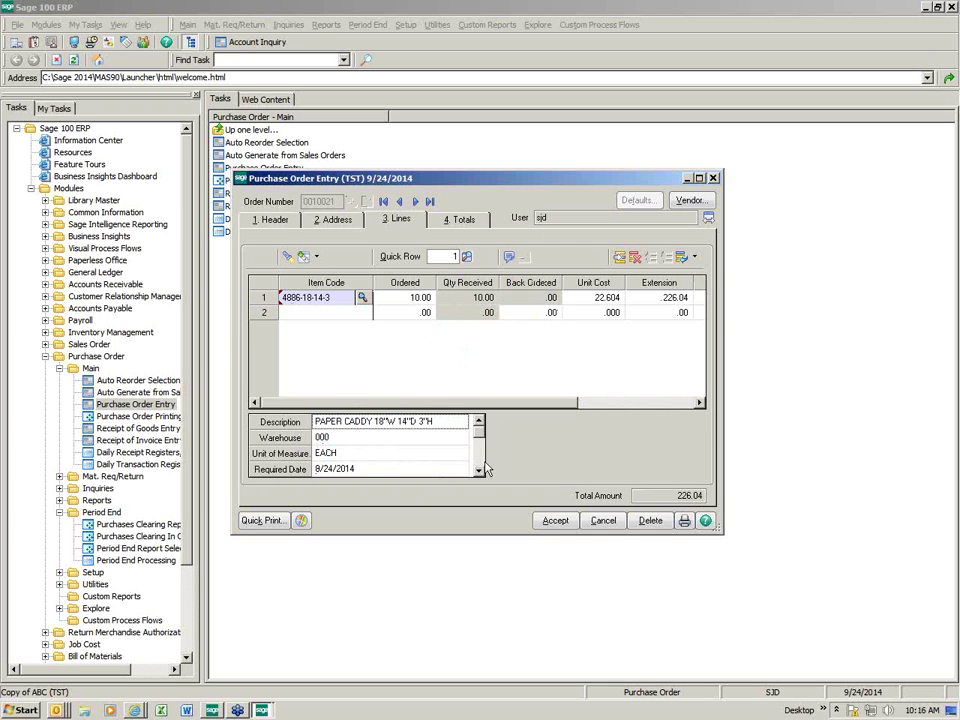
{"action": "scroll", "coordinate": [487, 470], "scroll_direction": "down", "scroll_amount": 3}
{"action": "left_click_drag", "start_coordinate": [282, 421], "coordinate": [562, 305]}
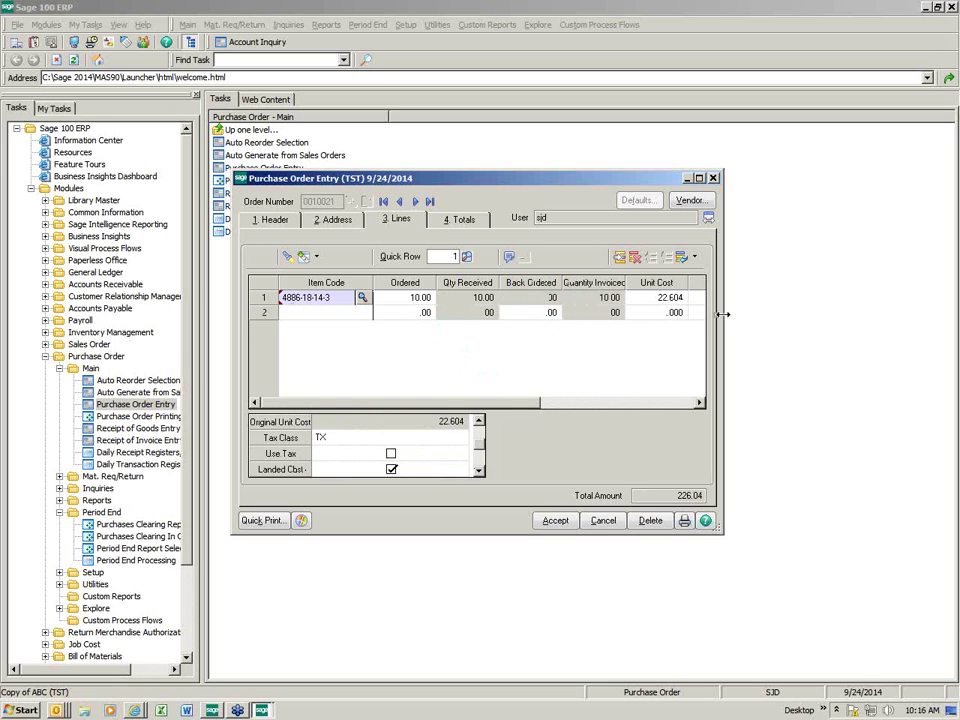
{"action": "left_click_drag", "start_coordinate": [722, 314], "coordinate": [866, 330]}
{"action": "left_click_drag", "start_coordinate": [591, 178], "coordinate": [452, 97]}
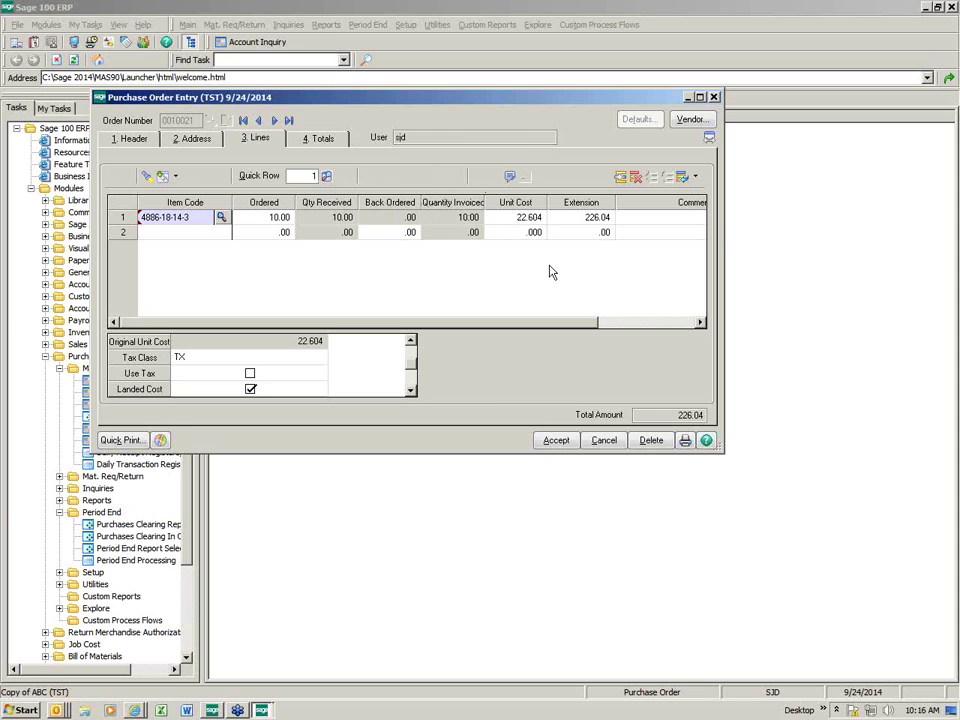
{"action": "left_click", "coordinate": [556, 441]}
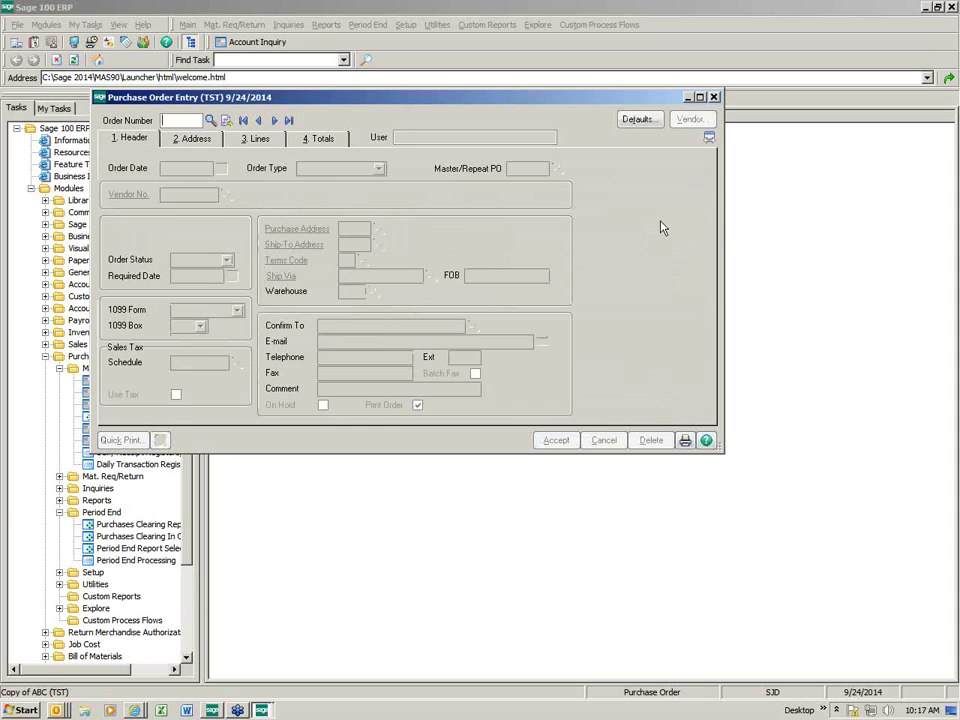
{"action": "left_click", "coordinate": [714, 98]}
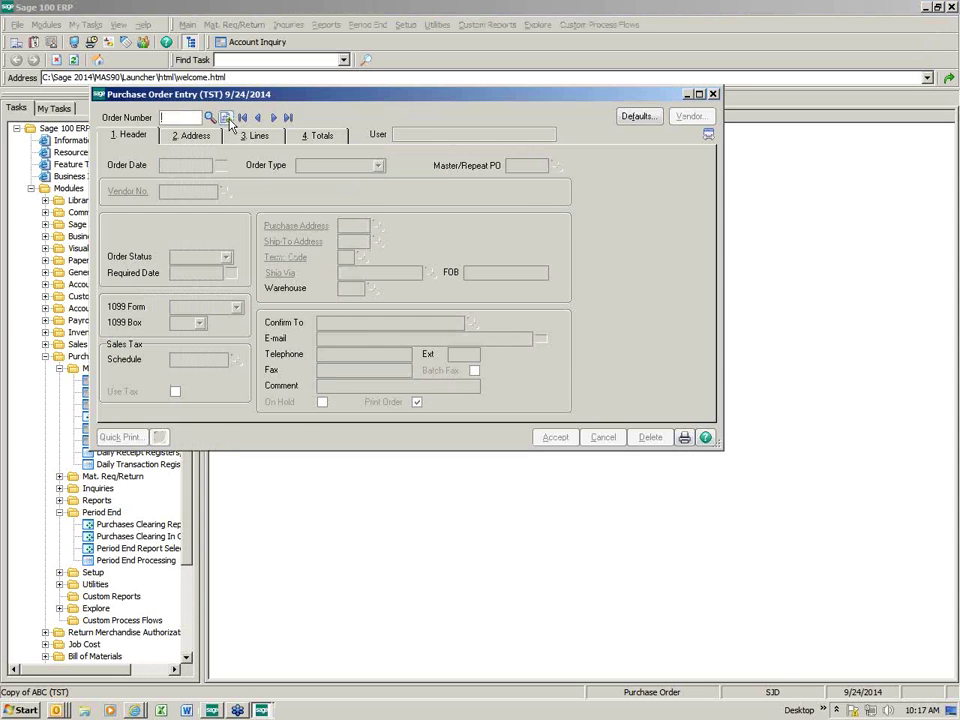
Step: Start a new standard purchase order for vendor 01-CONT, Container Corporation Of Usa, and go to its lines
{"action": "left_click", "coordinate": [226, 191]}
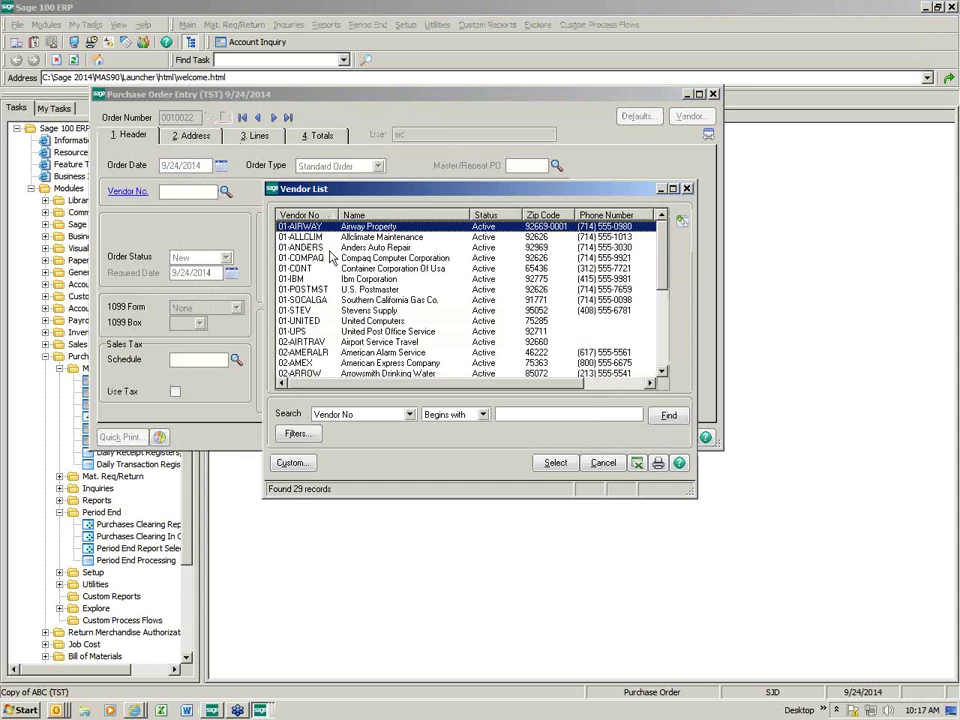
{"action": "double_click", "coordinate": [384, 272]}
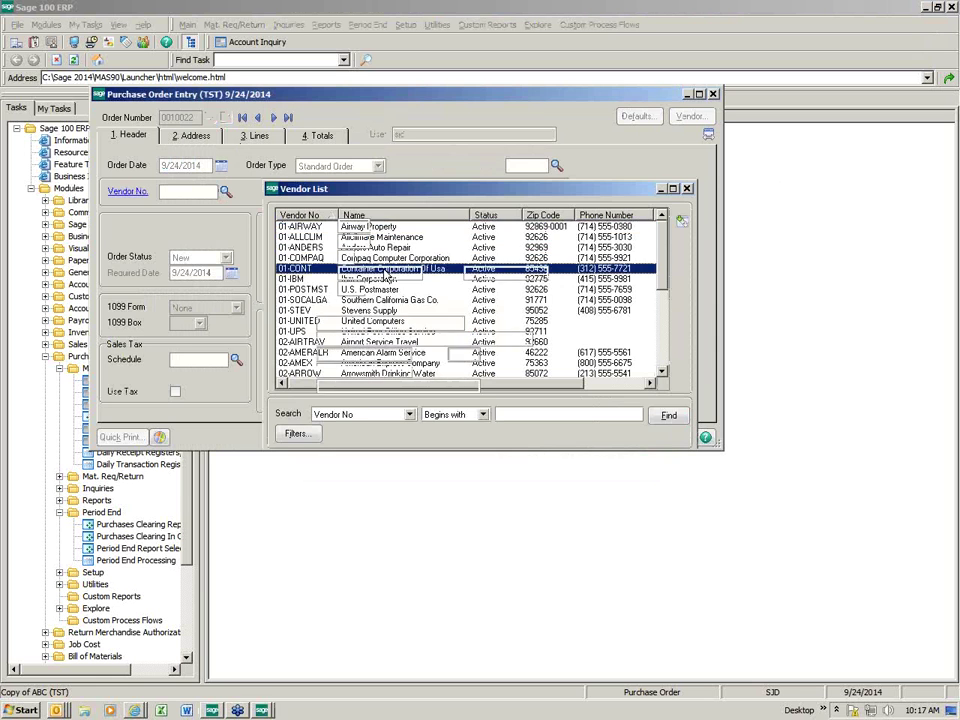
{"action": "left_click", "coordinate": [255, 138]}
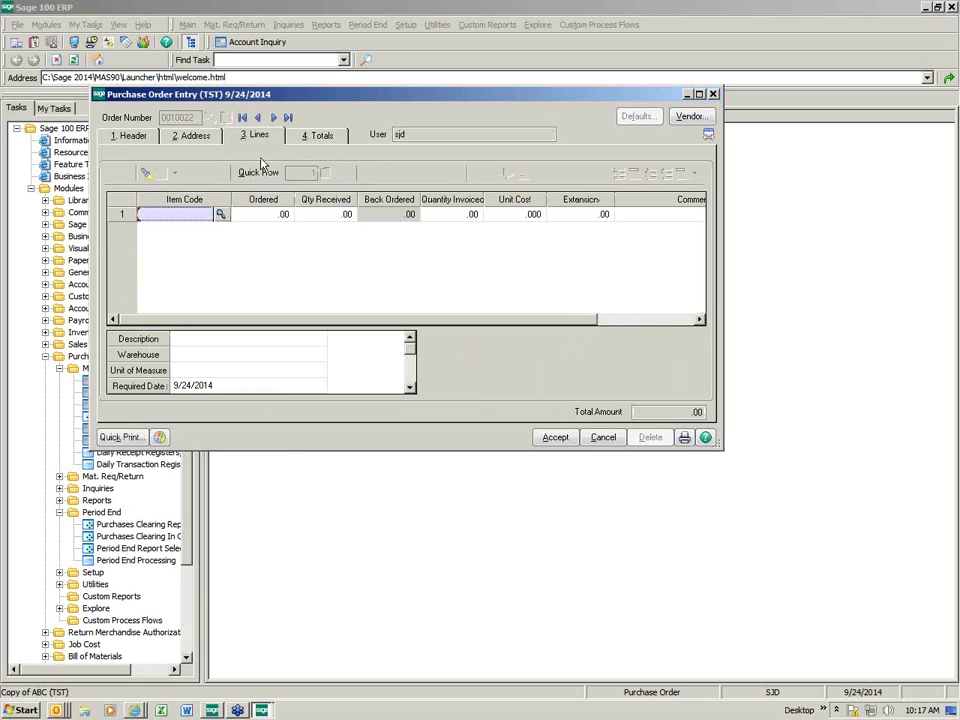
Step: Order 25 of item 6655, PRINTER STAND W/ BASKET, then accept the purchase order and close the entry
{"action": "left_click", "coordinate": [220, 214]}
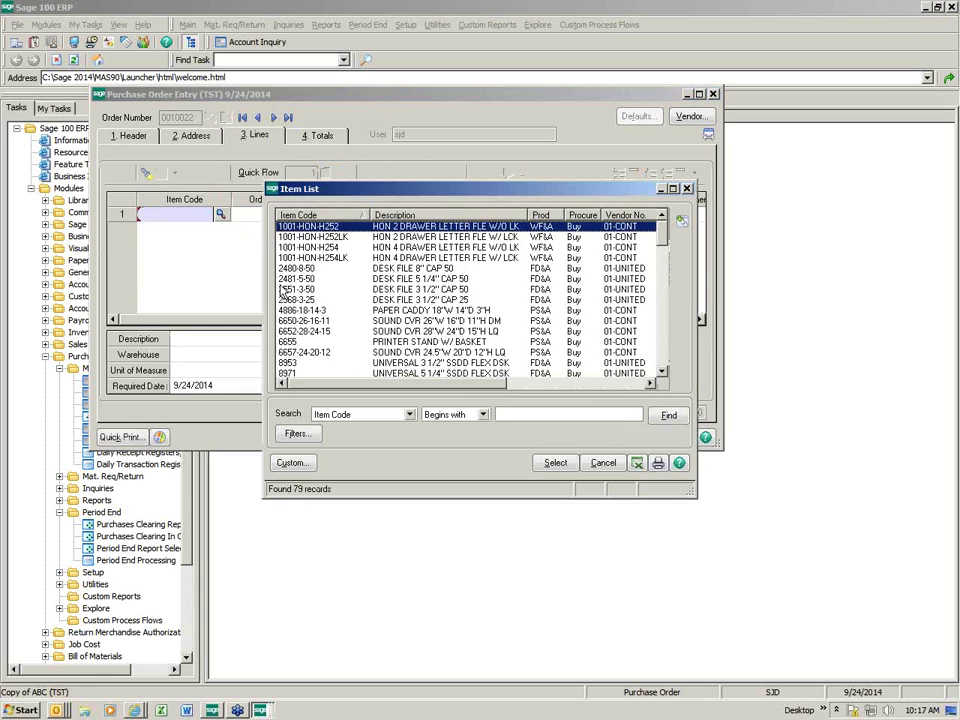
{"action": "double_click", "coordinate": [289, 342]}
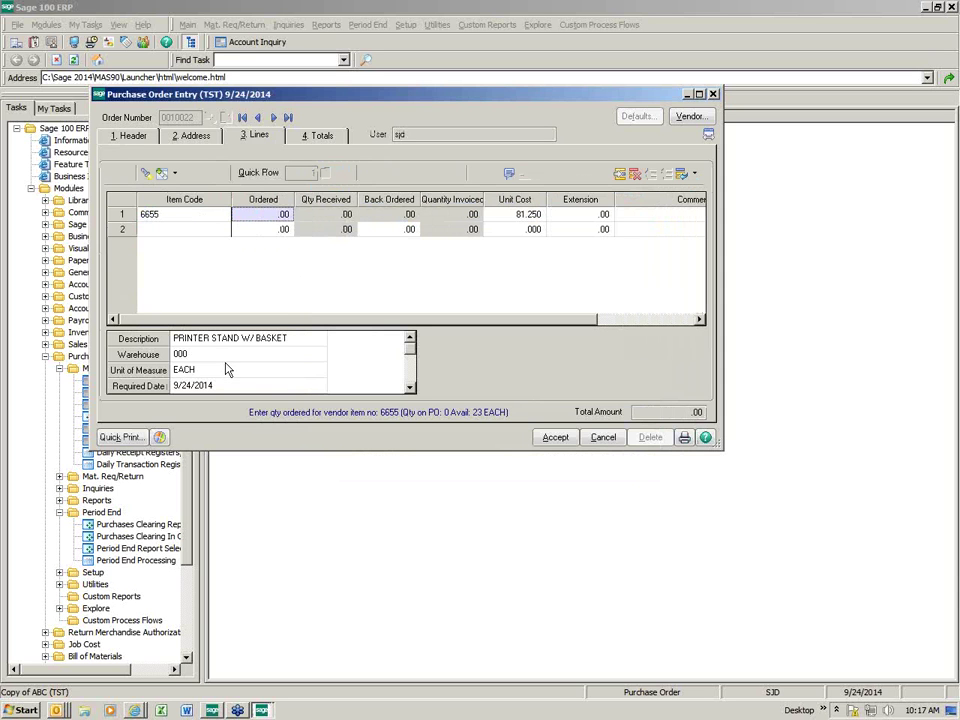
{"action": "type", "text": "25"}
{"action": "key", "text": "Tab"}
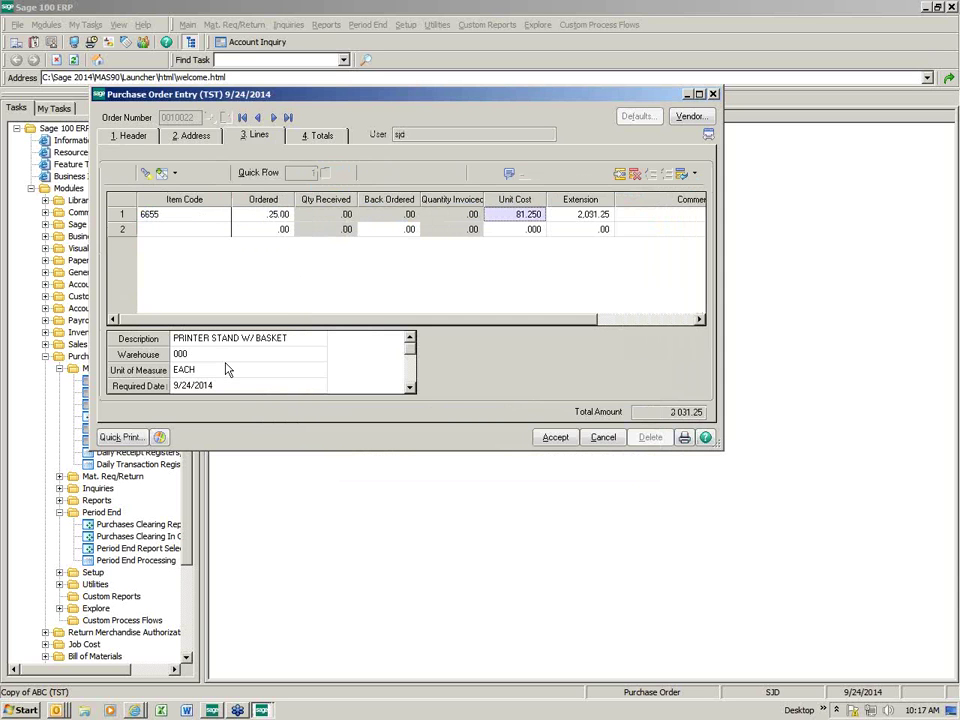
{"action": "key", "text": "Tab"}
{"action": "key", "text": "Tab"}
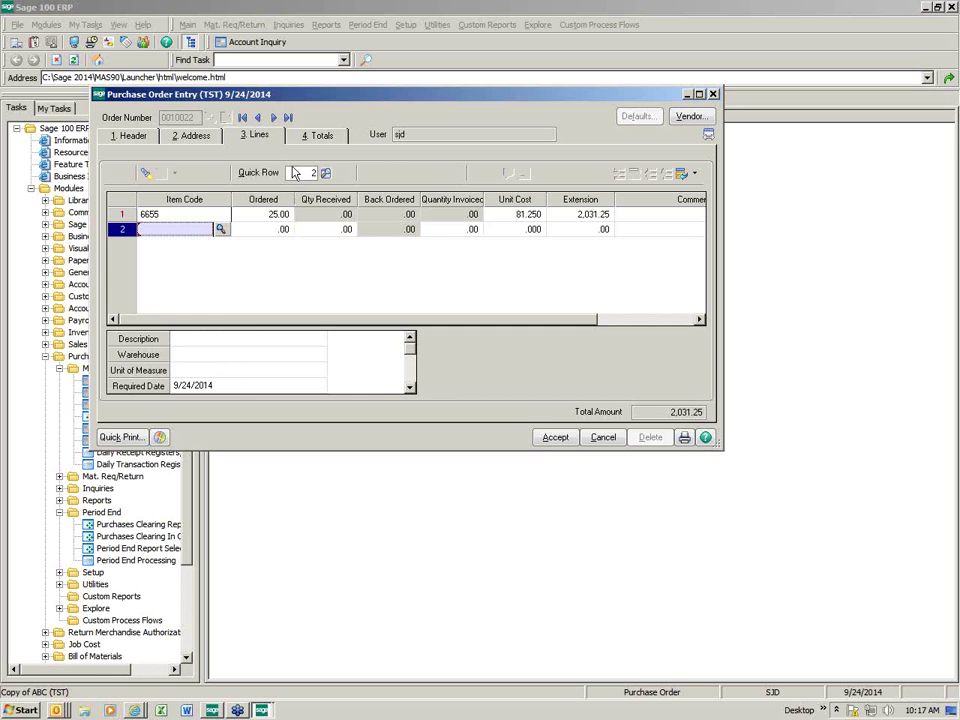
{"action": "left_click", "coordinate": [316, 135]}
{"action": "left_click", "coordinate": [556, 438]}
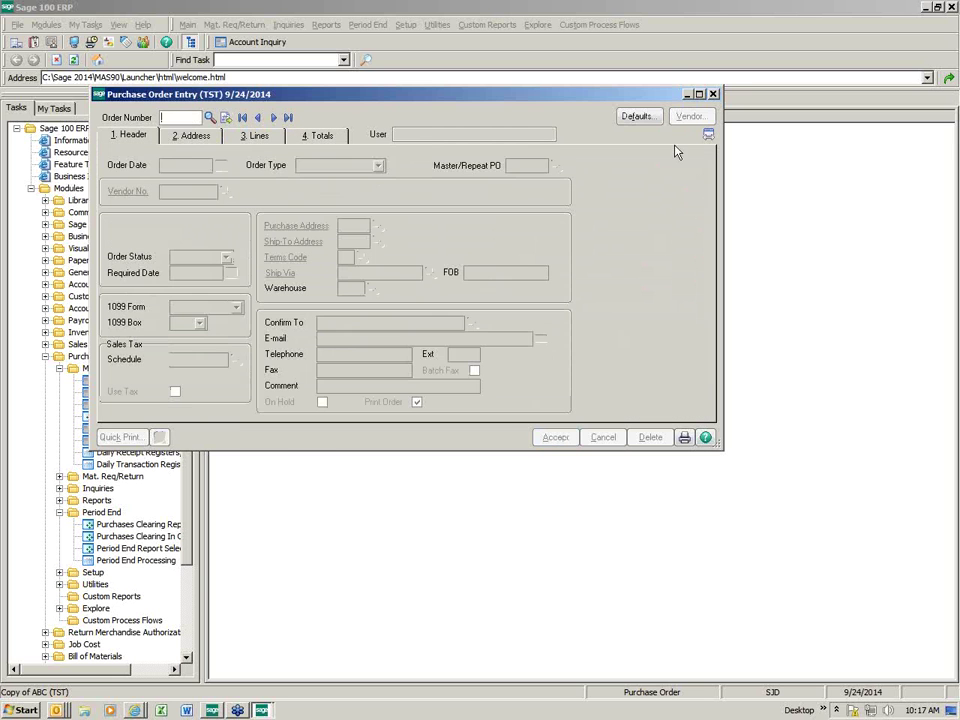
{"action": "left_click", "coordinate": [712, 93]}
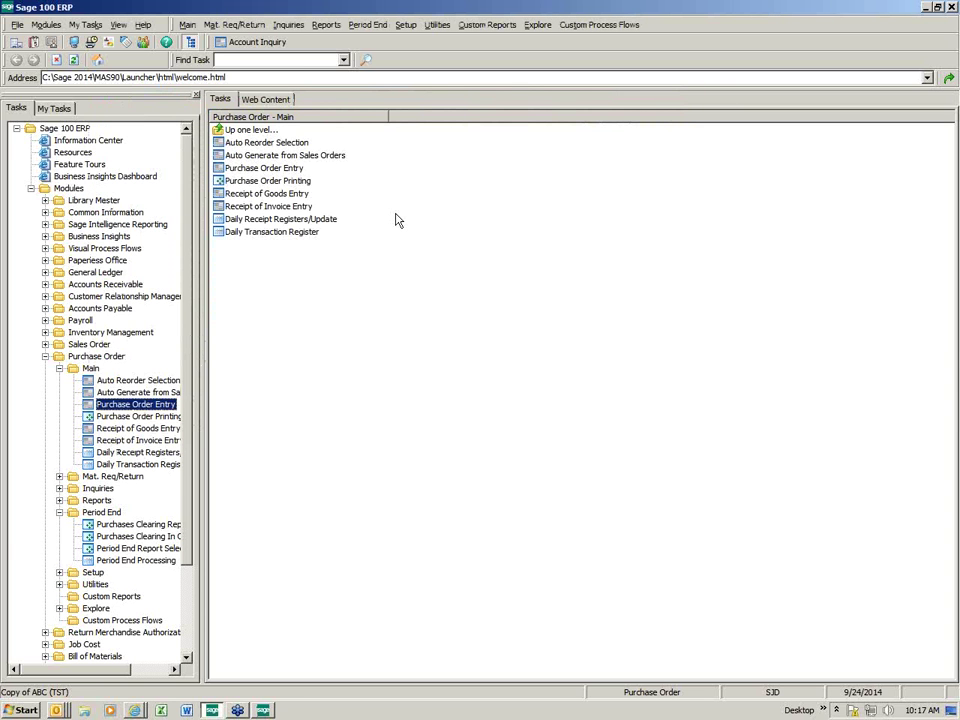
Step: Start a new goods receipt in Receipt of Goods Entry for the Container Corporation Of Usa purchase order just created
{"action": "left_click", "coordinate": [259, 195]}
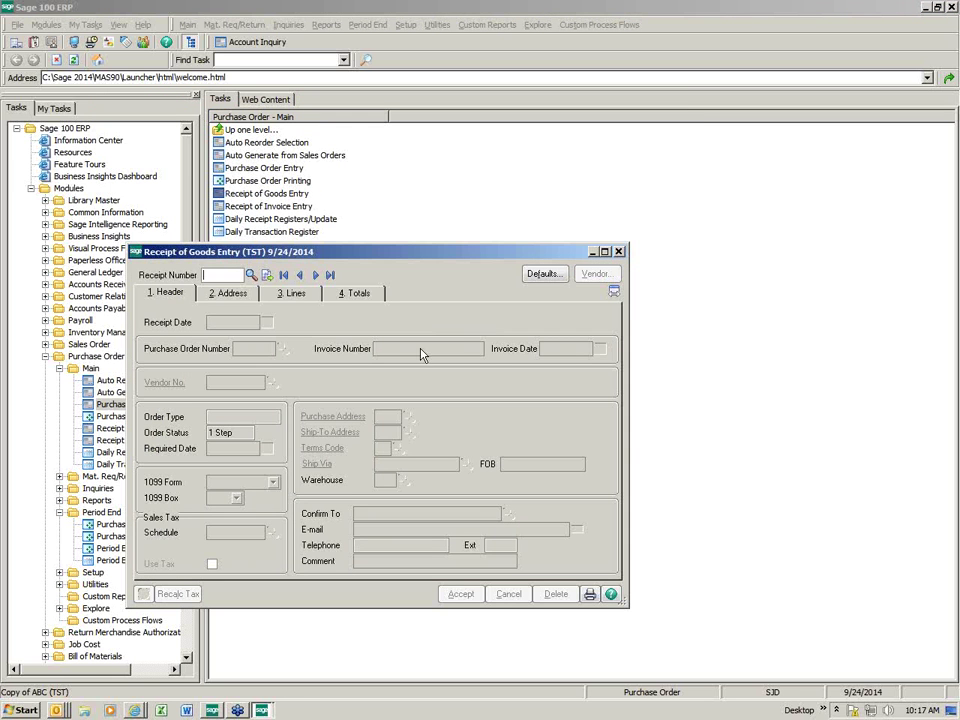
{"action": "left_click", "coordinate": [266, 274]}
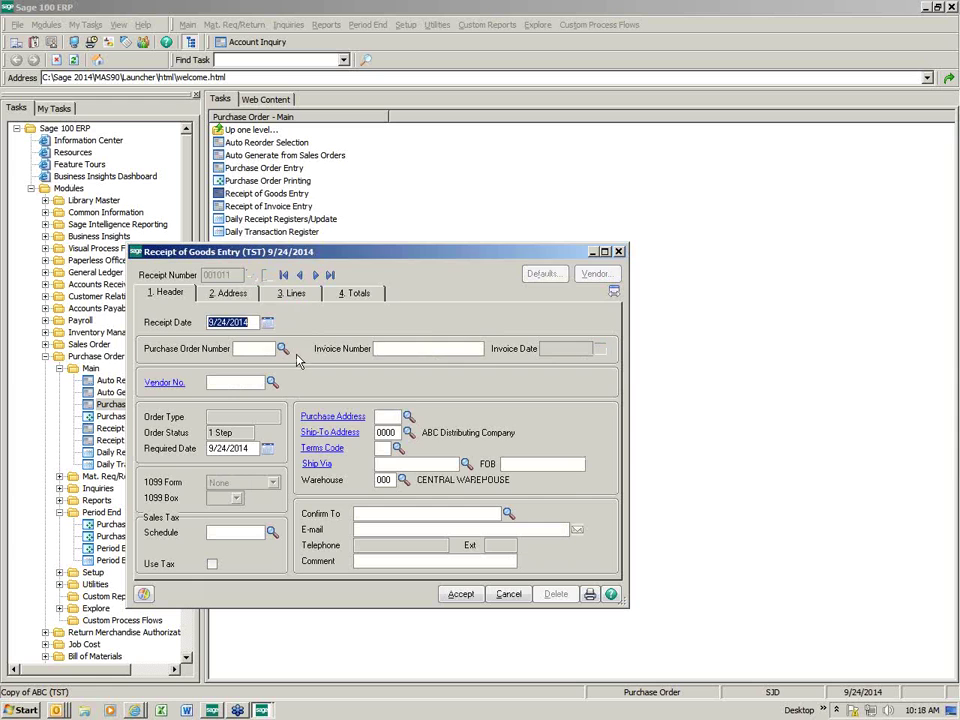
{"action": "left_click", "coordinate": [283, 348]}
{"action": "double_click", "coordinate": [370, 342]}
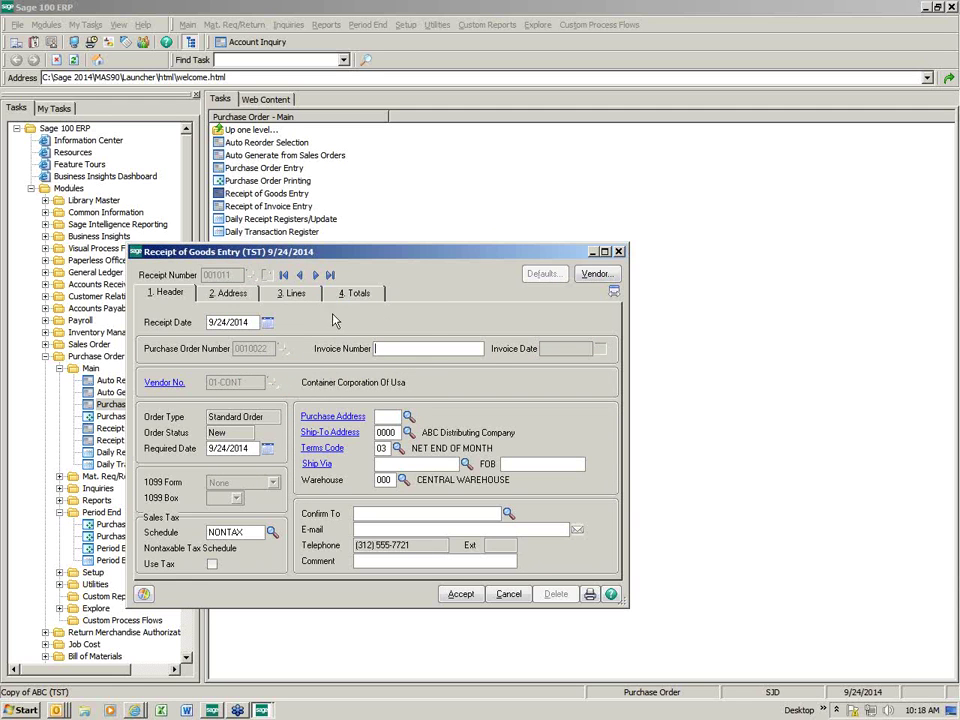
Step: Decline receiving the complete purchase order and set the received quantity of item 6655 to 20
{"action": "left_click", "coordinate": [303, 295]}
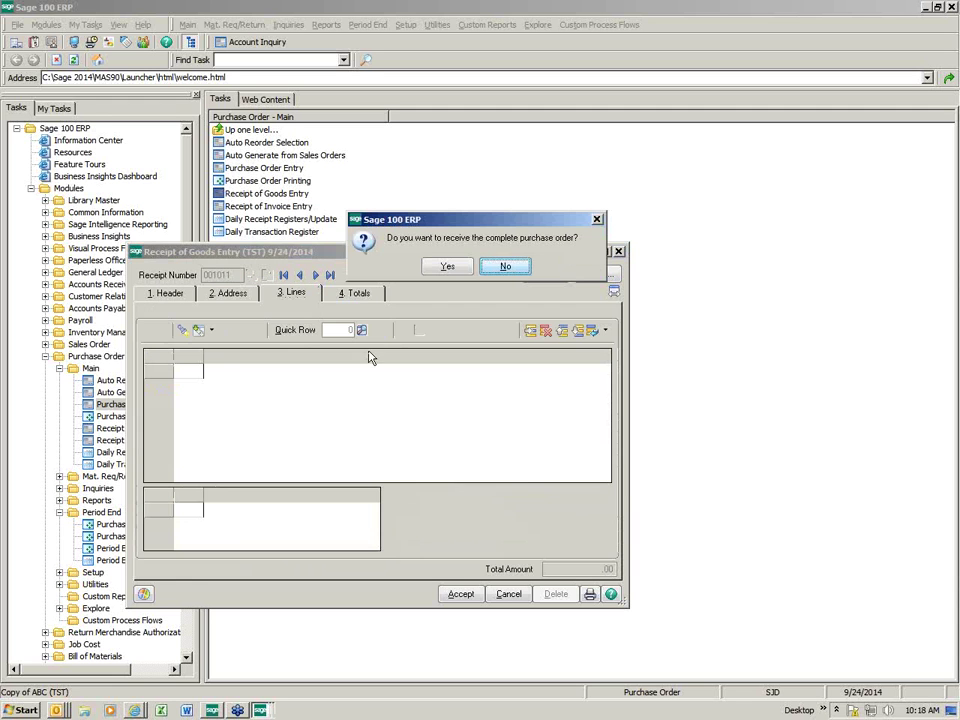
{"action": "left_click", "coordinate": [507, 267]}
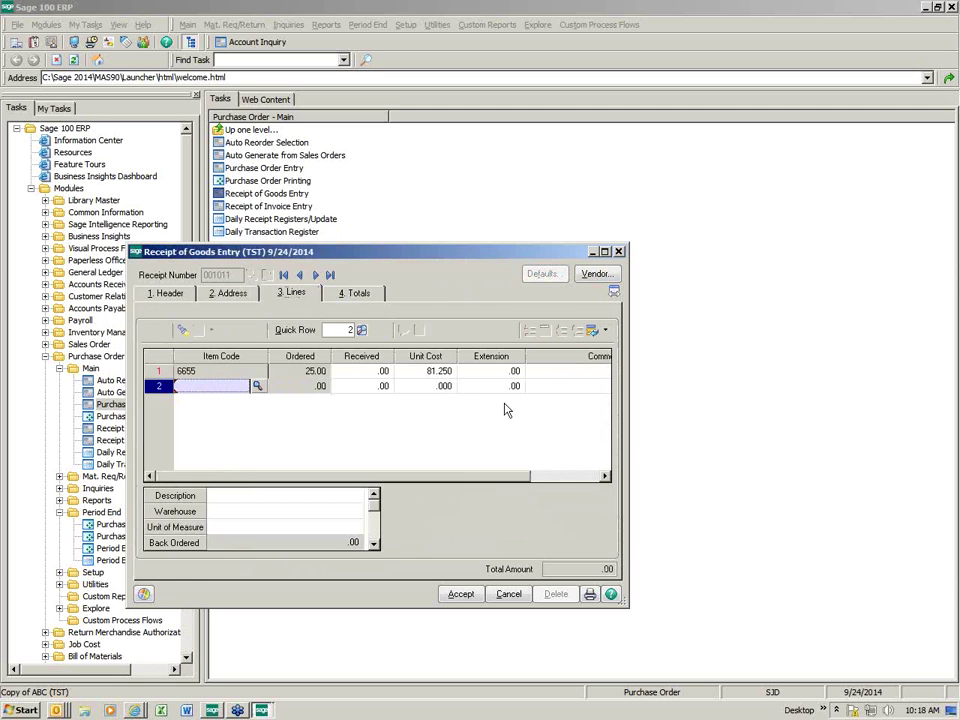
{"action": "left_click", "coordinate": [360, 374]}
{"action": "type", "text": "20"}
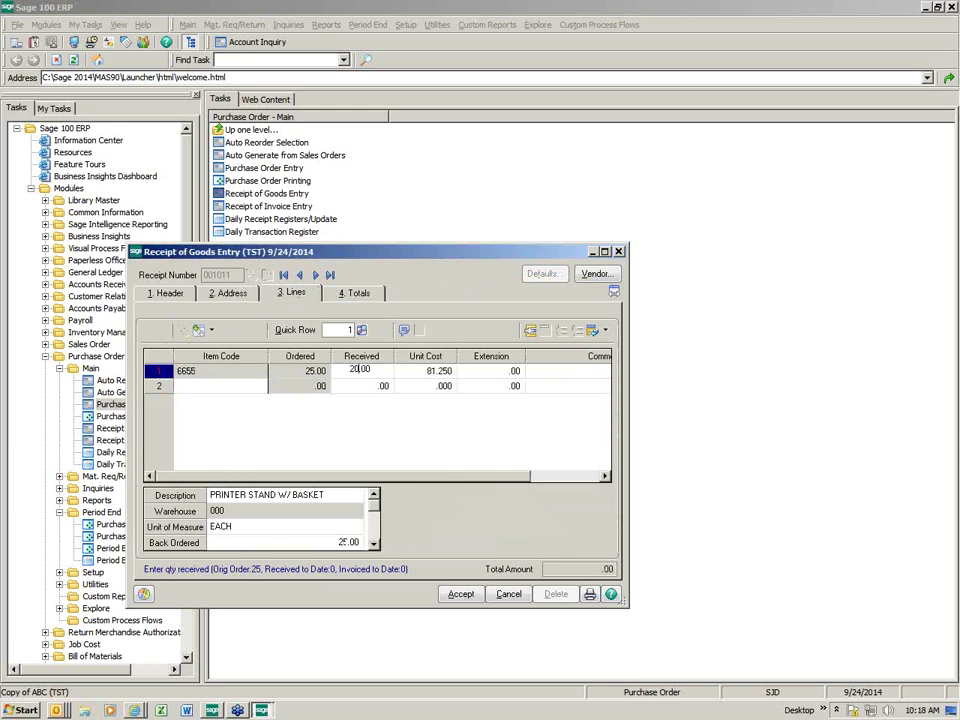
{"action": "key", "text": "Tab"}
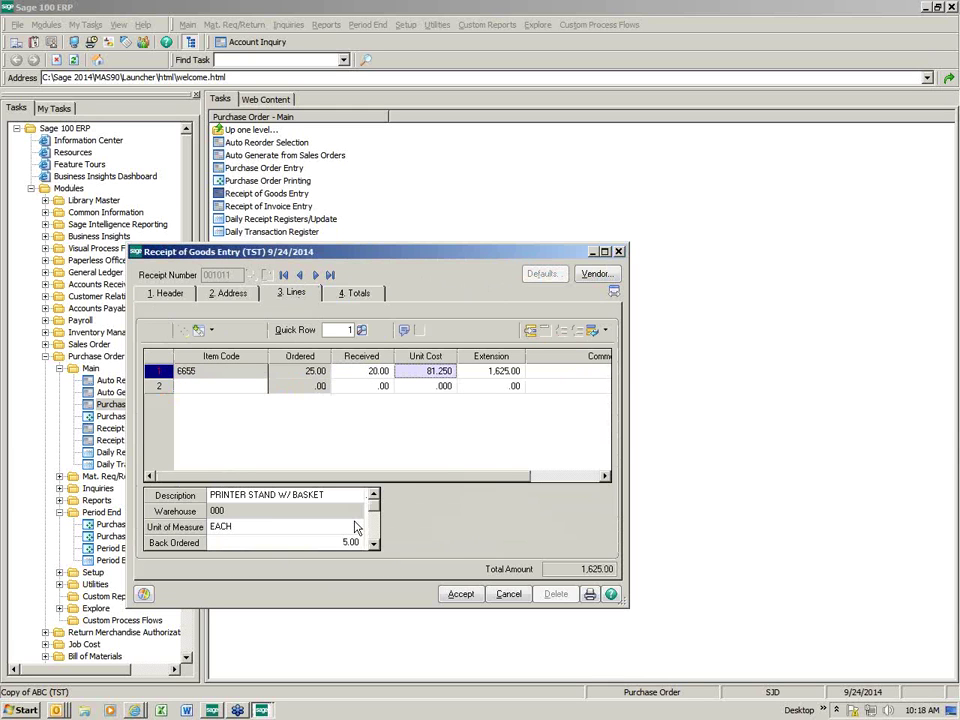
Step: Move the Back Ordered field into the receipt's lines grid between Received and Unit Cost, and accept the receipt
{"action": "left_click", "coordinate": [250, 495]}
{"action": "left_click_drag", "start_coordinate": [405, 380], "coordinate": [407, 372]}
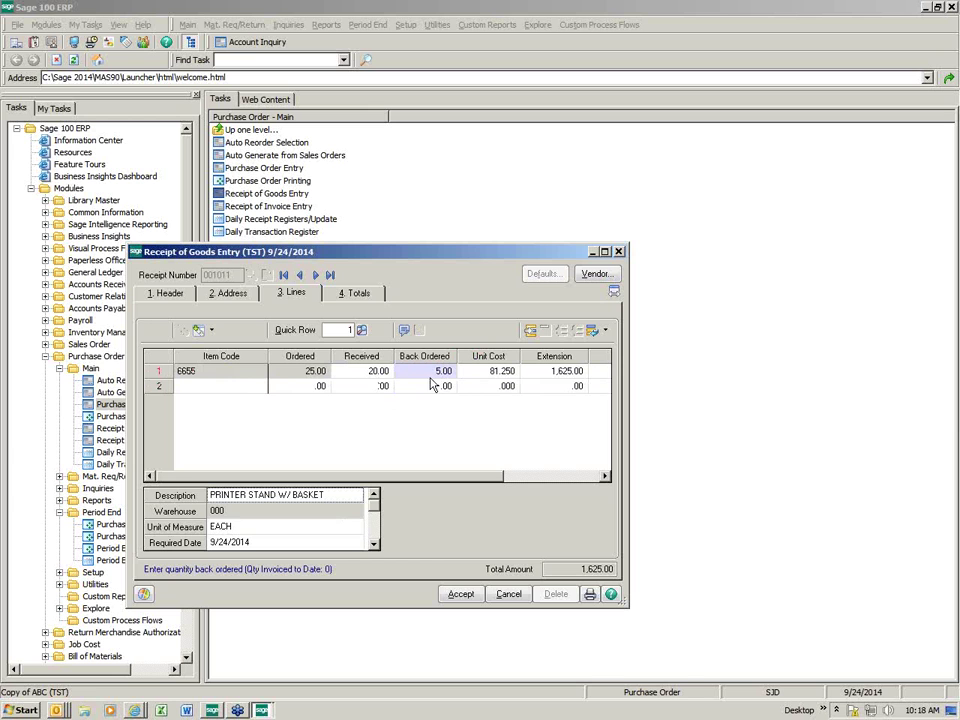
{"action": "left_click", "coordinate": [358, 293]}
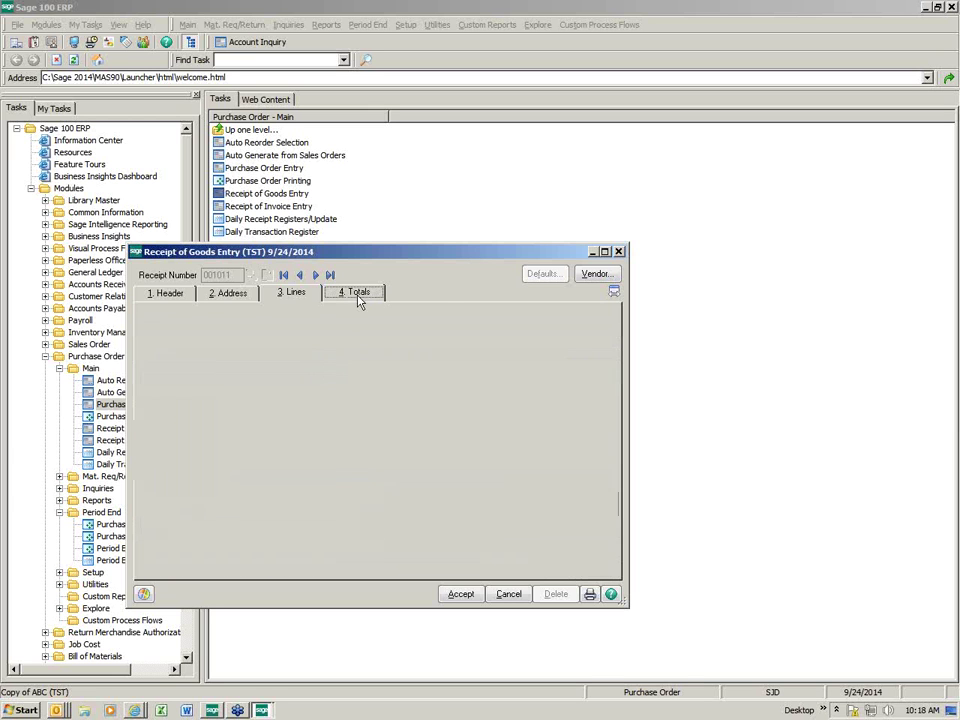
{"action": "left_click", "coordinate": [461, 594]}
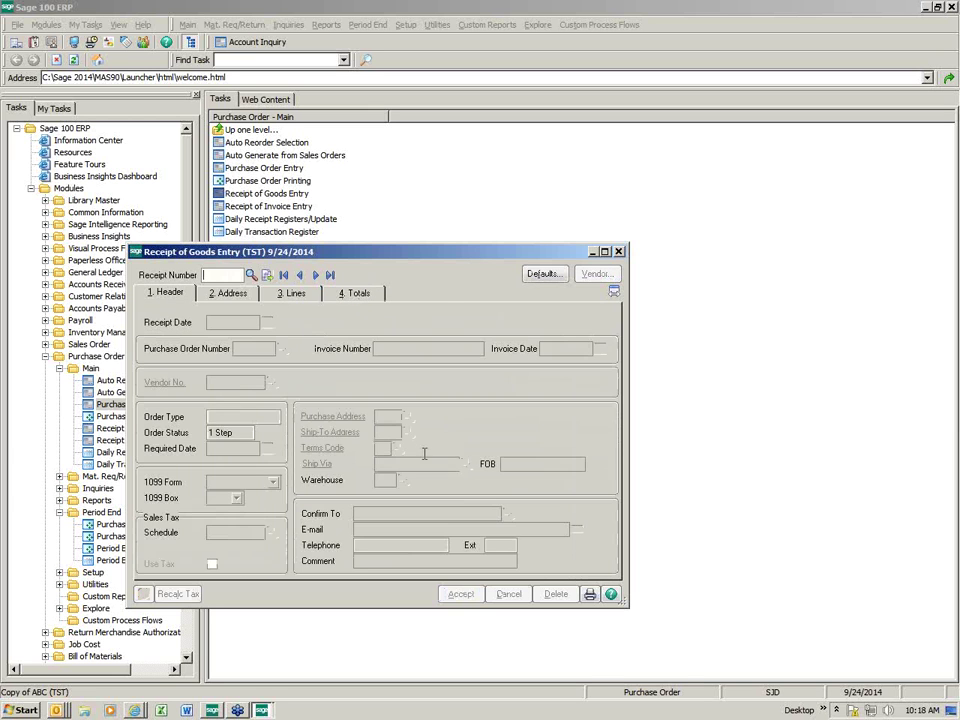
Step: Print the Receipt Of Goods Register with posting date 9/24/2014, close the printout, and update the register
{"action": "left_click", "coordinate": [590, 594]}
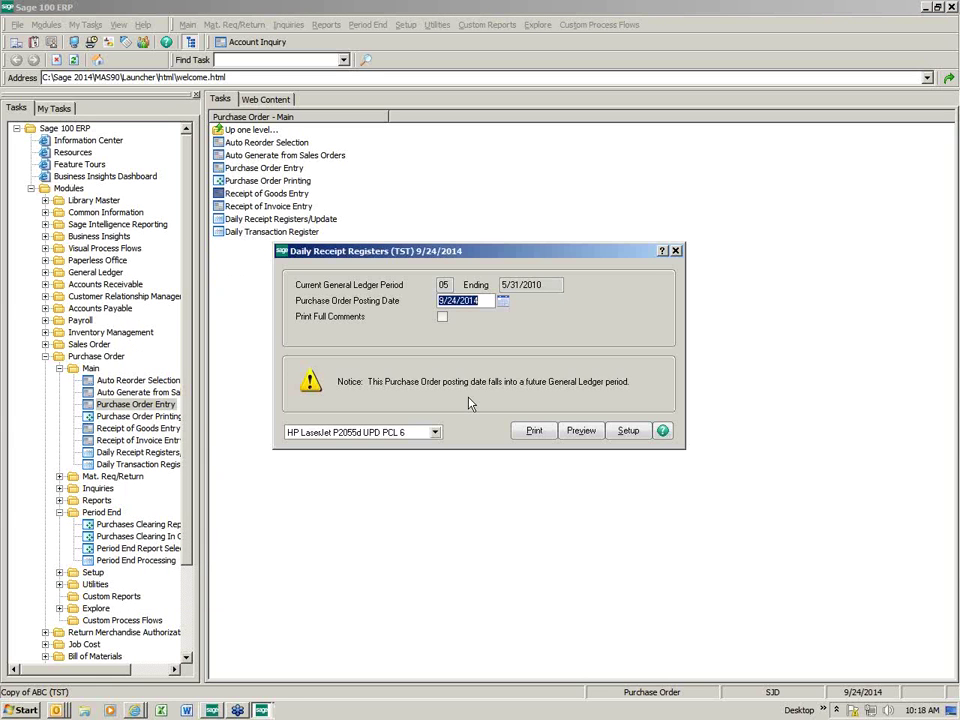
{"action": "left_click", "coordinate": [530, 434]}
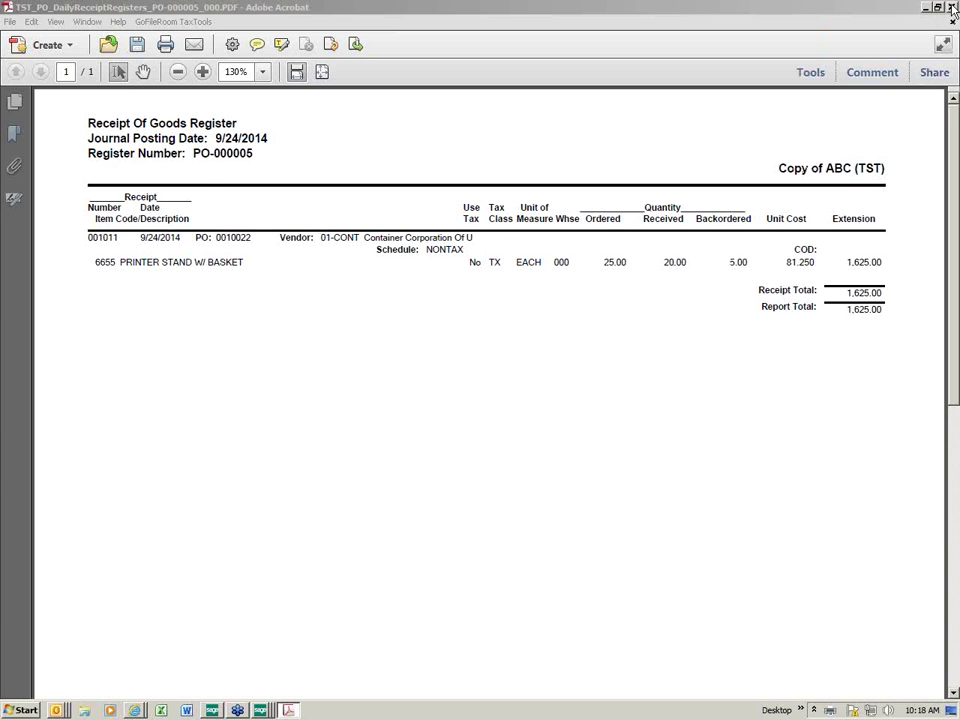
{"action": "key", "text": "ctrl+q"}
{"action": "left_click", "coordinate": [452, 266]}
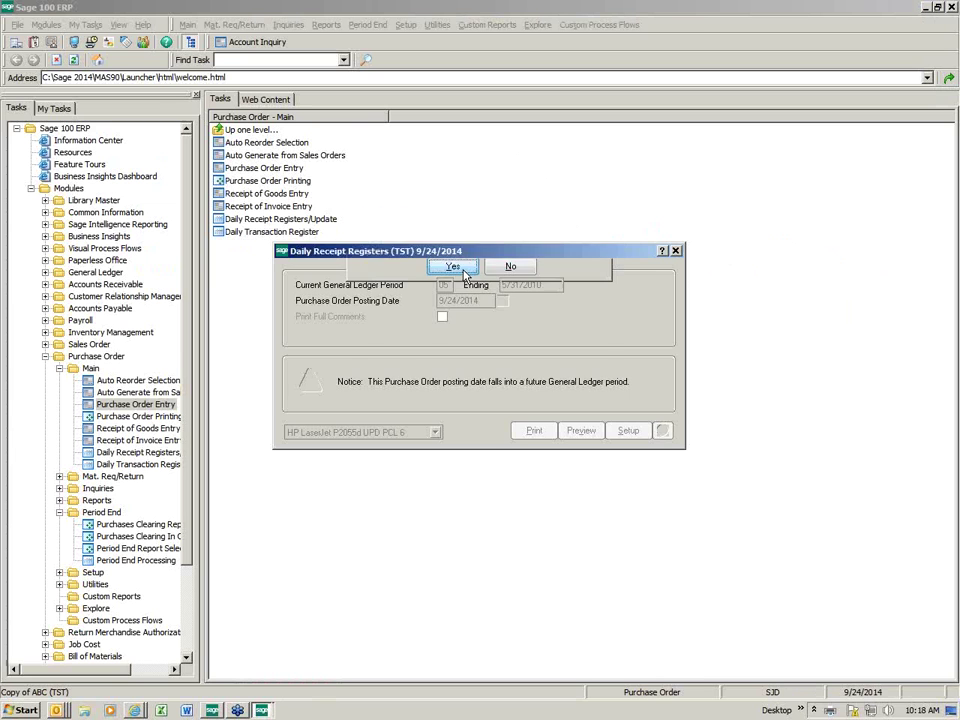
Step: Print the Daily Transaction Register, close the printout after viewing its clearing account posting, and update the register
{"action": "left_click", "coordinate": [452, 266]}
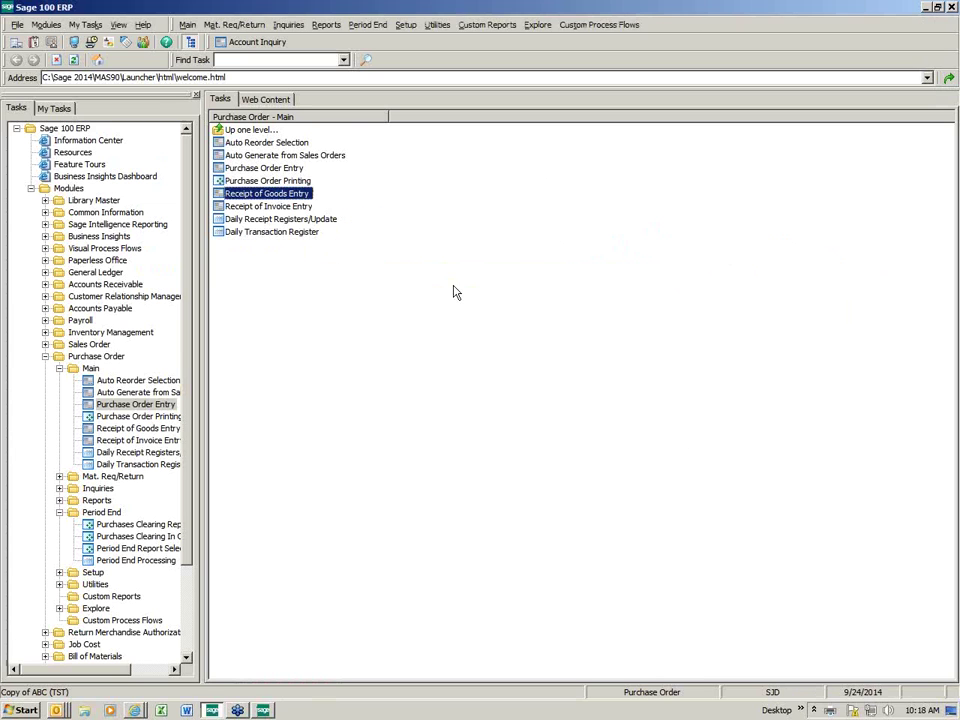
{"action": "left_click", "coordinate": [534, 396]}
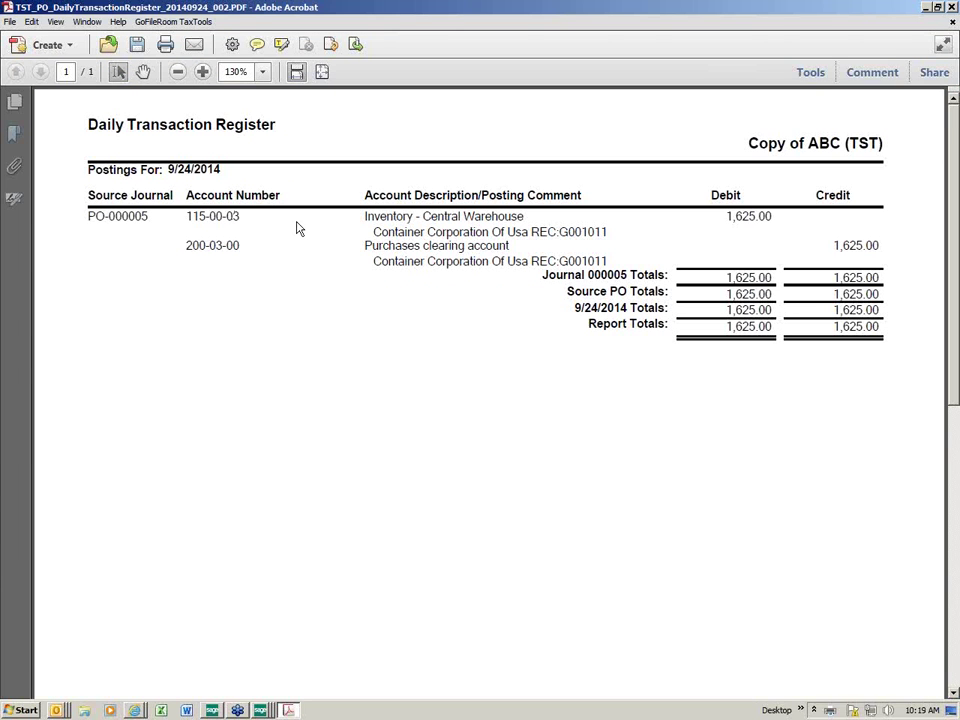
{"action": "left_click", "coordinate": [951, 7]}
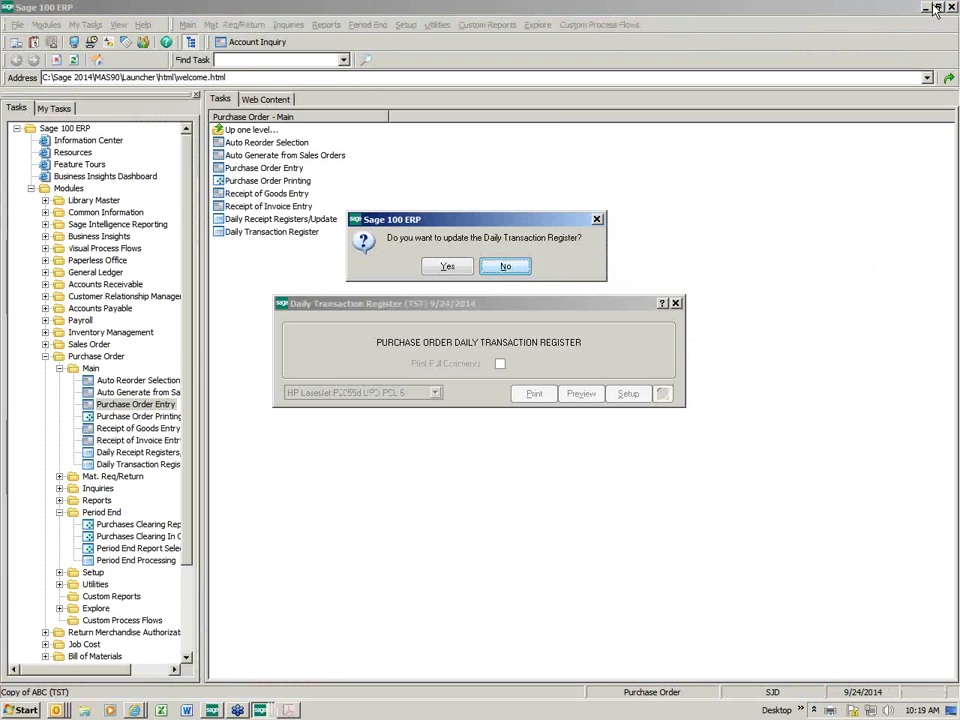
{"action": "left_click", "coordinate": [447, 266]}
Step: Start a new invoice receipt for Container Corporation Of Usa's partially received purchase order, with invoice number 54158
{"action": "left_click", "coordinate": [283, 208]}
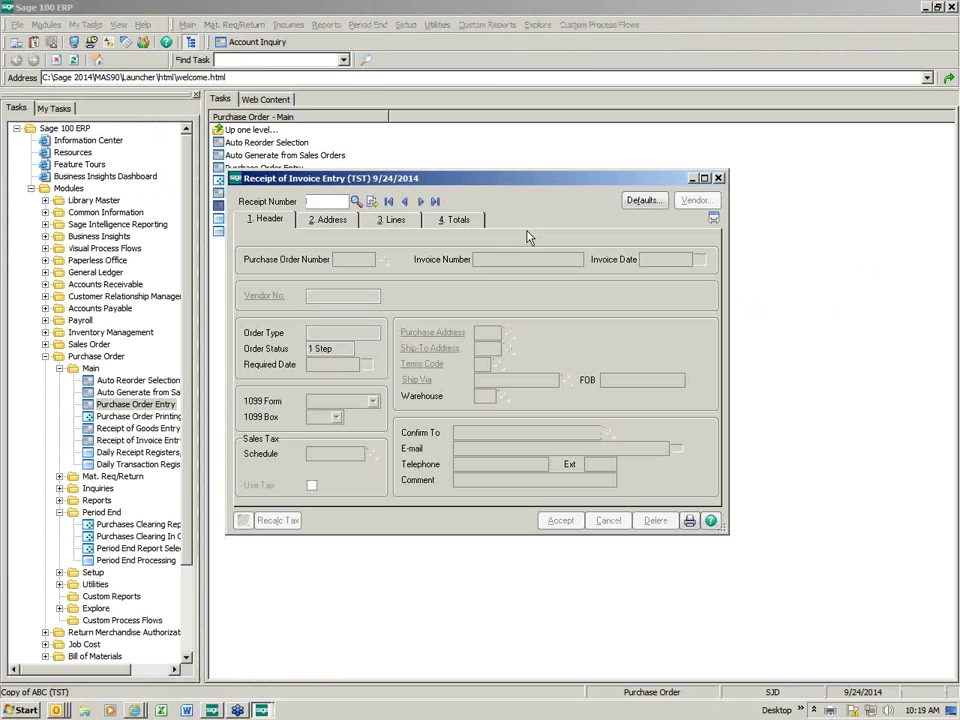
{"action": "left_click", "coordinate": [374, 202]}
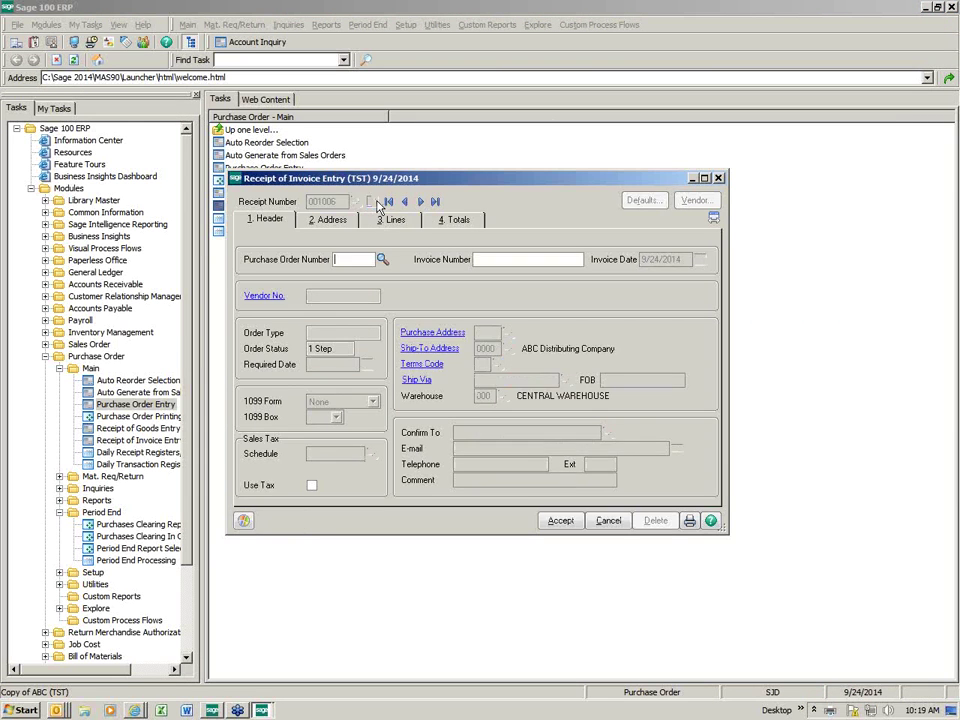
{"action": "left_click", "coordinate": [382, 259]}
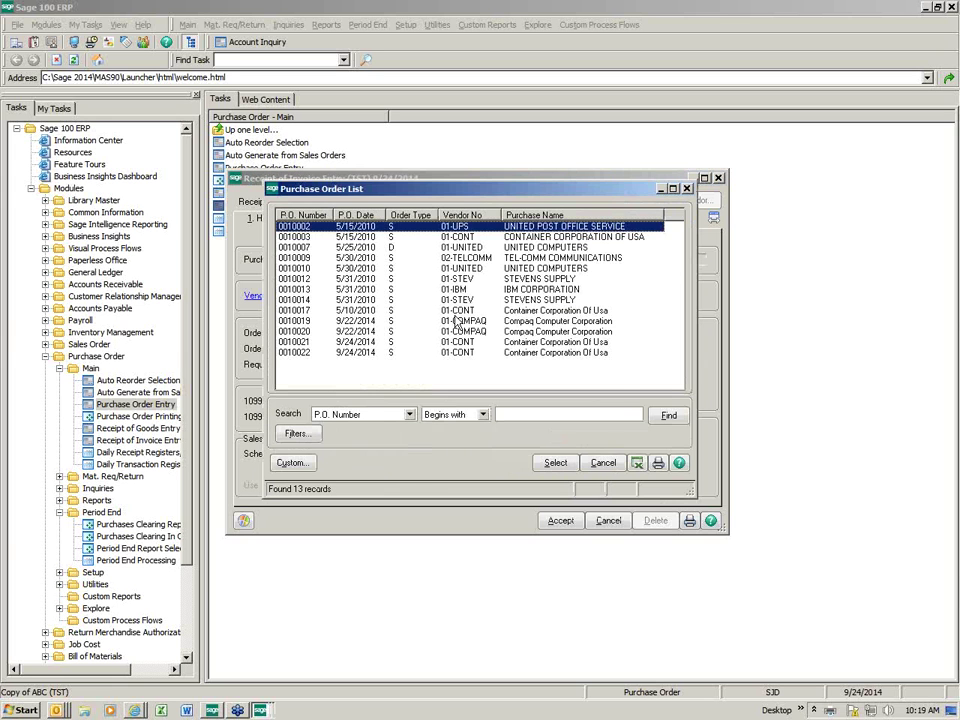
{"action": "double_click", "coordinate": [422, 352]}
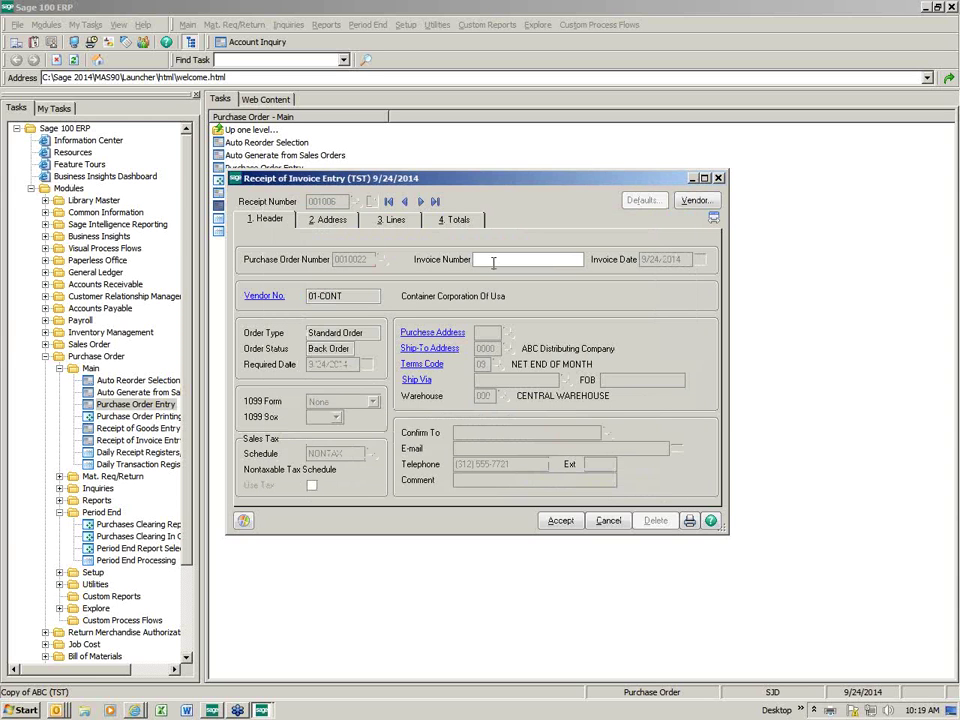
{"action": "type", "text": "54158"}
{"action": "key", "text": "Tab"}
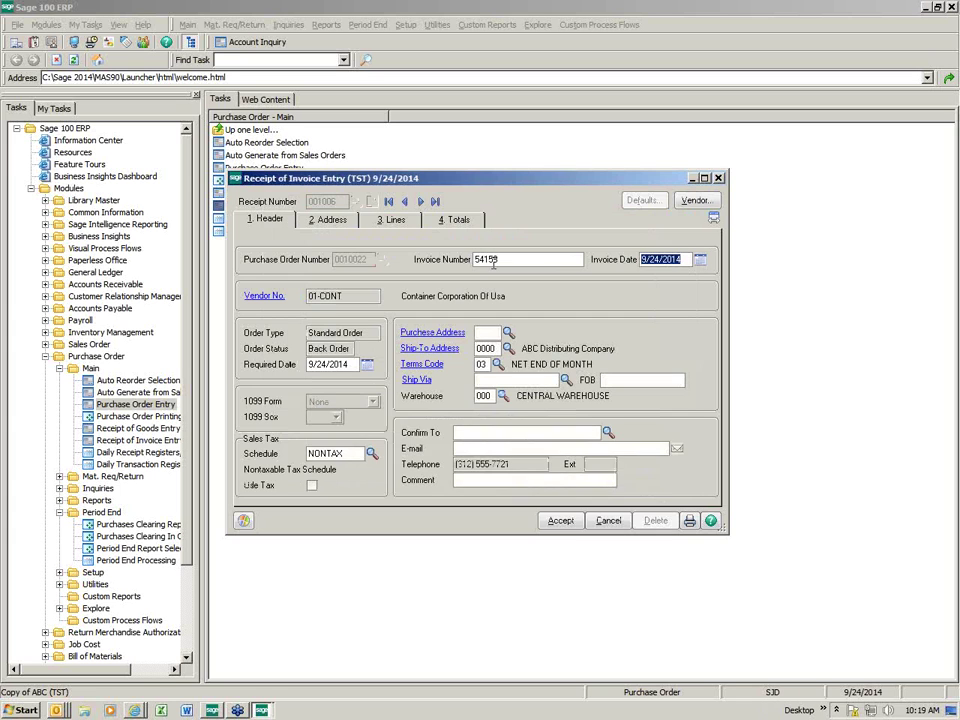
Step: Invoice the complete purchase order and set the invoice's freight amount to 5.00
{"action": "left_click", "coordinate": [395, 219]}
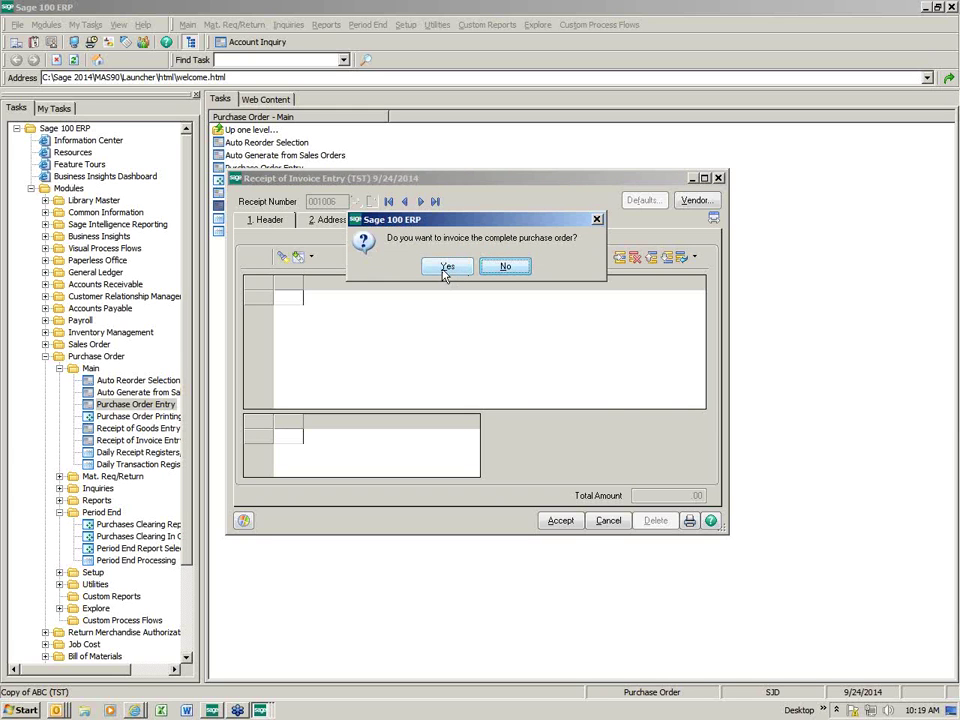
{"action": "left_click", "coordinate": [445, 268]}
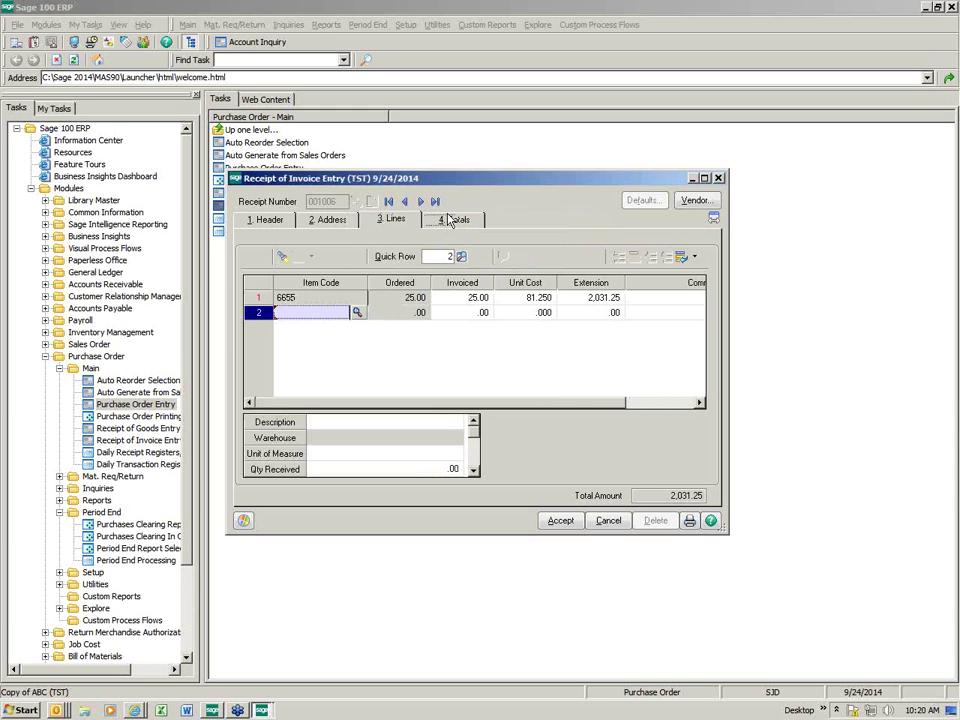
{"action": "key", "text": "alt+4"}
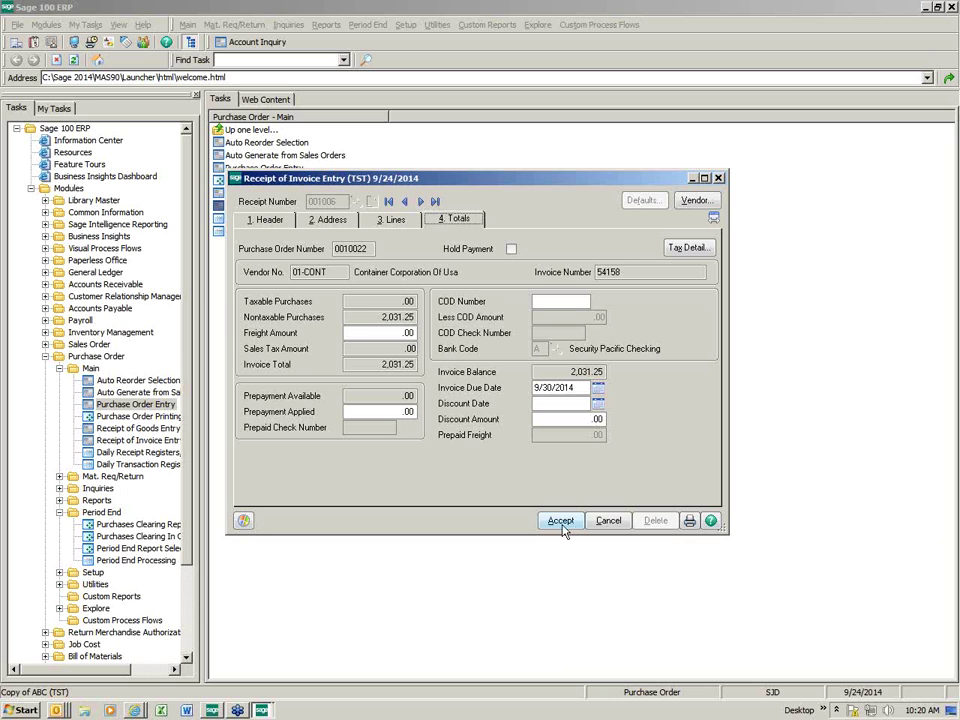
{"action": "left_click", "coordinate": [390, 337]}
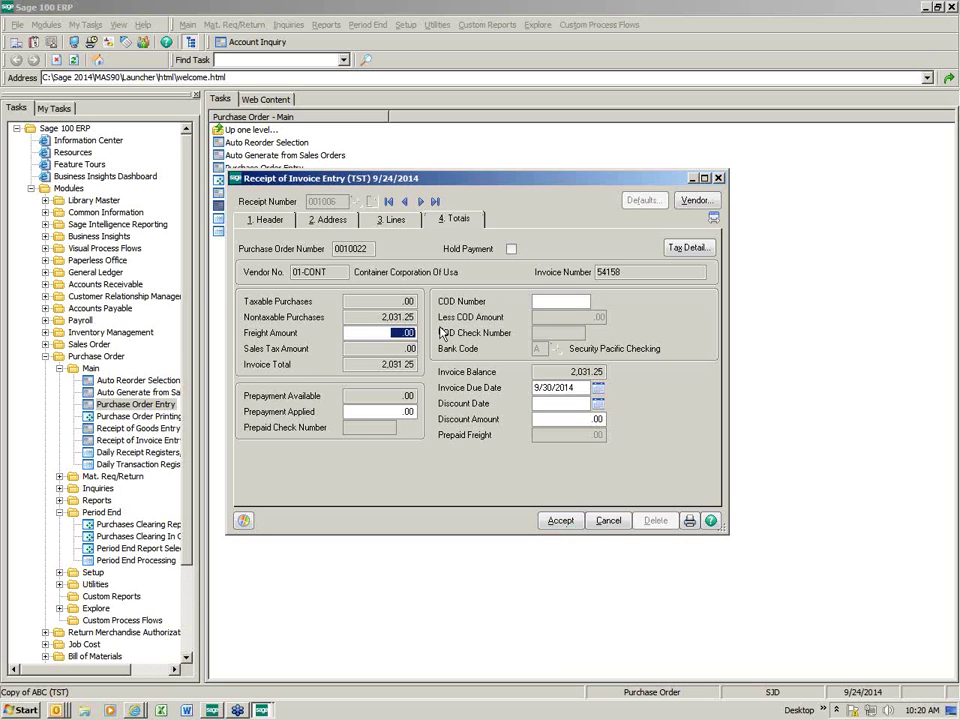
{"action": "type", "text": "5"}
{"action": "key", "text": "Tab"}
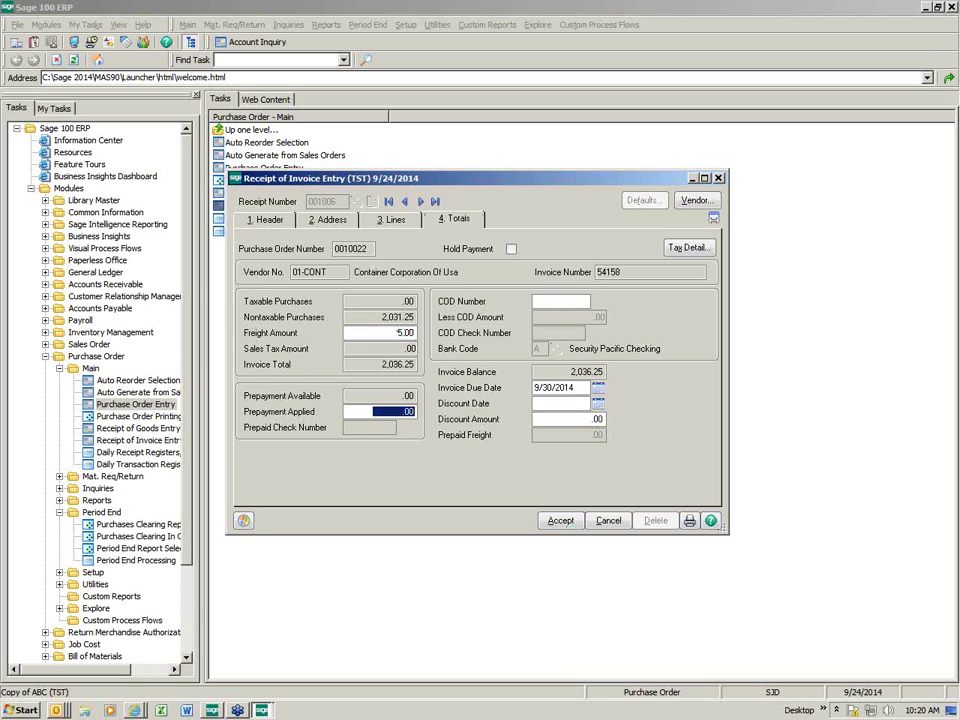
Step: Accept the invoice receipt, print the Receipt Of Invoice Register with posting date 9/24/2014, and update the register after closing the printout
{"action": "left_click", "coordinate": [561, 520]}
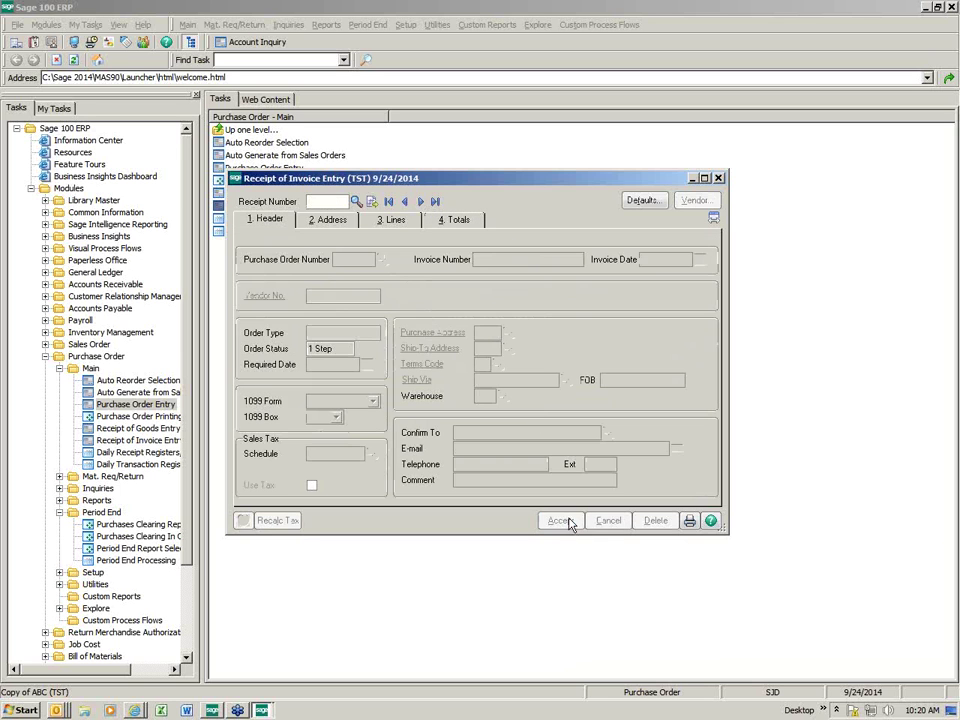
{"action": "left_click", "coordinate": [690, 521]}
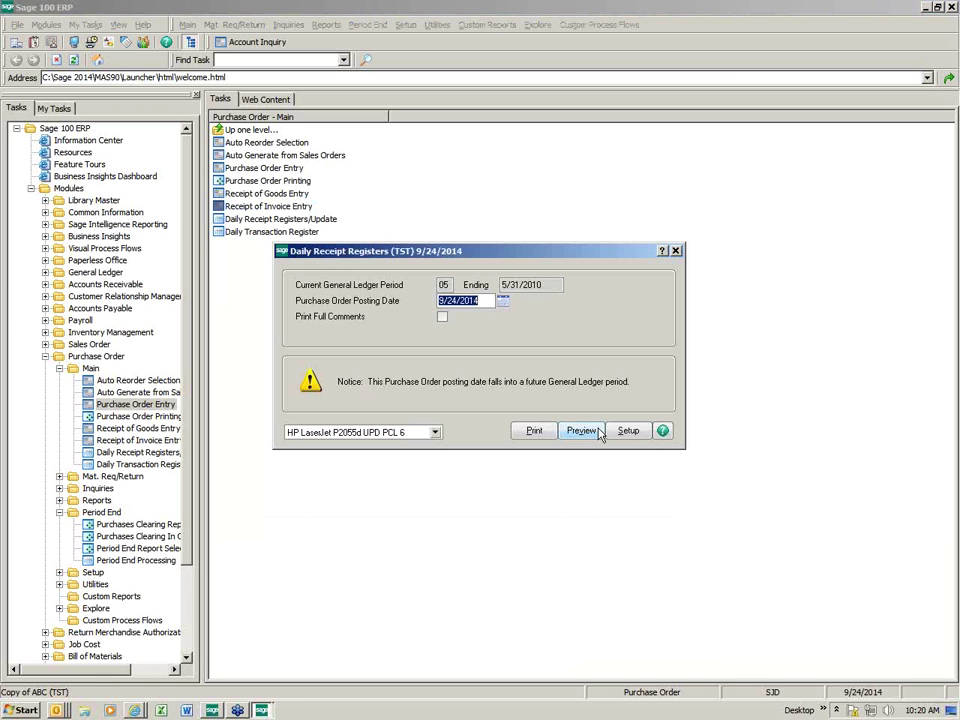
{"action": "left_click", "coordinate": [532, 431]}
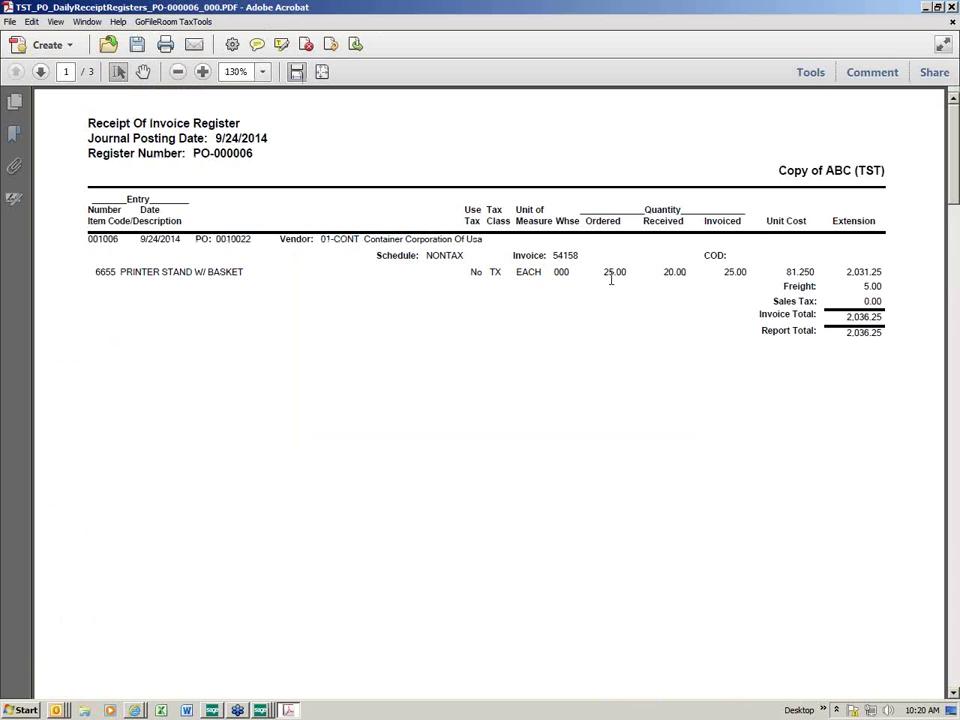
{"action": "left_click_drag", "start_coordinate": [662, 270], "coordinate": [747, 272]}
{"action": "left_click", "coordinate": [727, 271]}
{"action": "key", "text": "ctrl+q"}
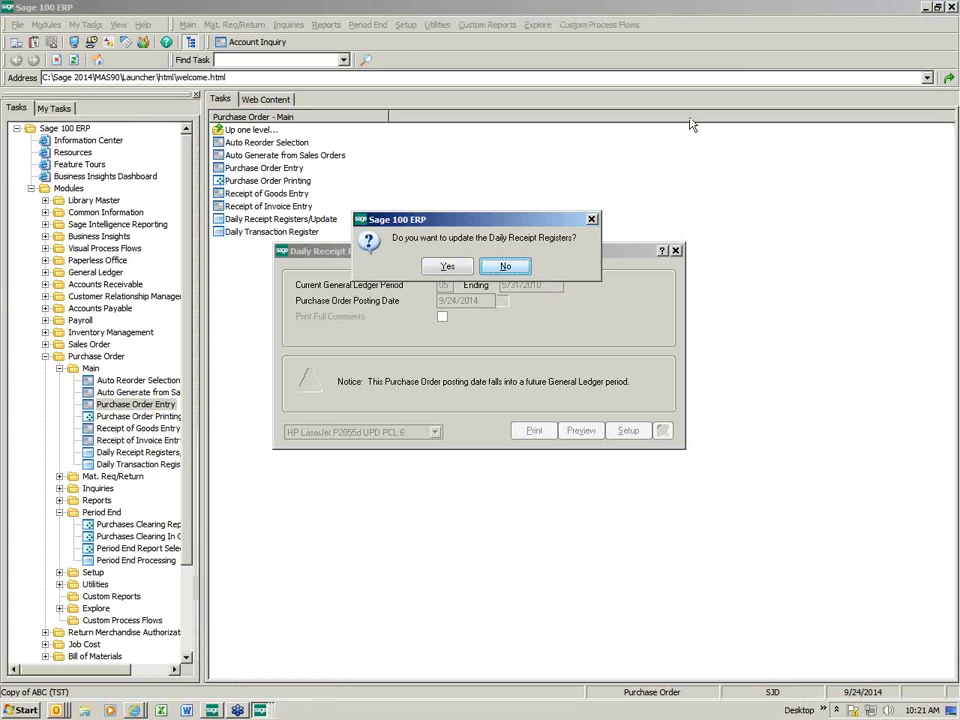
{"action": "left_click", "coordinate": [450, 267]}
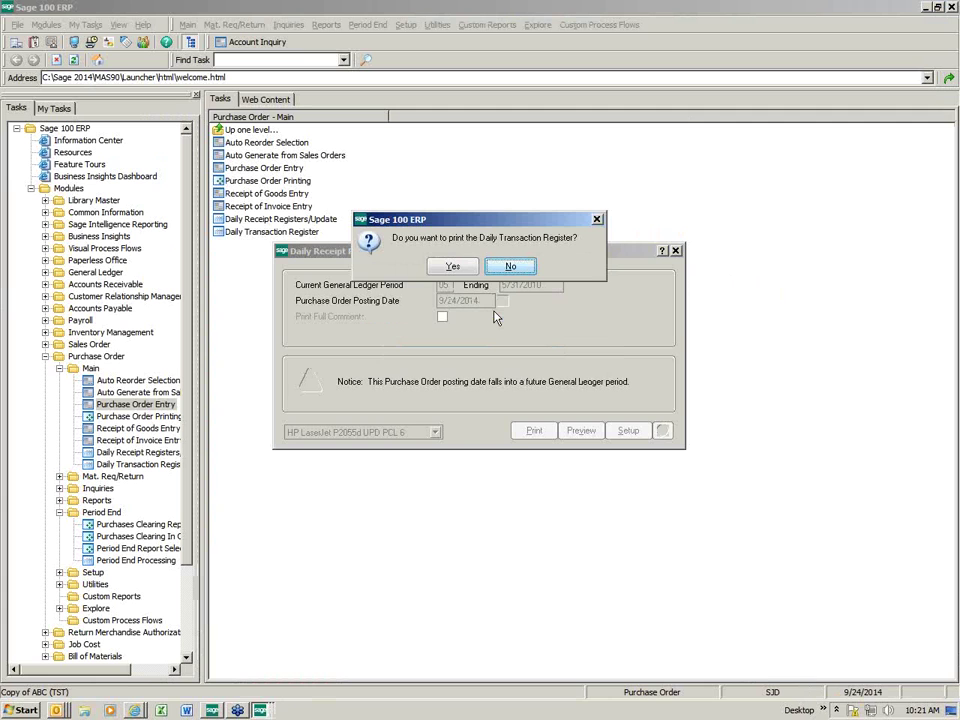
Step: Print the Daily Transaction Register, check its clearing account and freight debits, close the printout, and update the register
{"action": "left_click", "coordinate": [454, 267]}
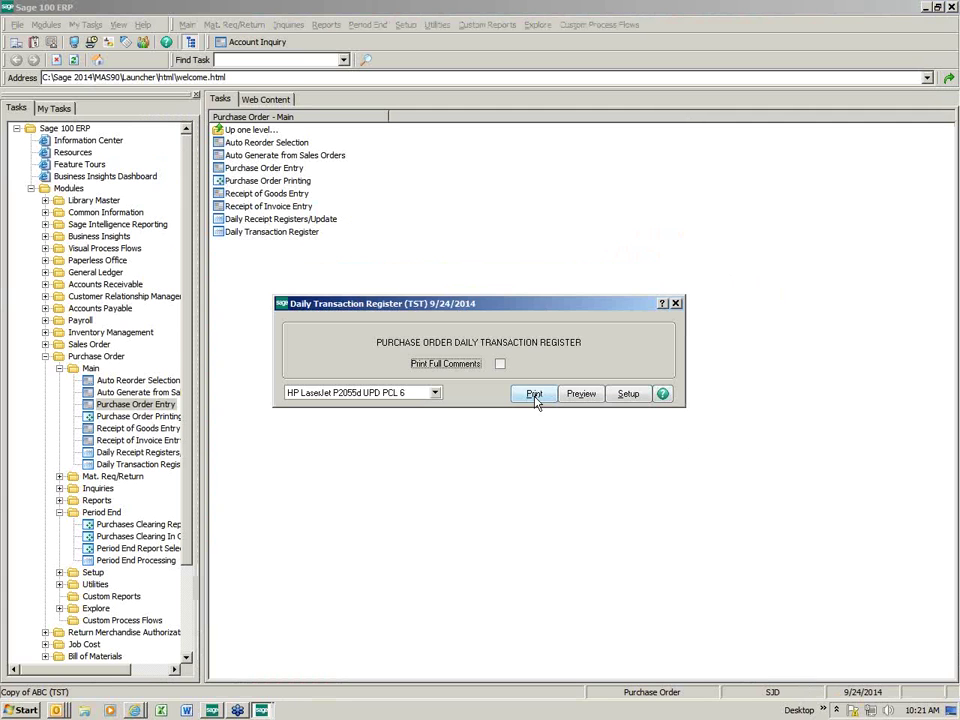
{"action": "key", "text": "Return"}
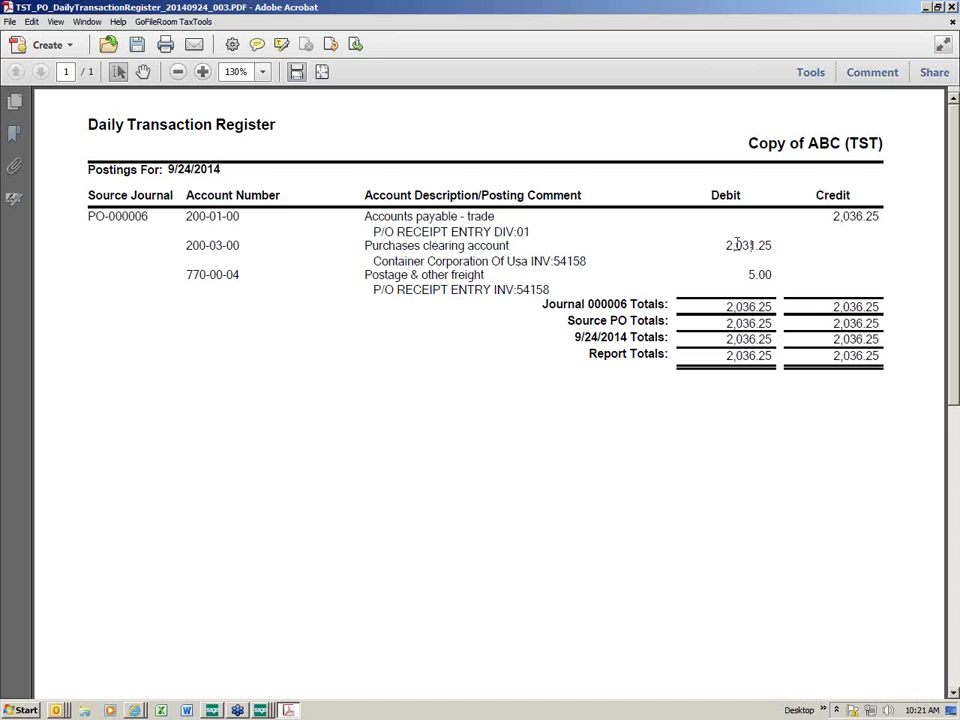
{"action": "left_click_drag", "start_coordinate": [726, 245], "coordinate": [766, 251]}
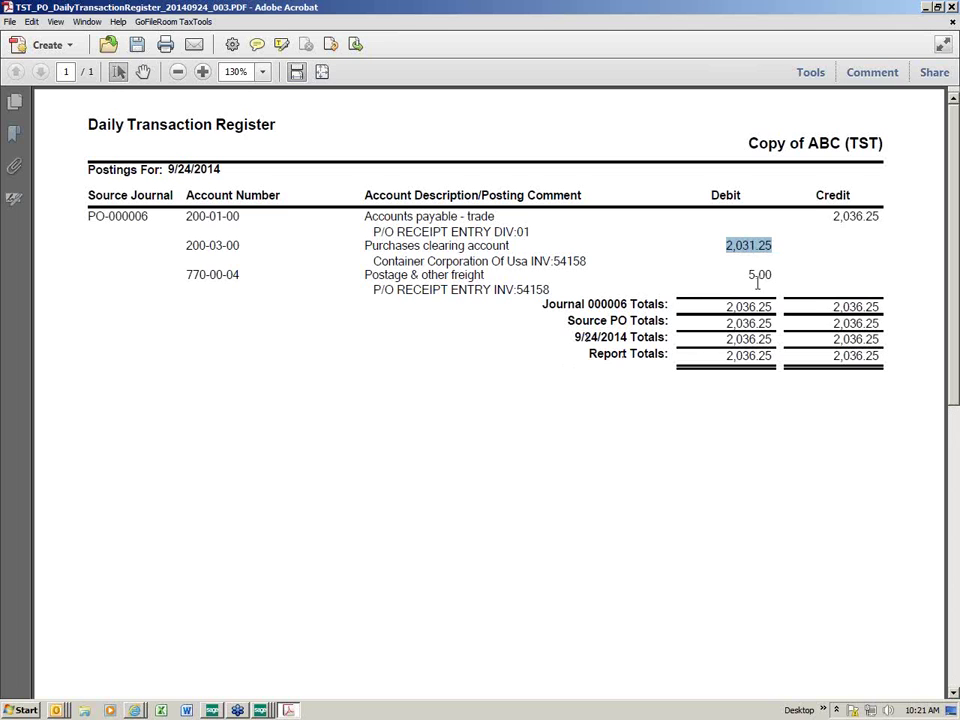
{"action": "left_click_drag", "start_coordinate": [747, 274], "coordinate": [773, 276]}
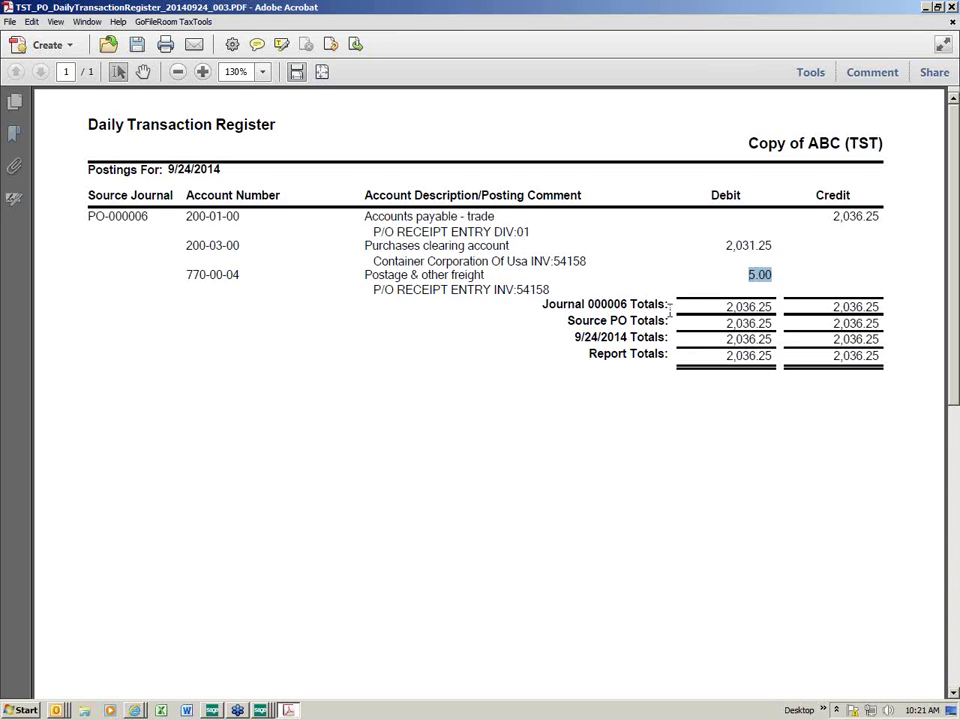
{"action": "left_click", "coordinate": [953, 8]}
{"action": "left_click", "coordinate": [448, 268]}
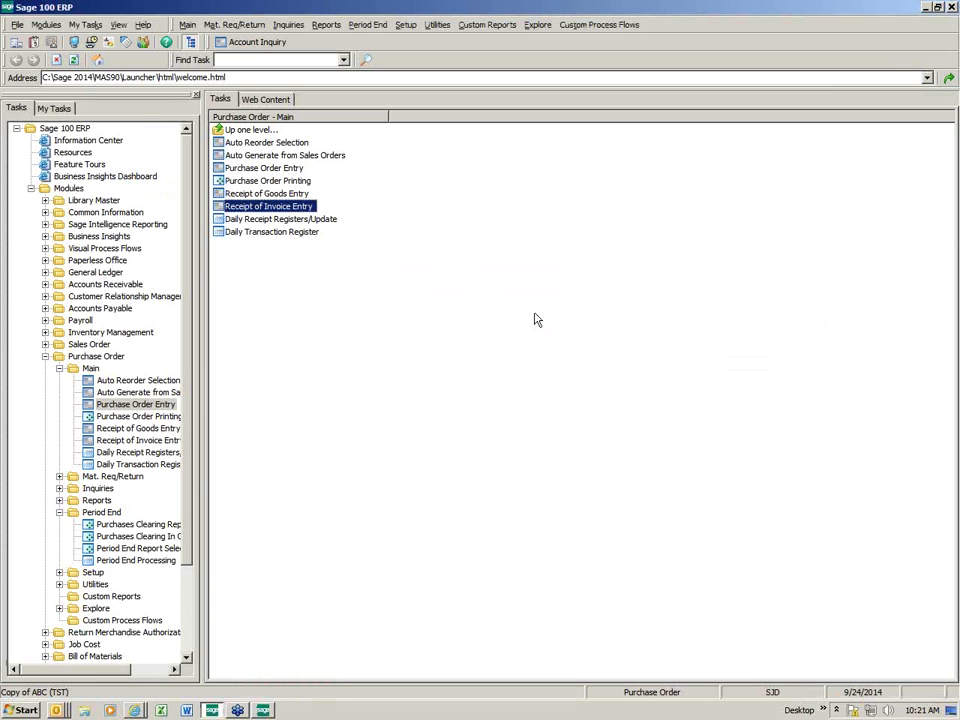
Step: Preview the Purchases Clearing Report for inventory items in a maximized window at 150% zoom
{"action": "left_click", "coordinate": [135, 524]}
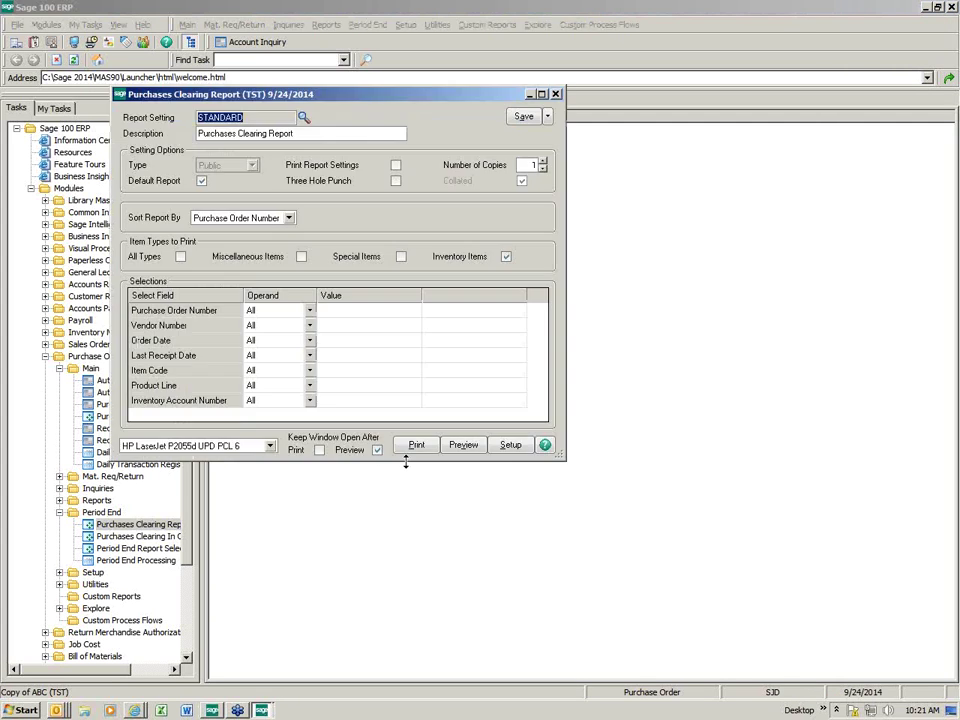
{"action": "left_click", "coordinate": [463, 444]}
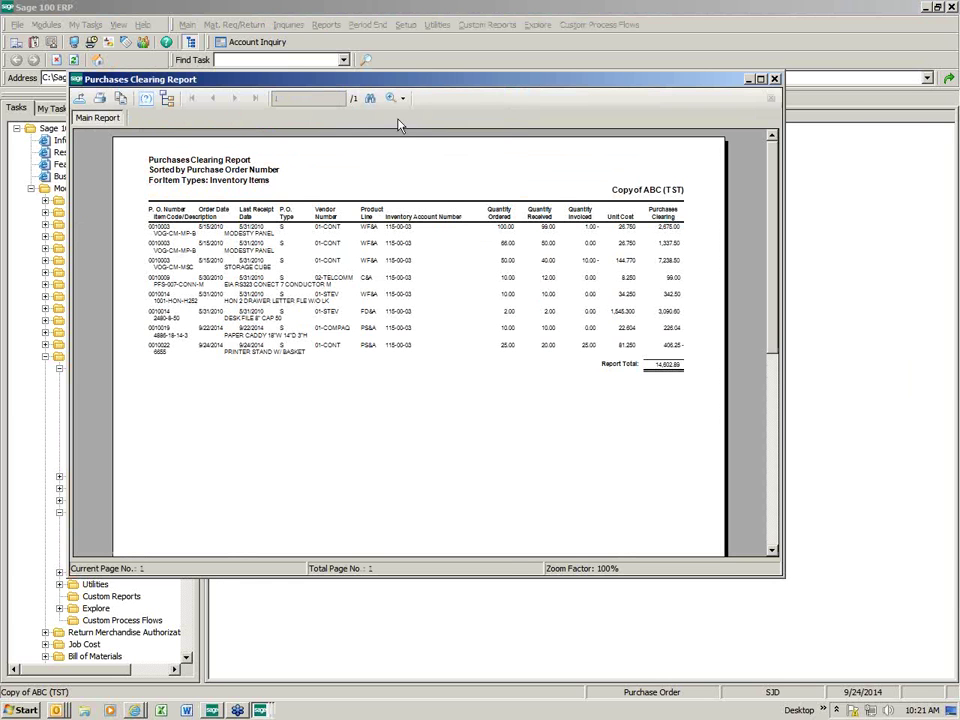
{"action": "left_click", "coordinate": [399, 99]}
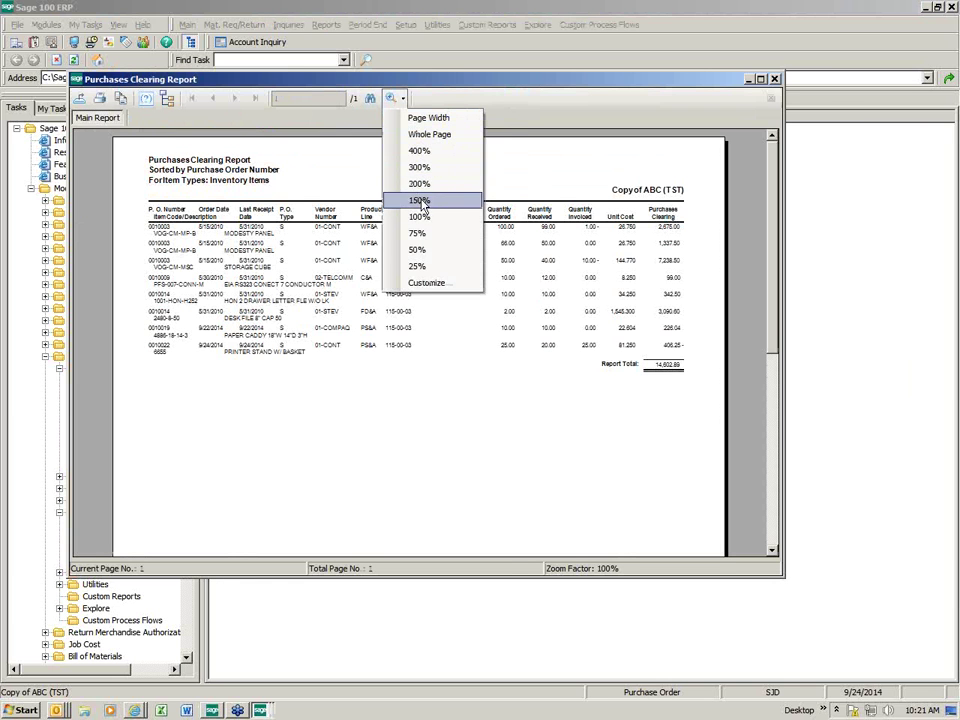
{"action": "left_click", "coordinate": [418, 203]}
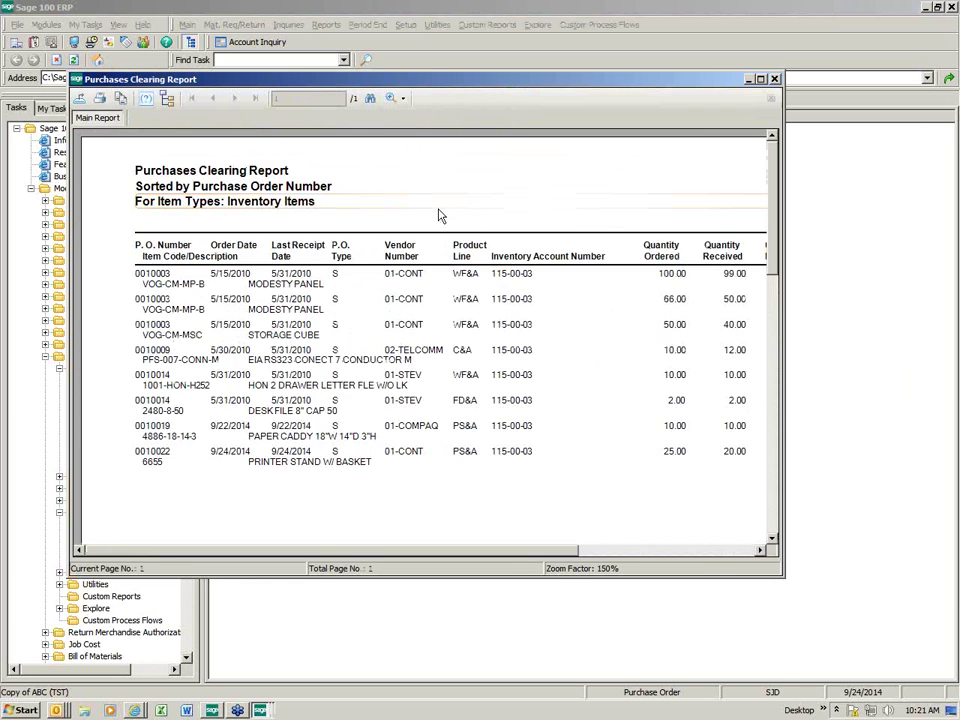
{"action": "left_click", "coordinate": [761, 80]}
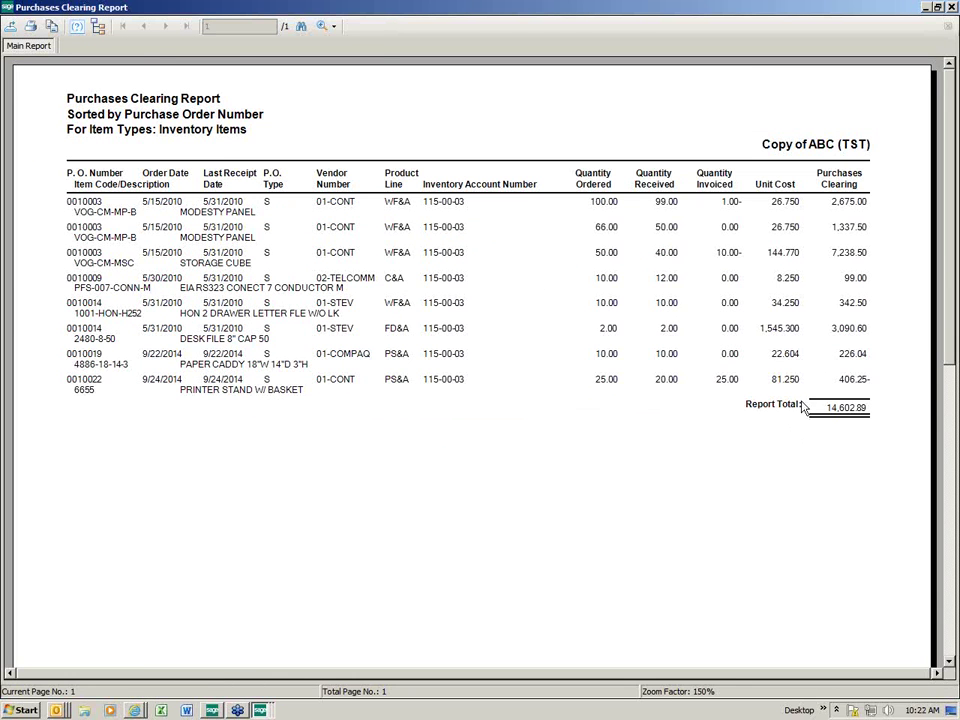
{"action": "key", "text": "alt+F4"}
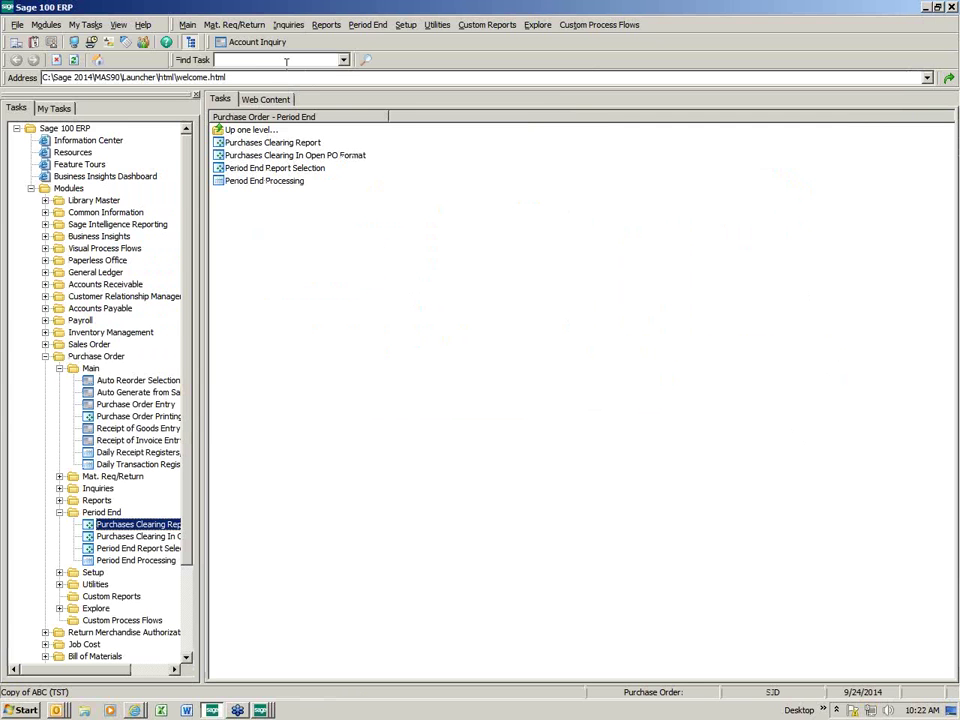
Step: Look up the Purchases clearing account's 2014 history in Account Inquiry to check its ending balance, then close the inquiry
{"action": "left_click", "coordinate": [258, 42]}
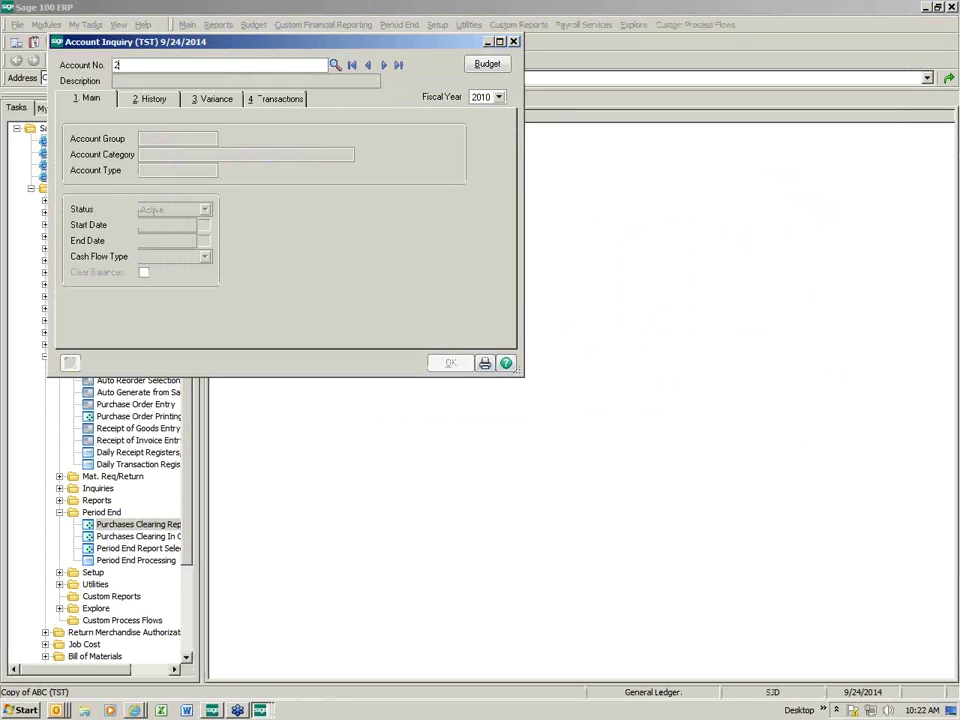
{"action": "left_click", "coordinate": [336, 65]}
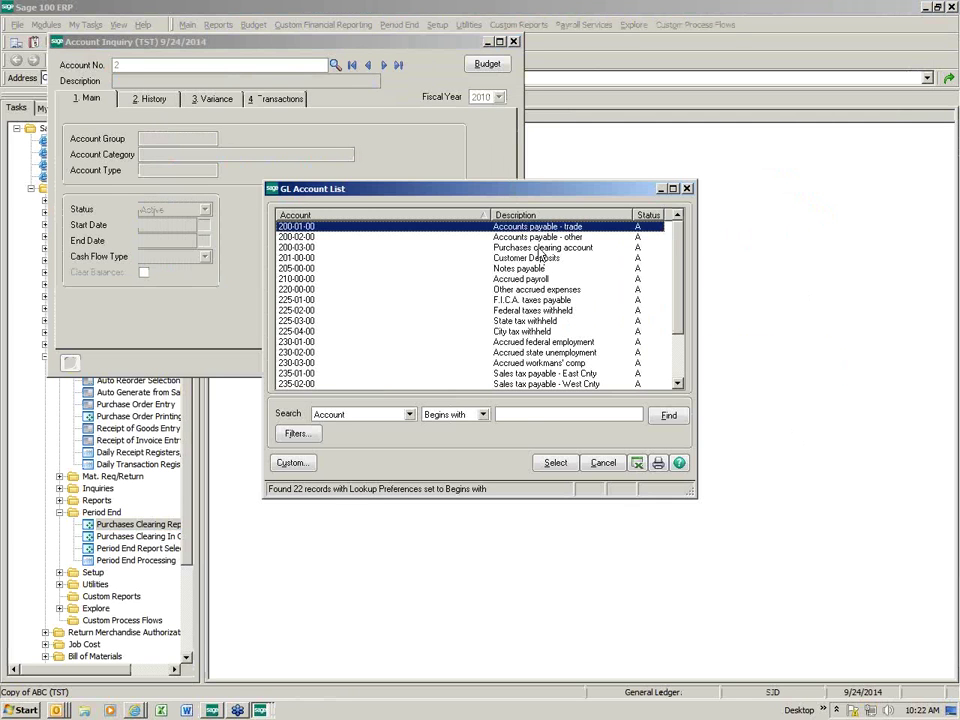
{"action": "double_click", "coordinate": [530, 247]}
{"action": "left_click", "coordinate": [499, 97]}
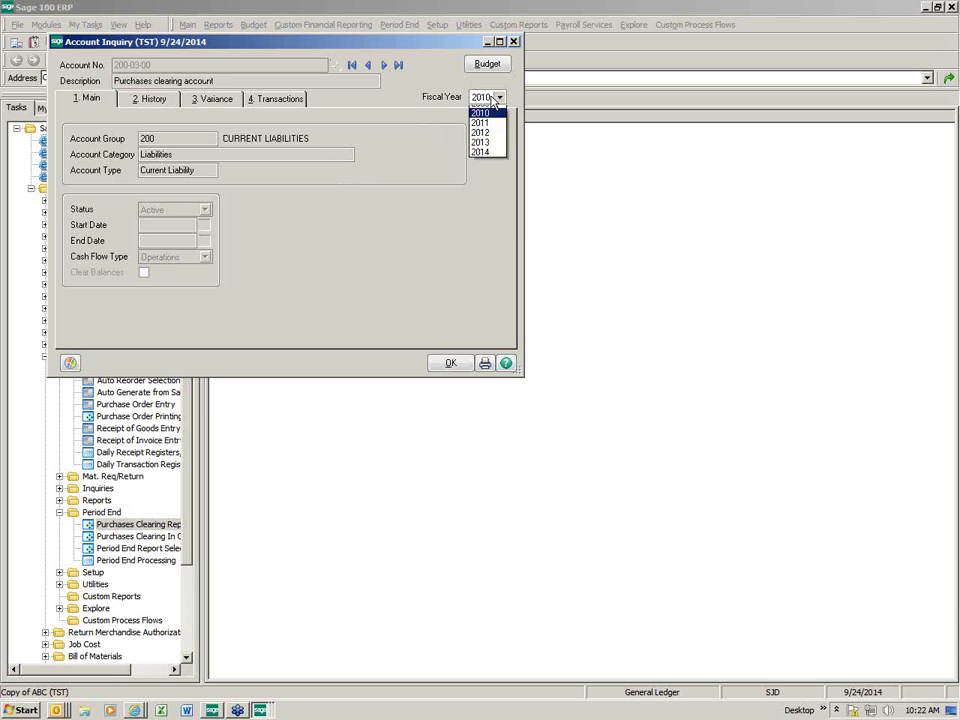
{"action": "left_click", "coordinate": [487, 166]}
{"action": "left_click", "coordinate": [141, 104]}
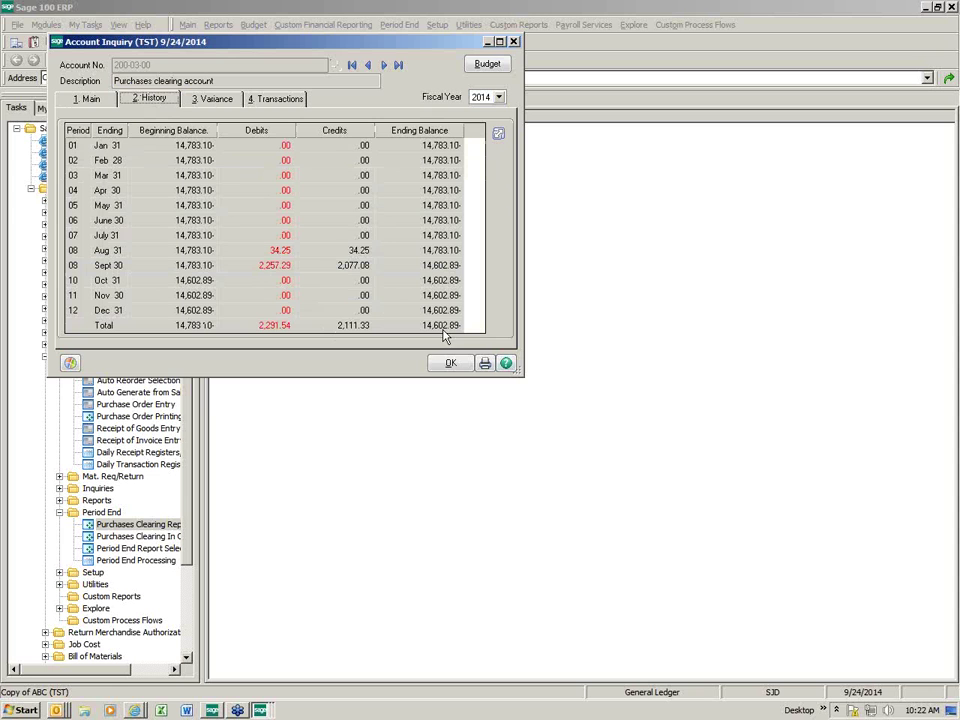
{"action": "left_click", "coordinate": [514, 43]}
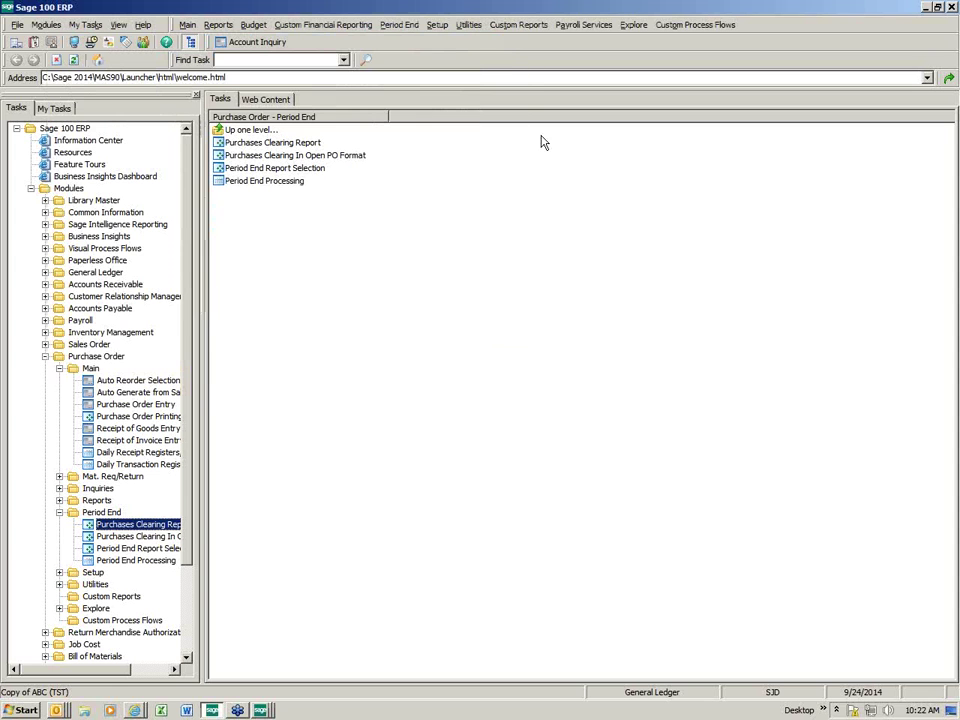
Step: Compare the ordered, received and invoiced quantities for the EIA RS323 connector and printer stand in the Purchases Clearing Report, then close the report
{"action": "left_click", "coordinate": [262, 712]}
{"action": "left_click", "coordinate": [340, 683]}
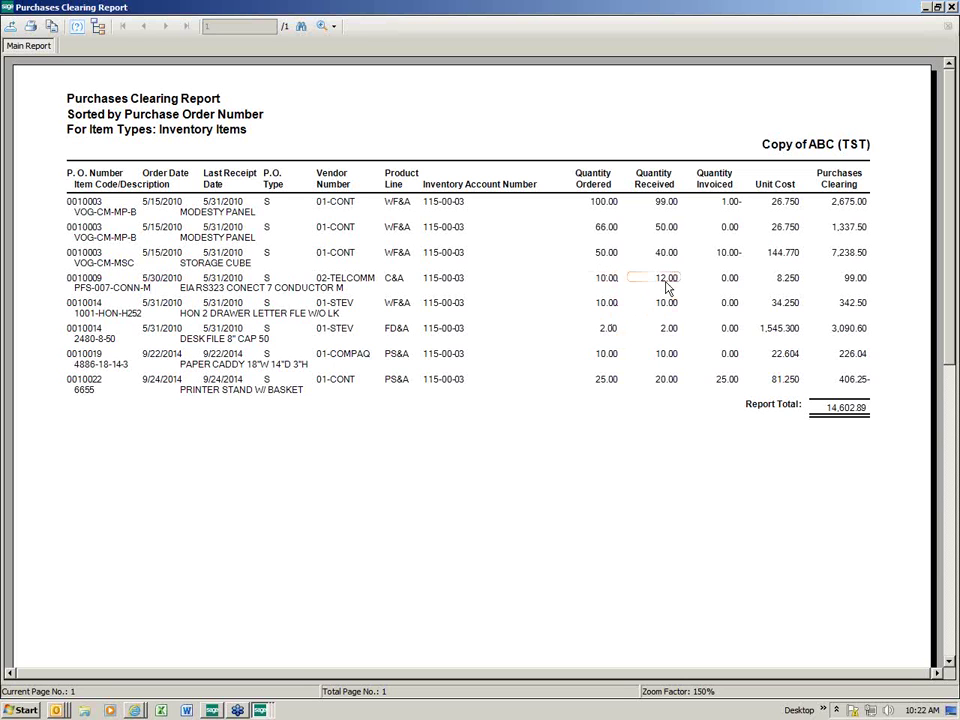
{"action": "left_click", "coordinate": [603, 284]}
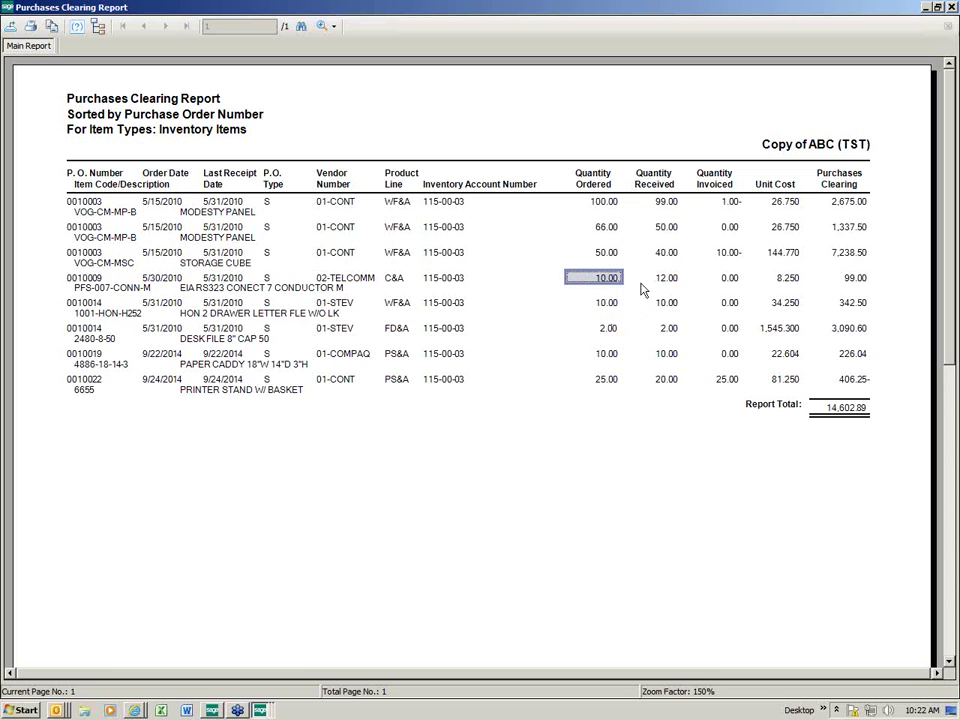
{"action": "left_click", "coordinate": [664, 281]}
{"action": "left_click", "coordinate": [612, 287]}
{"action": "left_click", "coordinate": [606, 382]}
{"action": "left_click", "coordinate": [668, 384]}
{"action": "left_click", "coordinate": [727, 384]}
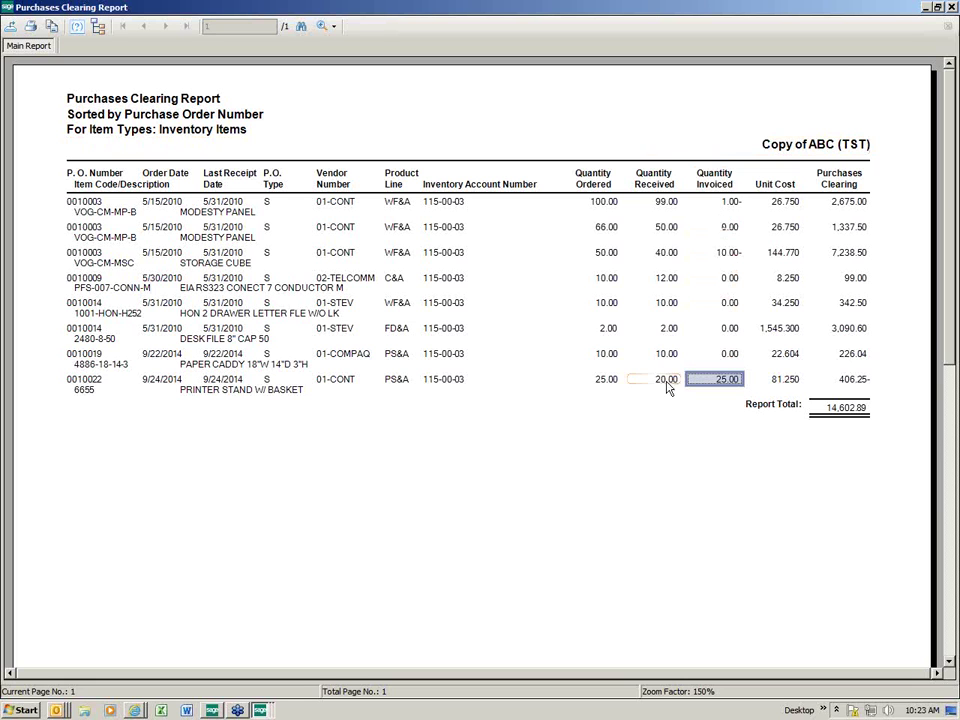
{"action": "left_click", "coordinate": [952, 7]}
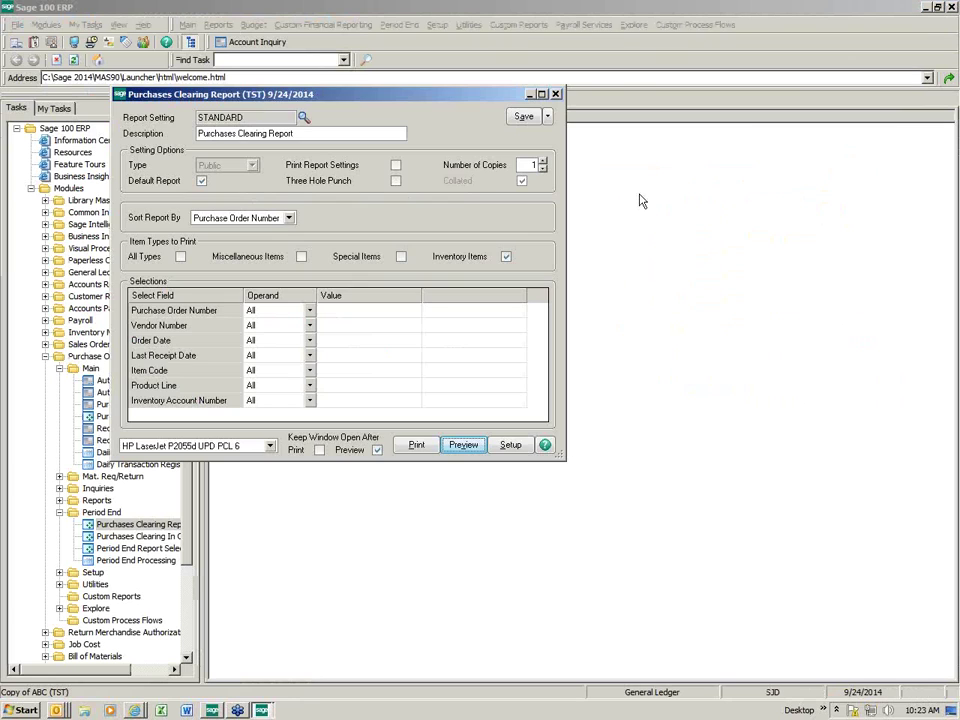
{"action": "left_click", "coordinate": [556, 97]}
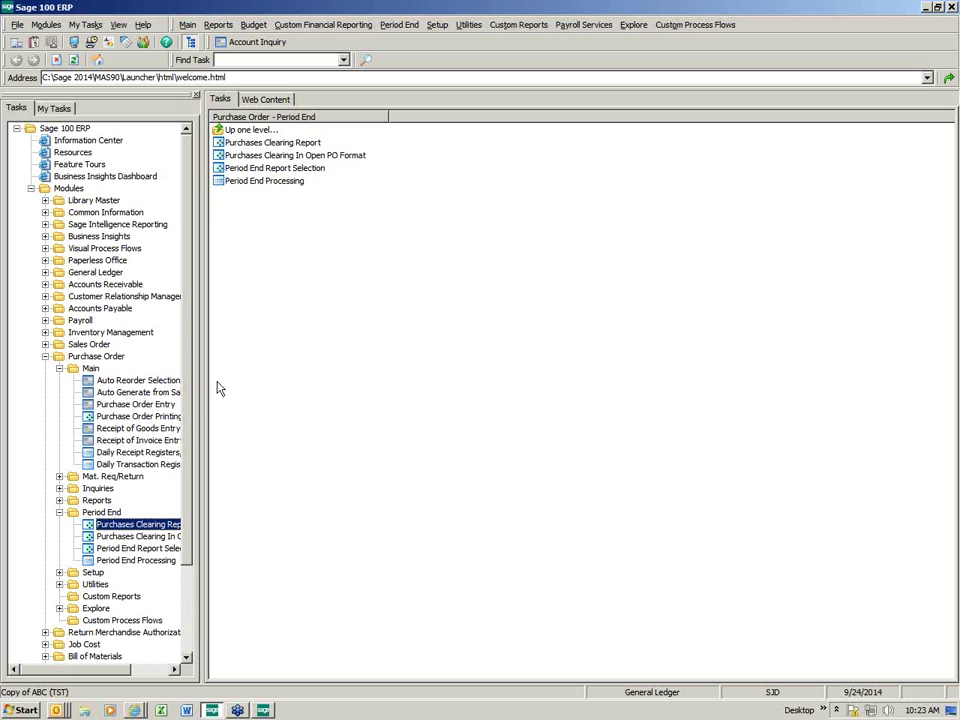
Step: Create a new standard purchase order for vendor United Computers
{"action": "left_click", "coordinate": [155, 405]}
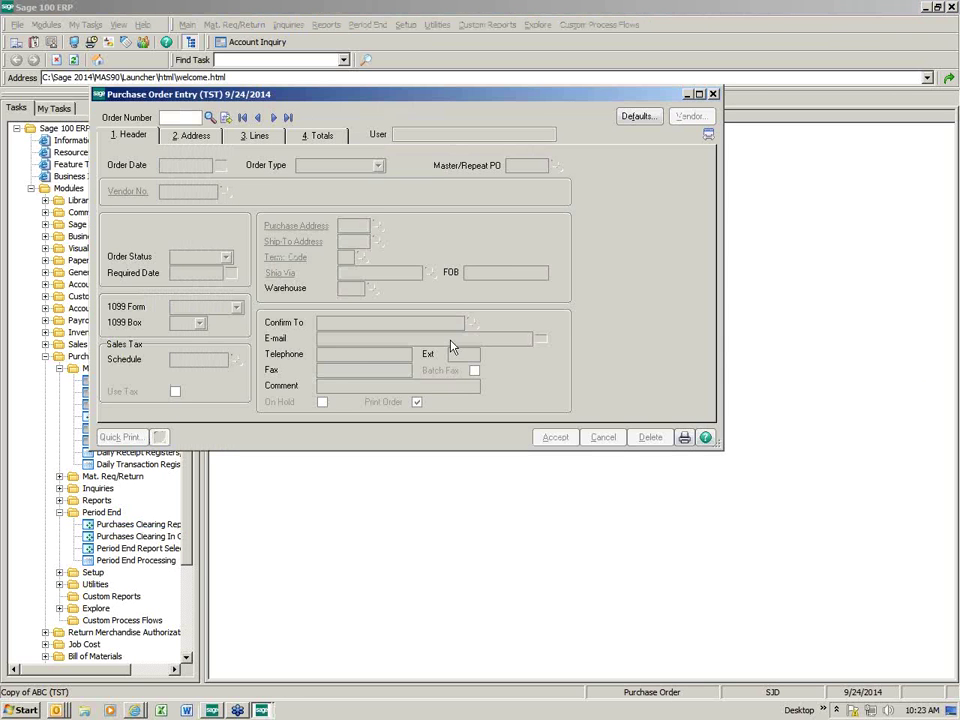
{"action": "left_click", "coordinate": [225, 117]}
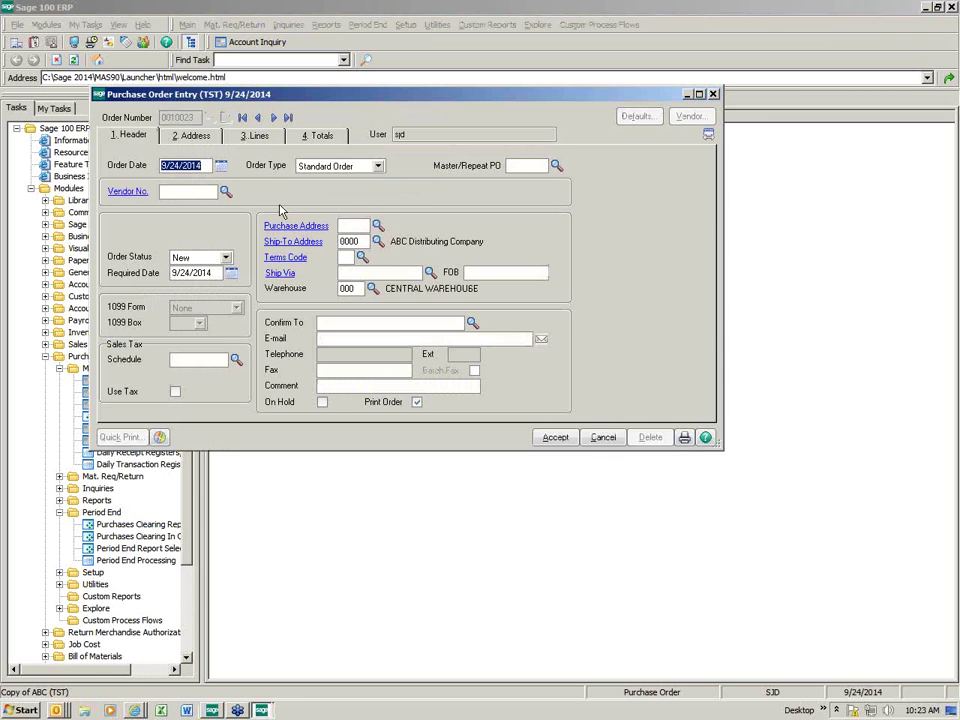
{"action": "left_click", "coordinate": [226, 194]}
{"action": "left_click", "coordinate": [225, 192]}
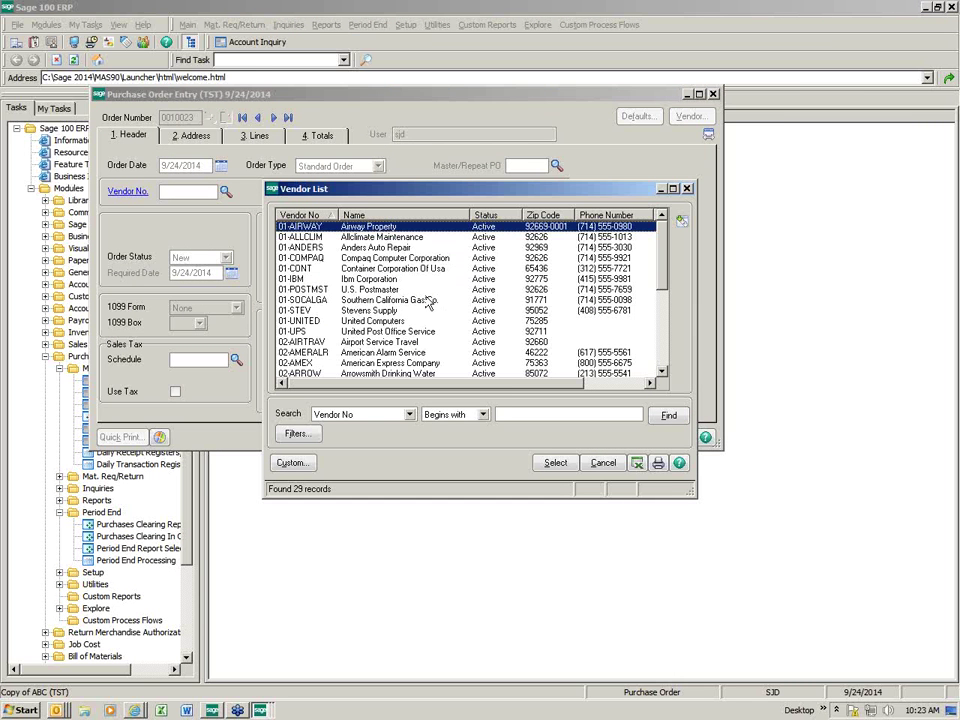
{"action": "double_click", "coordinate": [376, 321]}
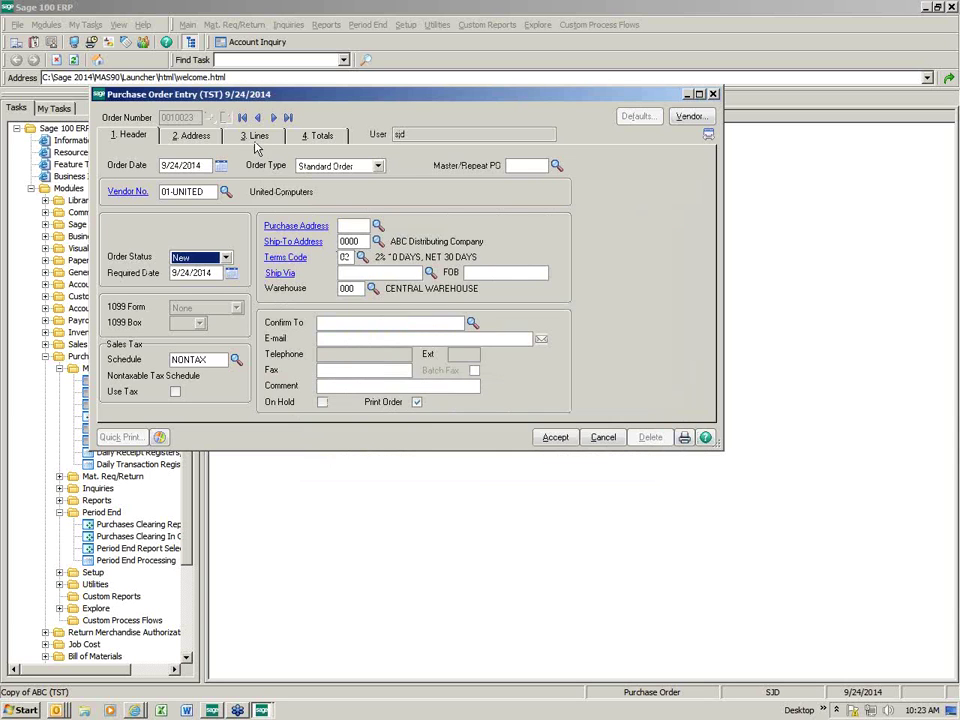
{"action": "left_click", "coordinate": [255, 137]}
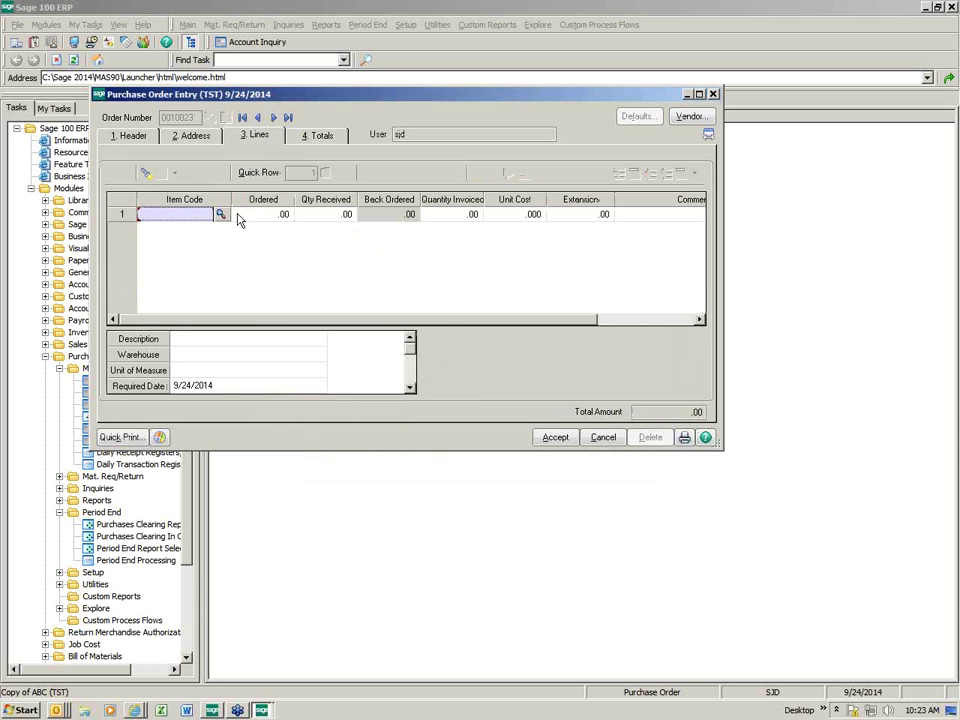
{"action": "left_click", "coordinate": [222, 215]}
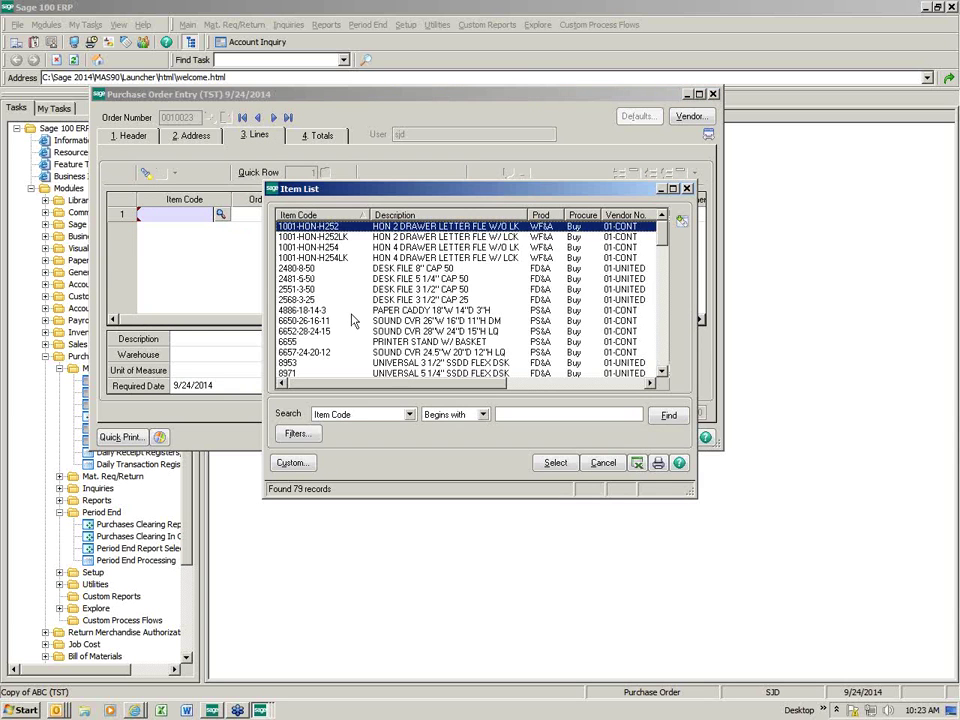
{"action": "left_click", "coordinate": [320, 353]}
{"action": "double_click", "coordinate": [320, 358]}
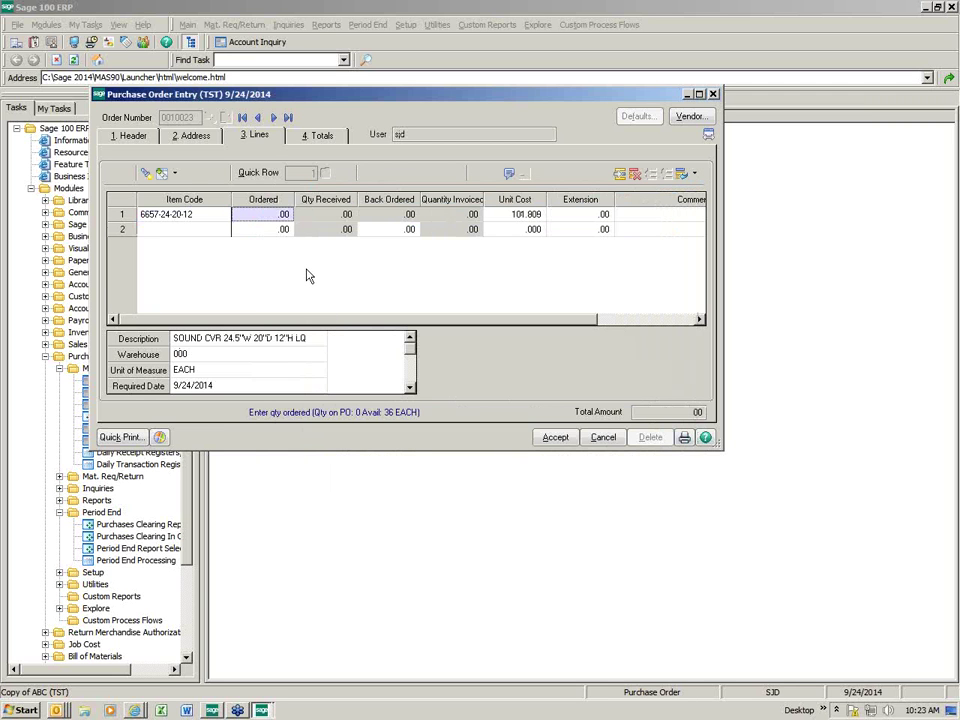
{"action": "type", "text": "10"}
{"action": "key", "text": "Tab"}
{"action": "key", "text": "Tab"}
{"action": "key", "text": "Tab"}
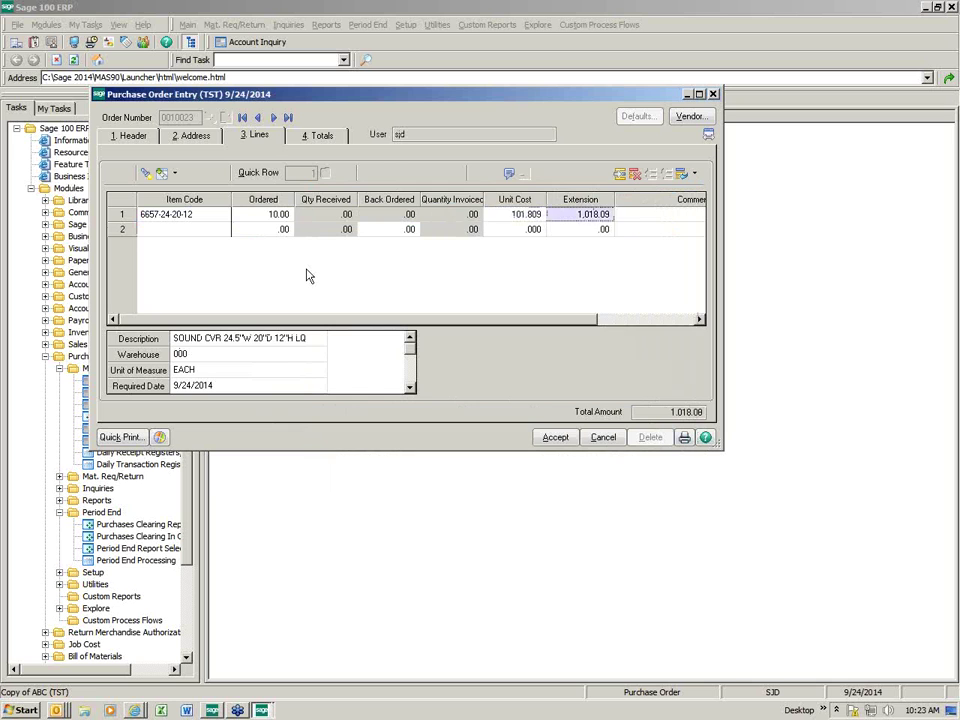
{"action": "key", "text": "Tab"}
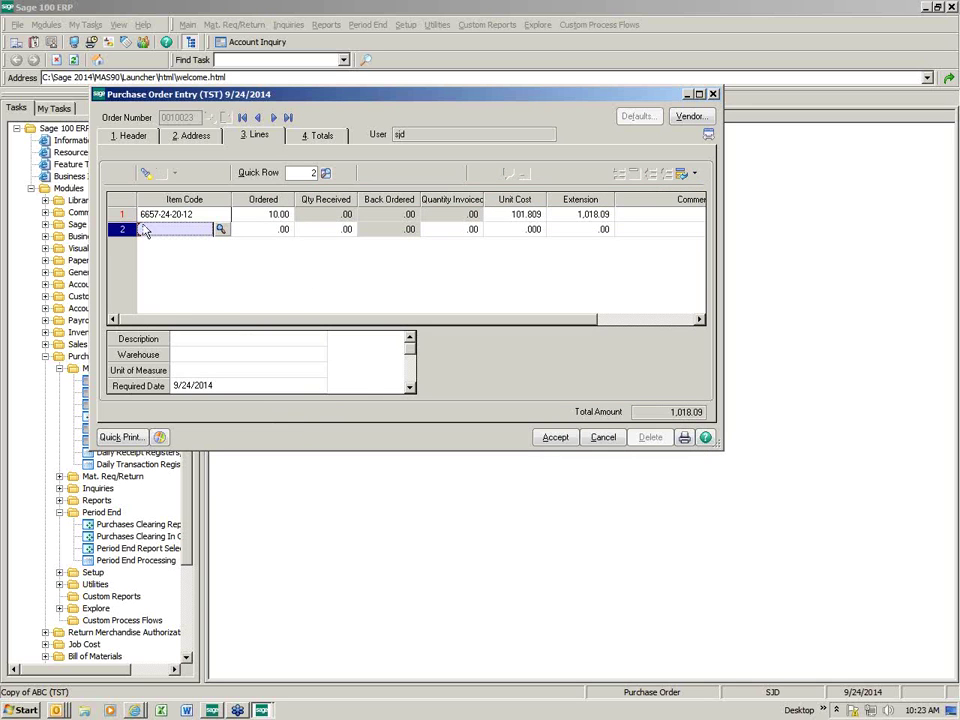
Step: Check the totals of the new United Computers purchase order, accept the order, and close Purchase Order Entry
{"action": "left_click", "coordinate": [323, 136]}
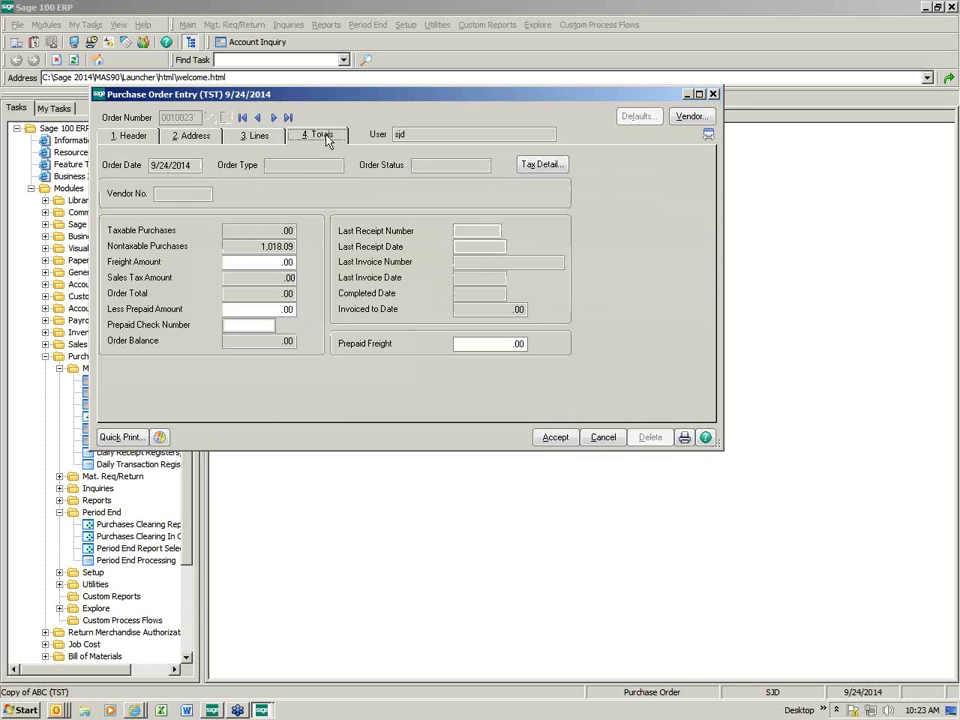
{"action": "left_click", "coordinate": [554, 438]}
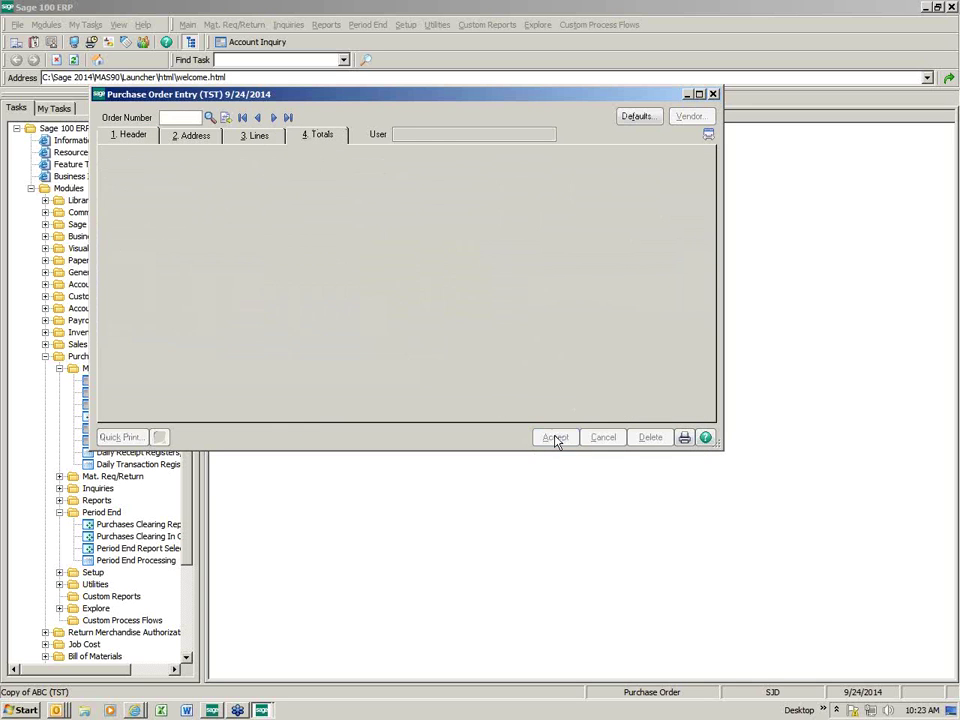
{"action": "left_click", "coordinate": [713, 94]}
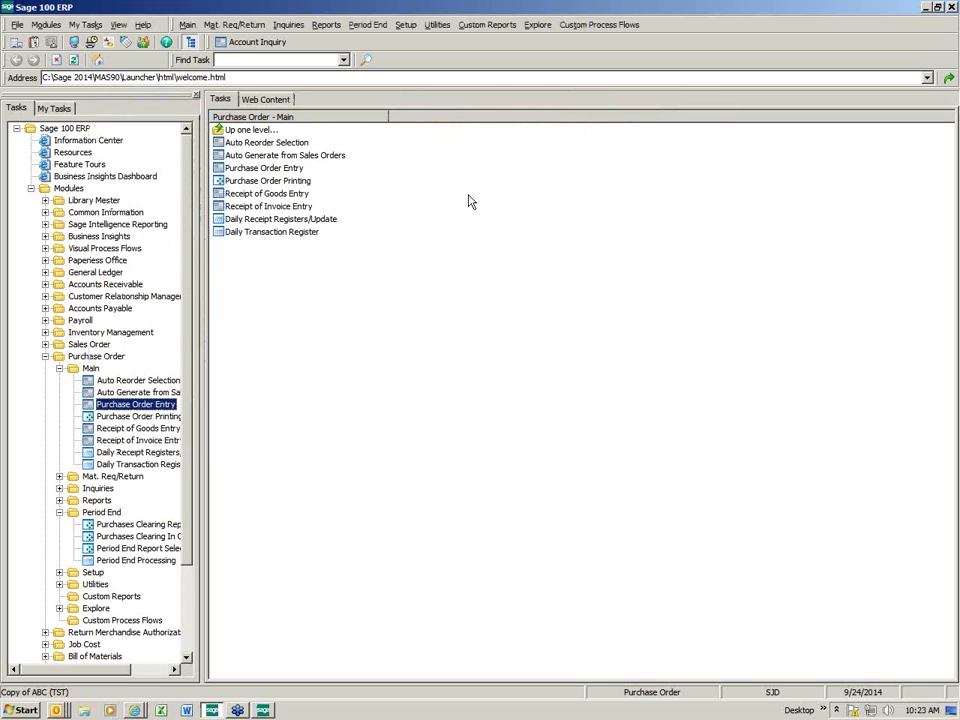
Step: Start a new receipt of goods against the United Computers purchase order dated 9/24/2014
{"action": "left_click", "coordinate": [273, 195]}
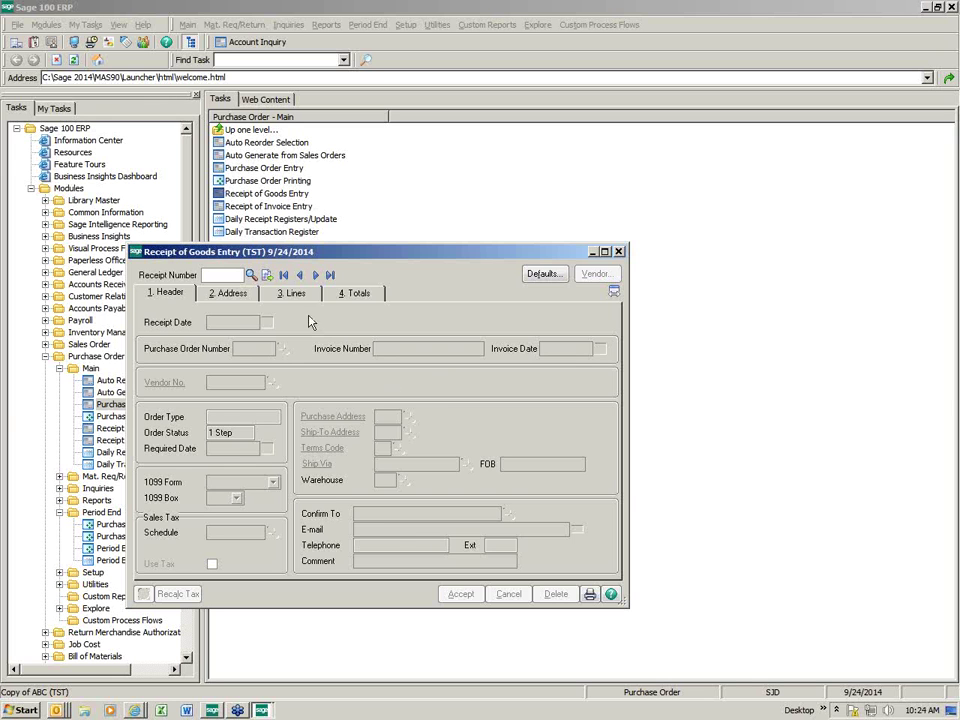
{"action": "left_click", "coordinate": [266, 274]}
{"action": "left_click", "coordinate": [283, 348]}
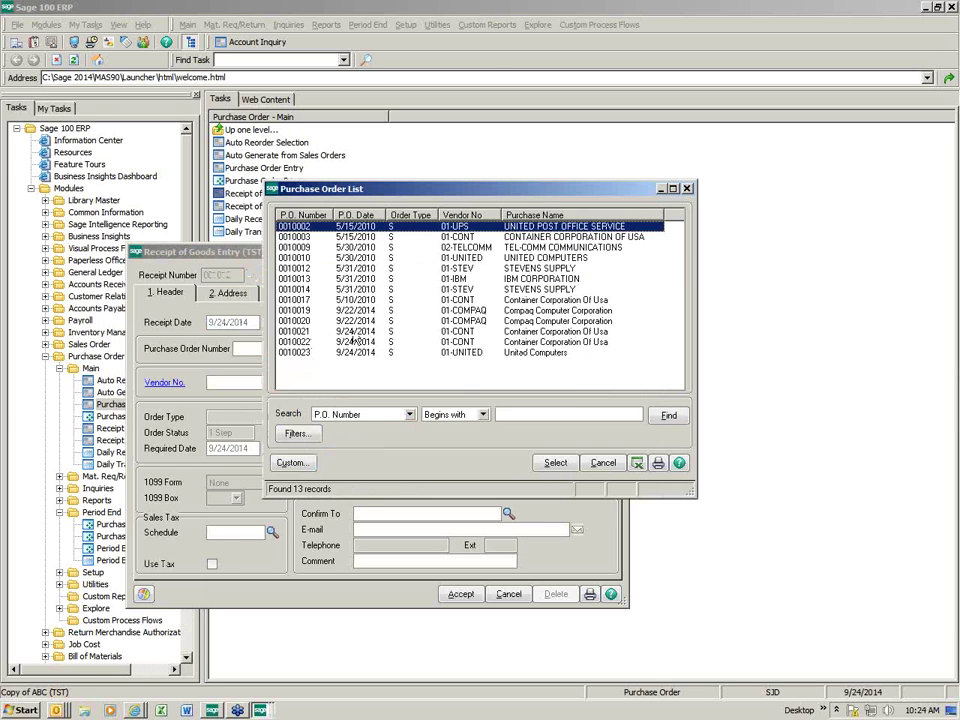
{"action": "double_click", "coordinate": [345, 352]}
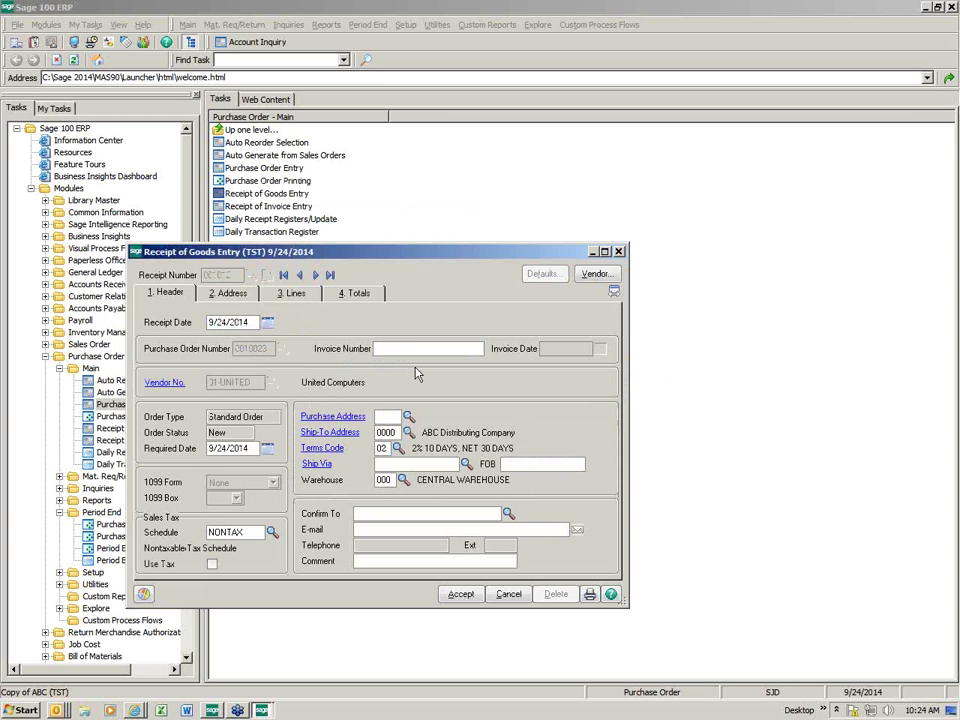
Step: Receive the complete United Computers purchase order, check the receipt totals, and accept the goods receipt
{"action": "left_click", "coordinate": [292, 292]}
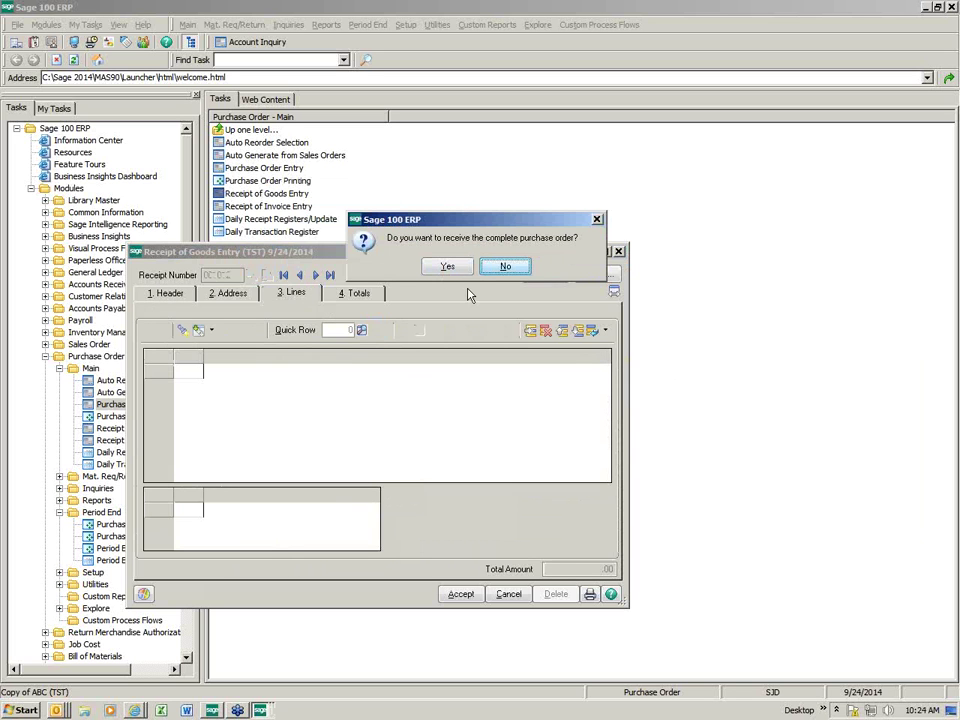
{"action": "left_click", "coordinate": [447, 266]}
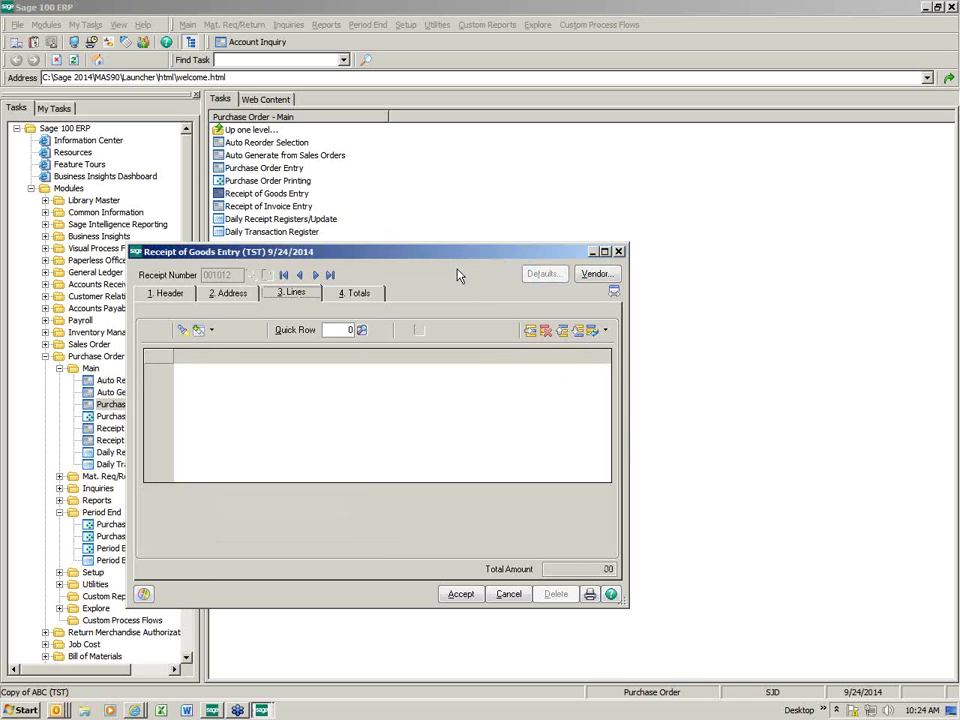
{"action": "left_click", "coordinate": [359, 298]}
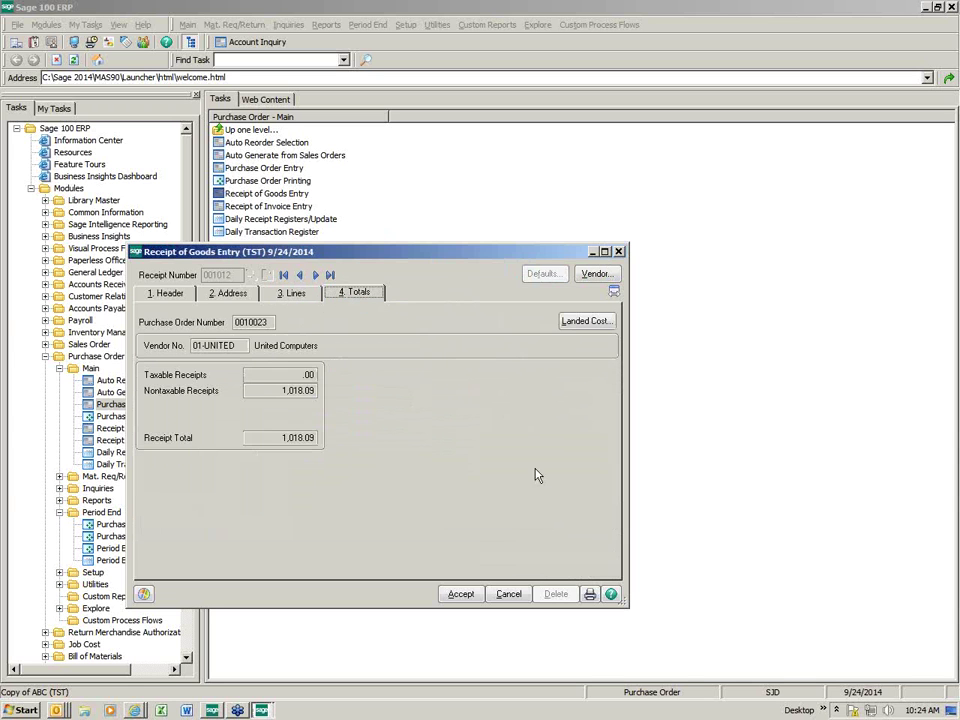
{"action": "left_click", "coordinate": [461, 595]}
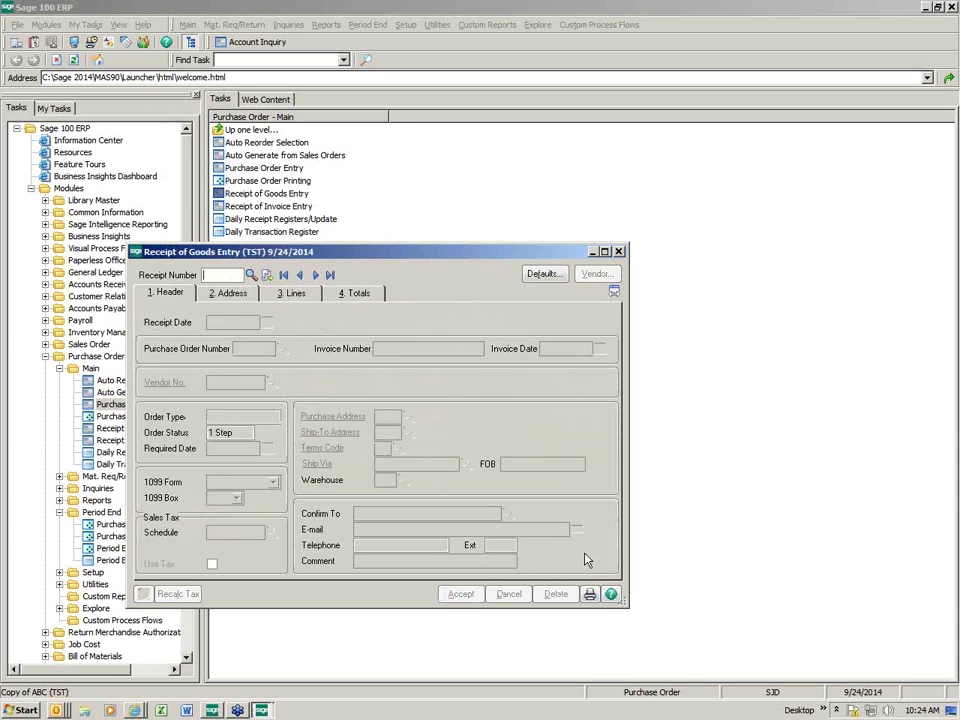
Step: Print the Receipt of Goods Register for the new receipt without printing the Back Order Fill Report
{"action": "left_click", "coordinate": [590, 595]}
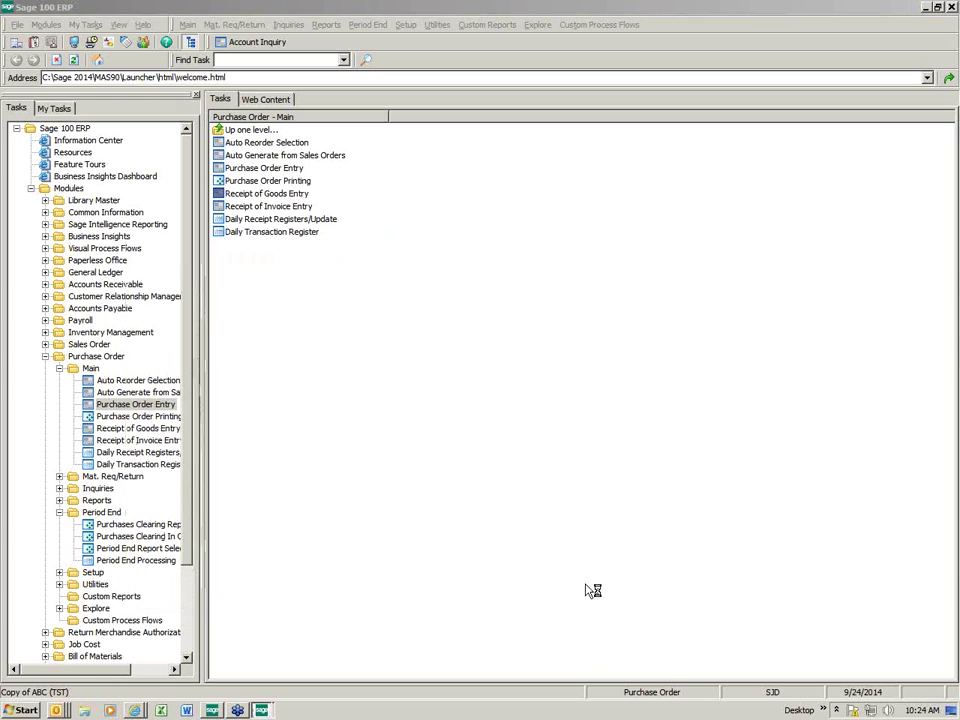
{"action": "left_click", "coordinate": [534, 430]}
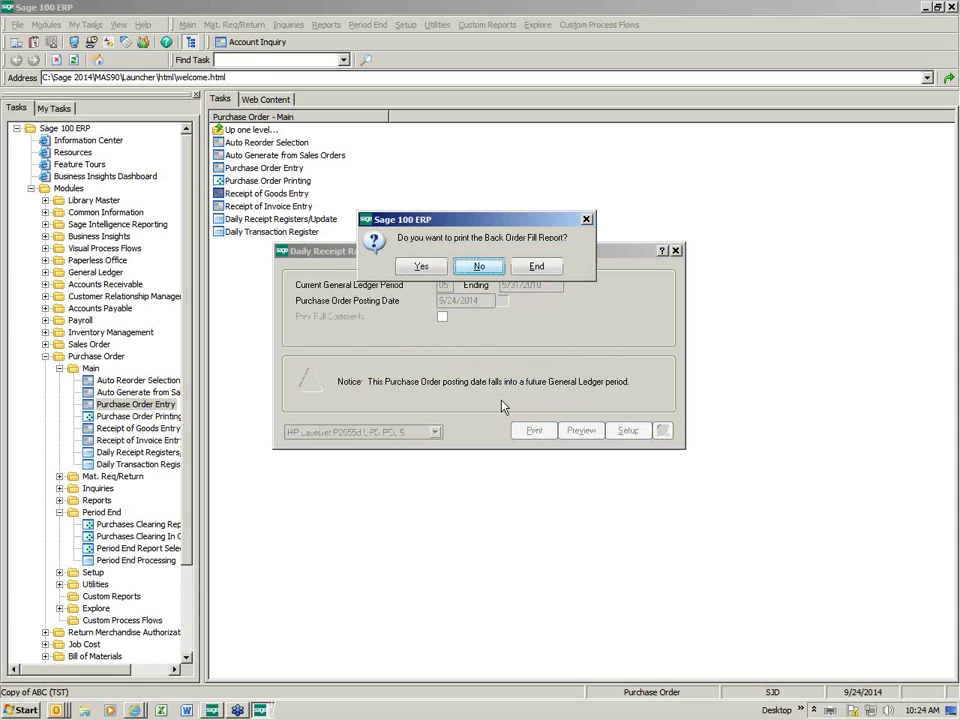
{"action": "left_click", "coordinate": [480, 266]}
{"action": "left_click", "coordinate": [506, 266]}
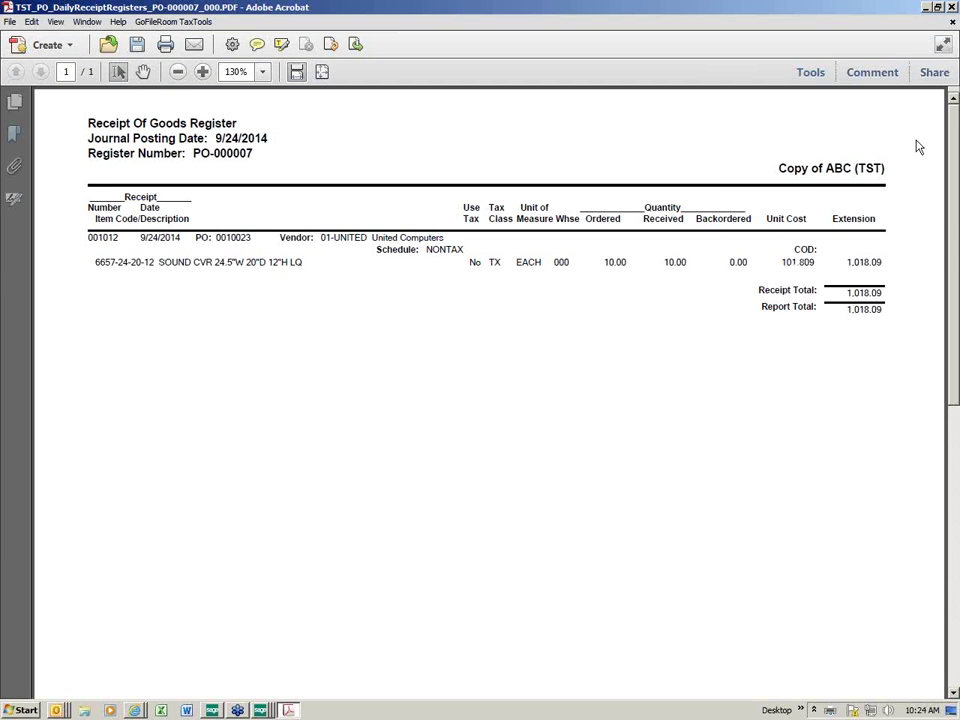
Step: Close the printed report and update the Receipt of Goods Register without printing the Daily Transaction Register
{"action": "left_click", "coordinate": [952, 7]}
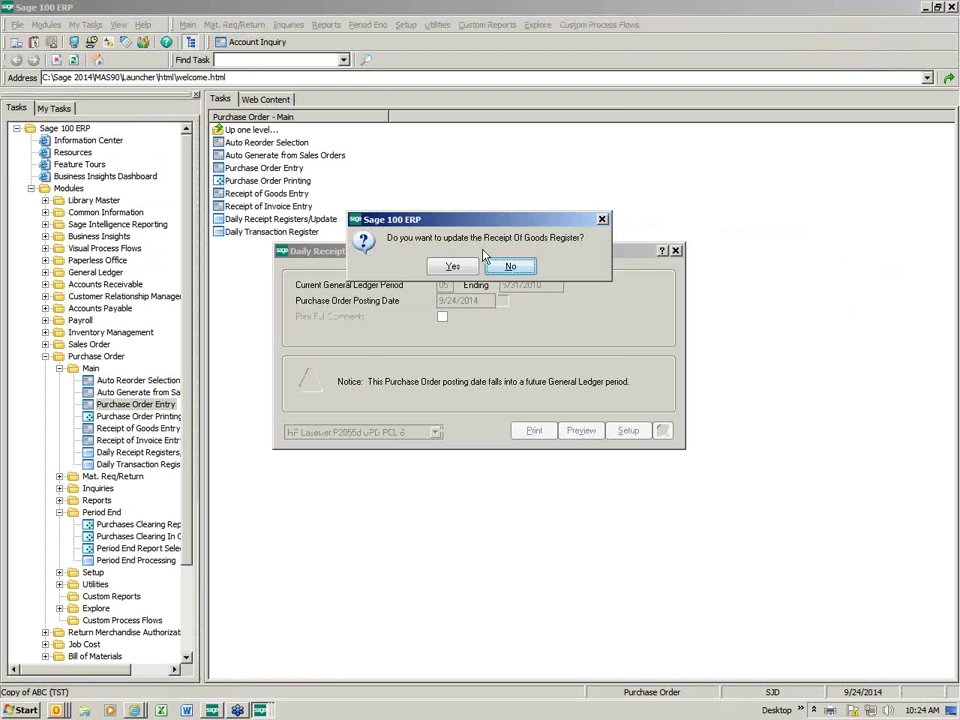
{"action": "left_click", "coordinate": [454, 266]}
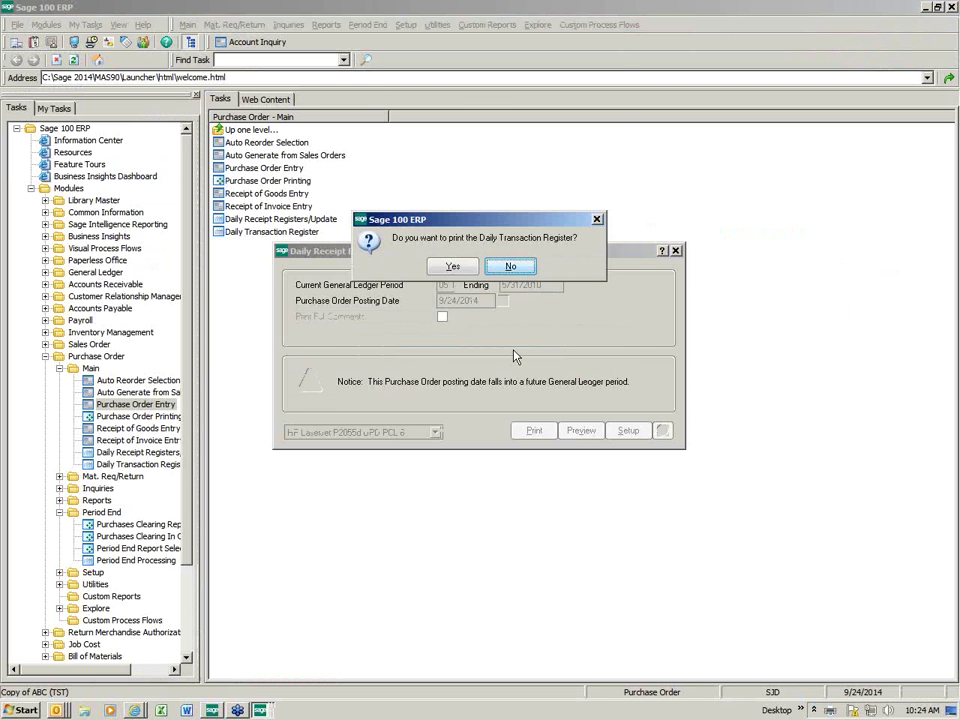
{"action": "left_click", "coordinate": [512, 266]}
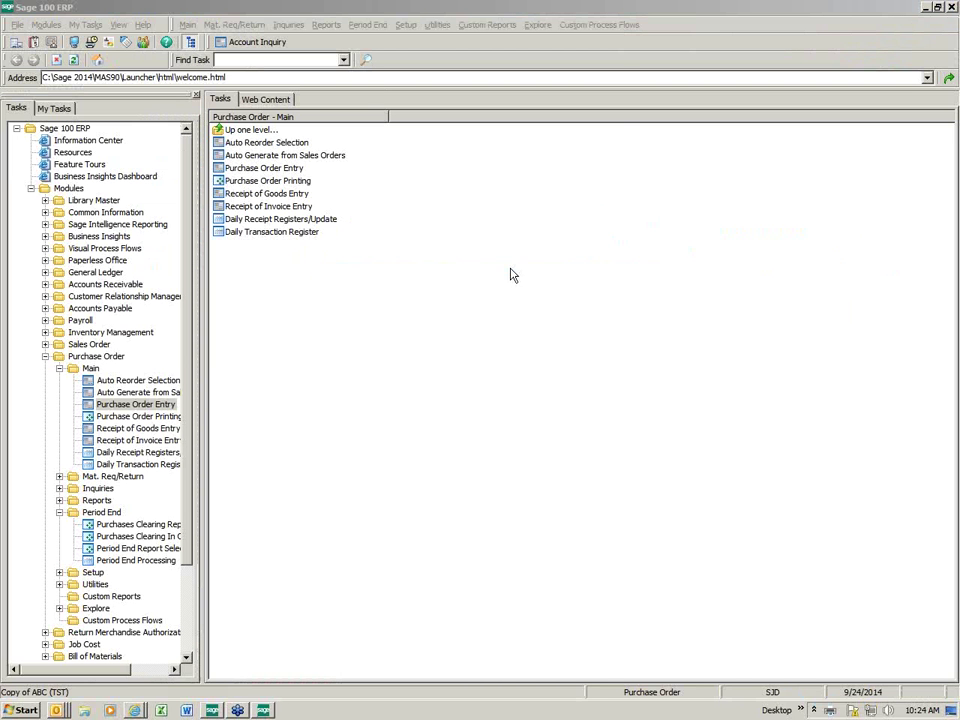
Step: Start a new Receipt of Invoice entry for the United Computers purchase order with invoice number 846
{"action": "left_click", "coordinate": [255, 207]}
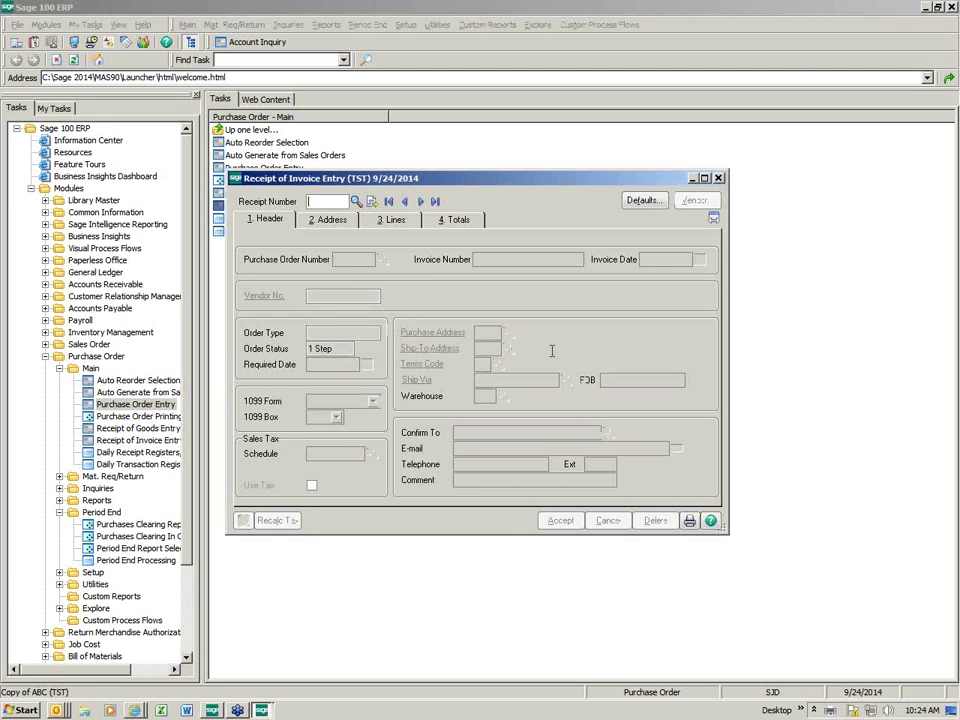
{"action": "left_click", "coordinate": [371, 203]}
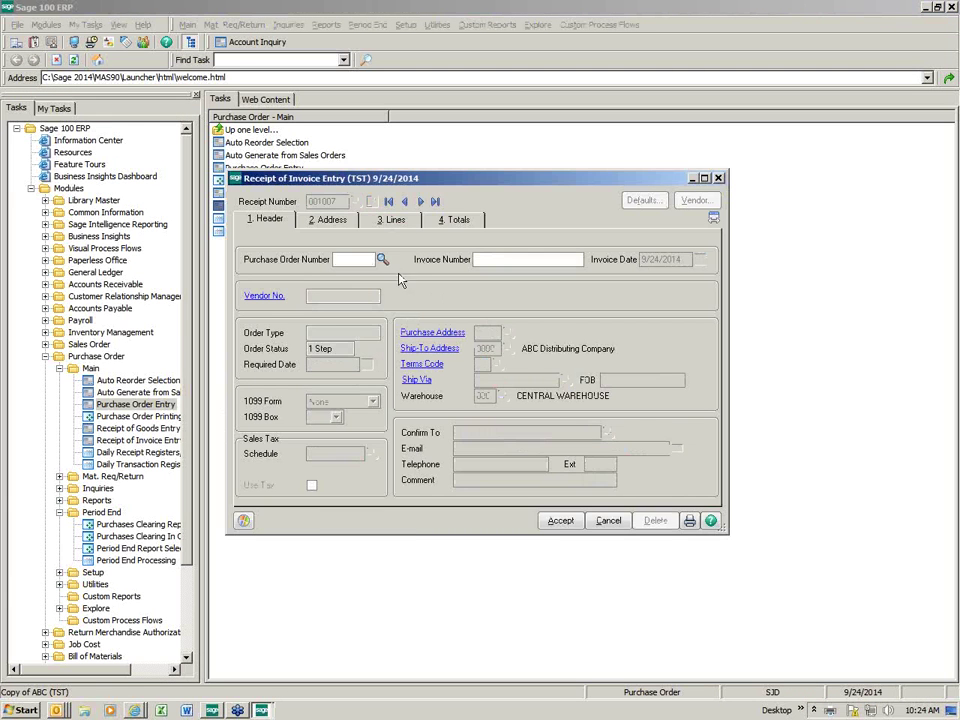
{"action": "left_click", "coordinate": [382, 259]}
{"action": "double_click", "coordinate": [451, 363]}
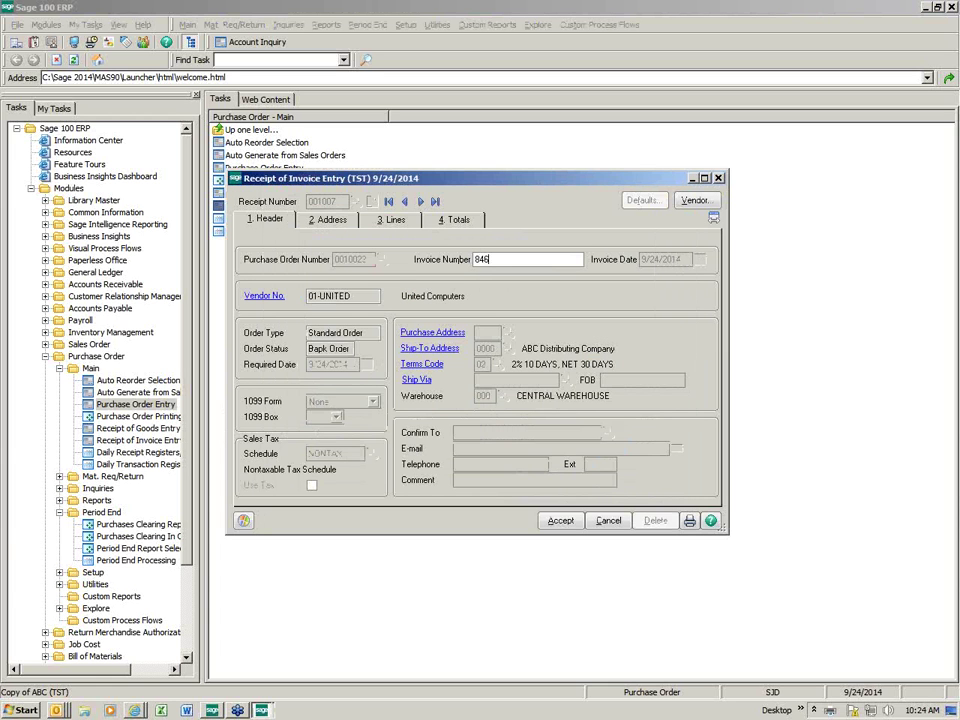
{"action": "key", "text": "Tab"}
{"action": "left_click", "coordinate": [396, 221]}
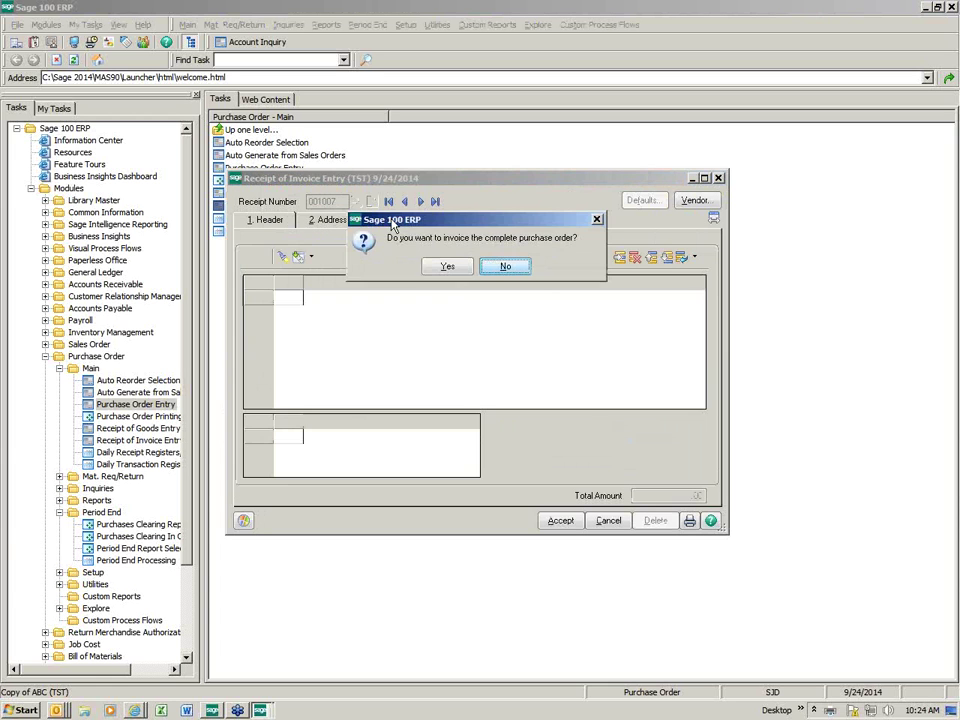
{"action": "left_click", "coordinate": [450, 271]}
{"action": "left_click", "coordinate": [536, 297]}
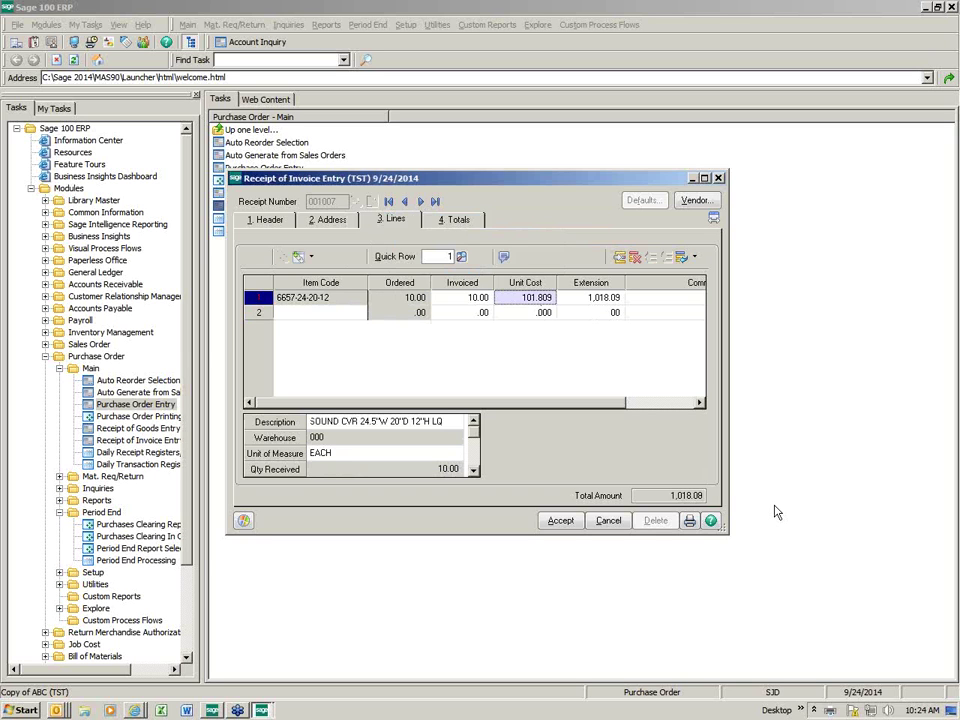
{"action": "type", "text": "130"}
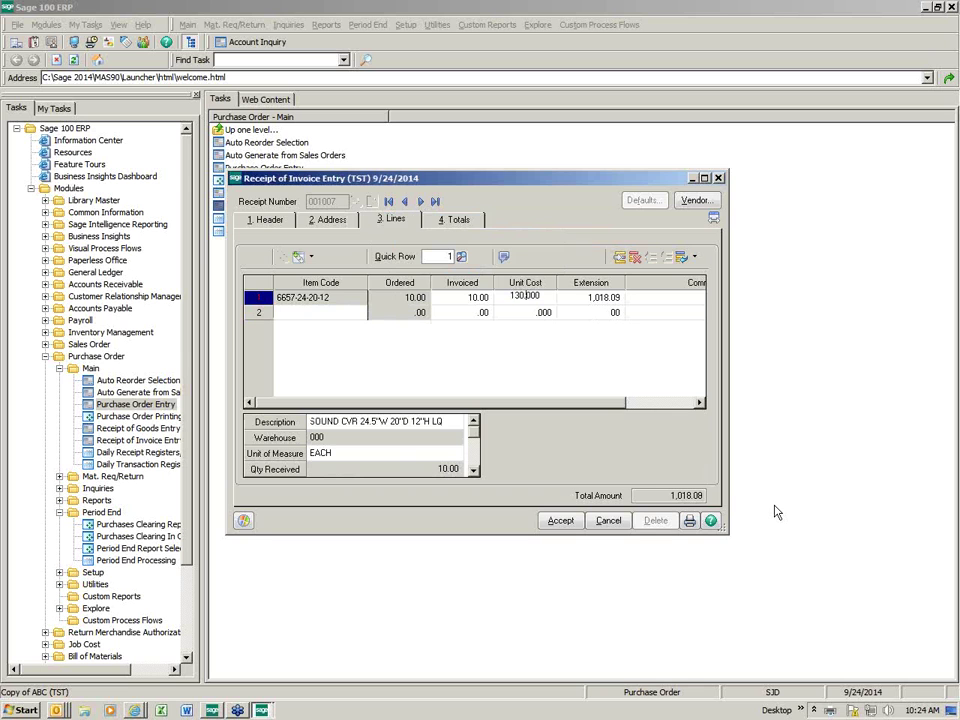
{"action": "key", "text": "Tab"}
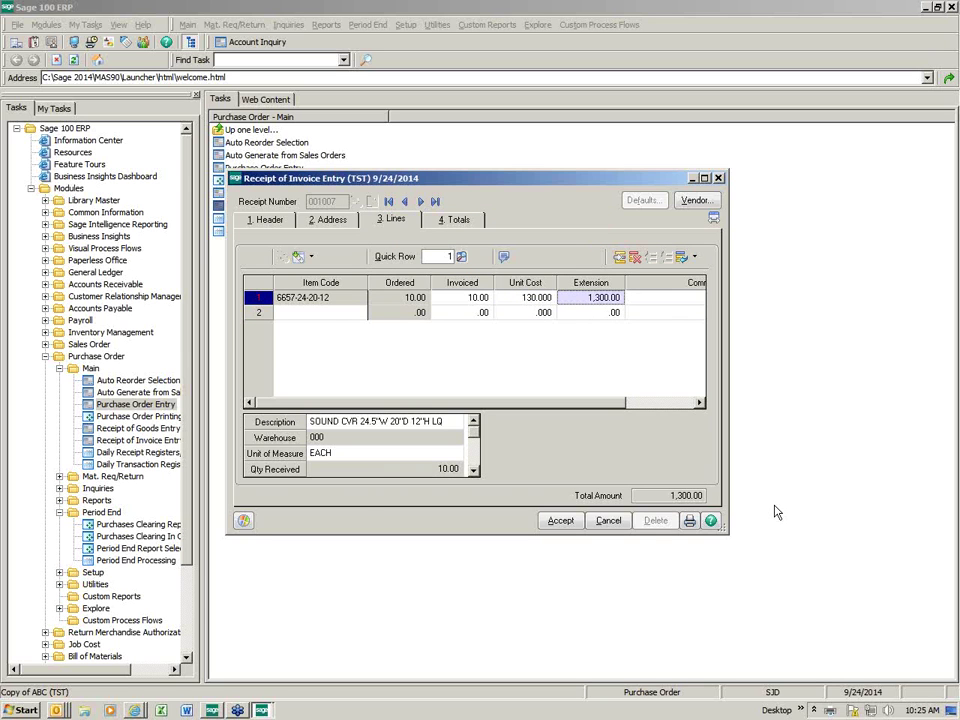
Step: Move the Qty Received field into the line grid between Ordered and Invoiced, and widen the invoice entry window
{"action": "left_click_drag", "start_coordinate": [308, 470], "coordinate": [446, 293]}
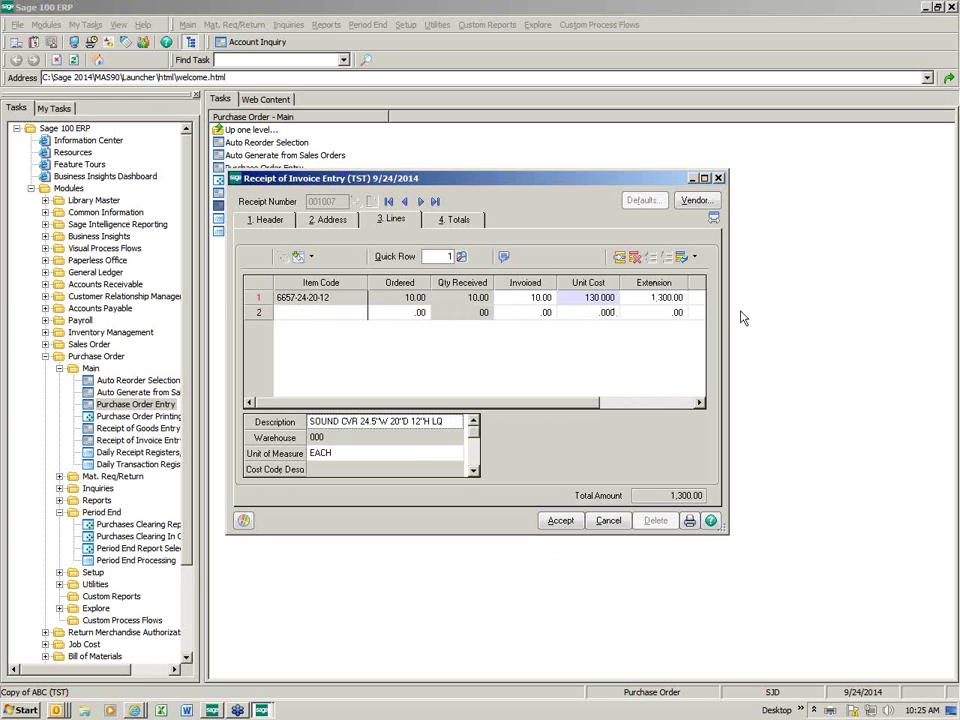
{"action": "left_click_drag", "start_coordinate": [729, 313], "coordinate": [818, 330]}
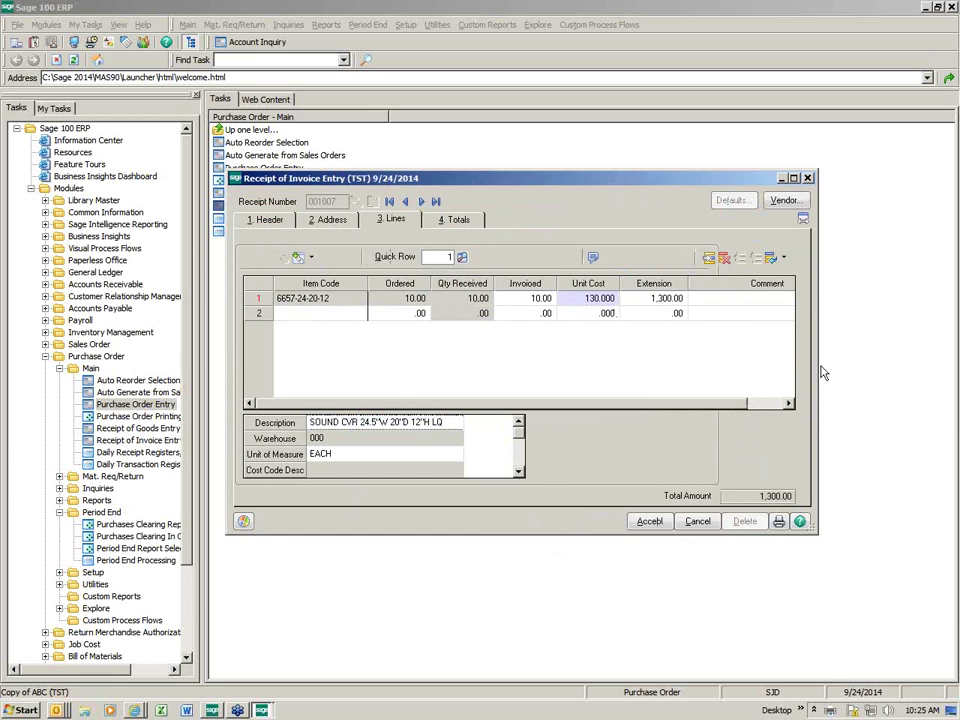
Step: Clear the discount amount in the invoice totals and accept the invoice receipt
{"action": "left_click", "coordinate": [457, 218]}
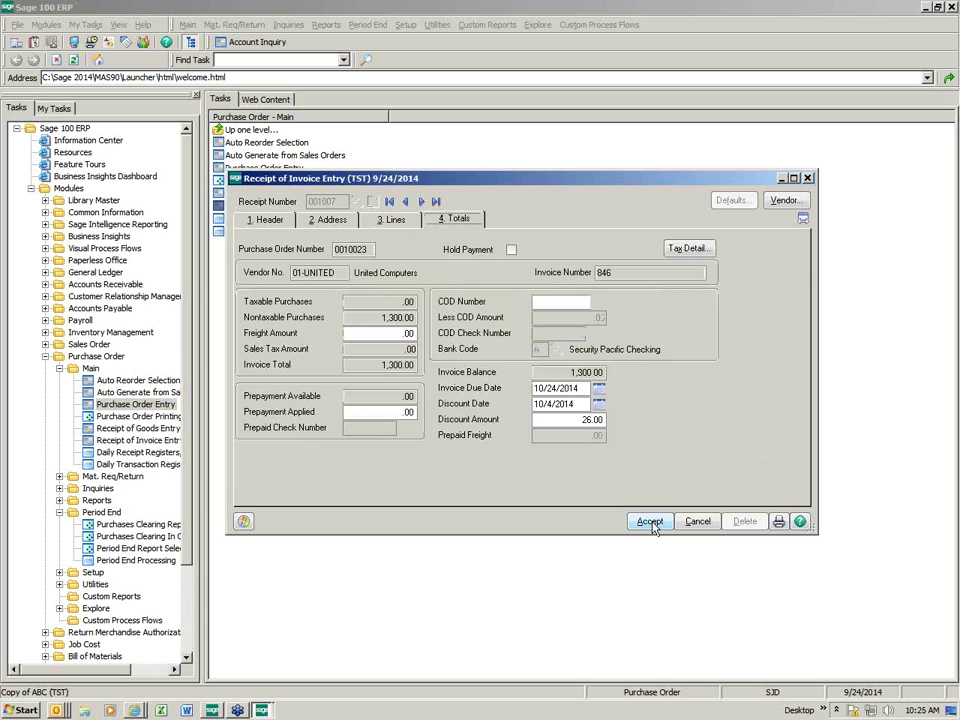
{"action": "left_click", "coordinate": [585, 419]}
{"action": "key", "text": "Delete"}
{"action": "left_click", "coordinate": [650, 522]}
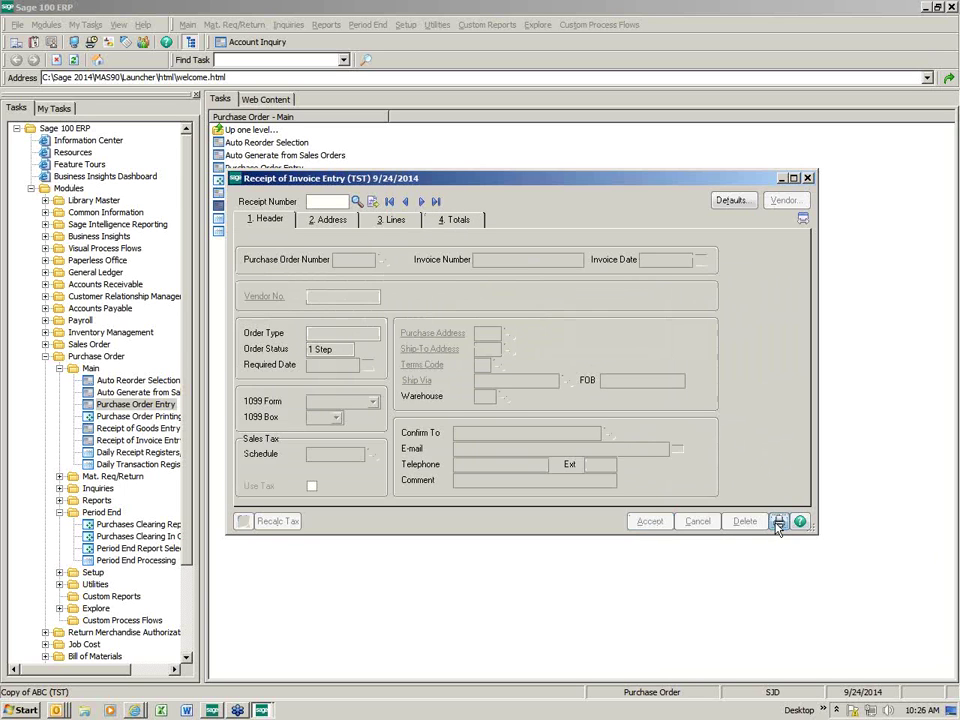
Step: Print the Daily Receipt Registers for the invoice and review the pages through the Receipt/Invoice Variance Register
{"action": "left_click", "coordinate": [778, 522]}
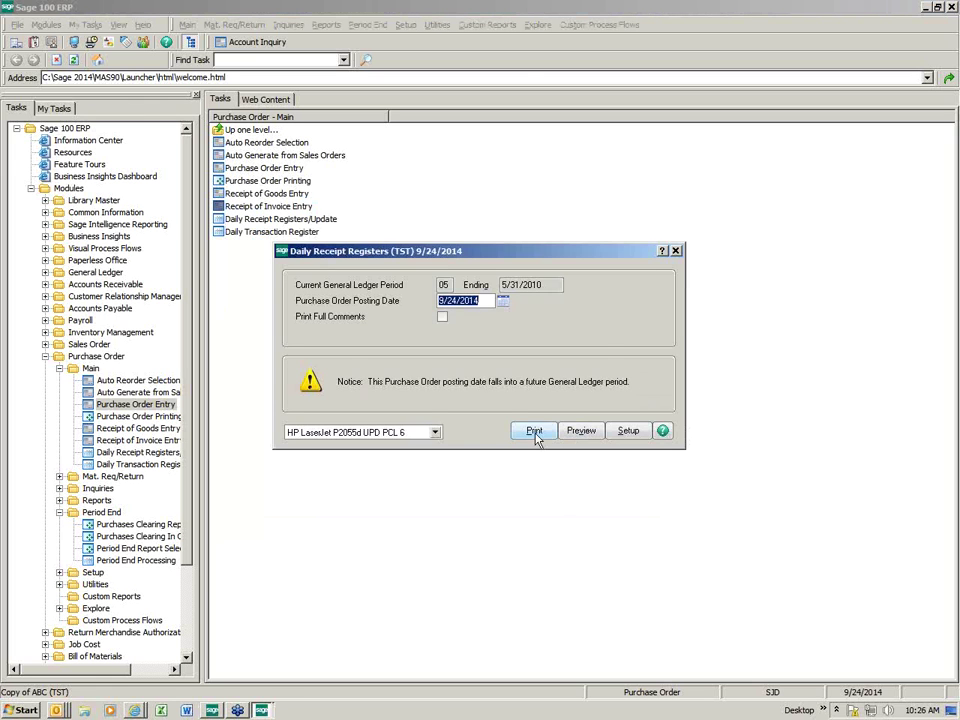
{"action": "left_click", "coordinate": [535, 432]}
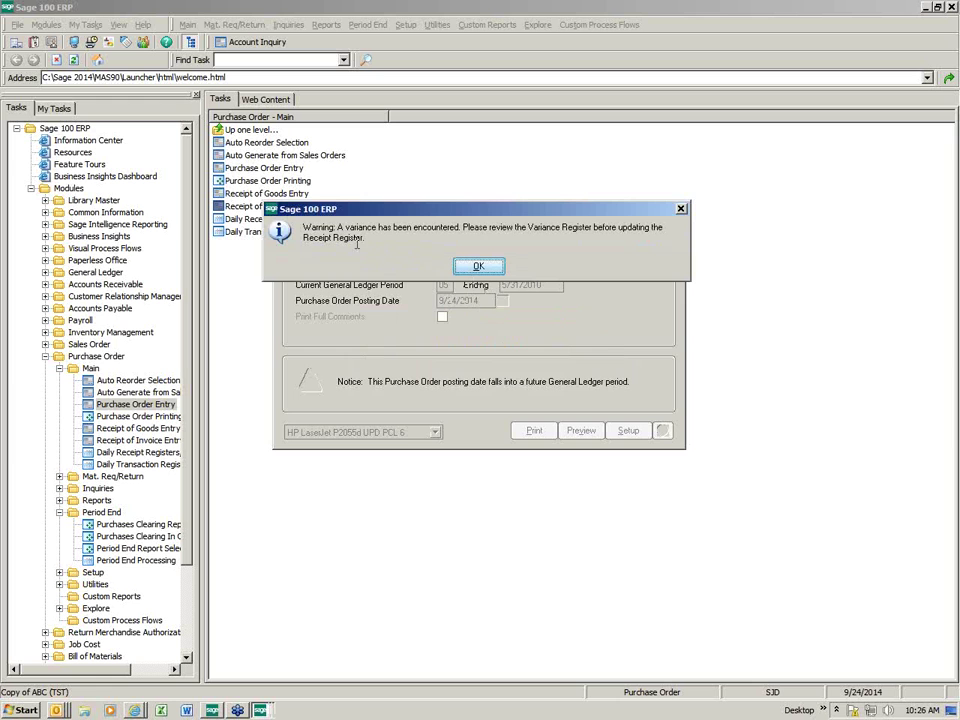
{"action": "left_click", "coordinate": [478, 268]}
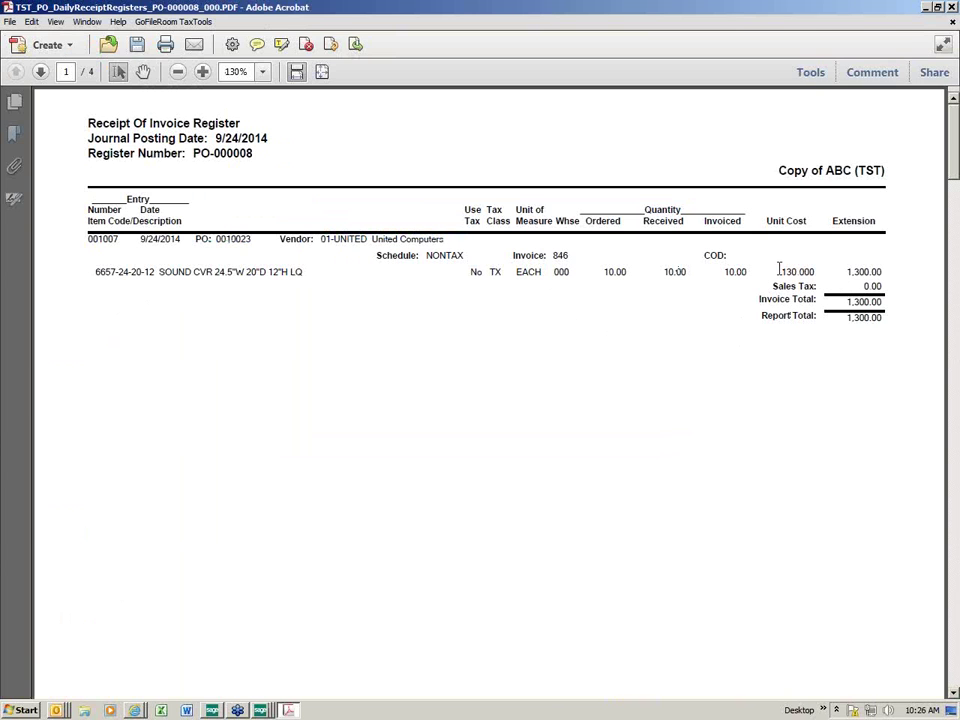
{"action": "left_click_drag", "start_coordinate": [778, 268], "coordinate": [815, 272]}
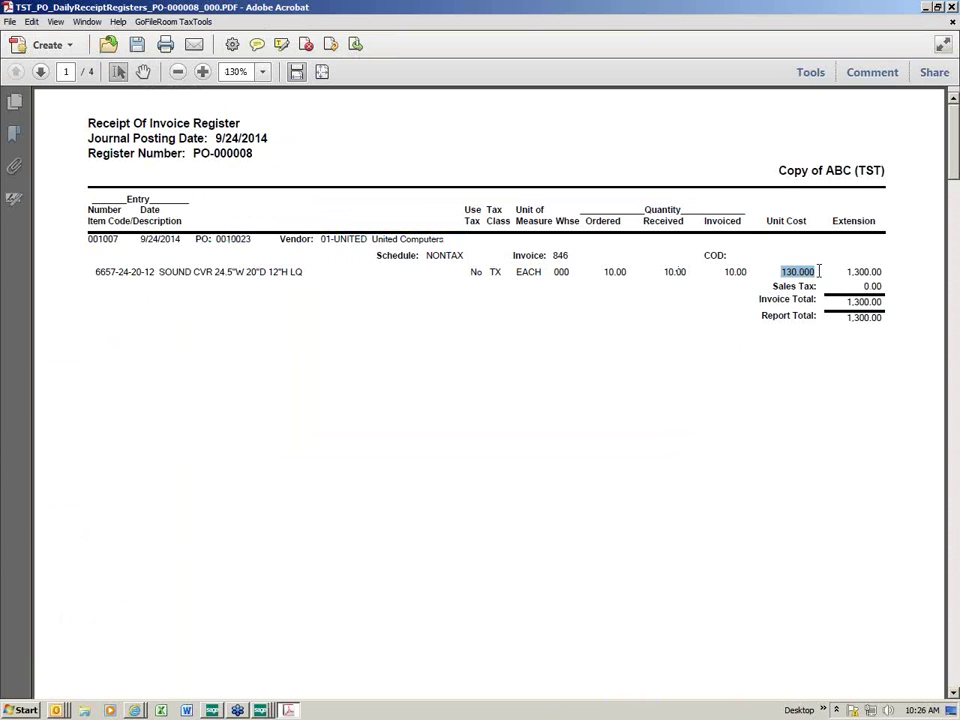
{"action": "left_click", "coordinate": [40, 71]}
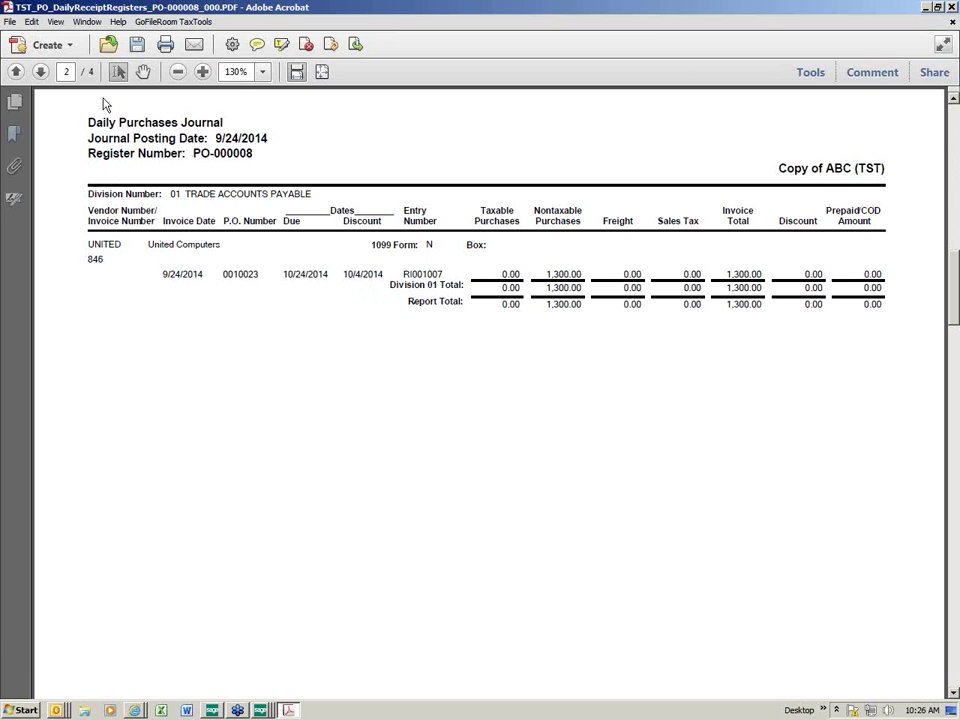
{"action": "left_click", "coordinate": [41, 72]}
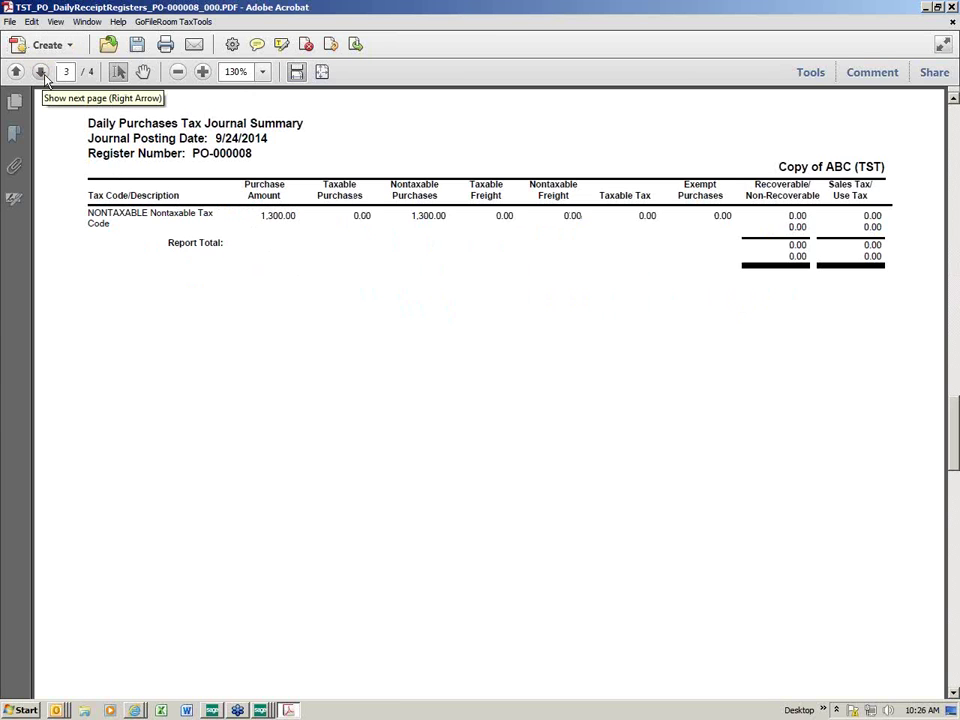
{"action": "left_click", "coordinate": [41, 72]}
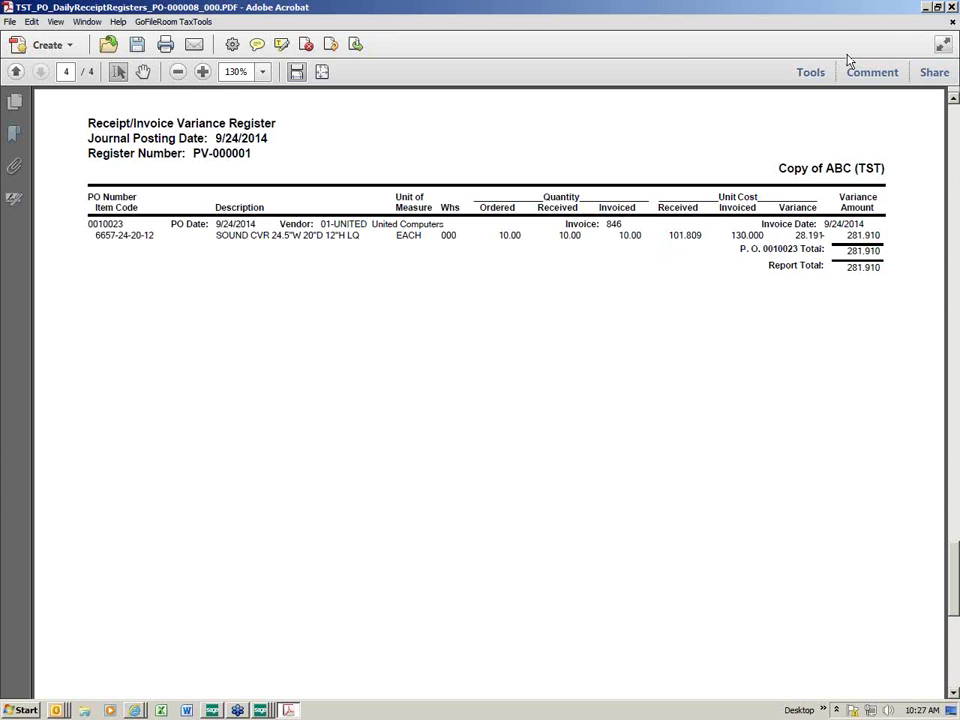
Step: Update the Daily Receipt Registers and print the Daily Transaction Register
{"action": "left_click", "coordinate": [927, 8]}
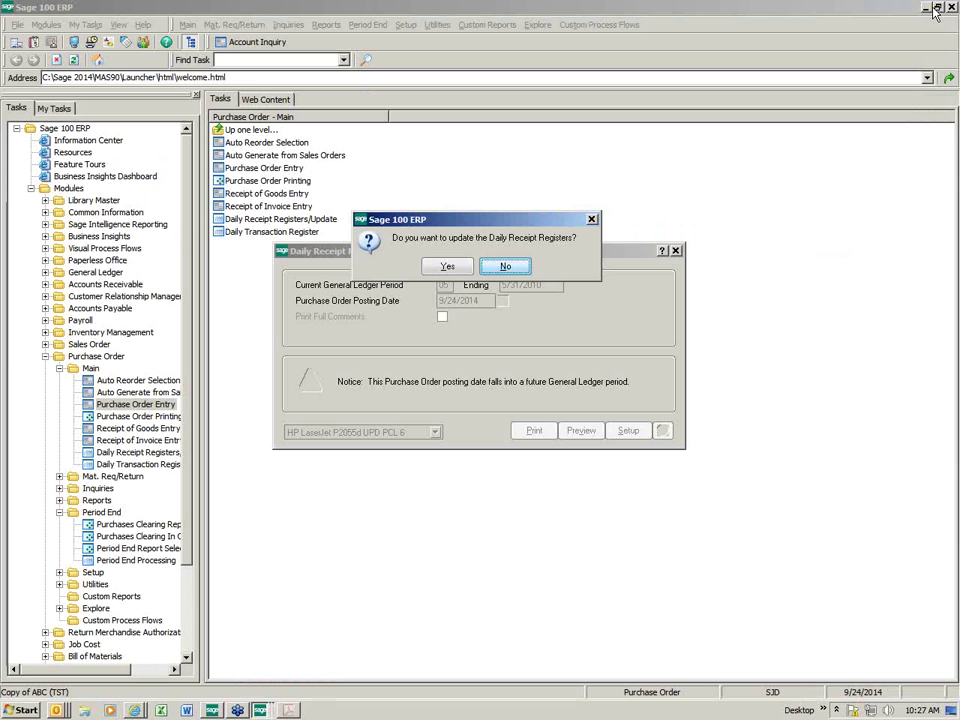
{"action": "left_click", "coordinate": [448, 266]}
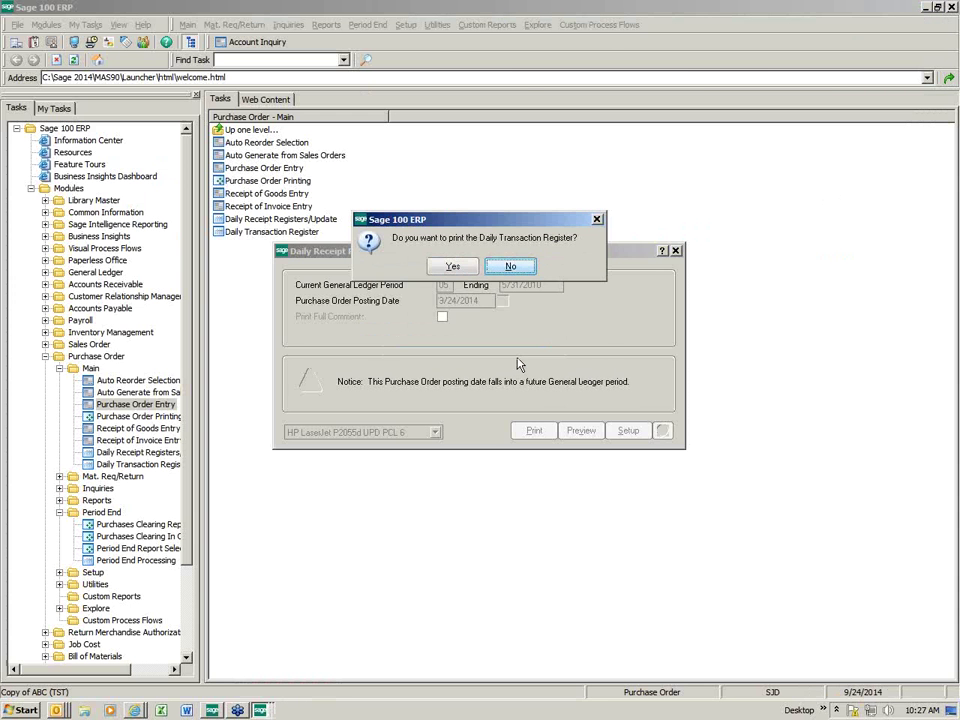
{"action": "left_click", "coordinate": [453, 266]}
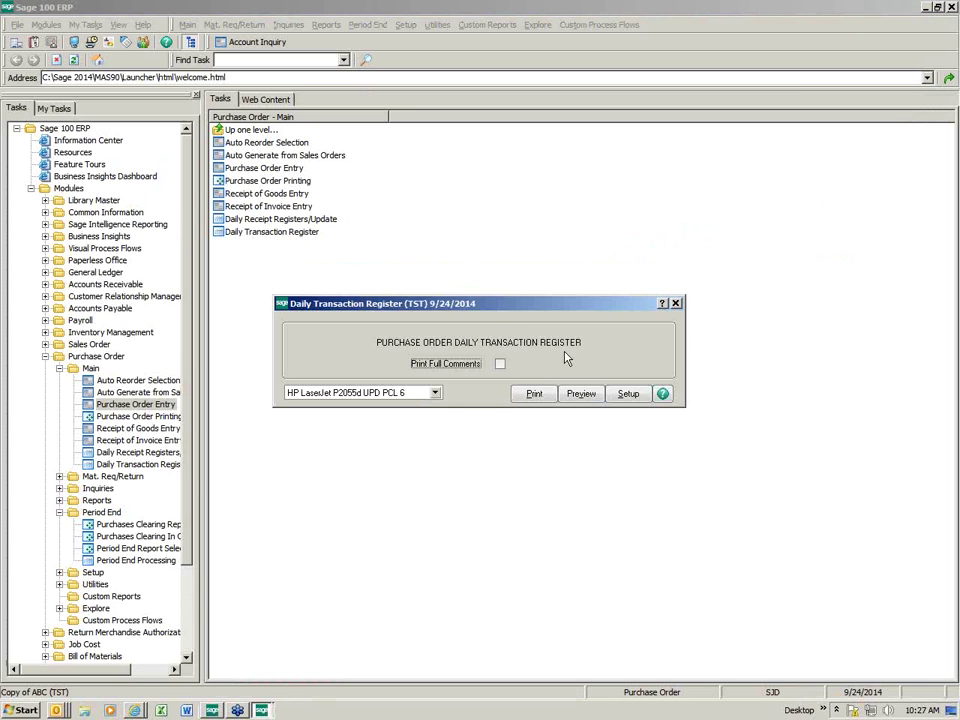
{"action": "left_click", "coordinate": [536, 395]}
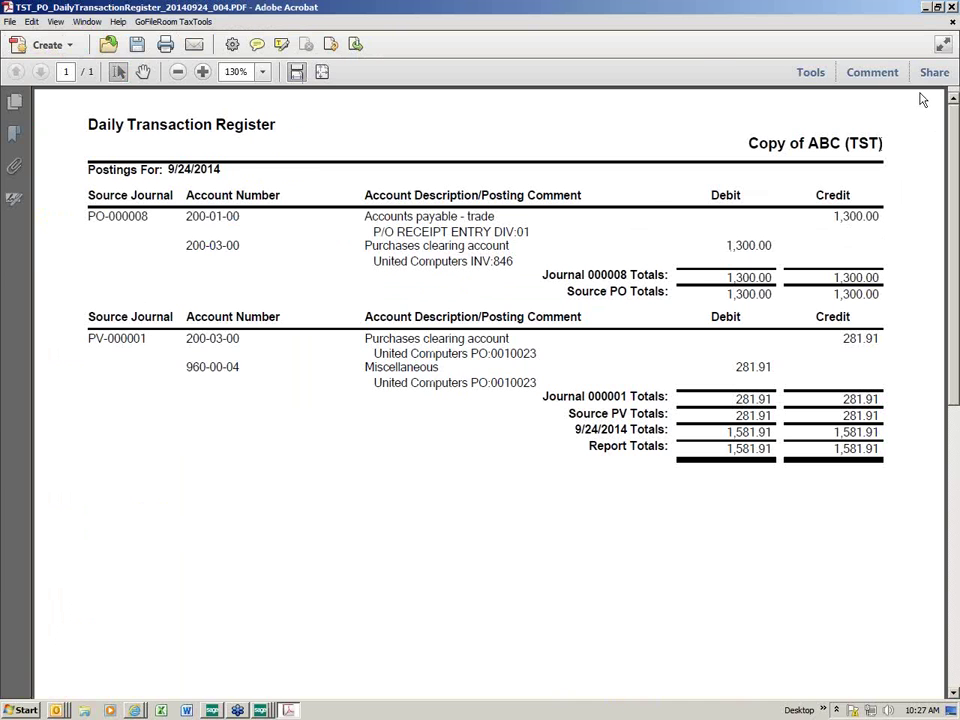
Step: Close the Daily Transaction Register without updating it, and print it again from the Purchase Order main tasks
{"action": "key", "text": "alt+F4"}
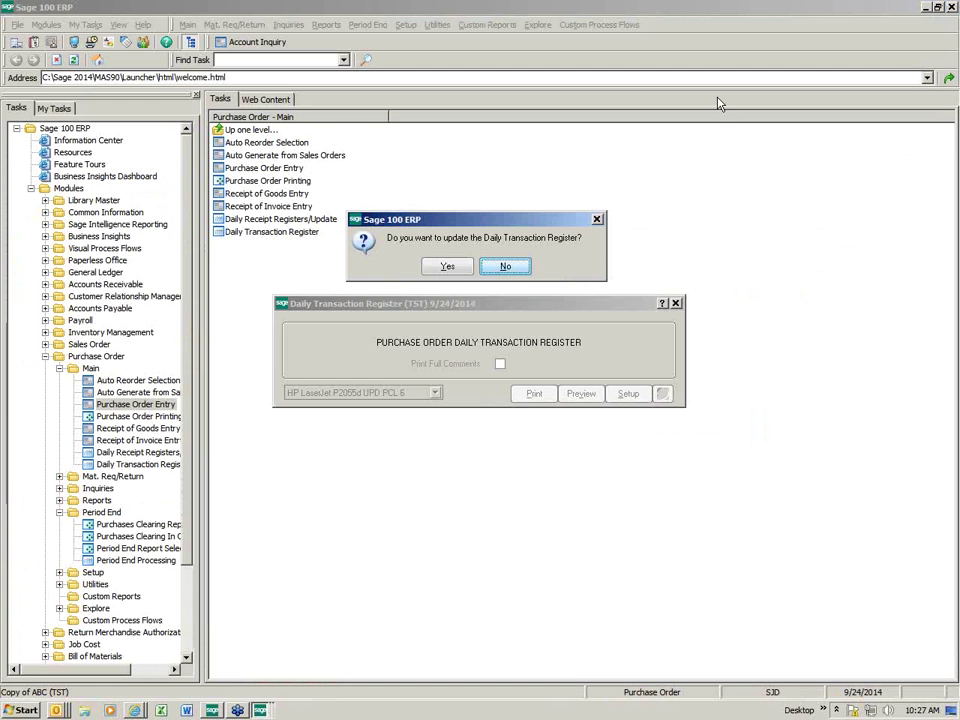
{"action": "left_click", "coordinate": [506, 266]}
{"action": "left_click", "coordinate": [265, 237]}
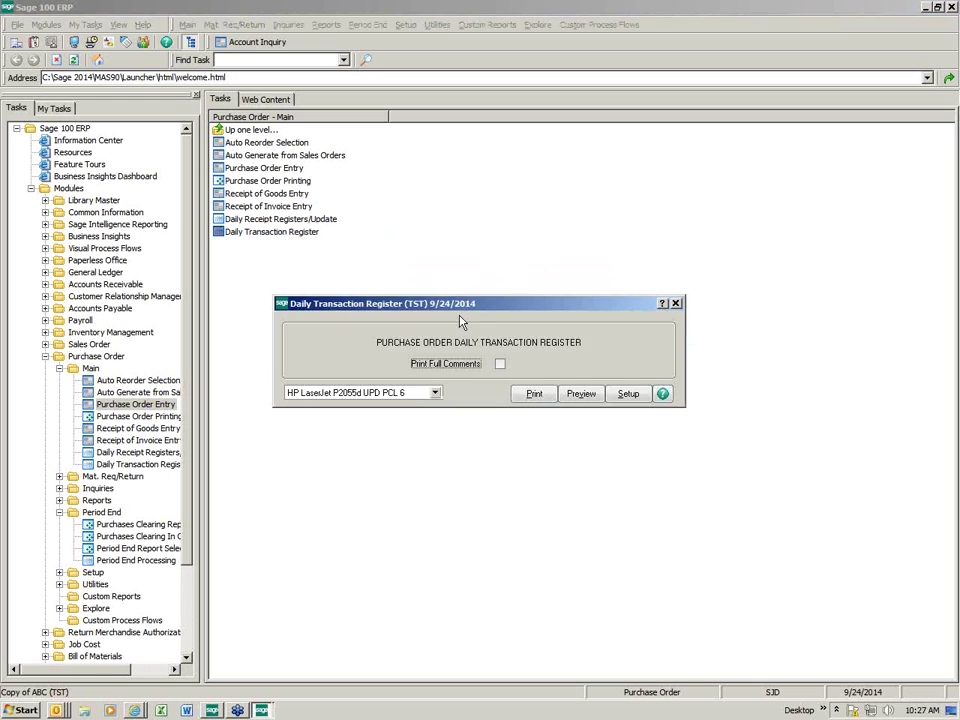
{"action": "key", "text": "Return"}
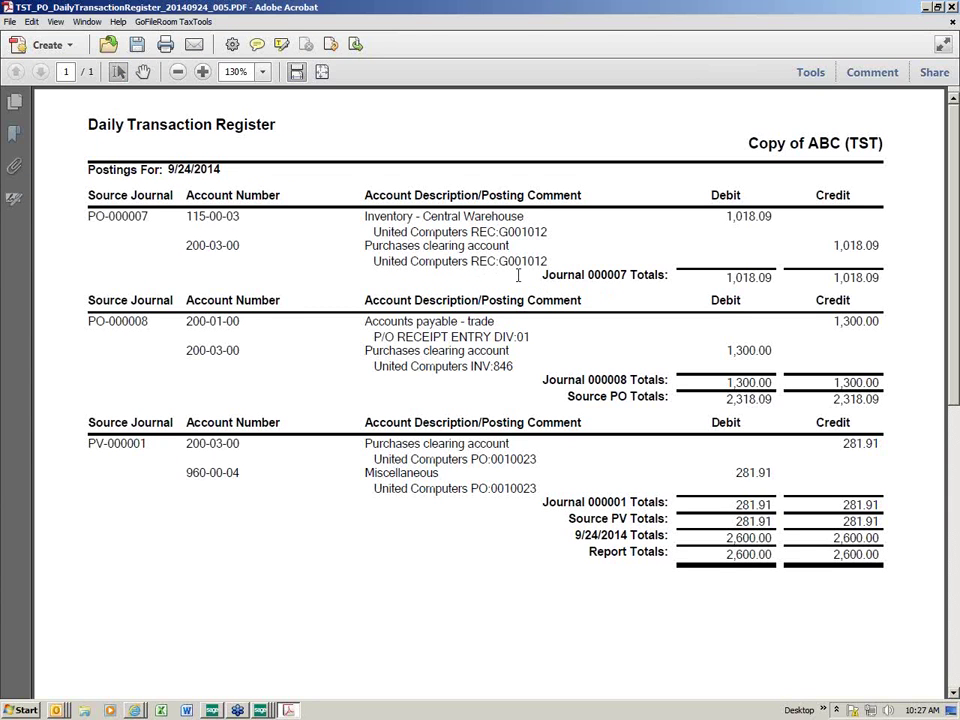
Step: Examine the Daily Transaction Register's invoice and variance postings to accounts payable, the purchases clearing account and the miscellaneous account
{"action": "left_click_drag", "start_coordinate": [502, 261], "coordinate": [510, 262]}
{"action": "left_click_drag", "start_coordinate": [834, 321], "coordinate": [880, 321]}
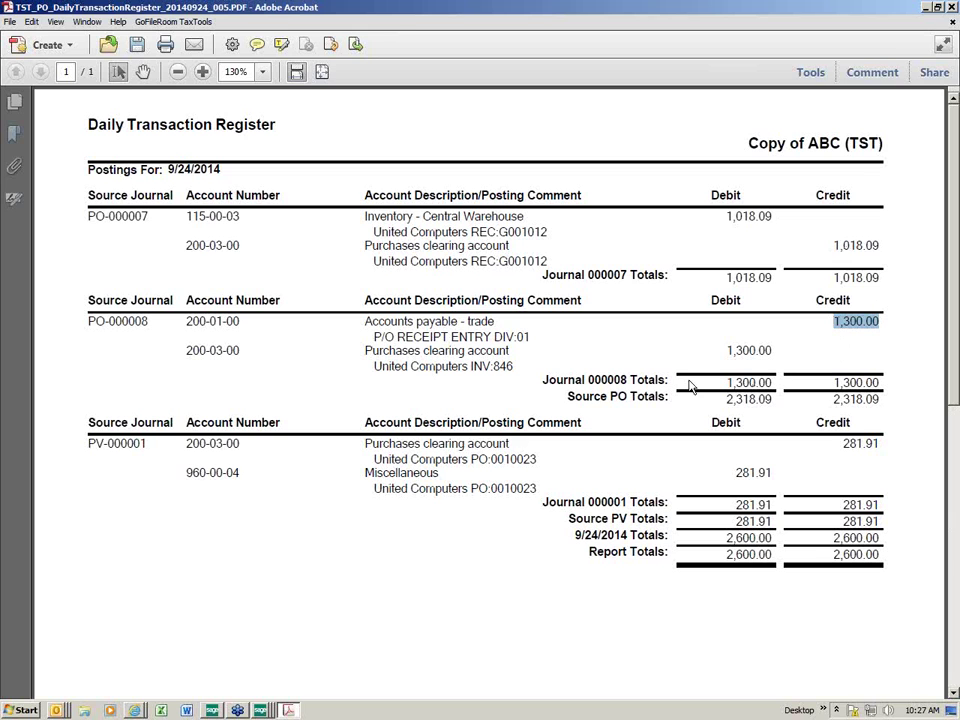
{"action": "left_click_drag", "start_coordinate": [722, 348], "coordinate": [780, 357]}
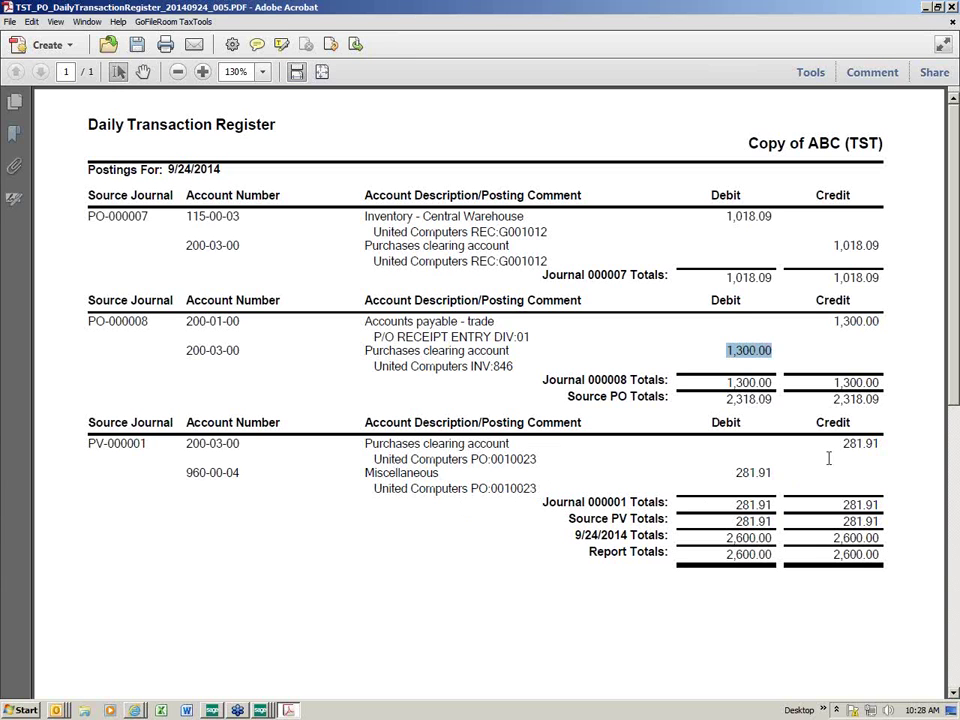
{"action": "left_click_drag", "start_coordinate": [830, 446], "coordinate": [885, 448]}
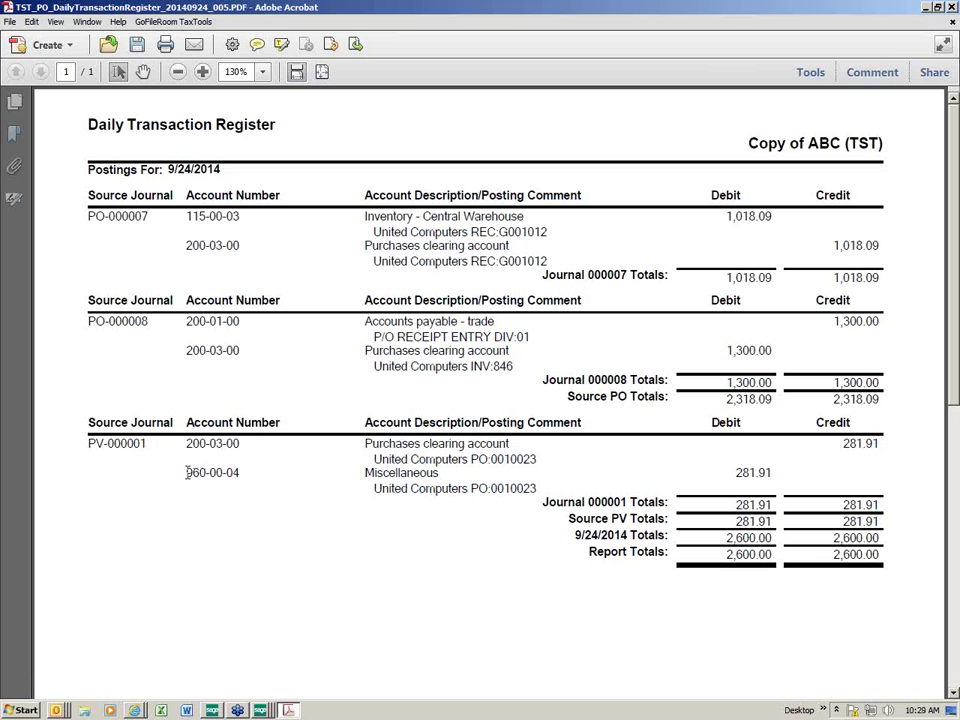
{"action": "left_click_drag", "start_coordinate": [187, 472], "coordinate": [351, 472]}
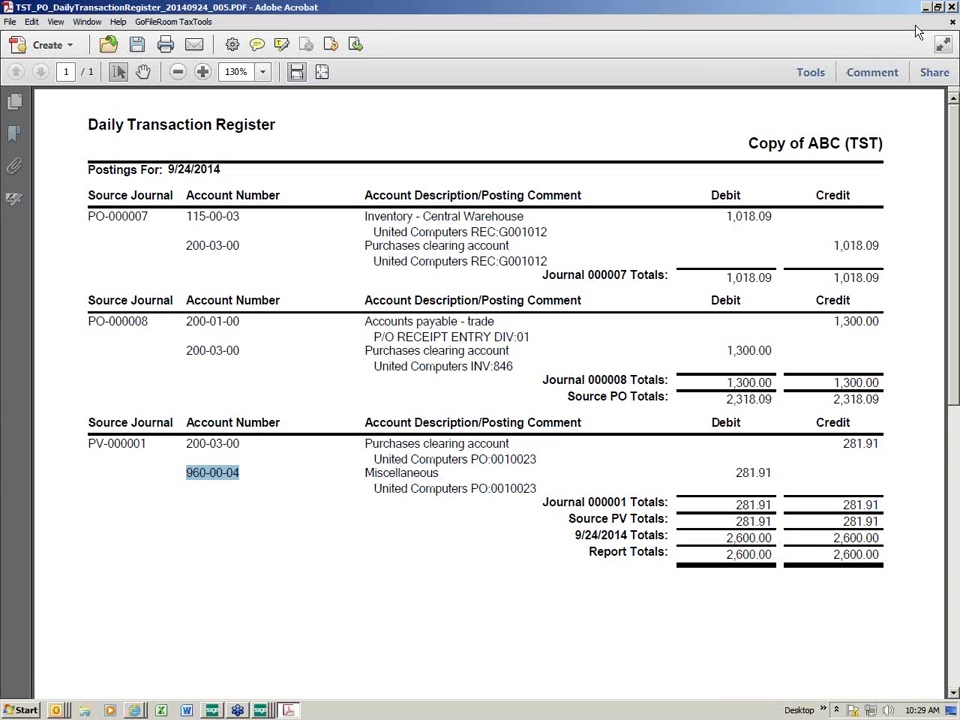
Step: Close the printed Daily Transaction Register and update it
{"action": "left_click", "coordinate": [952, 7]}
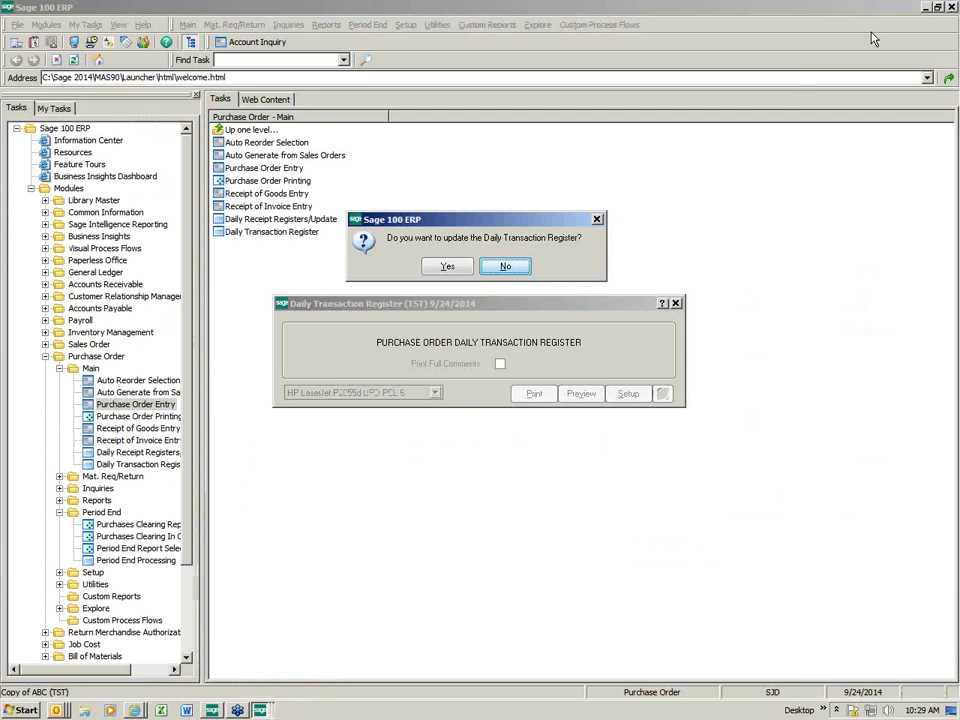
{"action": "left_click", "coordinate": [448, 271]}
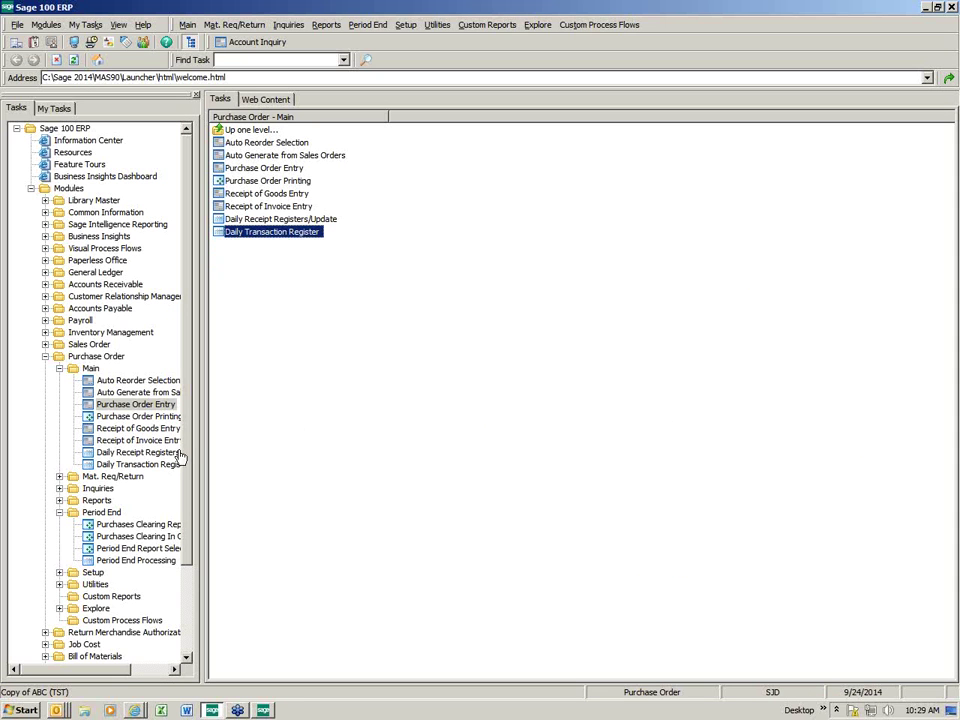
{"action": "left_click", "coordinate": [59, 368]}
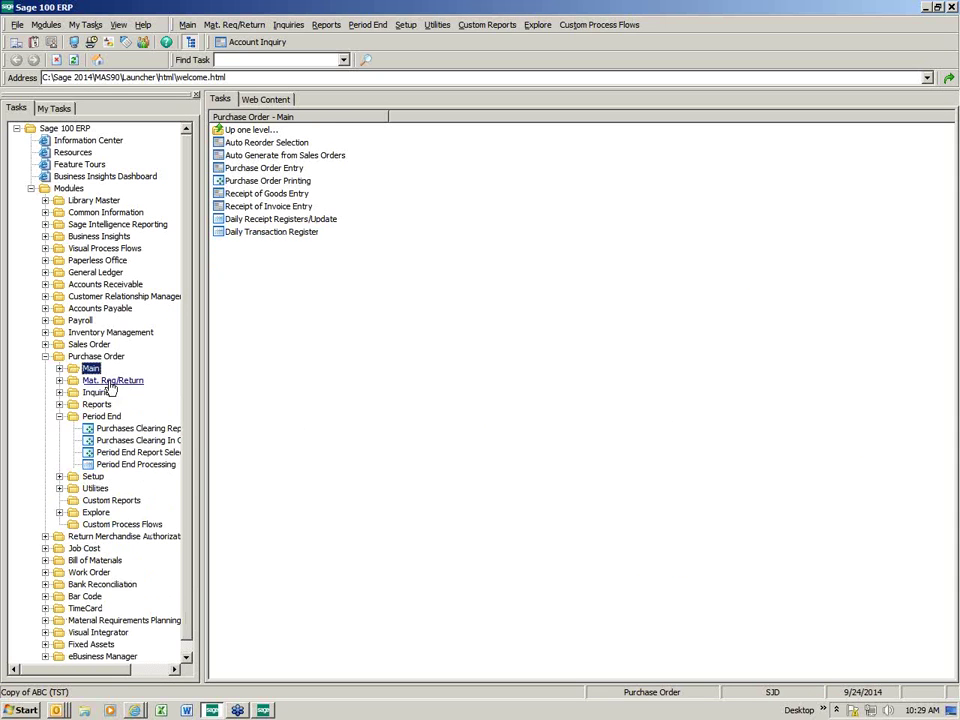
{"action": "left_click", "coordinate": [112, 380]}
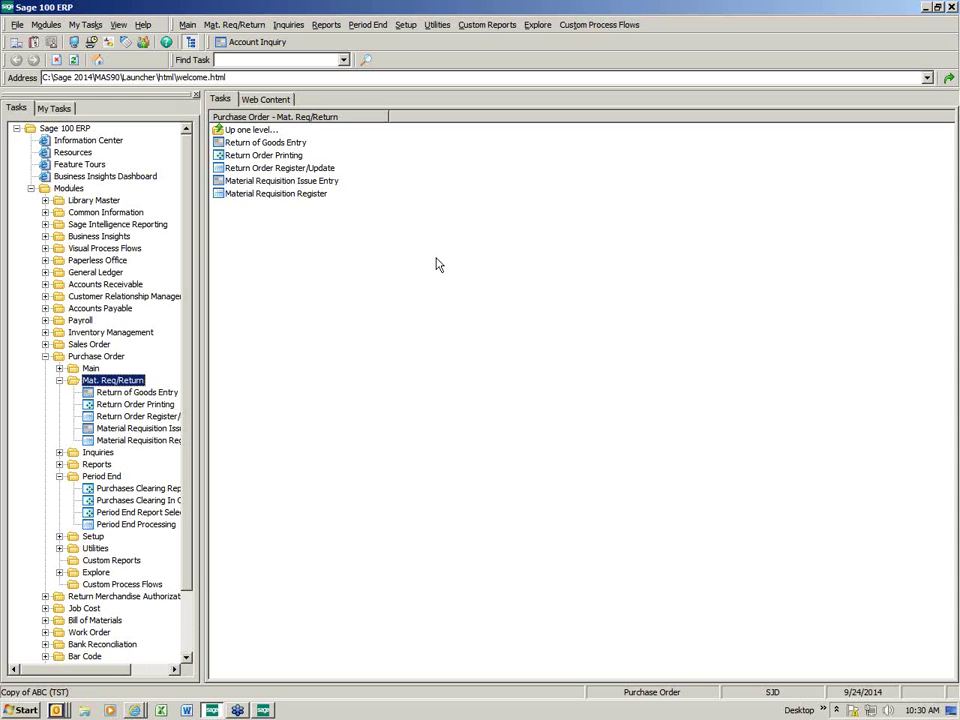
{"action": "left_click", "coordinate": [270, 143]}
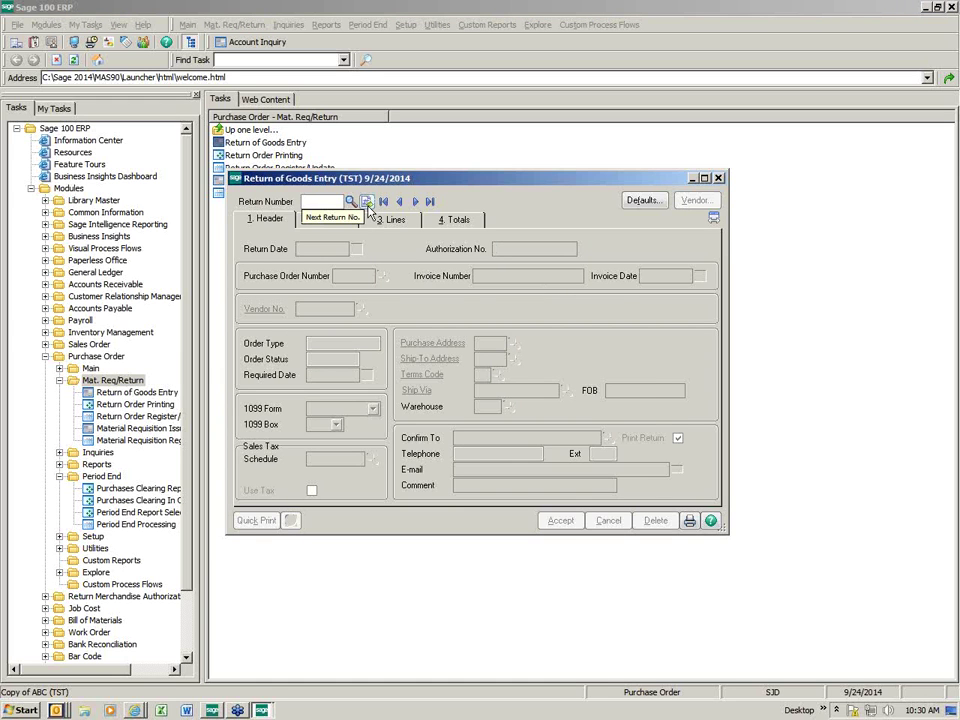
{"action": "left_click", "coordinate": [367, 203]}
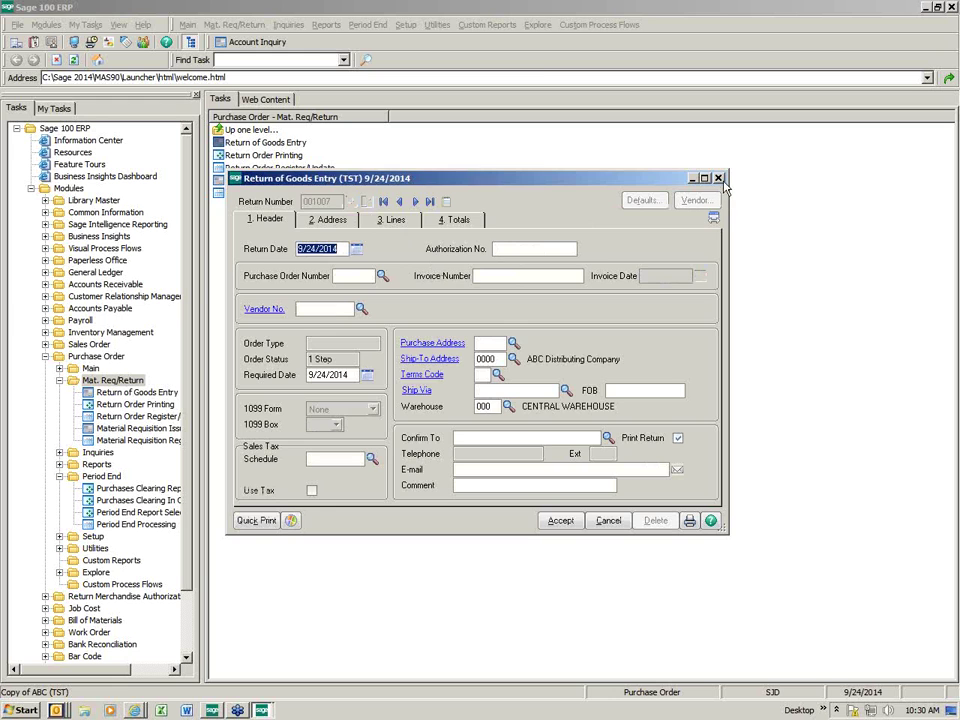
{"action": "left_click", "coordinate": [617, 200]}
{"action": "left_click", "coordinate": [480, 267]}
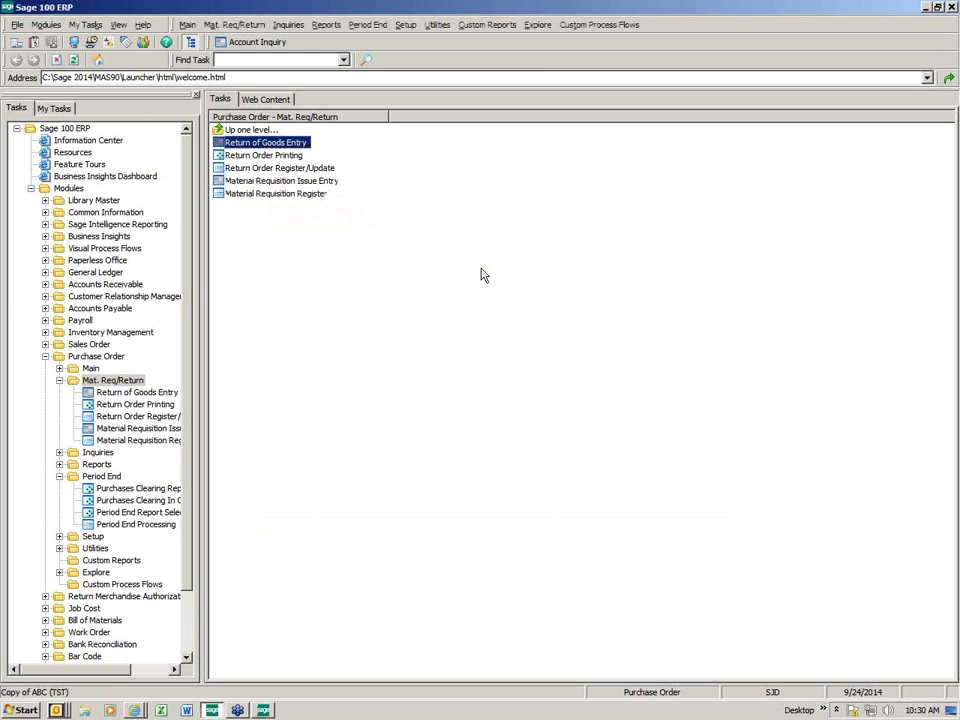
Step: Preview the Purchases Clearing Report with the STANDARD setting at 150% zoom, review its total, and close it
{"action": "left_click", "coordinate": [135, 490]}
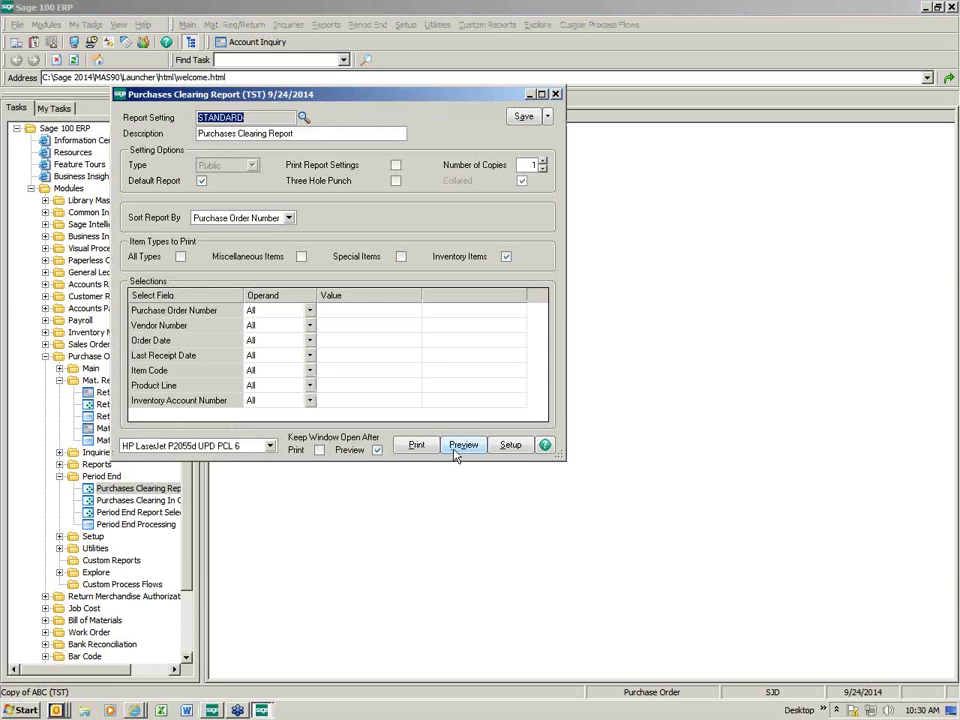
{"action": "key", "text": "Return"}
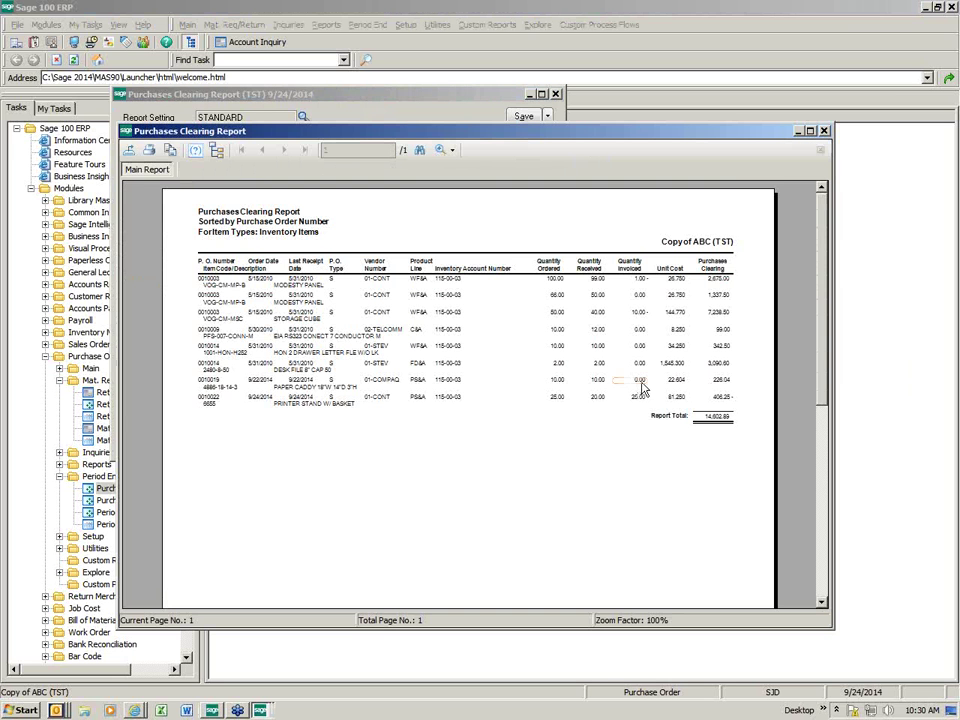
{"action": "left_click", "coordinate": [441, 151]}
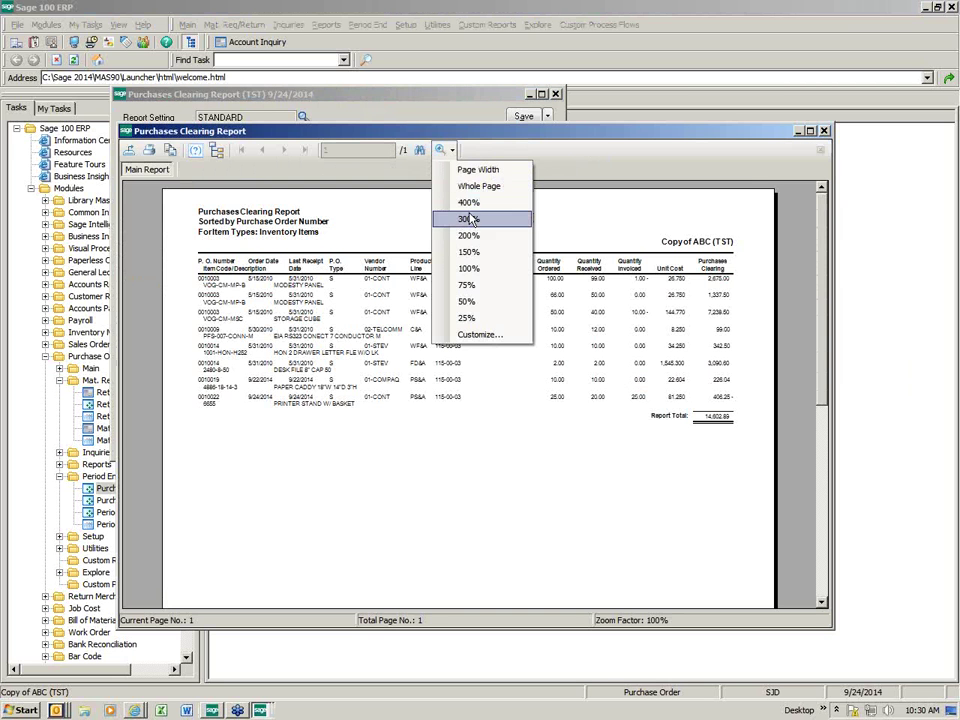
{"action": "left_click", "coordinate": [458, 250]}
{"action": "double_click", "coordinate": [595, 131]}
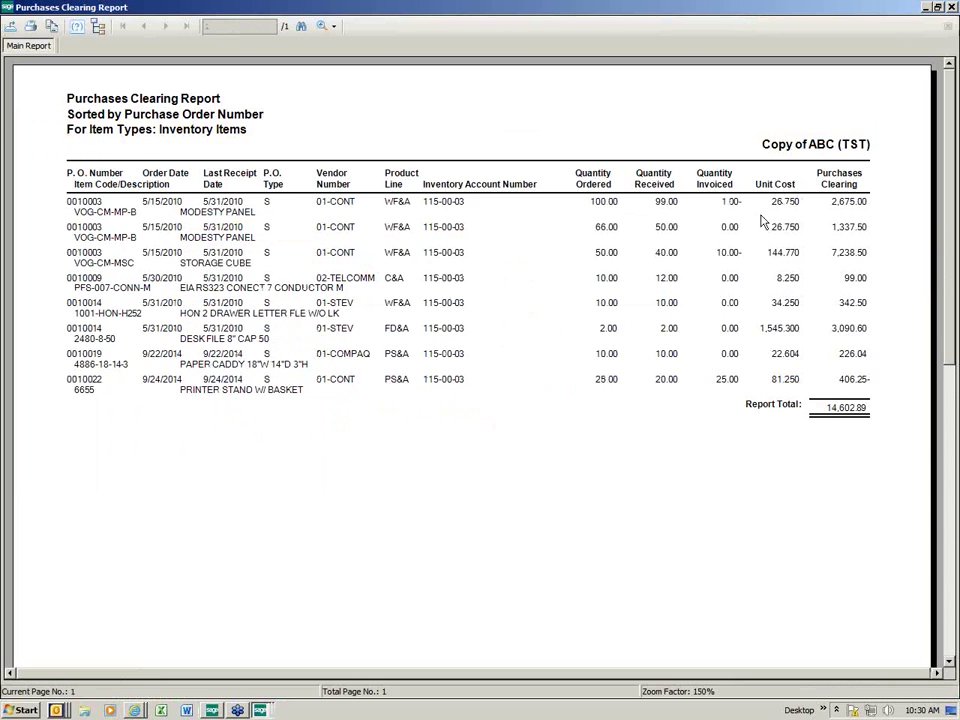
{"action": "left_click", "coordinate": [952, 7]}
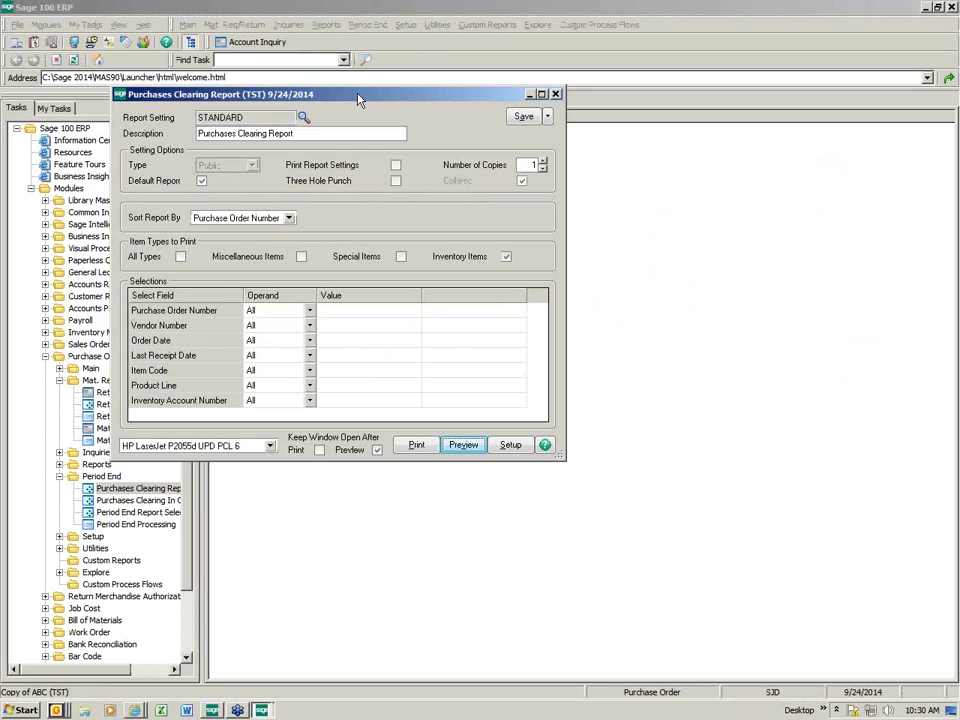
{"action": "key", "text": "Escape"}
Step: Look up the purchases clearing account in Account Inquiry, check its history for fiscal year 2014, and close the inquiry
{"action": "left_click", "coordinate": [240, 42]}
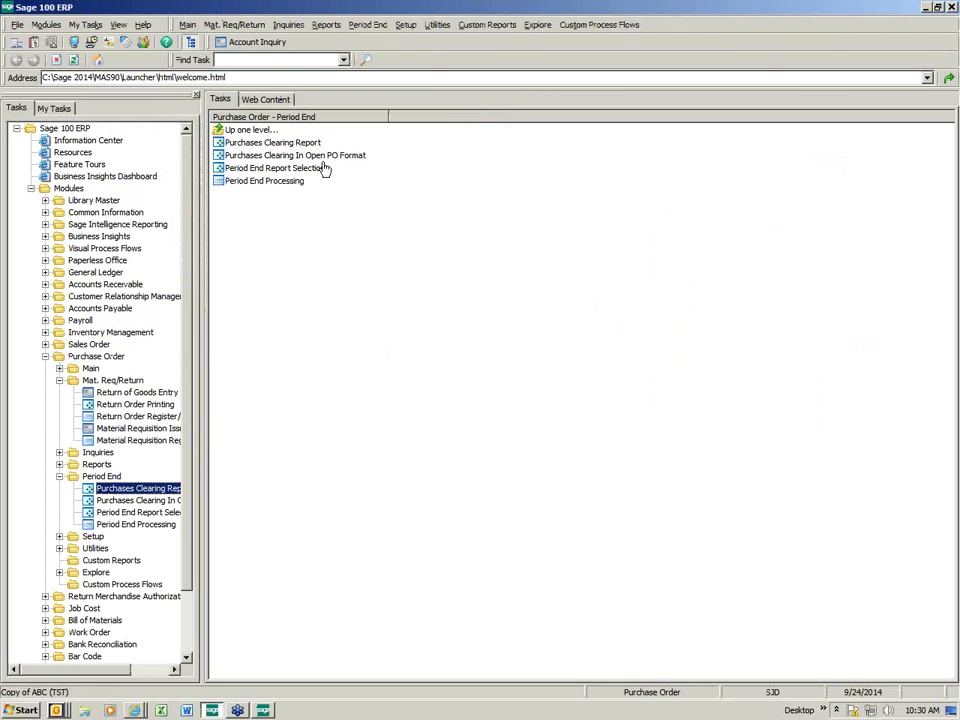
{"action": "type", "text": "2"}
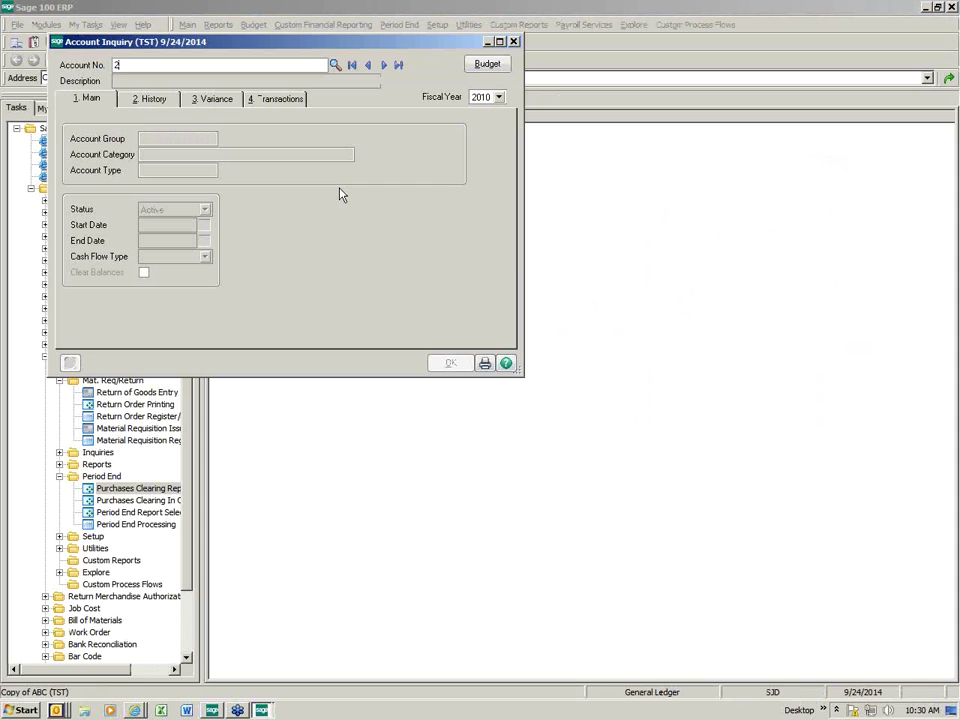
{"action": "key", "text": "F2"}
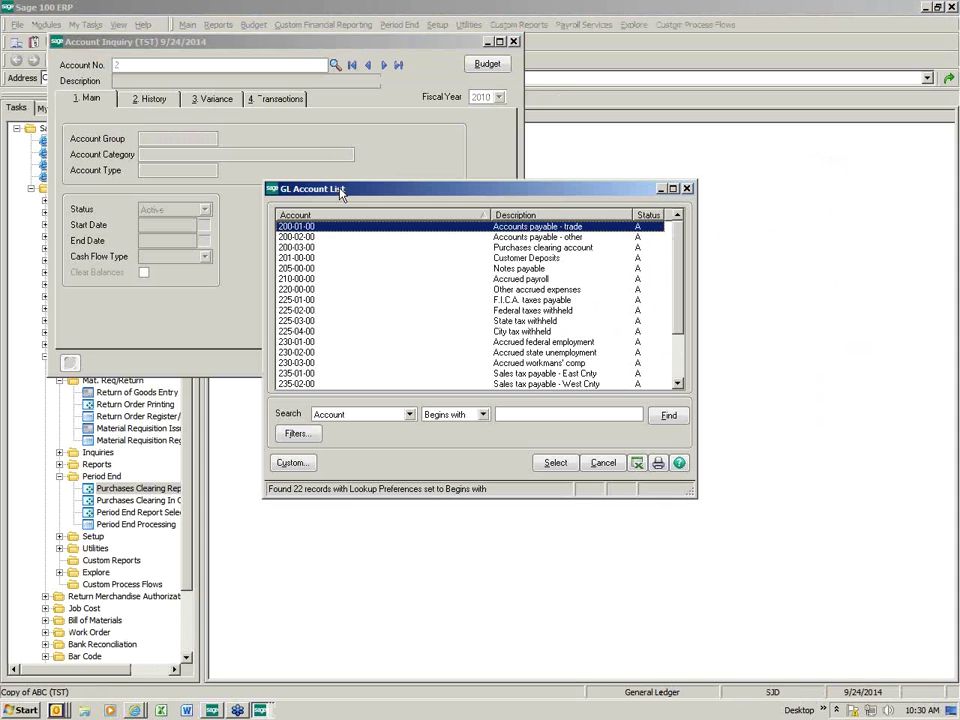
{"action": "double_click", "coordinate": [560, 250]}
{"action": "left_click", "coordinate": [498, 97]}
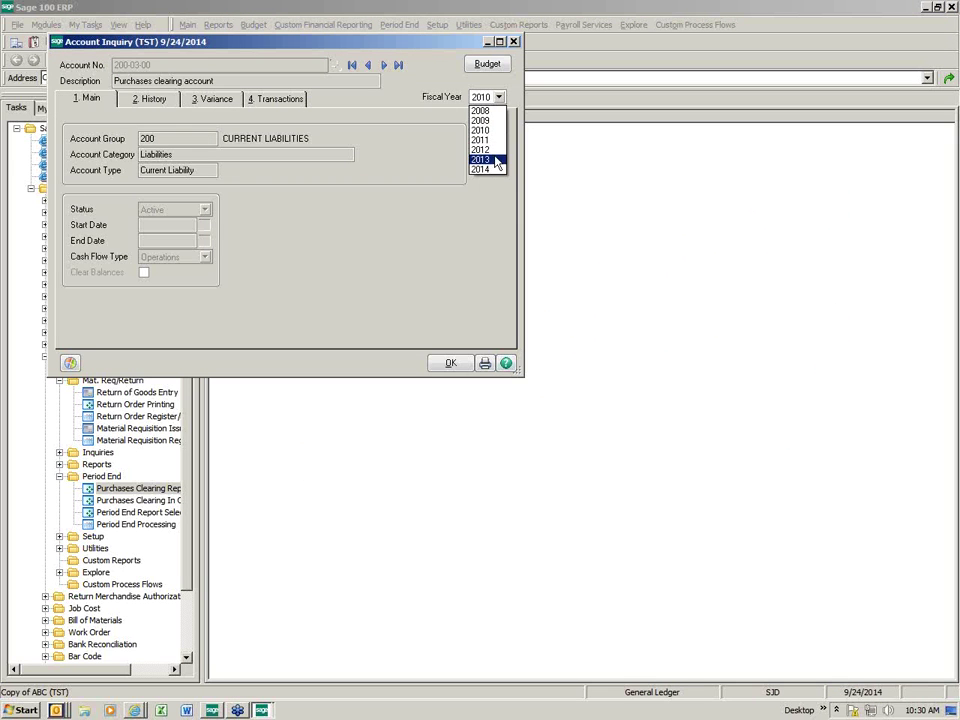
{"action": "left_click", "coordinate": [486, 169]}
{"action": "left_click", "coordinate": [152, 99]}
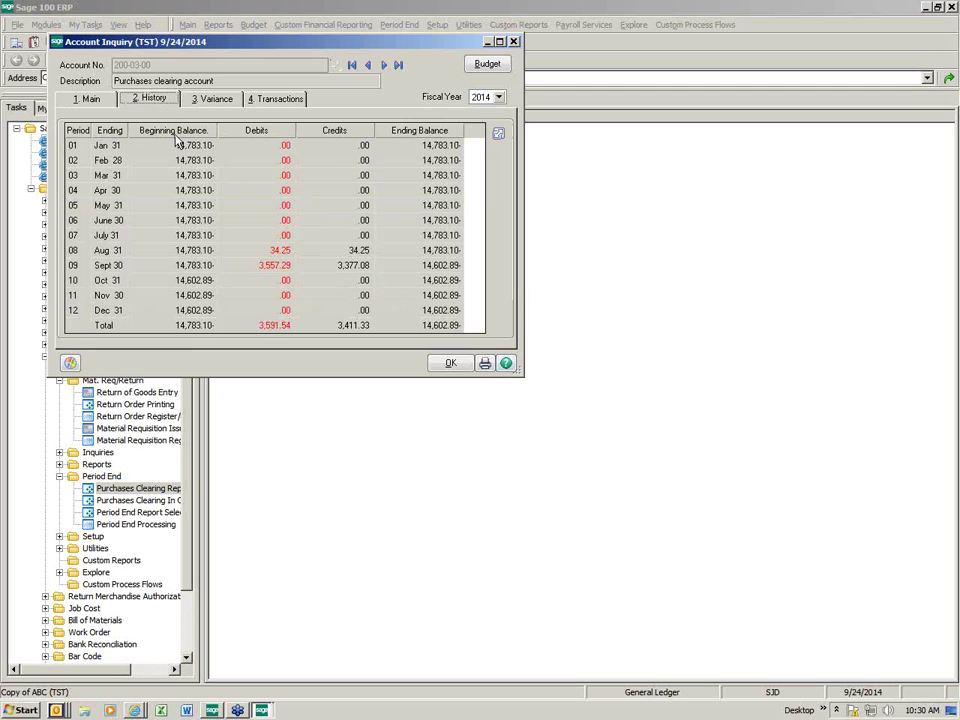
{"action": "left_click", "coordinate": [513, 41]}
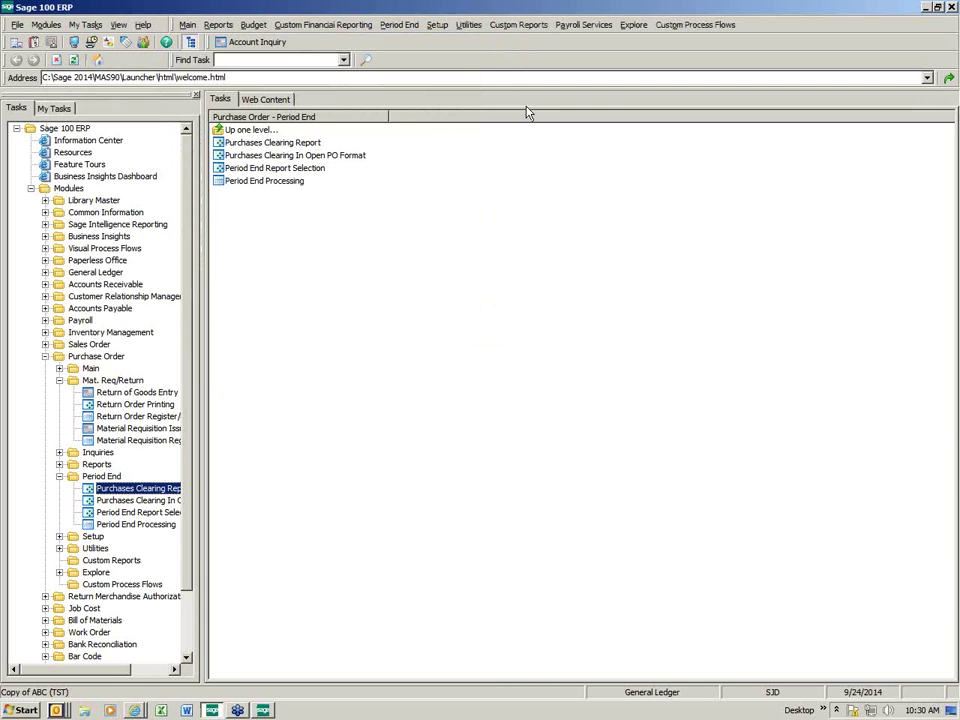
Step: Start a new return of goods dated 9/24/2014 for the first Container Corporation Of Usa purchase order dated 9/24/2014
{"action": "left_click", "coordinate": [130, 392]}
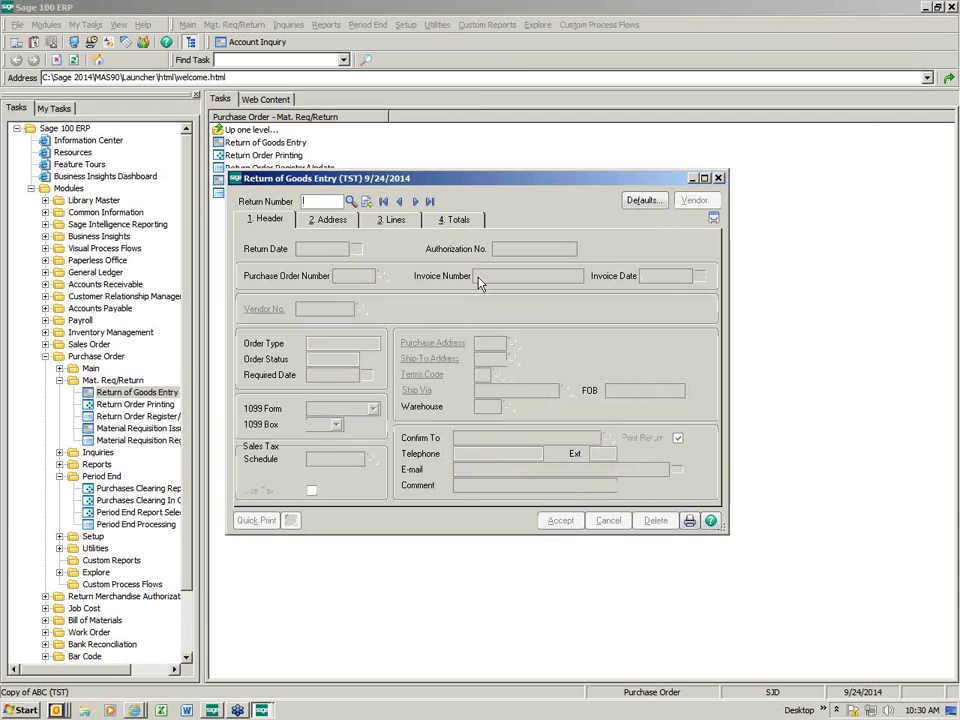
{"action": "left_click", "coordinate": [366, 201]}
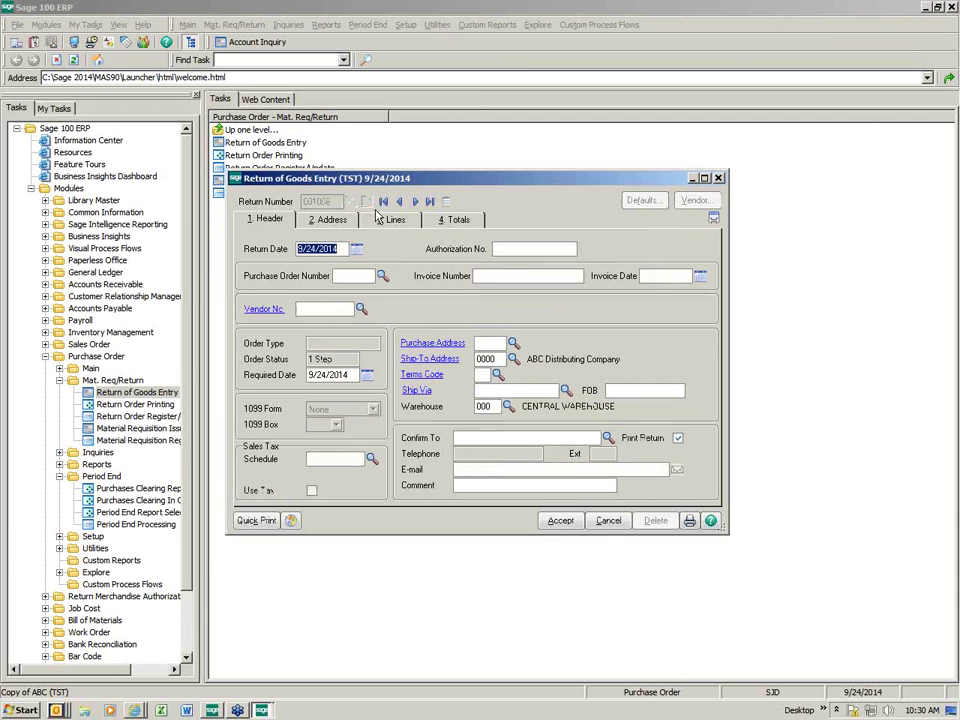
{"action": "key", "text": "Tab"}
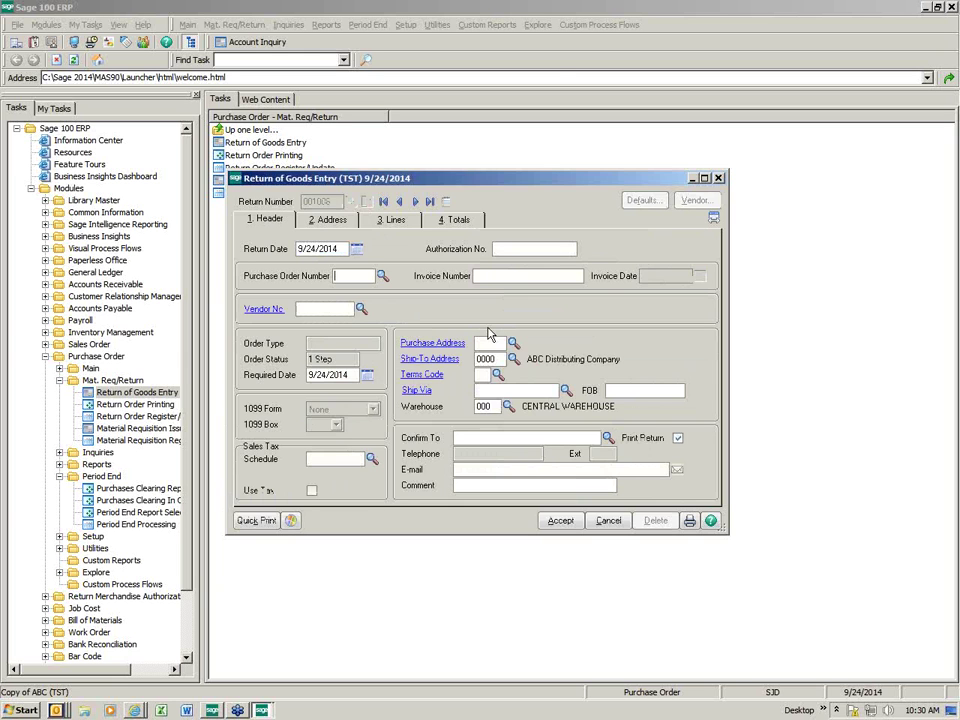
{"action": "key", "text": "F2"}
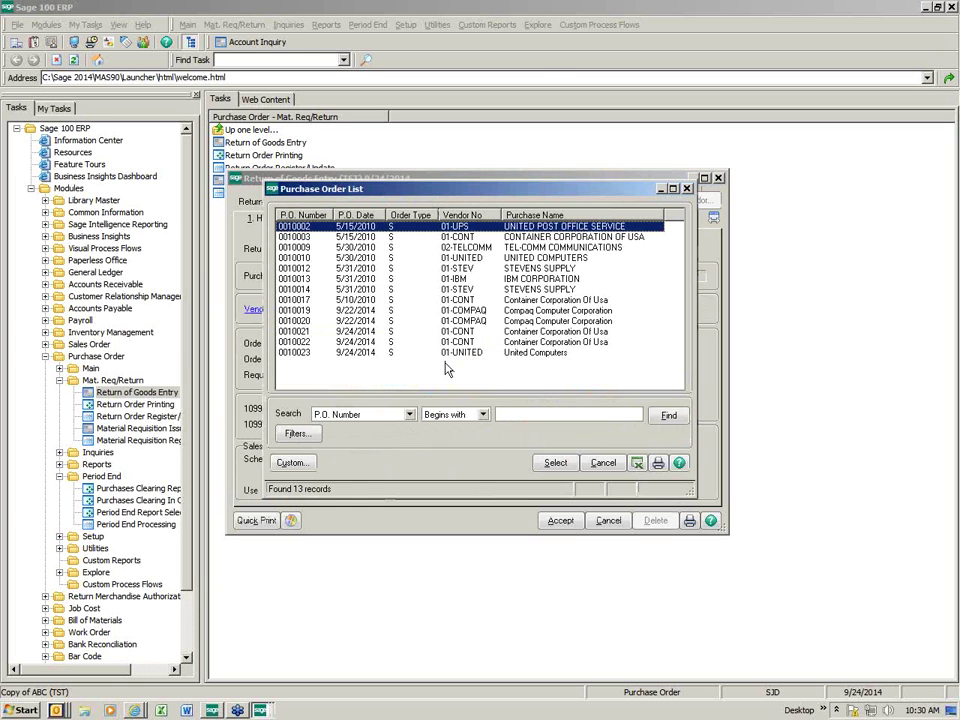
{"action": "double_click", "coordinate": [465, 331]}
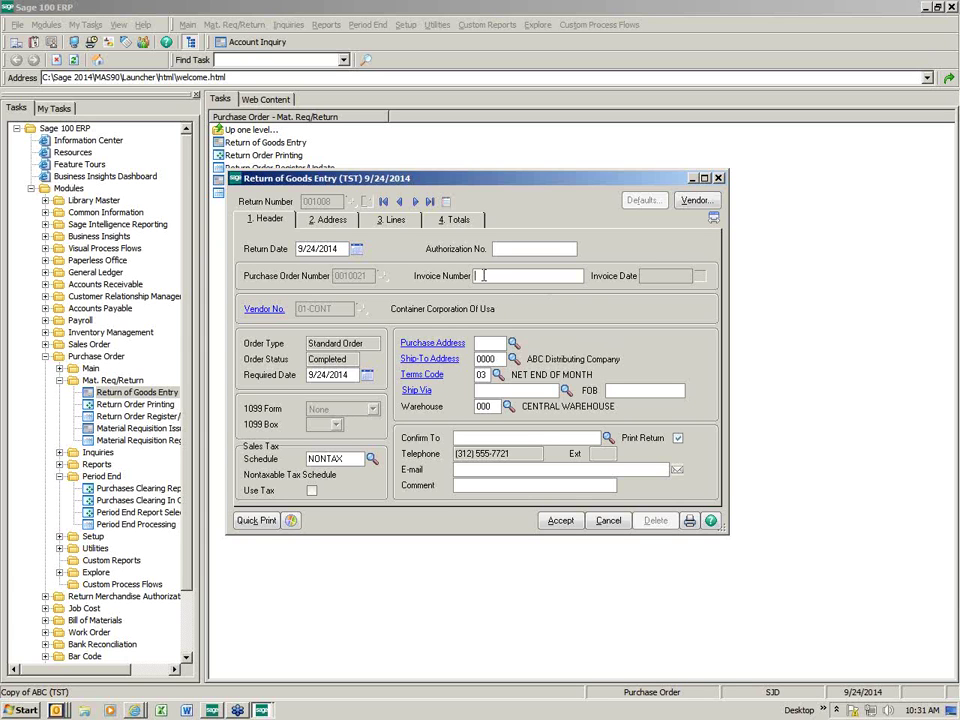
Step: Return the complete purchase order, check the return totals, and accept the return of goods entry
{"action": "left_click", "coordinate": [392, 219]}
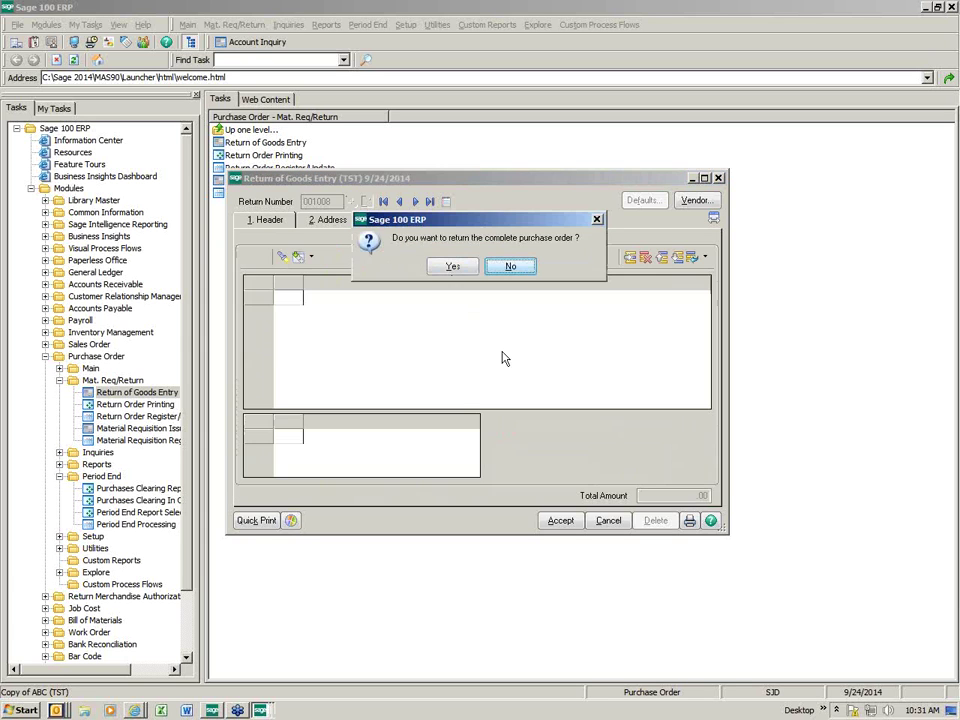
{"action": "left_click", "coordinate": [452, 268]}
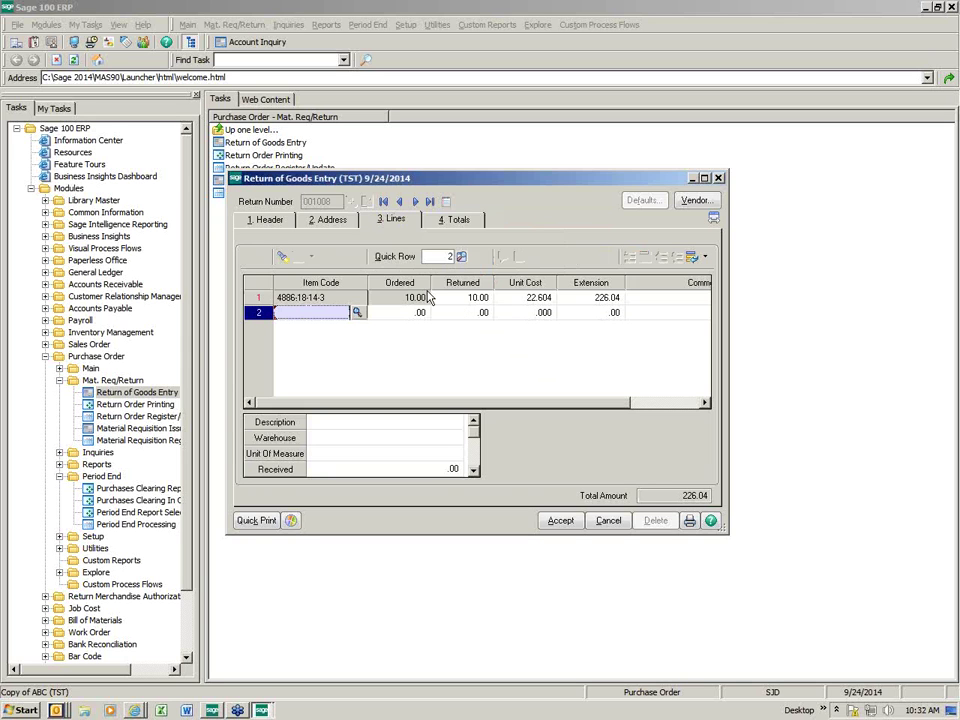
{"action": "left_click", "coordinate": [456, 222]}
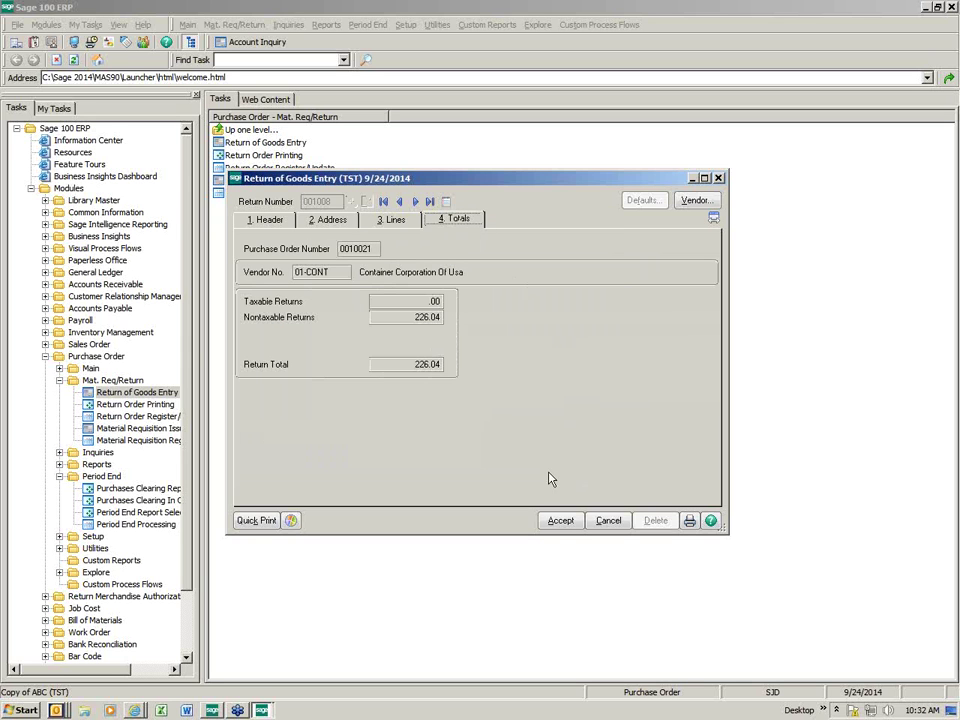
{"action": "left_click", "coordinate": [559, 521]}
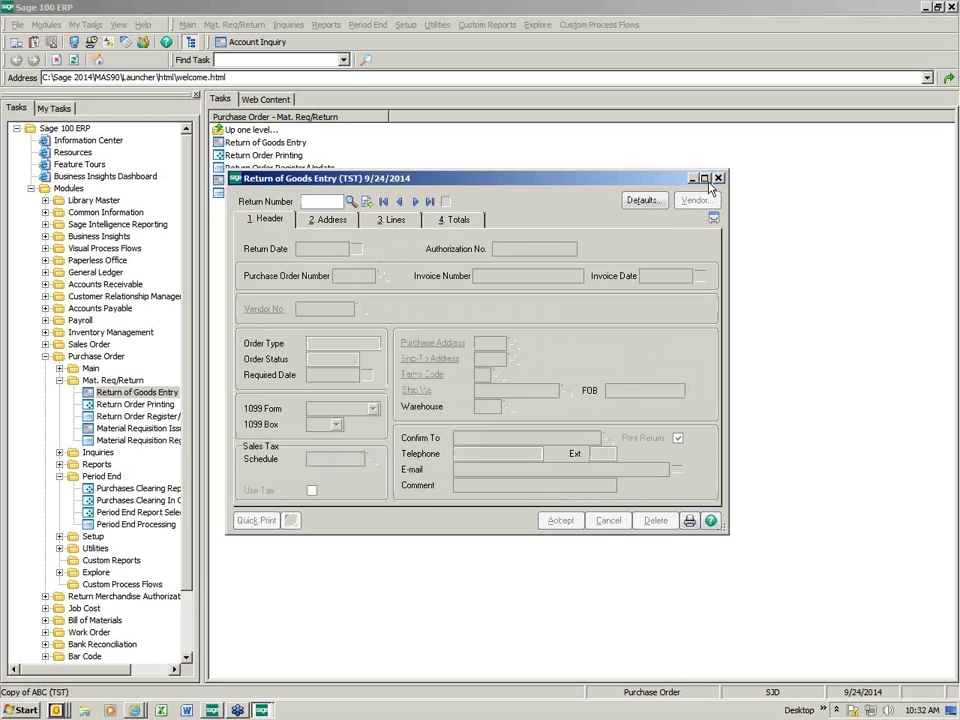
{"action": "key", "text": "Escape"}
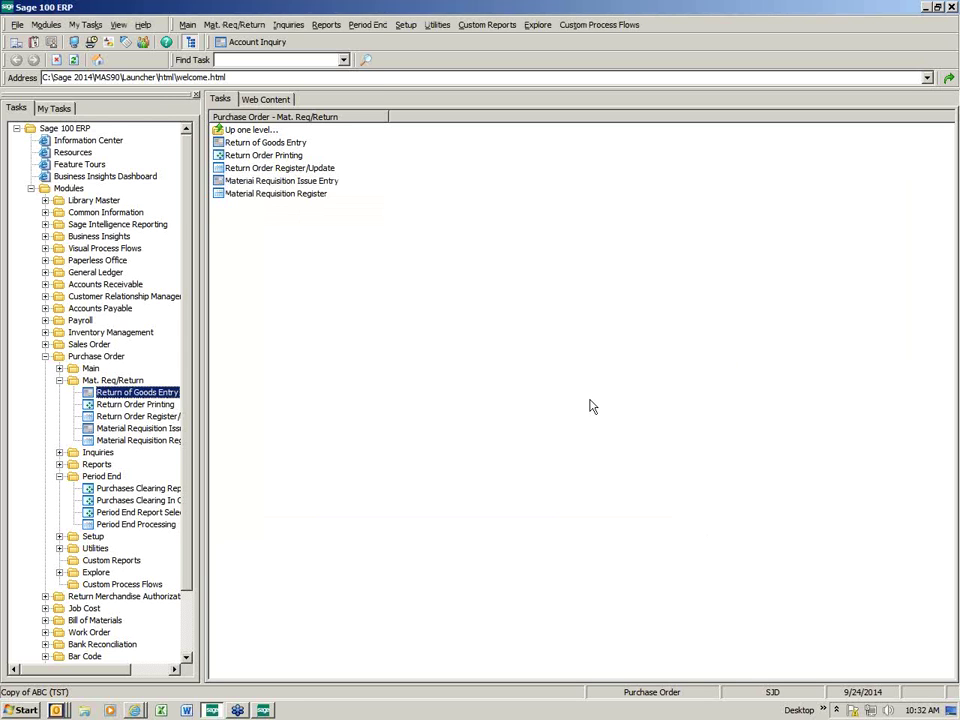
Step: Set up Return Order Printing with the Plain form template and preview all return orders
{"action": "left_click", "coordinate": [118, 94]}
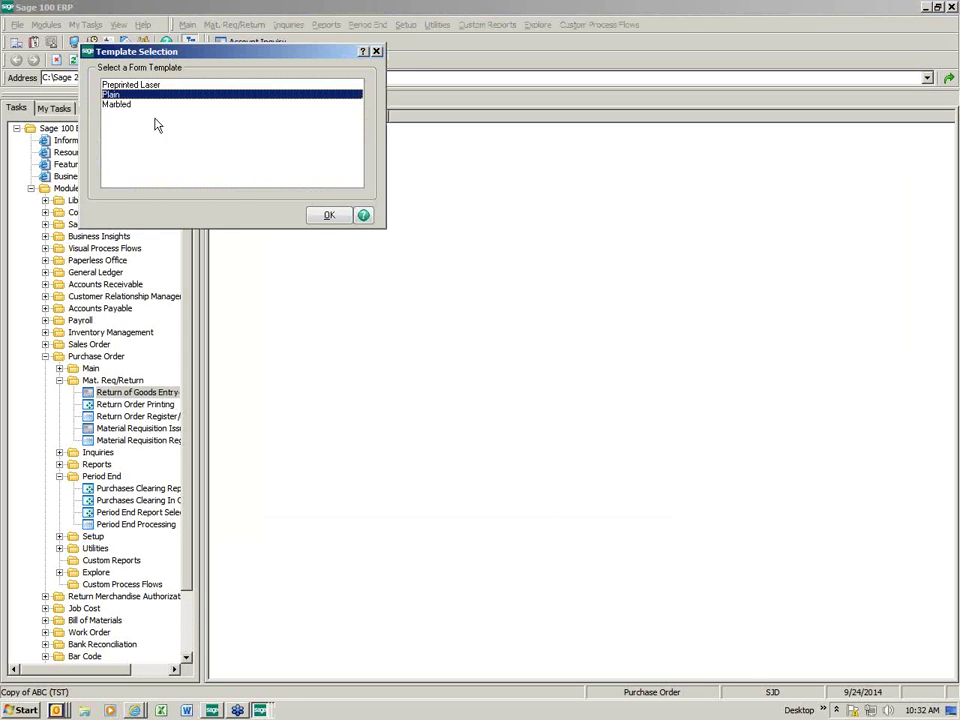
{"action": "left_click", "coordinate": [328, 215]}
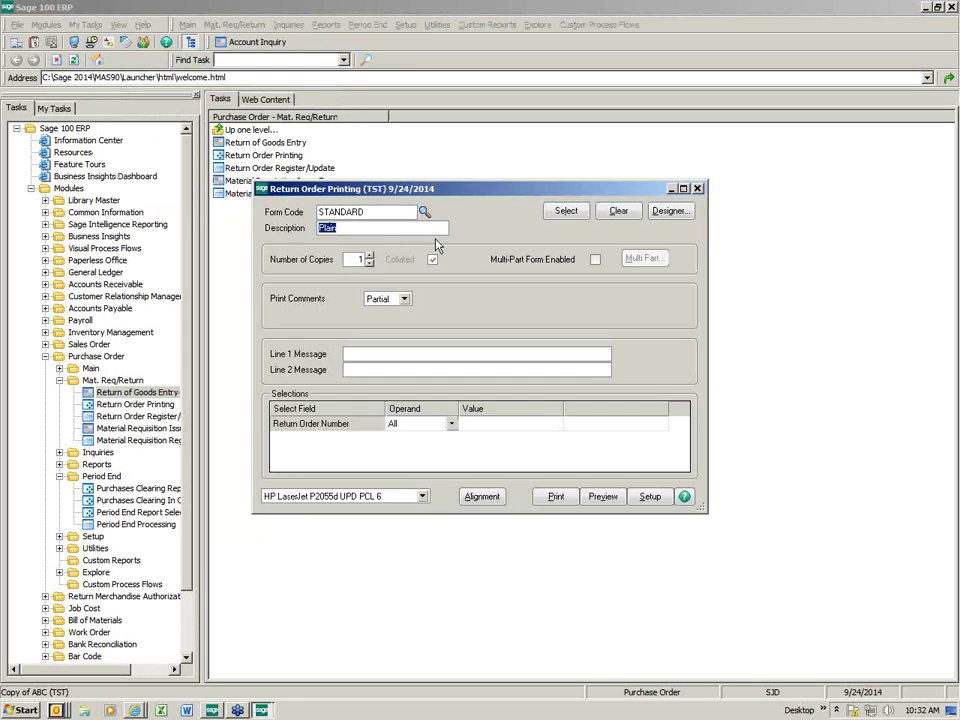
{"action": "left_click", "coordinate": [611, 502]}
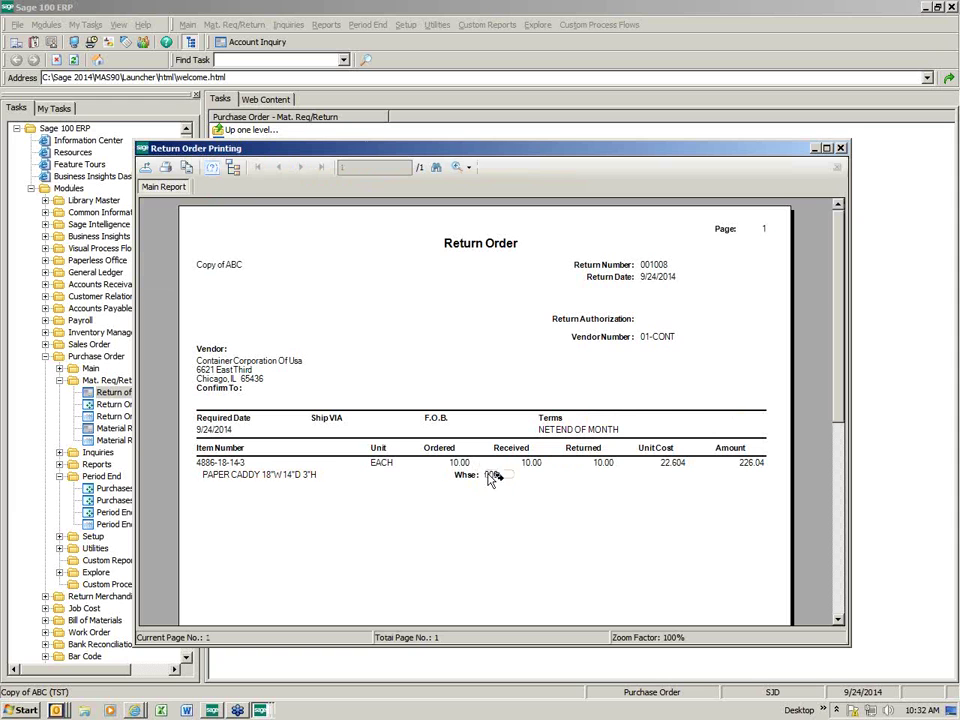
Step: Close the return order preview, then print the Return of Goods Register, review both pages, and update it
{"action": "left_click", "coordinate": [841, 148]}
{"action": "left_click", "coordinate": [448, 266]}
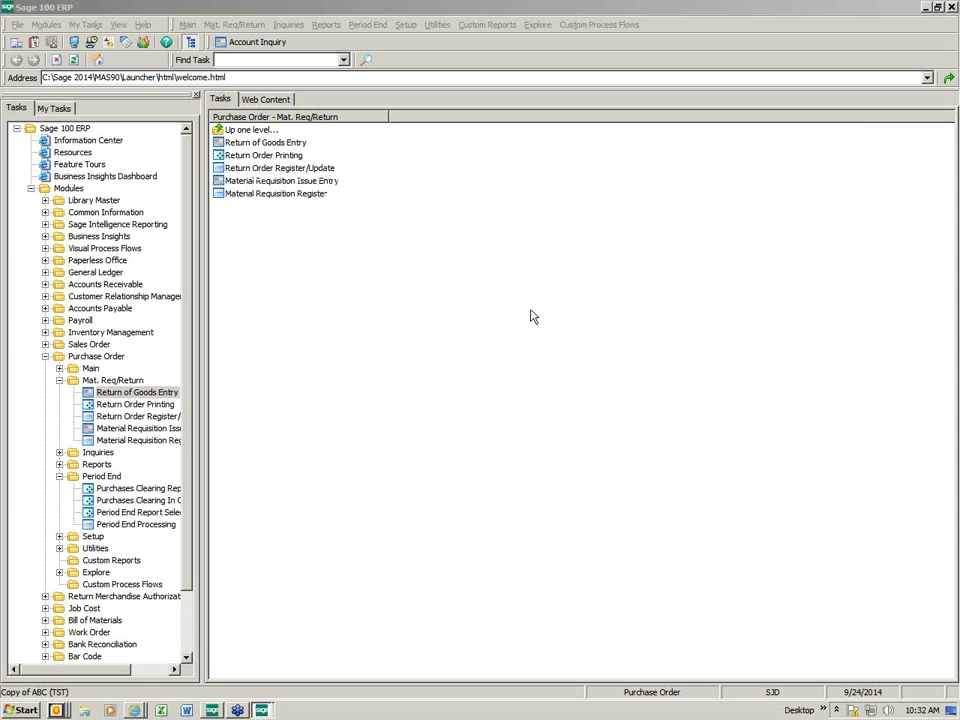
{"action": "left_click", "coordinate": [533, 431]}
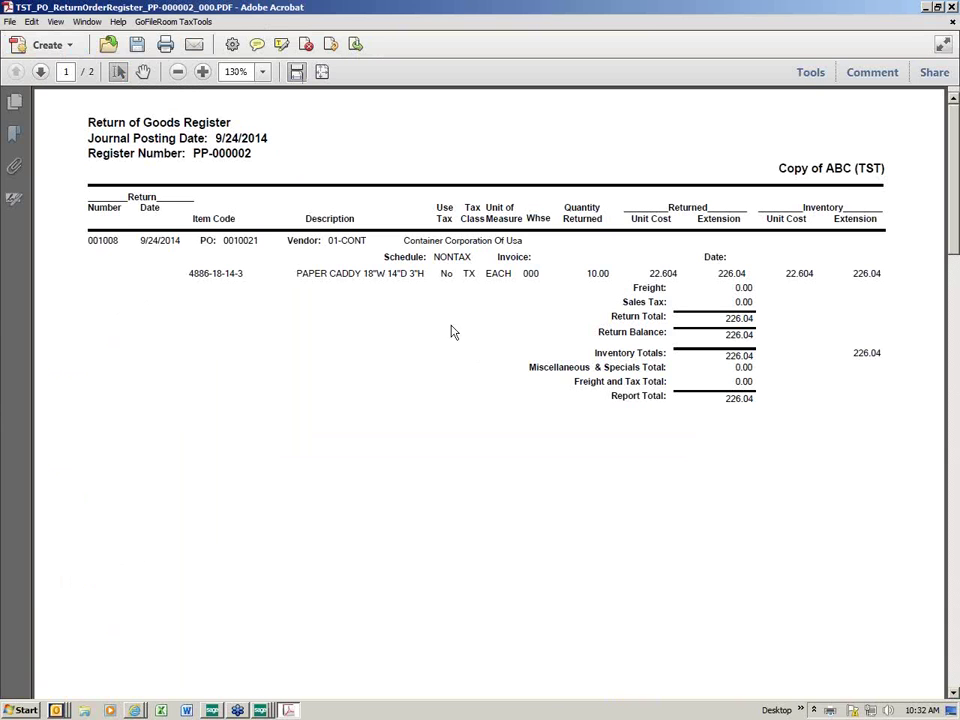
{"action": "left_click_drag", "start_coordinate": [225, 243], "coordinate": [258, 242]}
{"action": "left_click", "coordinate": [40, 71]}
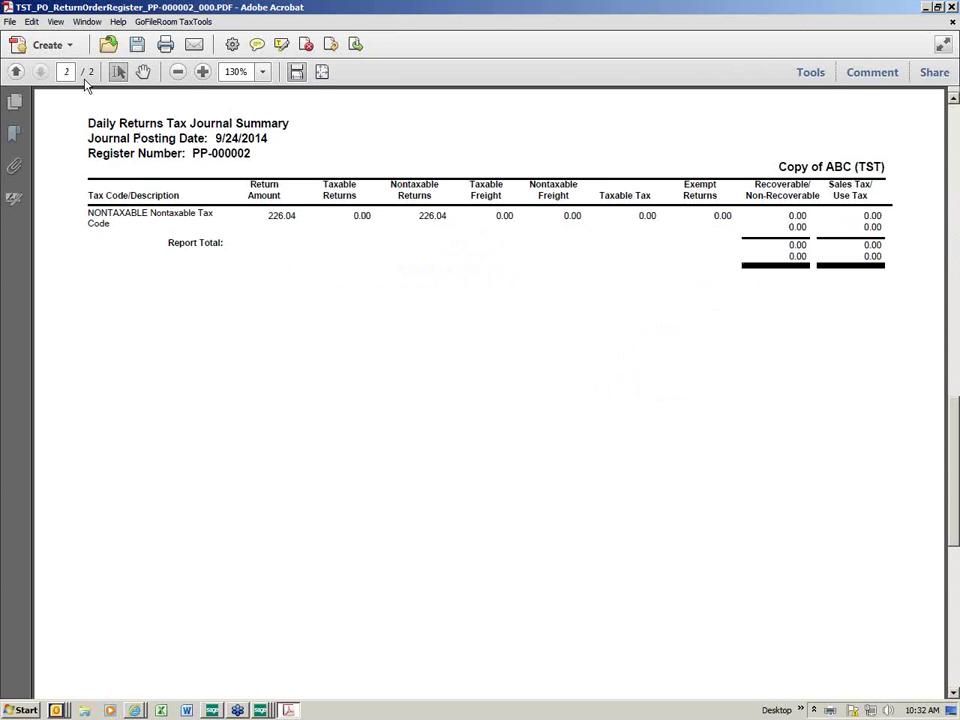
{"action": "left_click", "coordinate": [953, 7]}
{"action": "key", "text": "Return"}
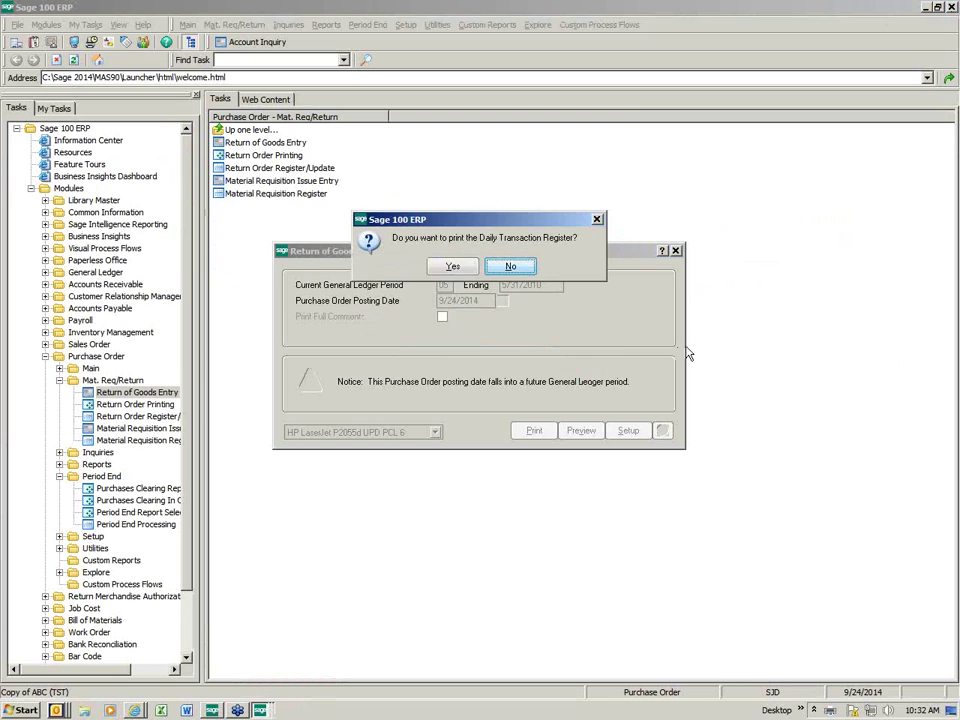
Step: Print the purchase order Daily Transaction Register, check the inventory and purchases clearing postings, and update it
{"action": "left_click", "coordinate": [451, 267]}
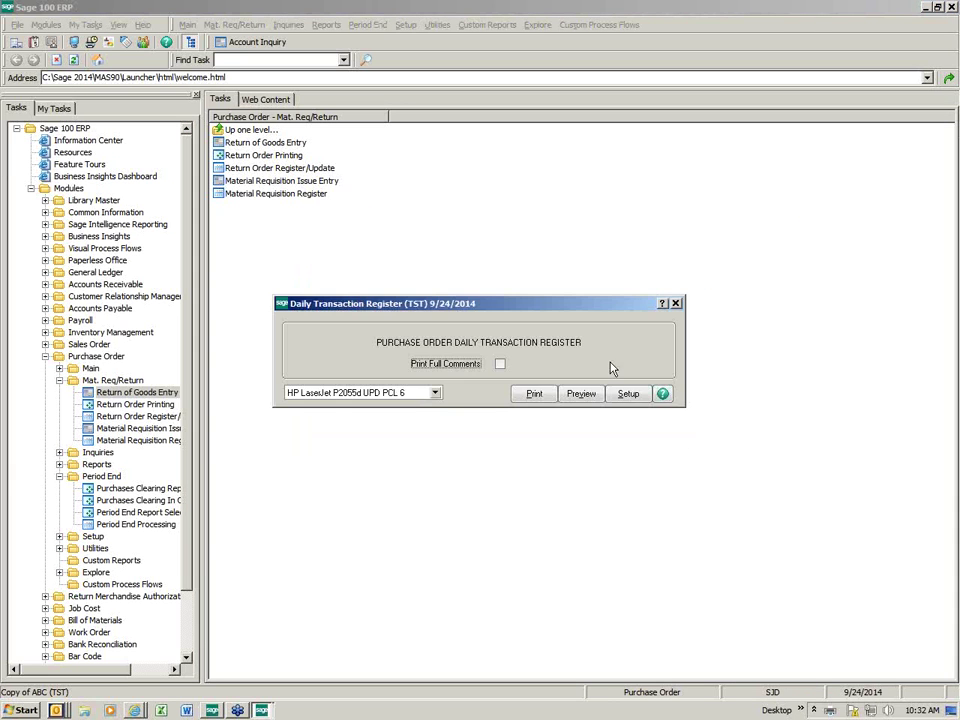
{"action": "left_click", "coordinate": [538, 393]}
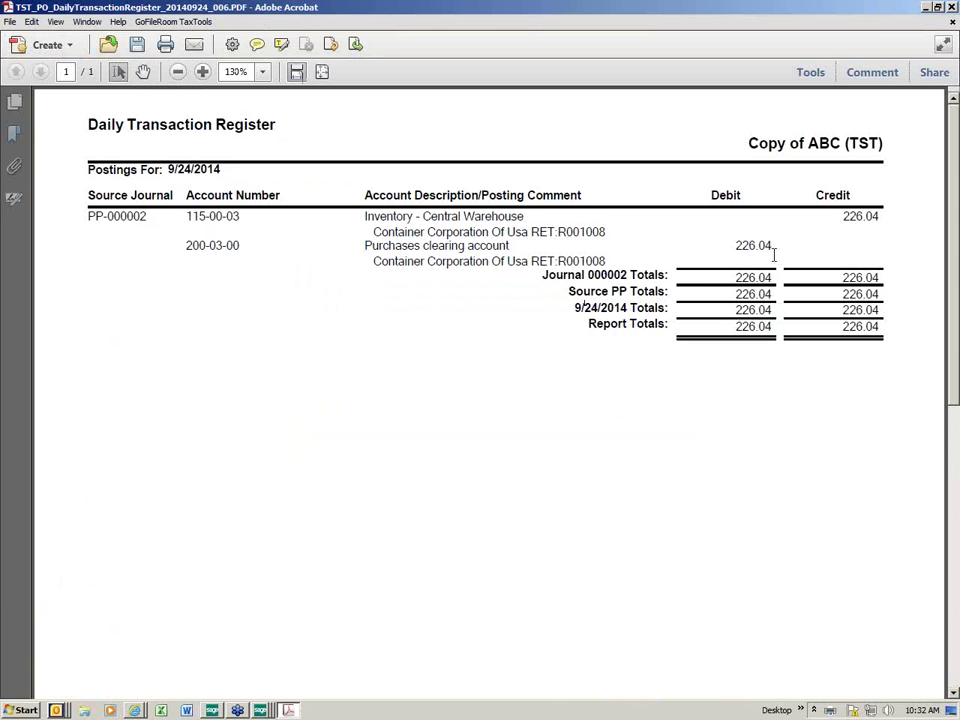
{"action": "left_click_drag", "start_coordinate": [773, 255], "coordinate": [738, 254]}
{"action": "left_click_drag", "start_coordinate": [840, 217], "coordinate": [882, 220]}
{"action": "left_click_drag", "start_coordinate": [779, 245], "coordinate": [733, 255]}
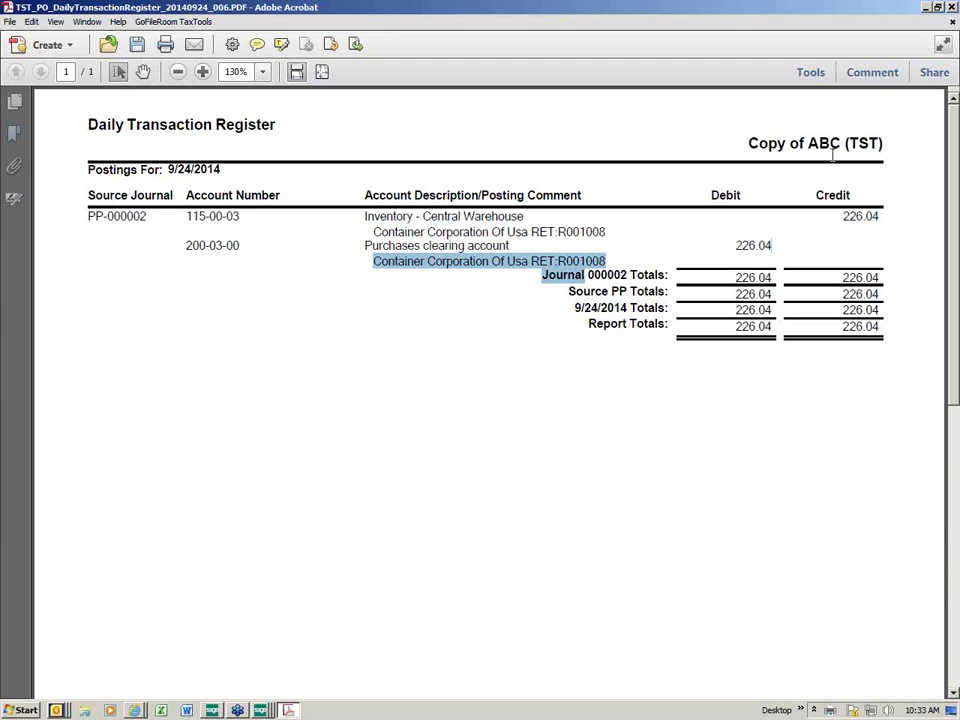
{"action": "left_click", "coordinate": [952, 7]}
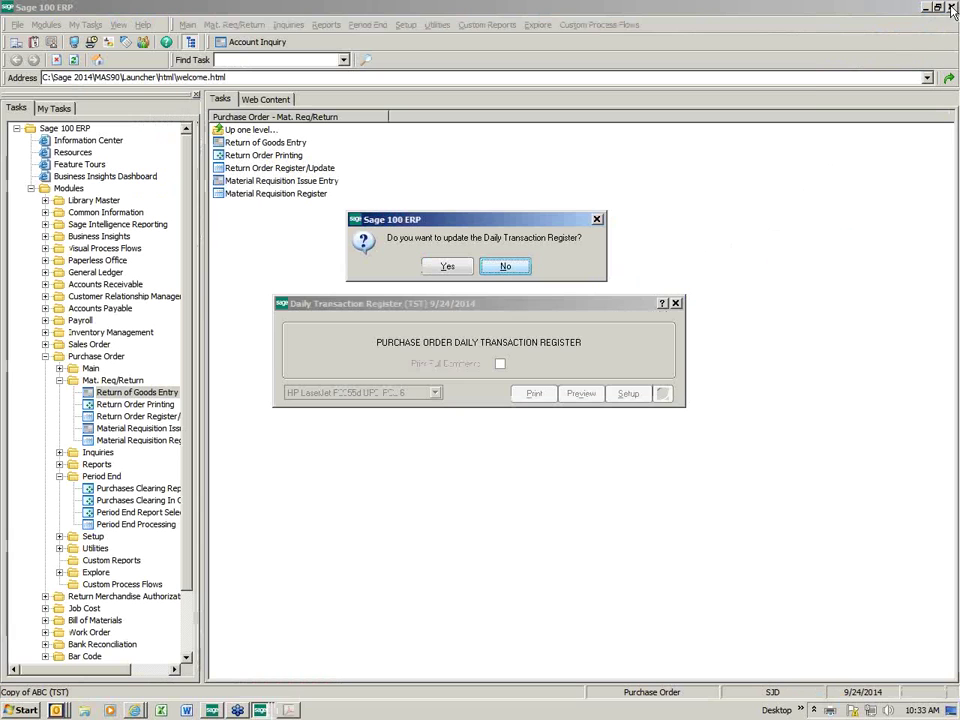
{"action": "left_click", "coordinate": [430, 270]}
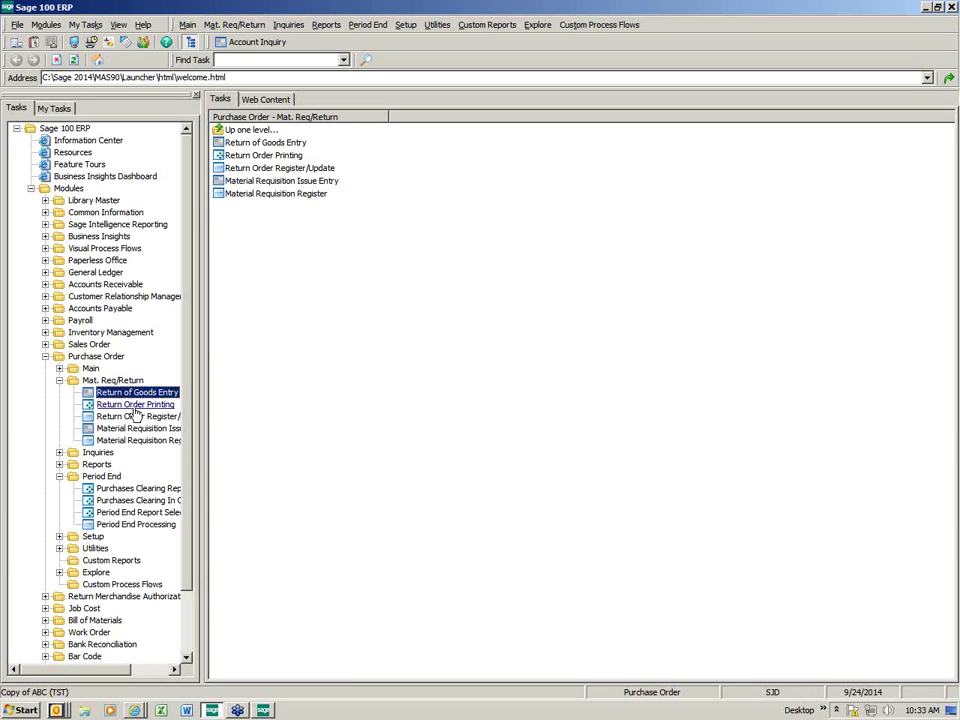
Step: Look up the first Container Corporation Of Usa purchase order dated 9/24/2014, check its order status and line quantities, and close it
{"action": "double_click", "coordinate": [91, 368]}
{"action": "left_click", "coordinate": [262, 169]}
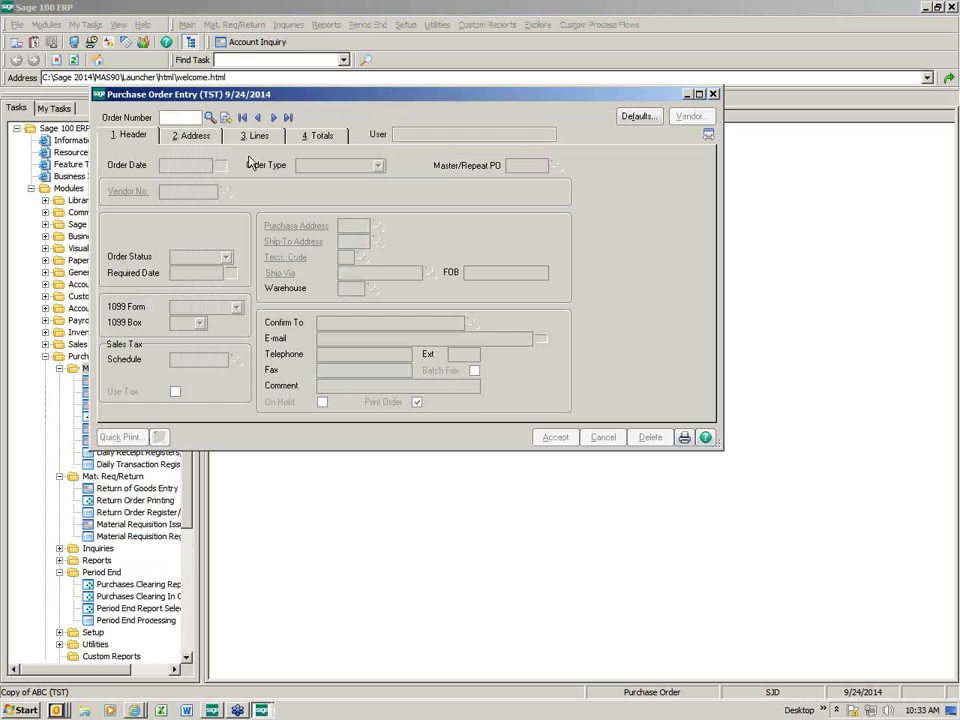
{"action": "left_click", "coordinate": [210, 117]}
{"action": "scroll", "coordinate": [305, 280], "scroll_direction": "down", "scroll_amount": 2}
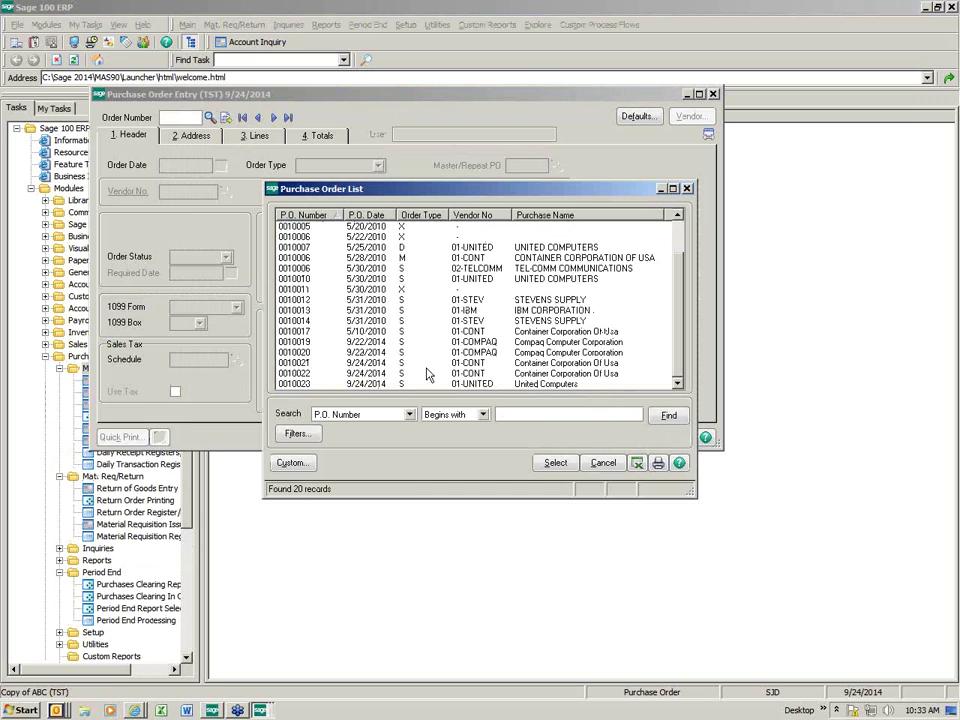
{"action": "left_click", "coordinate": [324, 363]}
{"action": "double_click", "coordinate": [324, 363]}
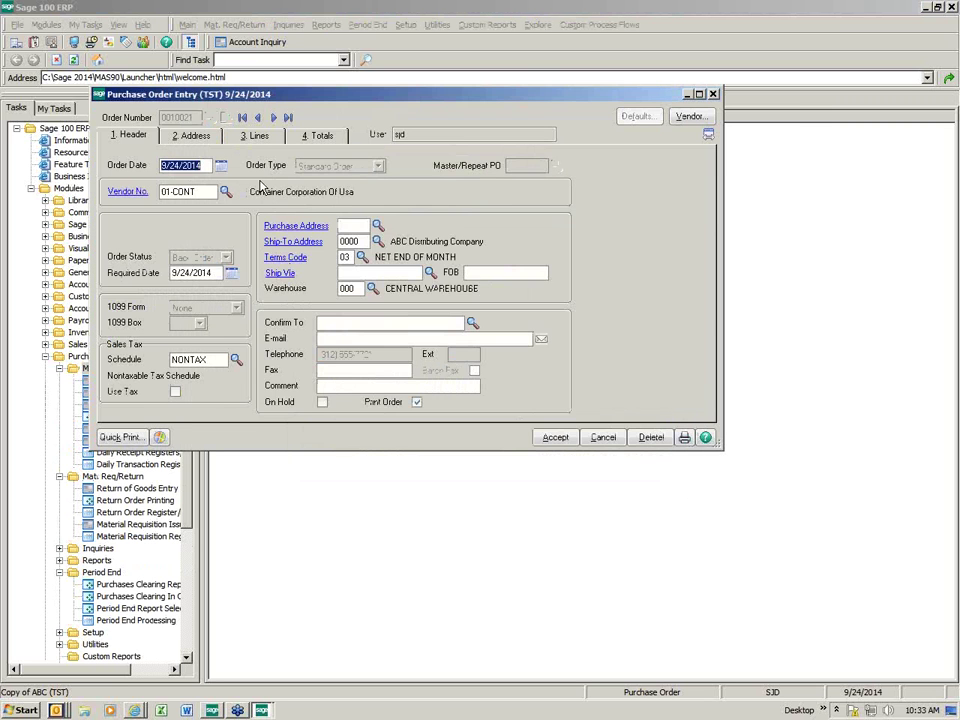
{"action": "left_click", "coordinate": [256, 136]}
{"action": "left_click", "coordinate": [134, 138]}
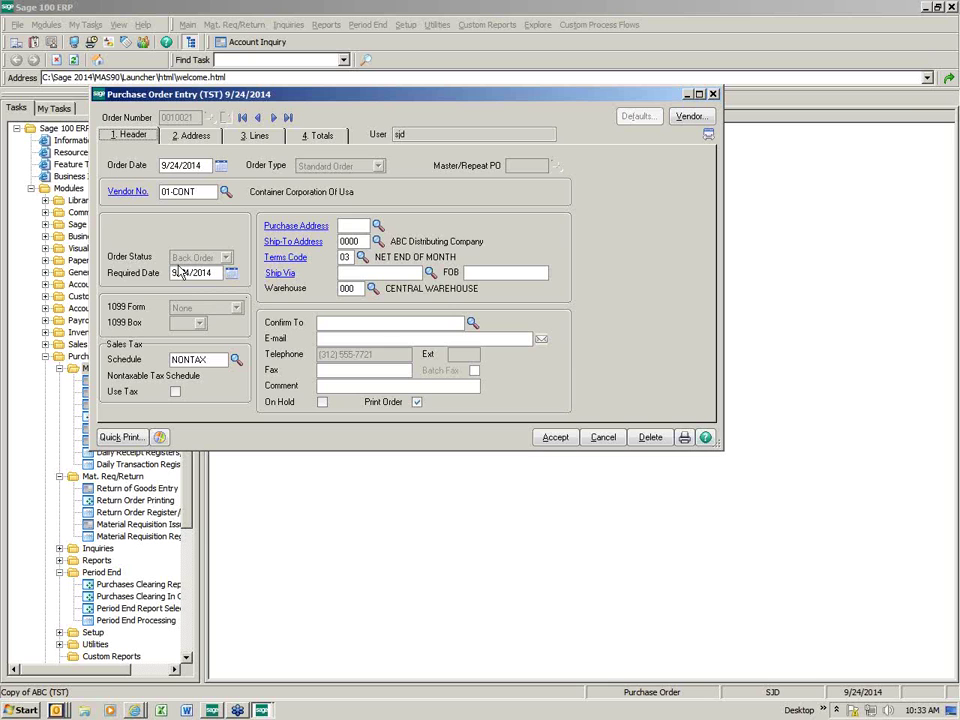
{"action": "left_click", "coordinate": [259, 136]}
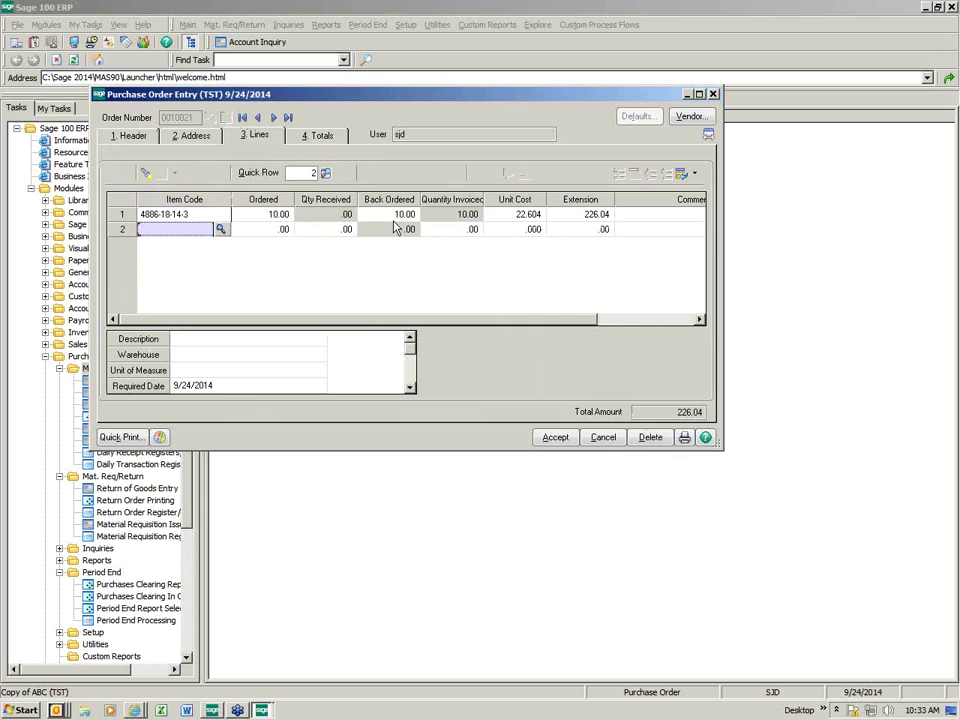
{"action": "left_click", "coordinate": [530, 78]}
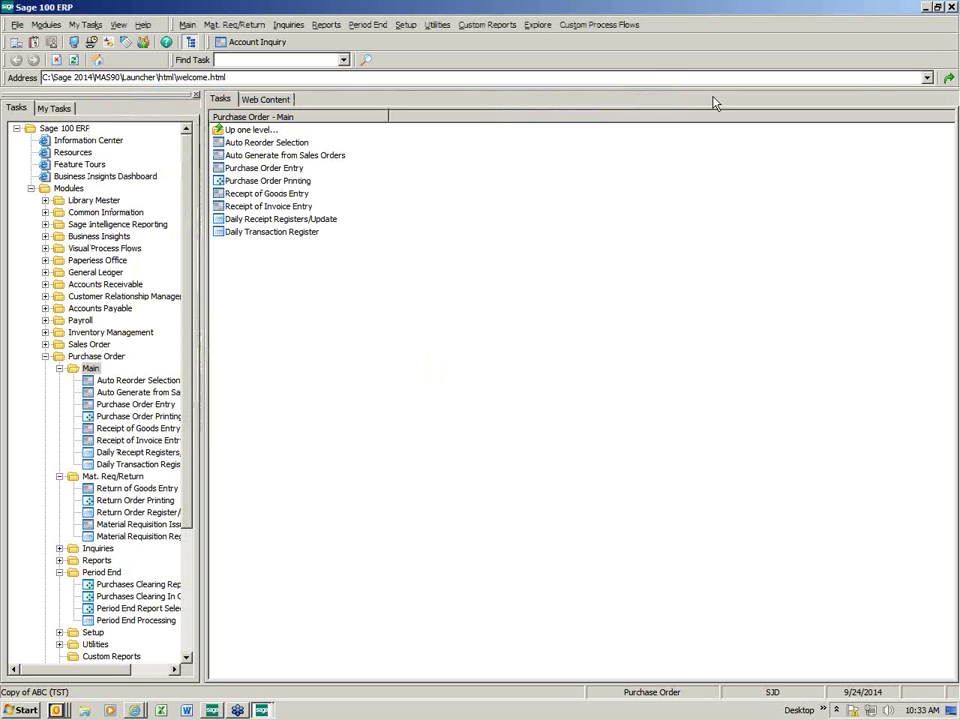
Step: Look up the purchases clearing account in Account Inquiry and display its history for fiscal year 2014
{"action": "left_click", "coordinate": [252, 43]}
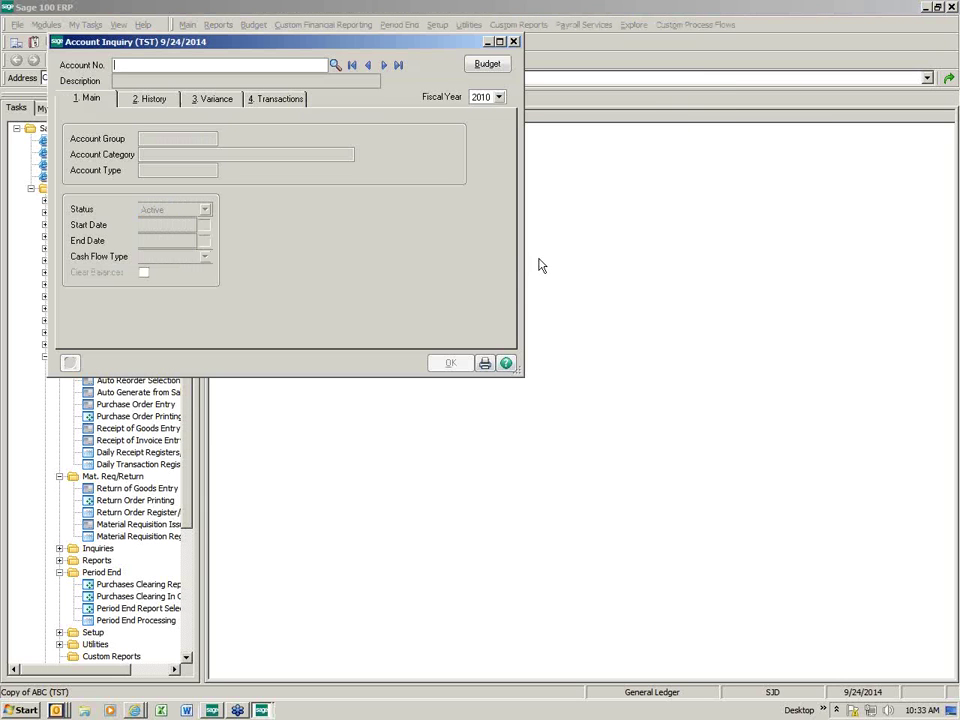
{"action": "left_click", "coordinate": [334, 68]}
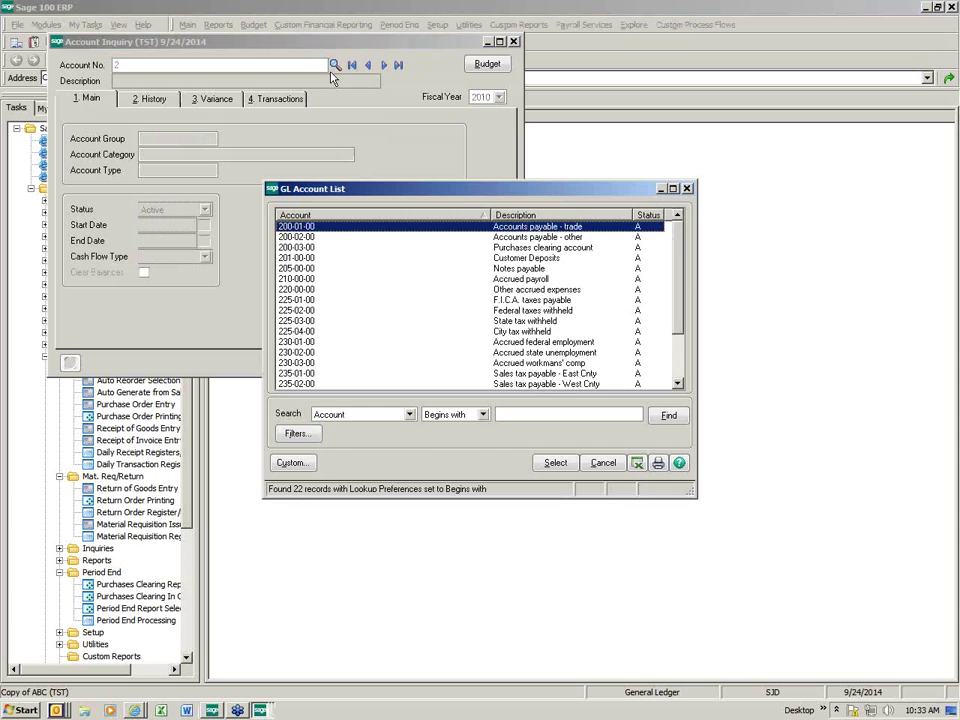
{"action": "double_click", "coordinate": [530, 249]}
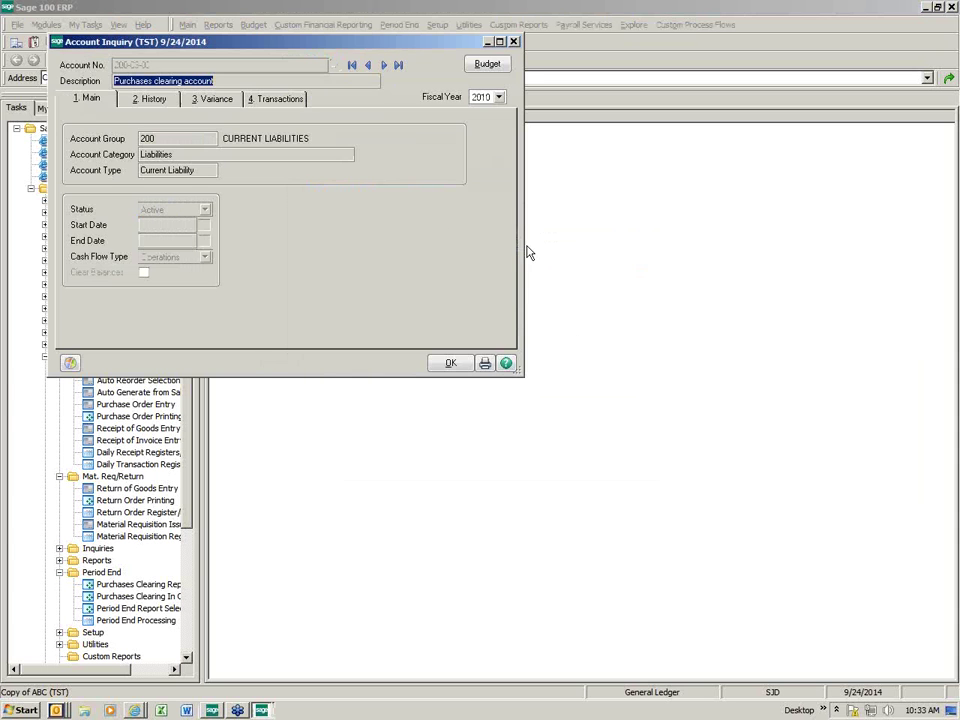
{"action": "left_click", "coordinate": [498, 97]}
{"action": "left_click", "coordinate": [486, 171]}
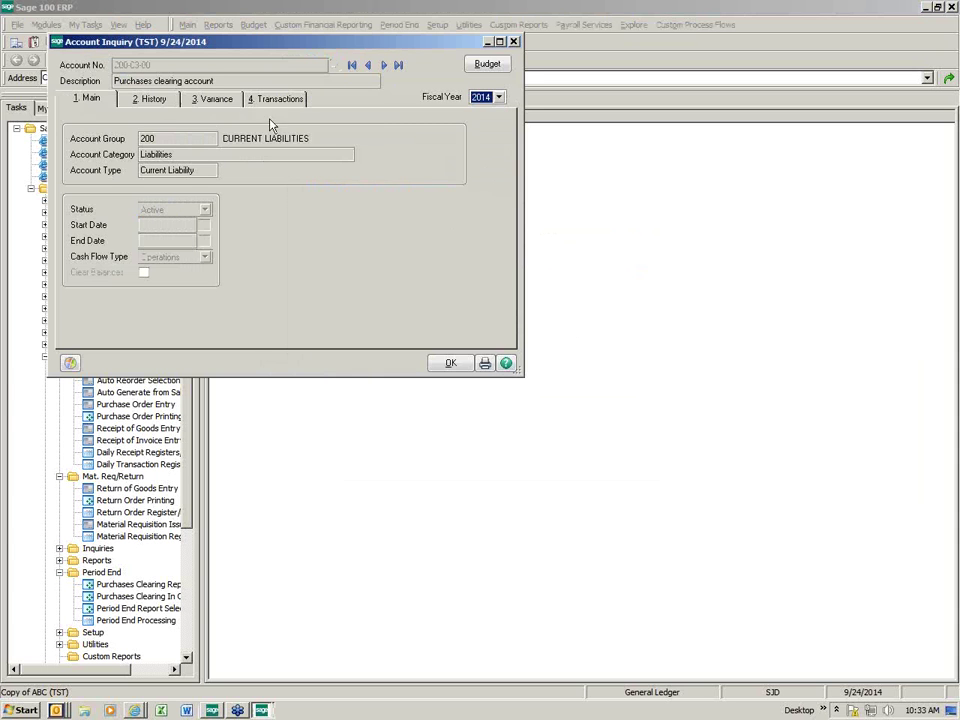
{"action": "left_click", "coordinate": [150, 99]}
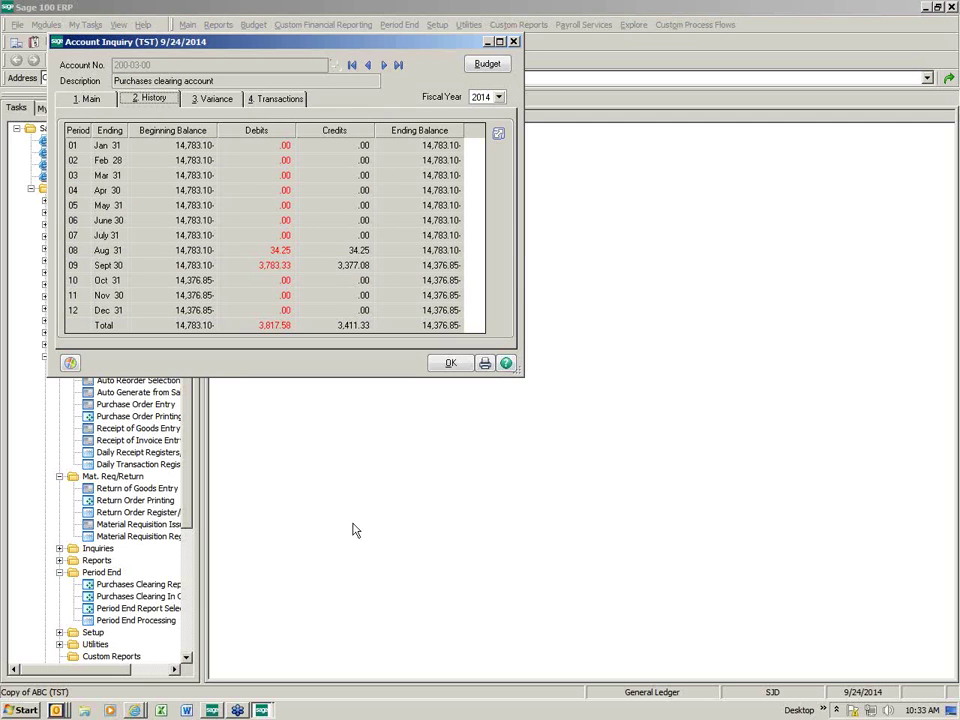
Step: Preview the Purchases Clearing Report for inventory items with the STANDARD setting, maximized at 150% zoom
{"action": "left_click", "coordinate": [130, 585]}
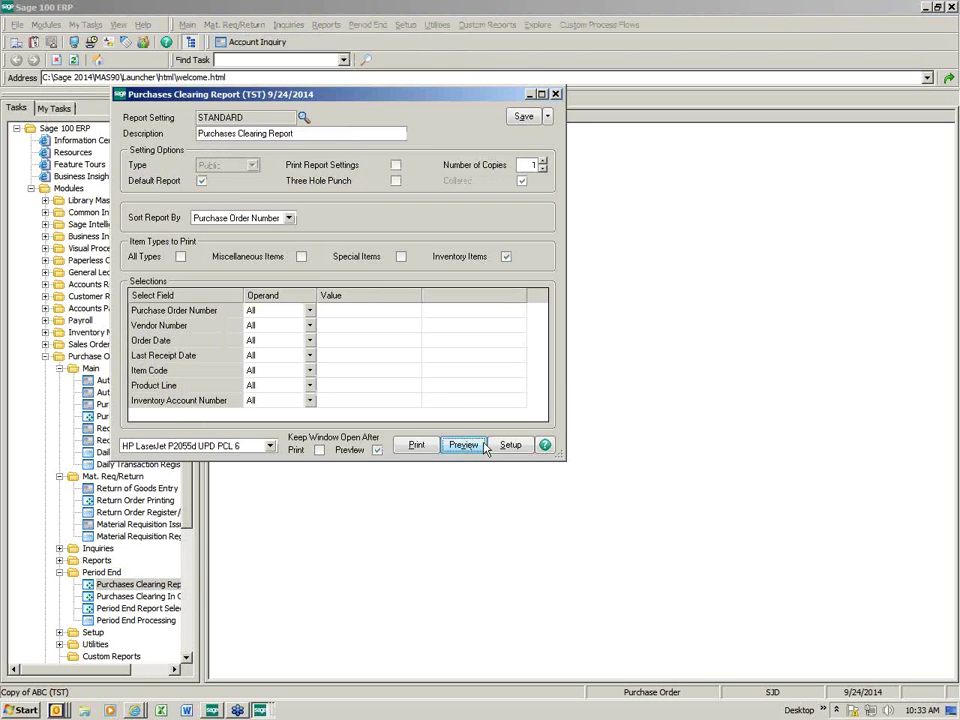
{"action": "left_click", "coordinate": [463, 445]}
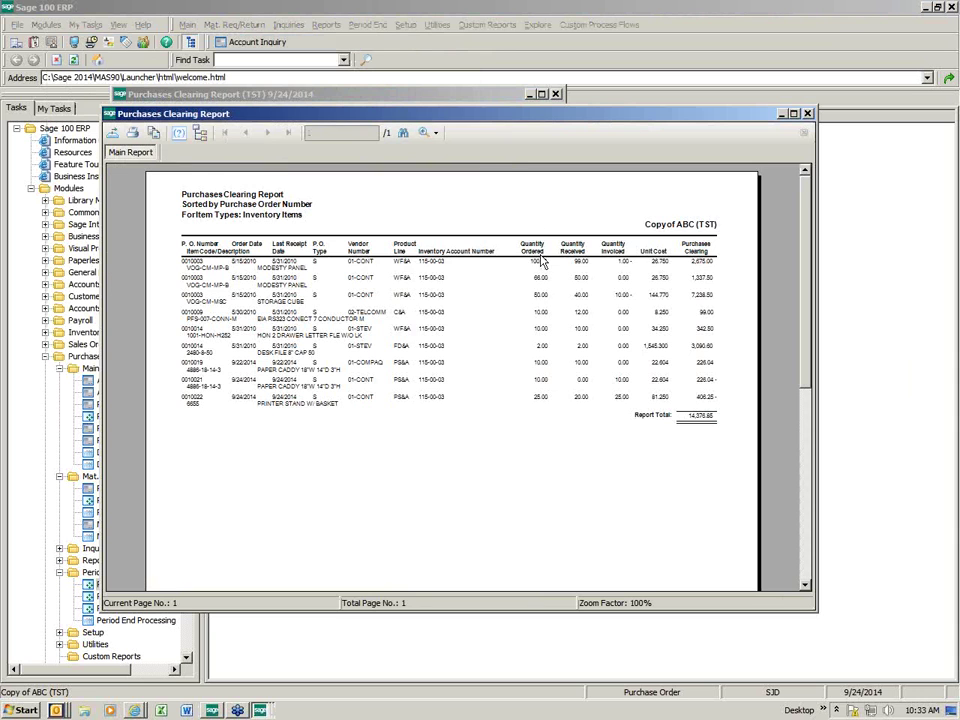
{"action": "left_click", "coordinate": [430, 133]}
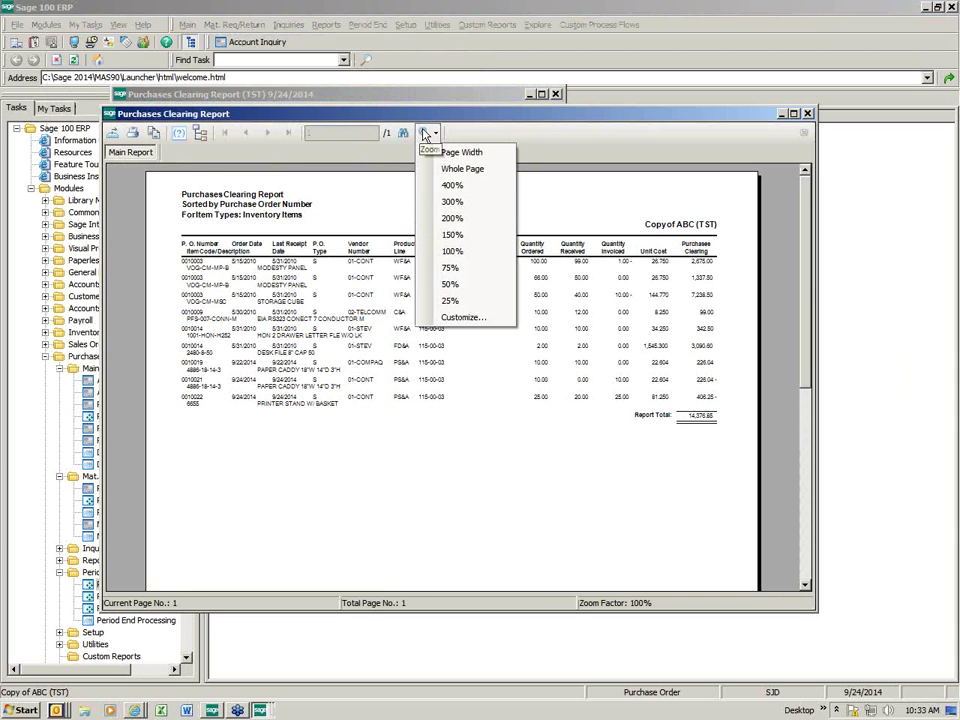
{"action": "left_click", "coordinate": [453, 235]}
{"action": "left_click", "coordinate": [793, 113]}
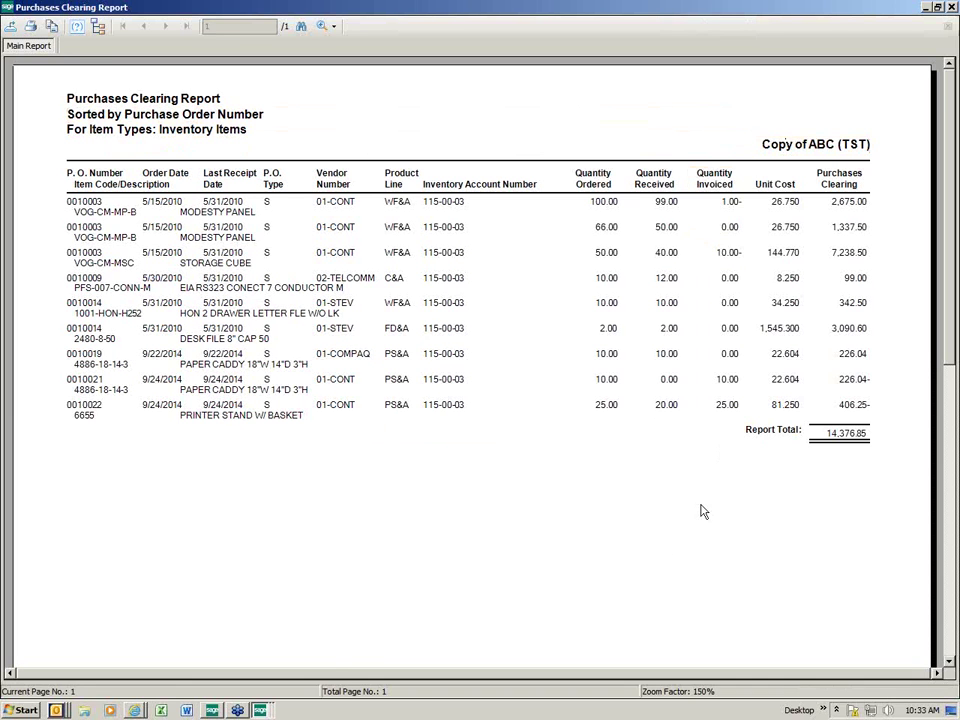
Step: Compare the Purchases Clearing Report total with the purchases clearing account history, then close the inquiry in front and the report
{"action": "left_click", "coordinate": [260, 710]}
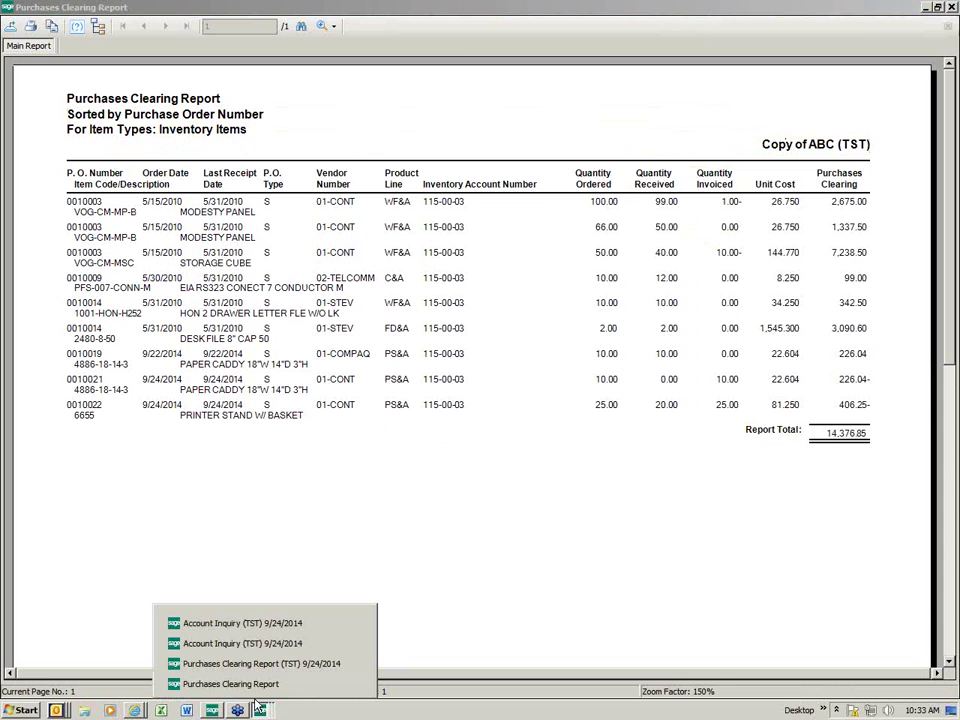
{"action": "left_click", "coordinate": [232, 644]}
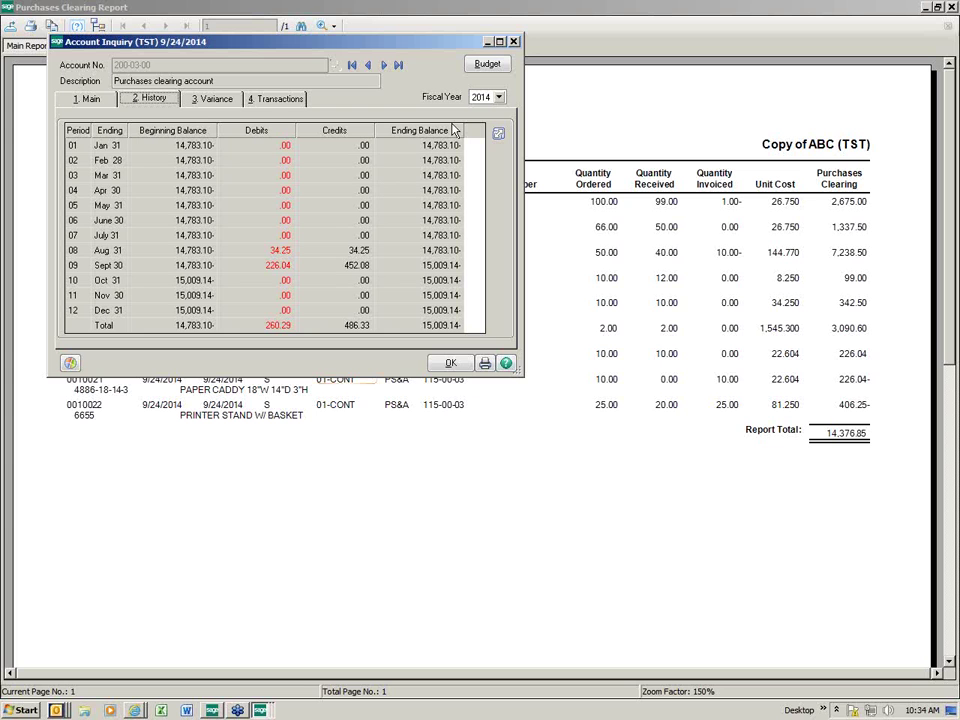
{"action": "left_click", "coordinate": [514, 43]}
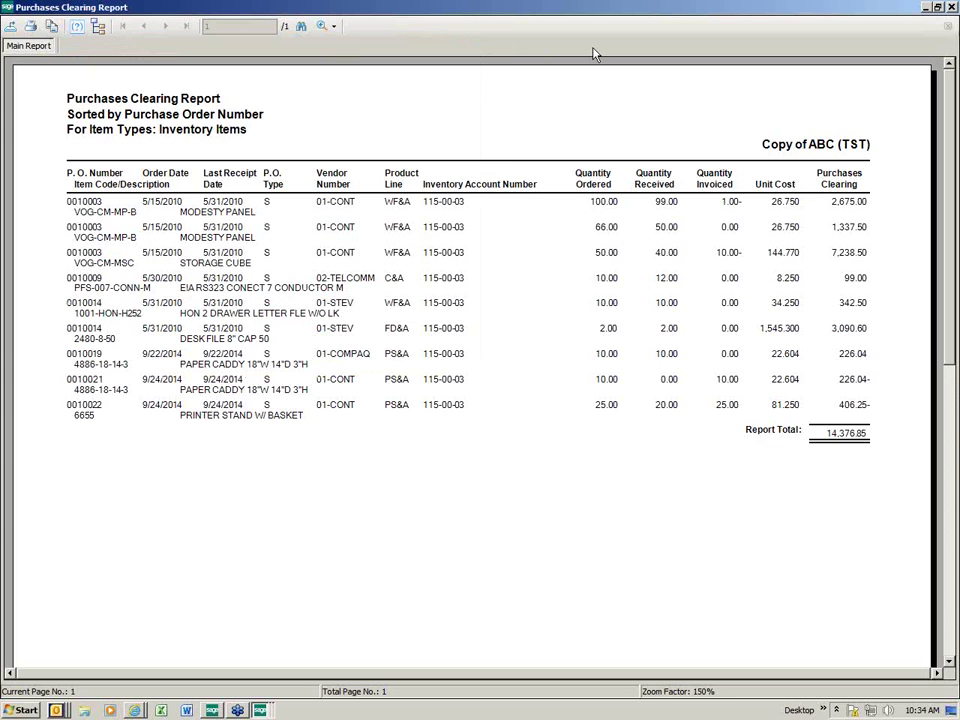
{"action": "left_click", "coordinate": [952, 7]}
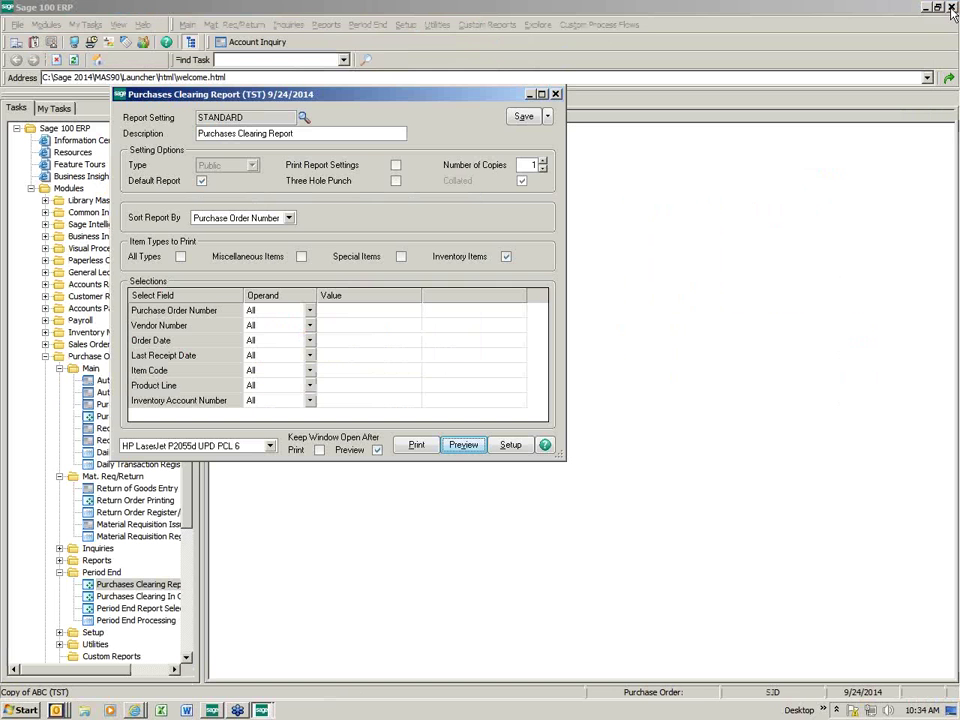
{"action": "left_click", "coordinate": [557, 94]}
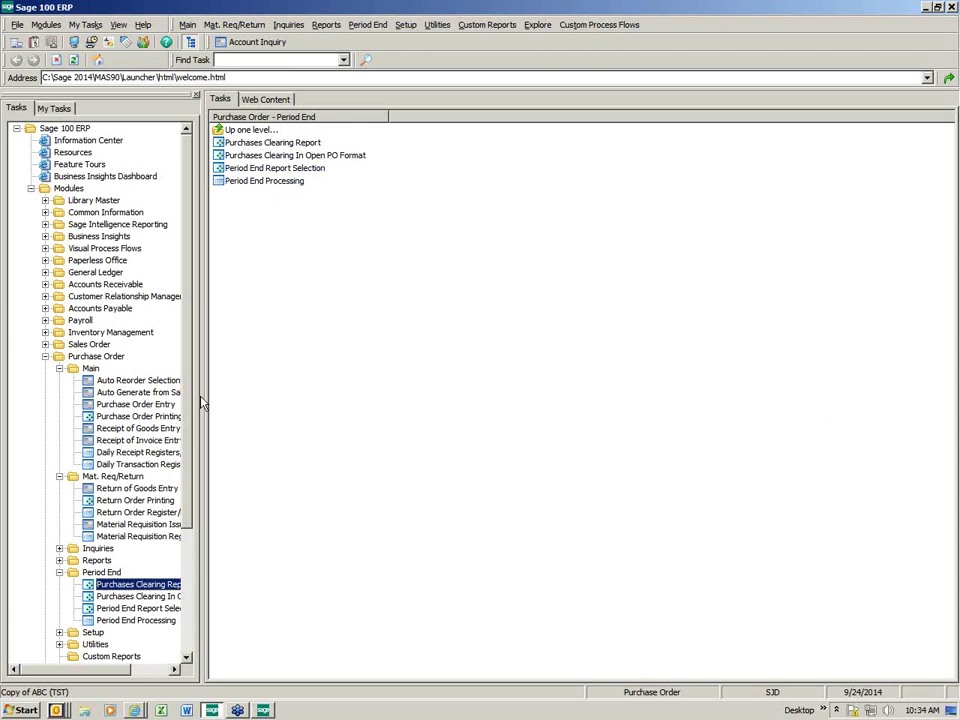
Step: Start a new return of goods without a purchase order for vendor Container Corporation Of Usa
{"action": "left_click", "coordinate": [120, 489]}
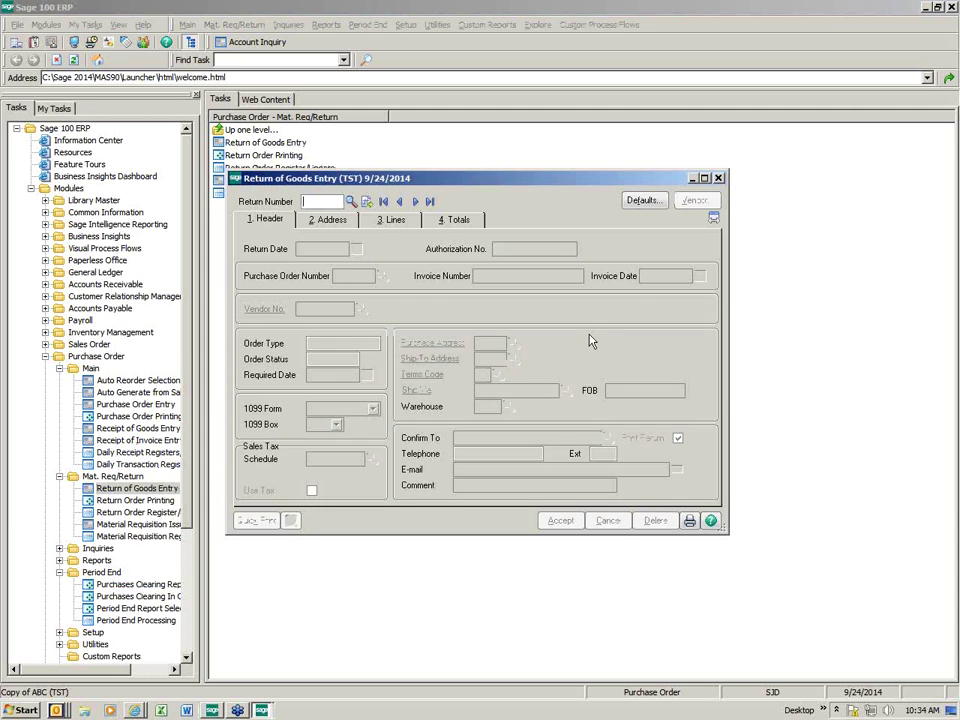
{"action": "left_click", "coordinate": [367, 201]}
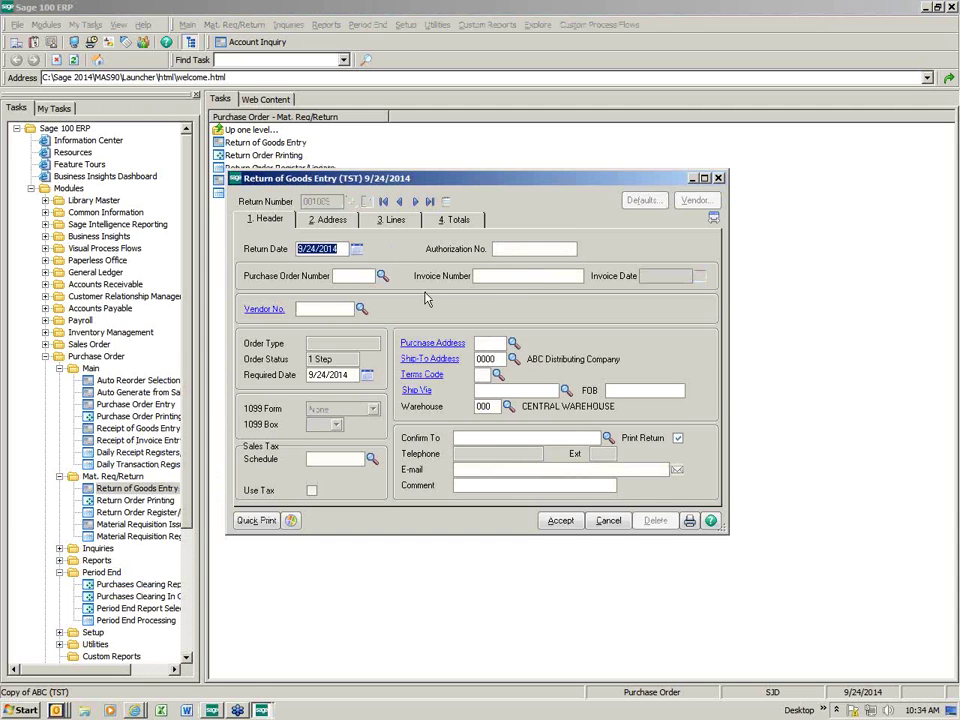
{"action": "left_click", "coordinate": [361, 308]}
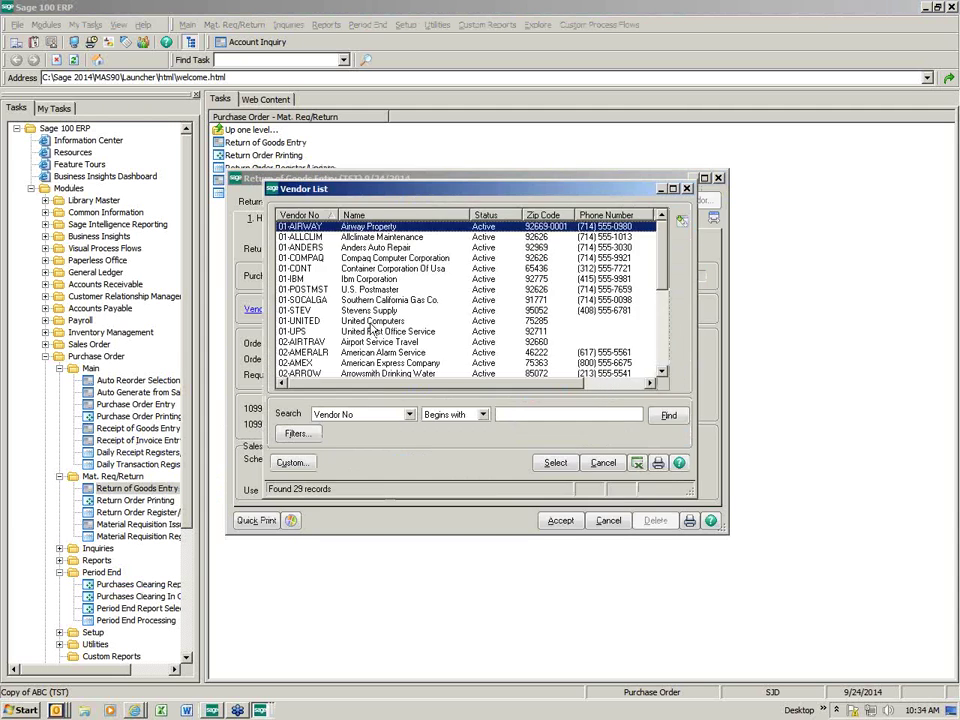
{"action": "double_click", "coordinate": [368, 270]}
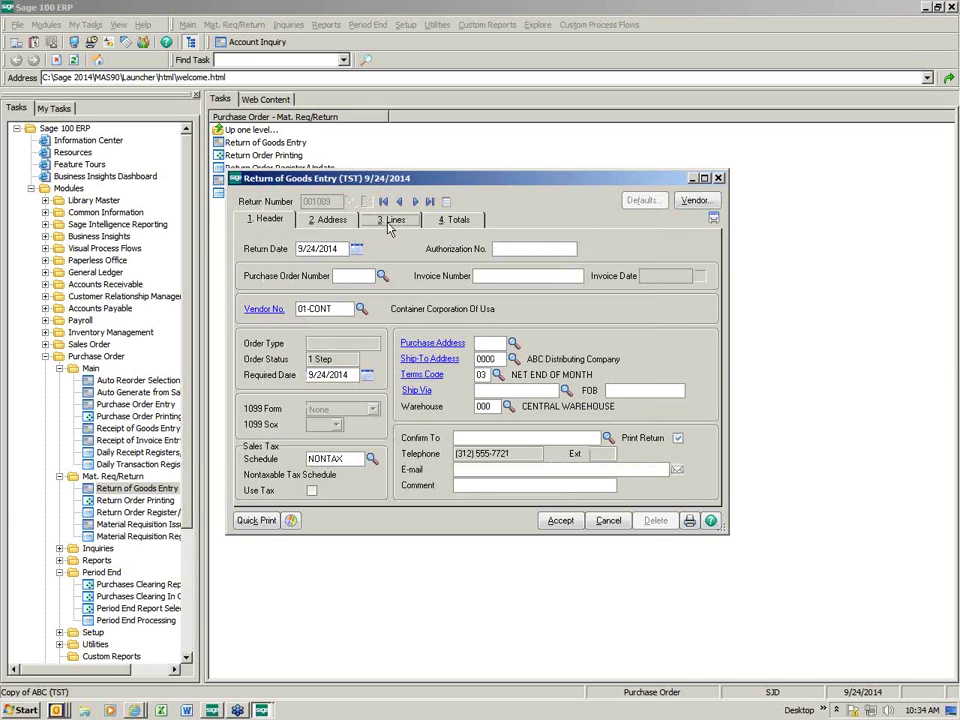
Step: Add a line to the return for item 4886-18-14-3 with 2 units ordered and returned
{"action": "left_click", "coordinate": [390, 221]}
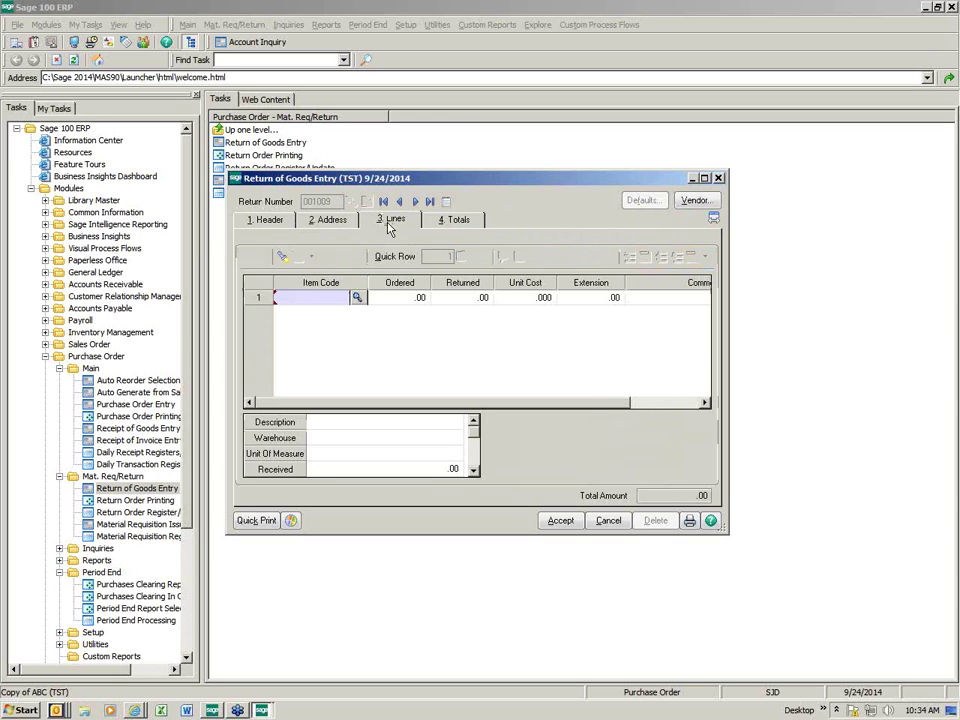
{"action": "key", "text": "F2"}
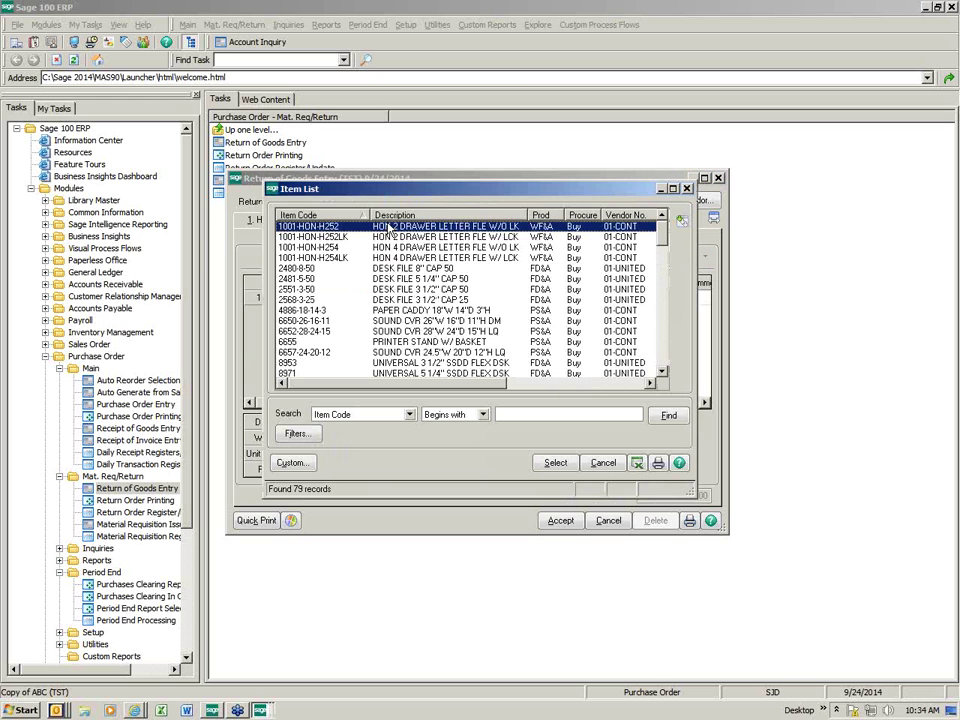
{"action": "left_click", "coordinate": [403, 312]}
{"action": "double_click", "coordinate": [405, 312]}
{"action": "type", "text": "2"}
{"action": "key", "text": "Tab"}
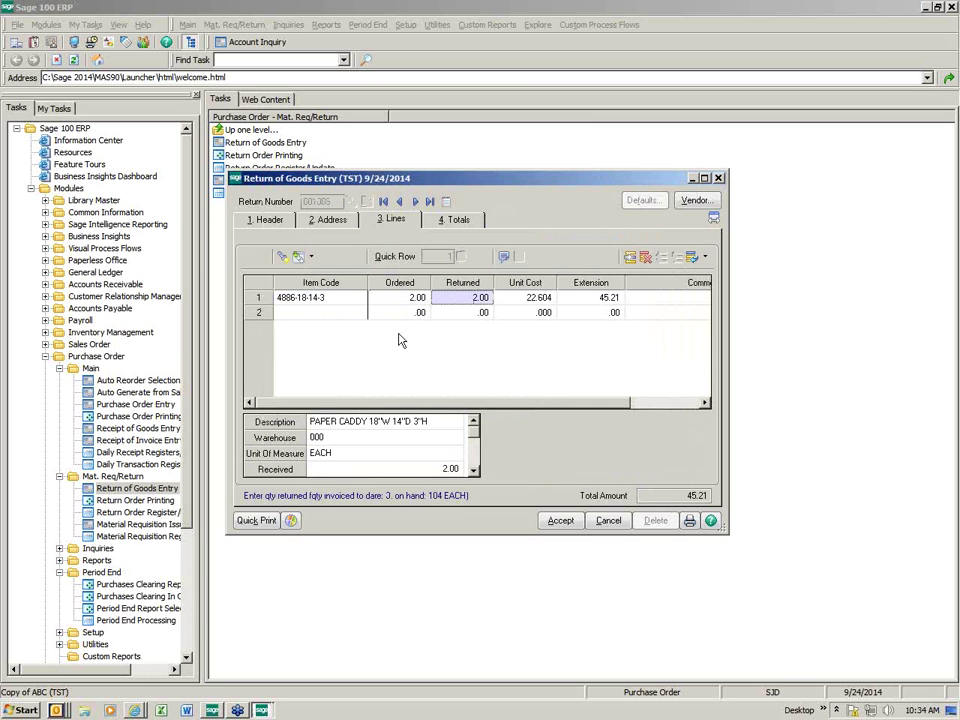
{"action": "key", "text": "Tab"}
{"action": "key", "text": "Tab"}
{"action": "key", "text": "Tab"}
{"action": "key", "text": "Tab"}
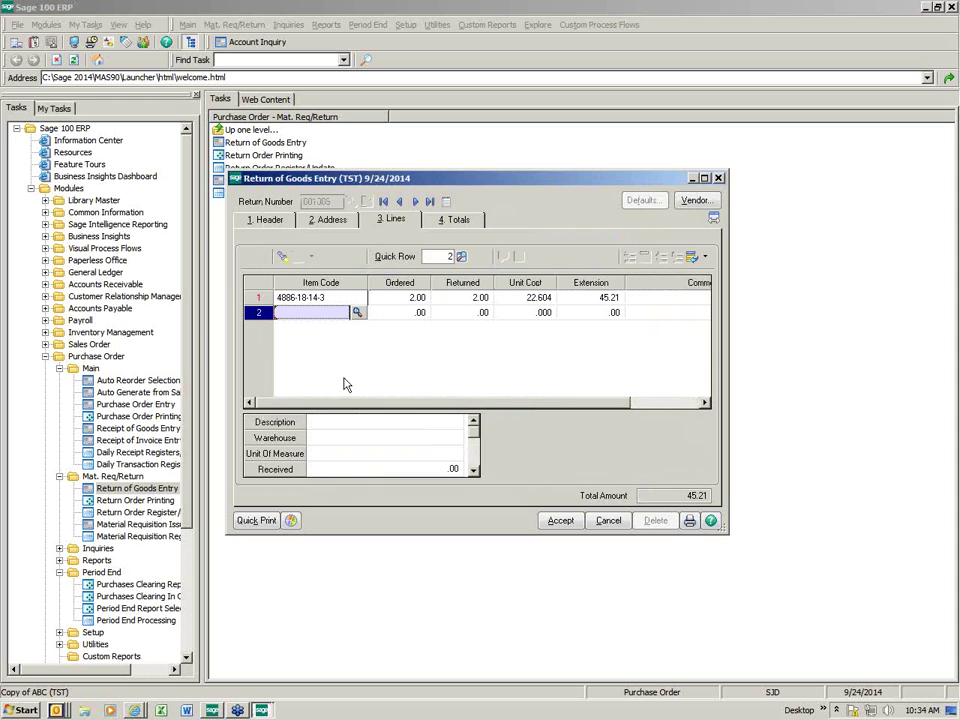
Step: Check the return's totals, accept the return, and close Return of Goods Entry
{"action": "left_click", "coordinate": [458, 221]}
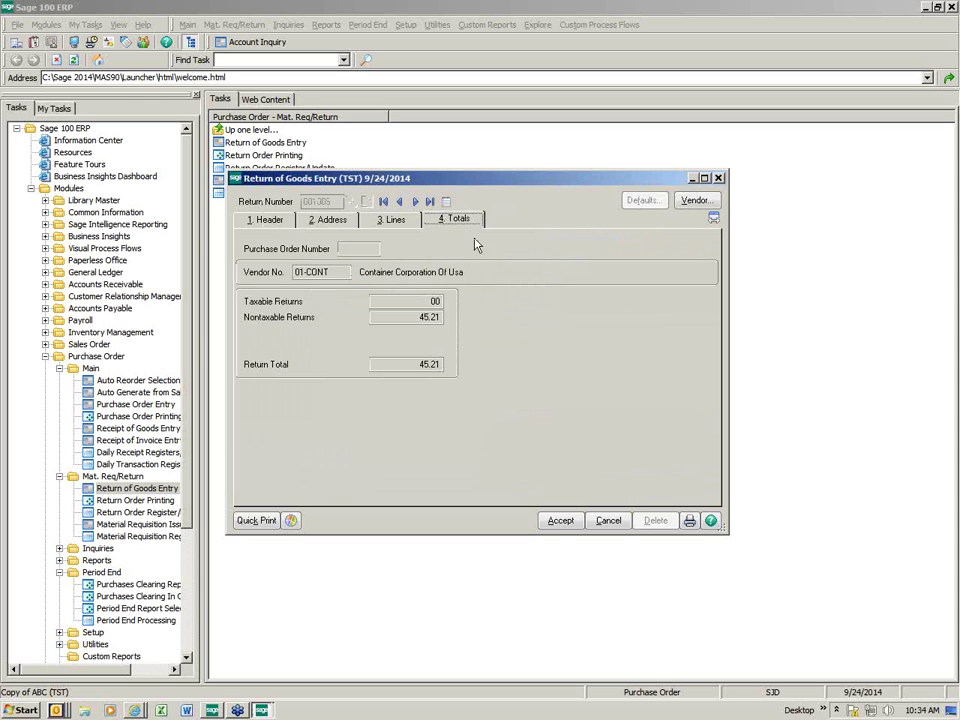
{"action": "left_click", "coordinate": [559, 520]}
{"action": "key", "text": "Escape"}
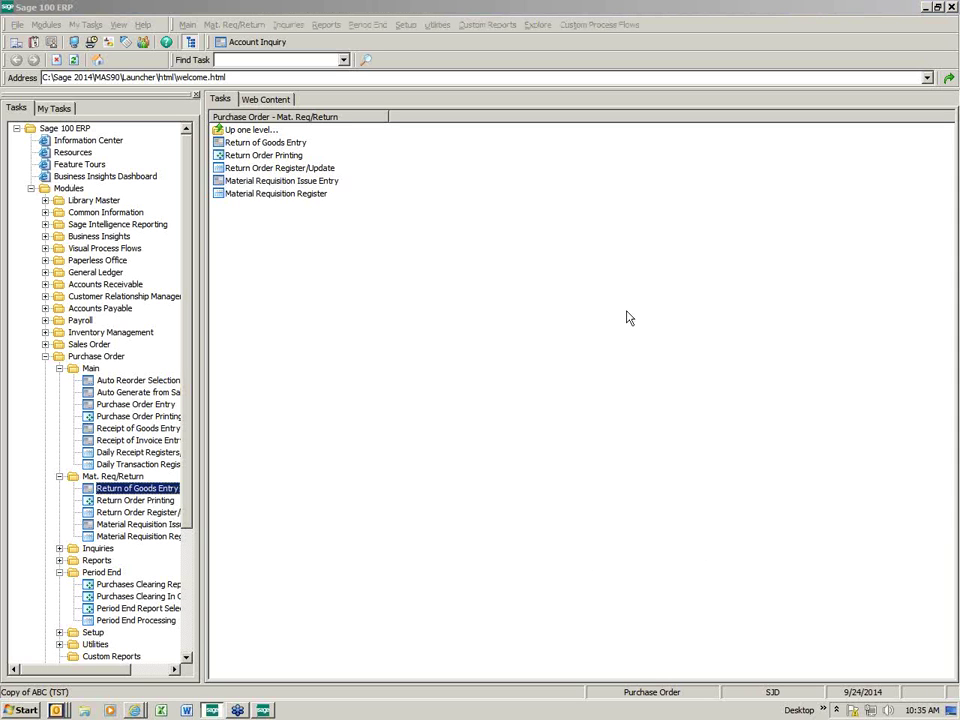
{"action": "left_click", "coordinate": [697, 188]}
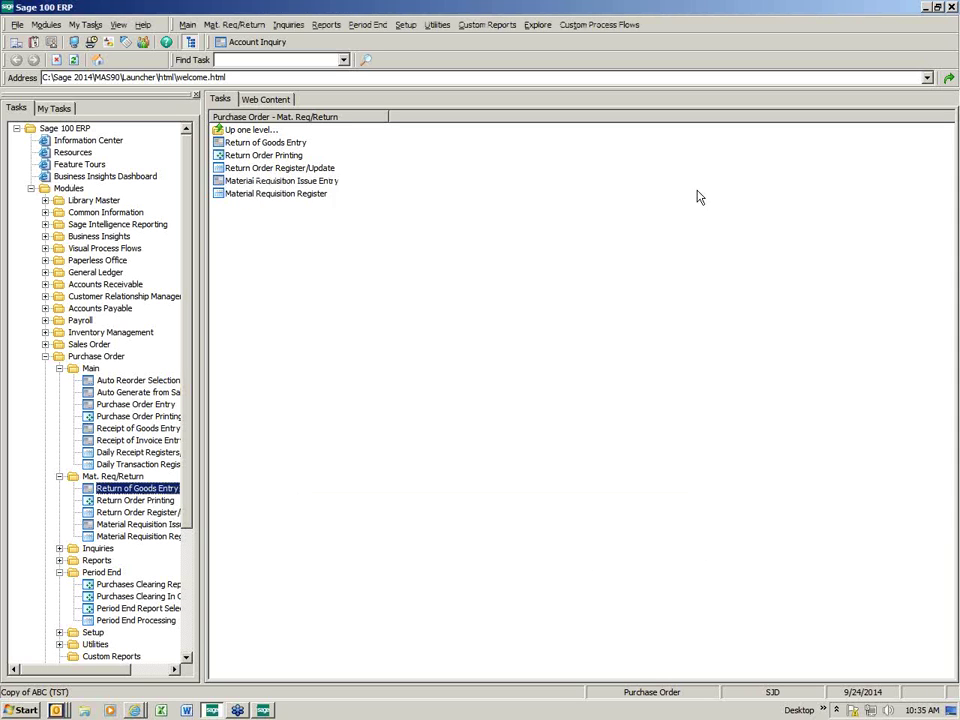
Step: Preview the Return of Goods Register with posting date 9/24/2014, review its pages, and update the register
{"action": "left_click", "coordinate": [258, 168]}
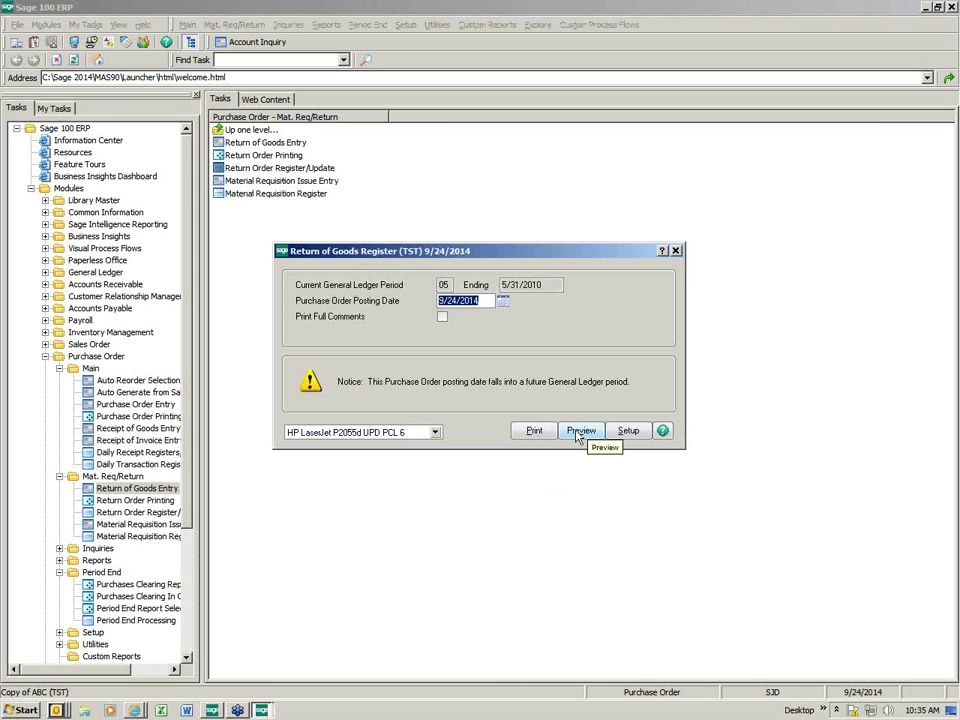
{"action": "left_click", "coordinate": [578, 432]}
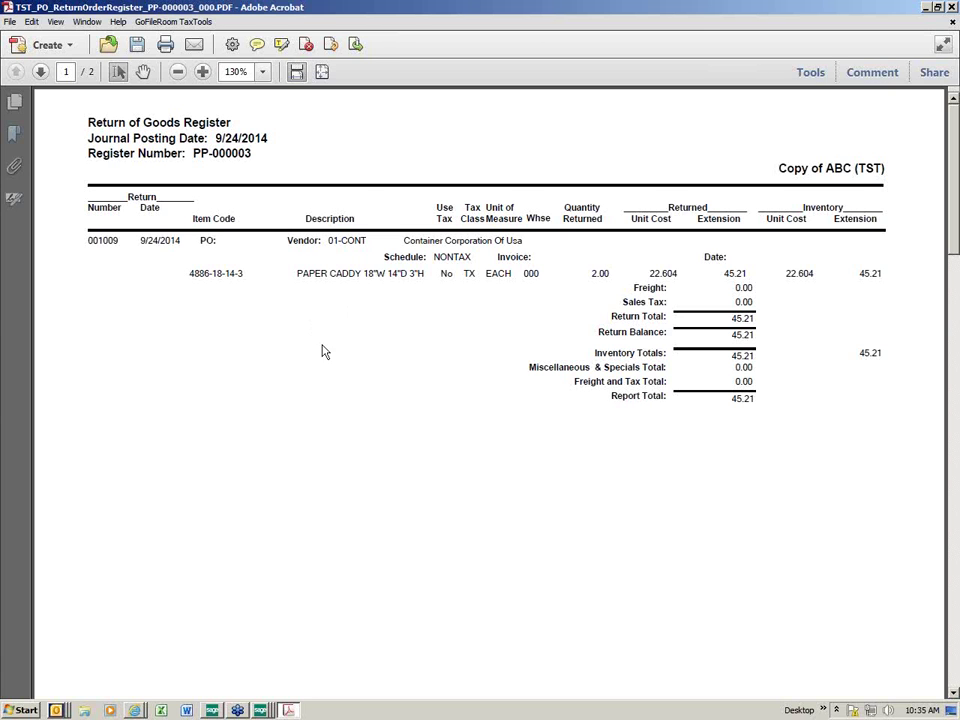
{"action": "left_click", "coordinate": [40, 71]}
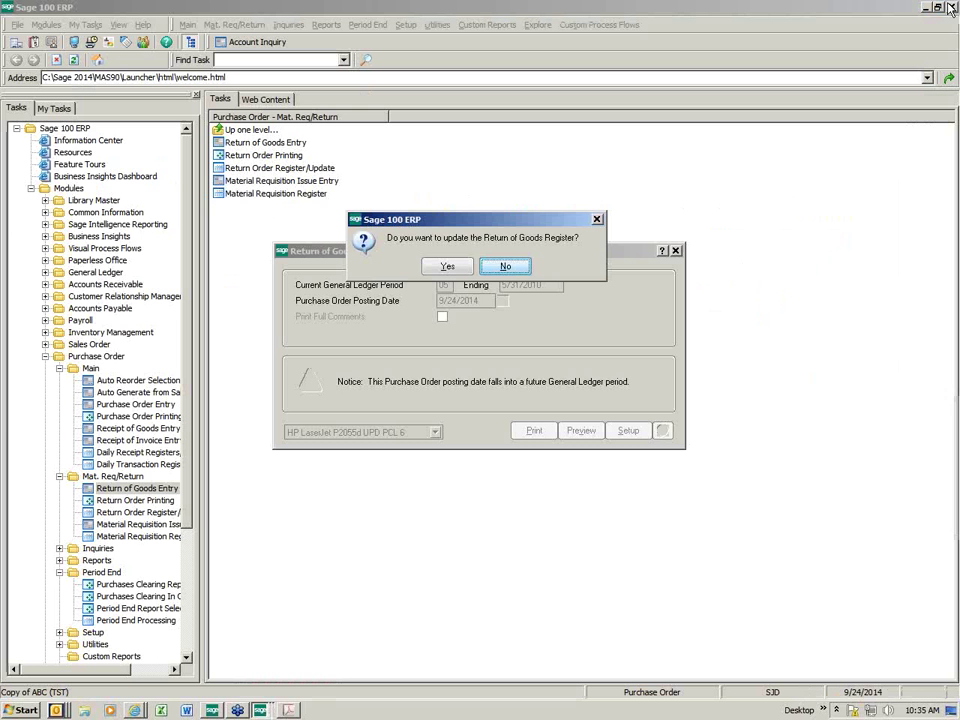
{"action": "left_click", "coordinate": [953, 7]}
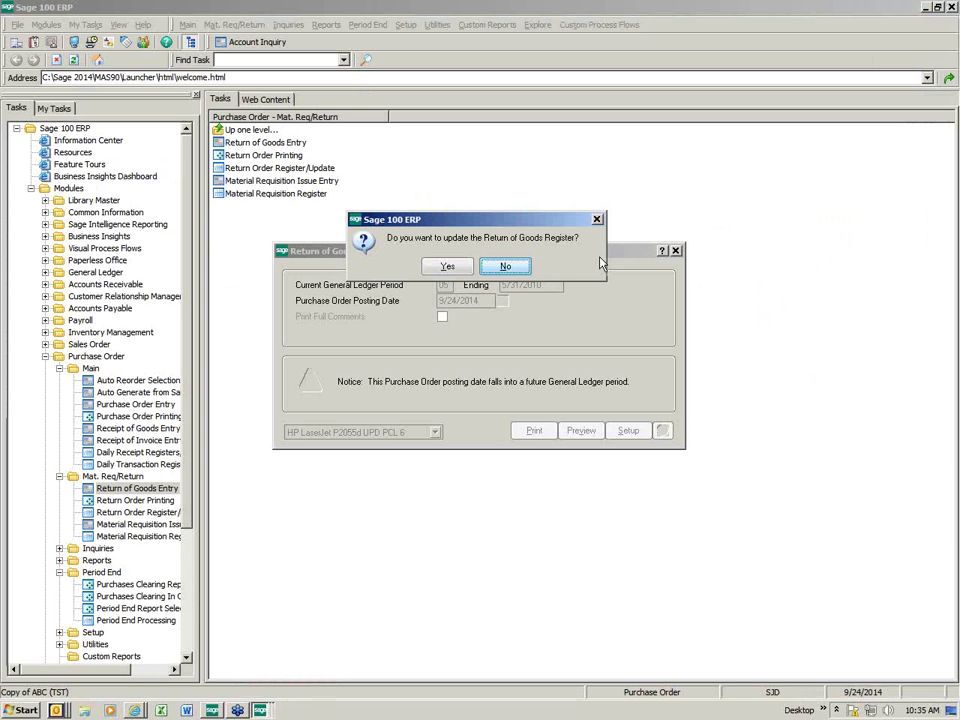
{"action": "left_click", "coordinate": [447, 266]}
Step: Print the Daily Transaction Register, check the purchases clearing account debit, and update the register
{"action": "left_click", "coordinate": [452, 266]}
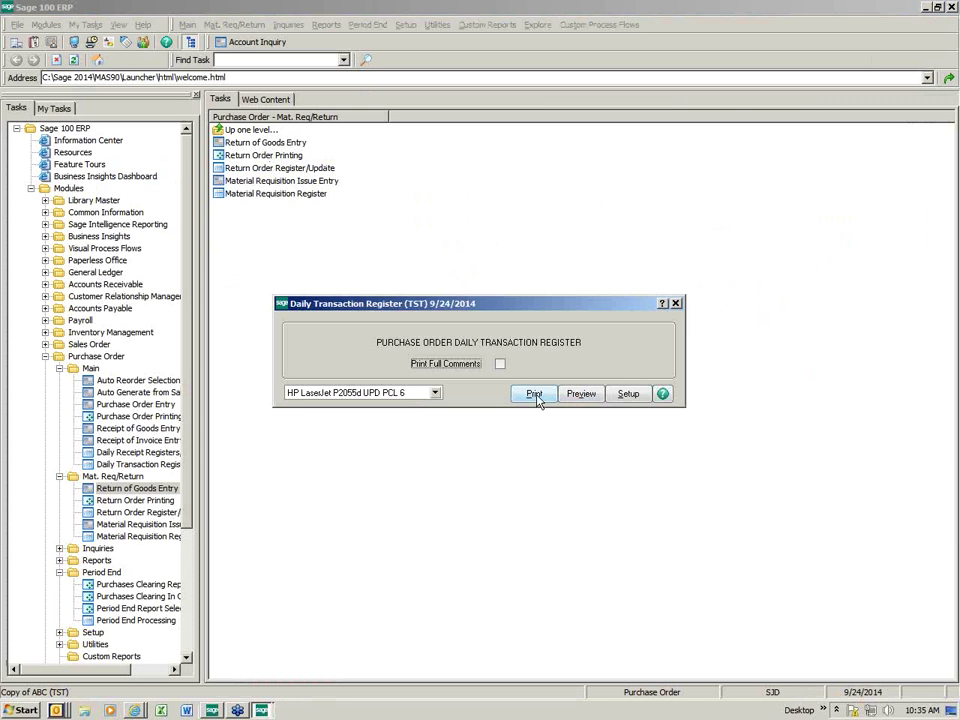
{"action": "left_click", "coordinate": [535, 394]}
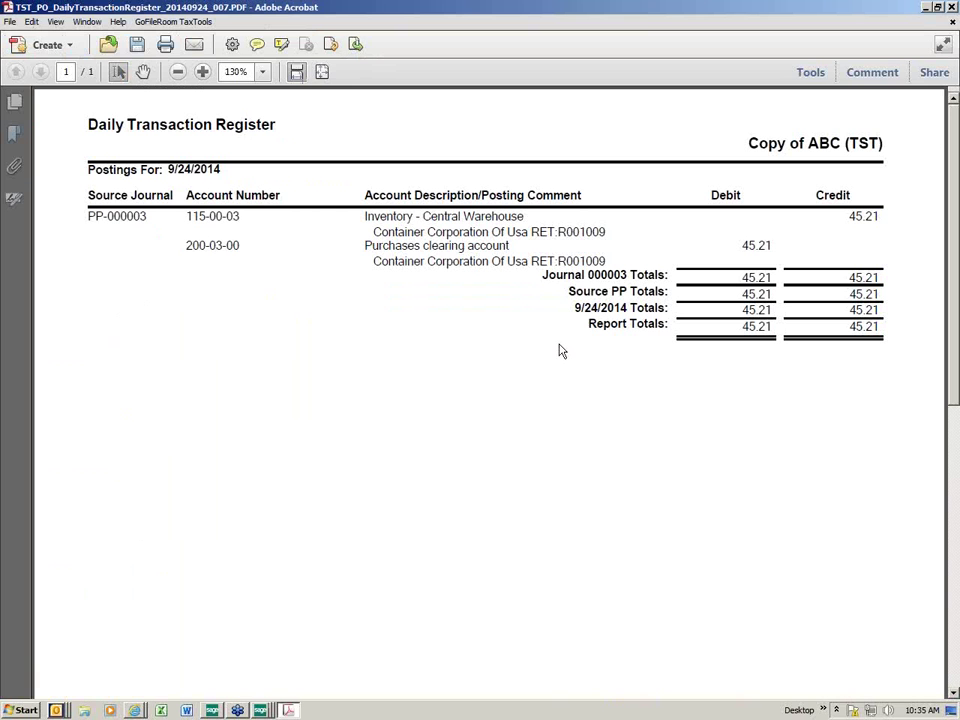
{"action": "left_click_drag", "start_coordinate": [736, 245], "coordinate": [772, 245]}
{"action": "left_click", "coordinate": [952, 8]}
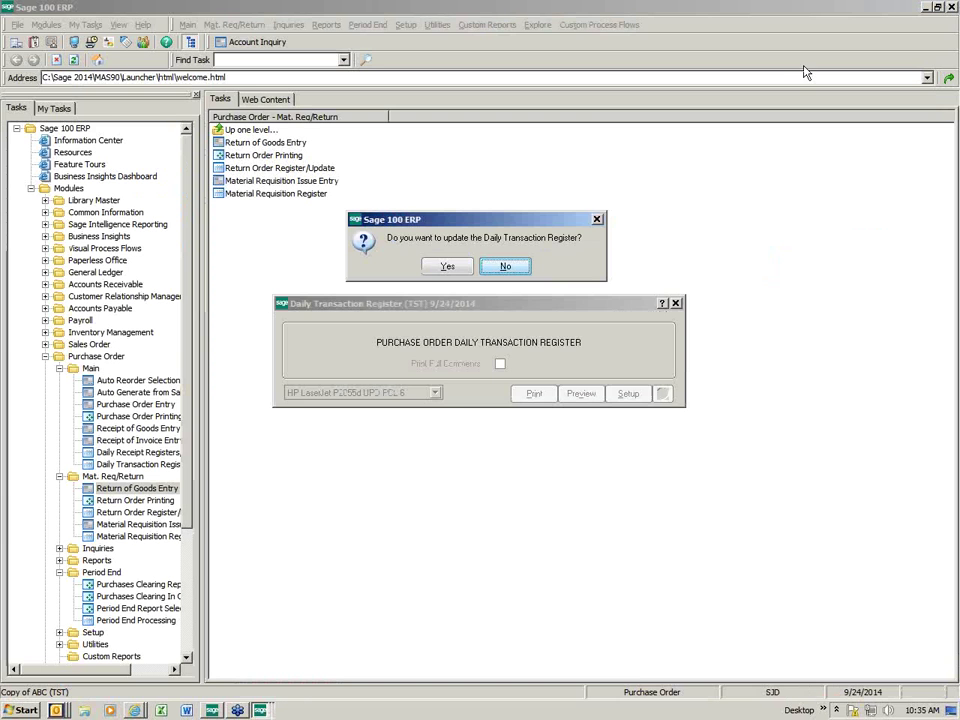
{"action": "left_click", "coordinate": [440, 268]}
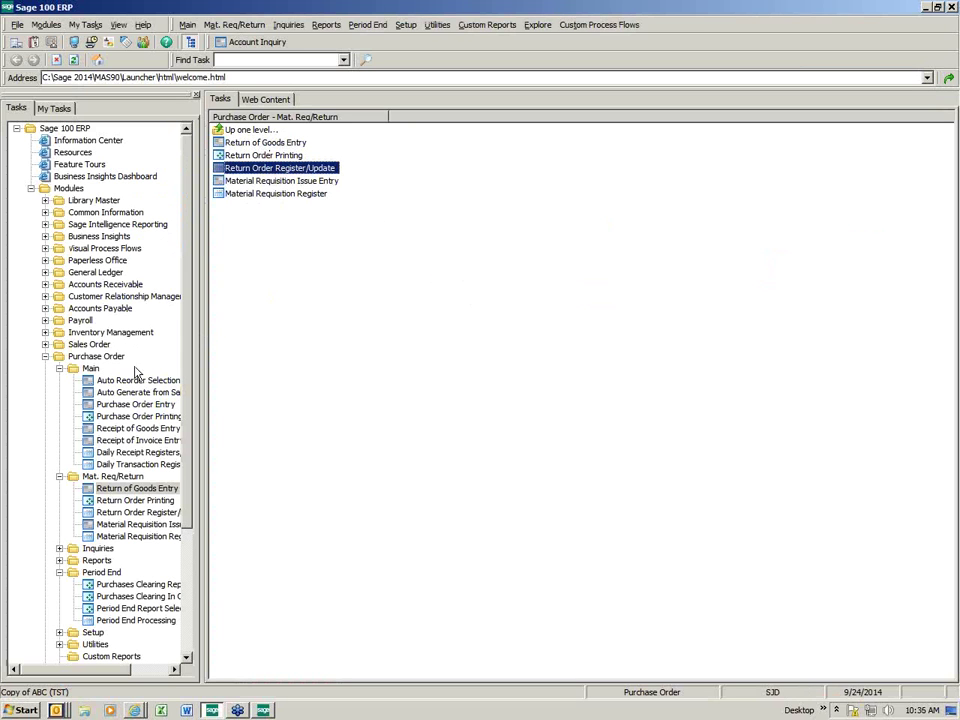
Step: Try to print the Purchase Order Daily Transaction Register again
{"action": "left_click", "coordinate": [150, 465]}
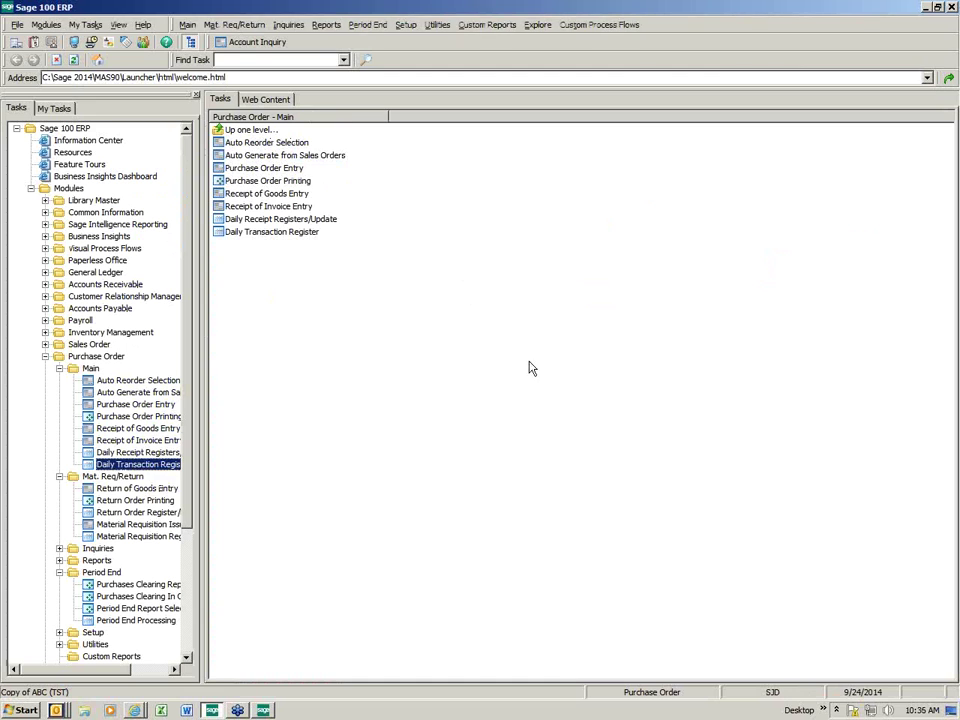
{"action": "left_click", "coordinate": [533, 396]}
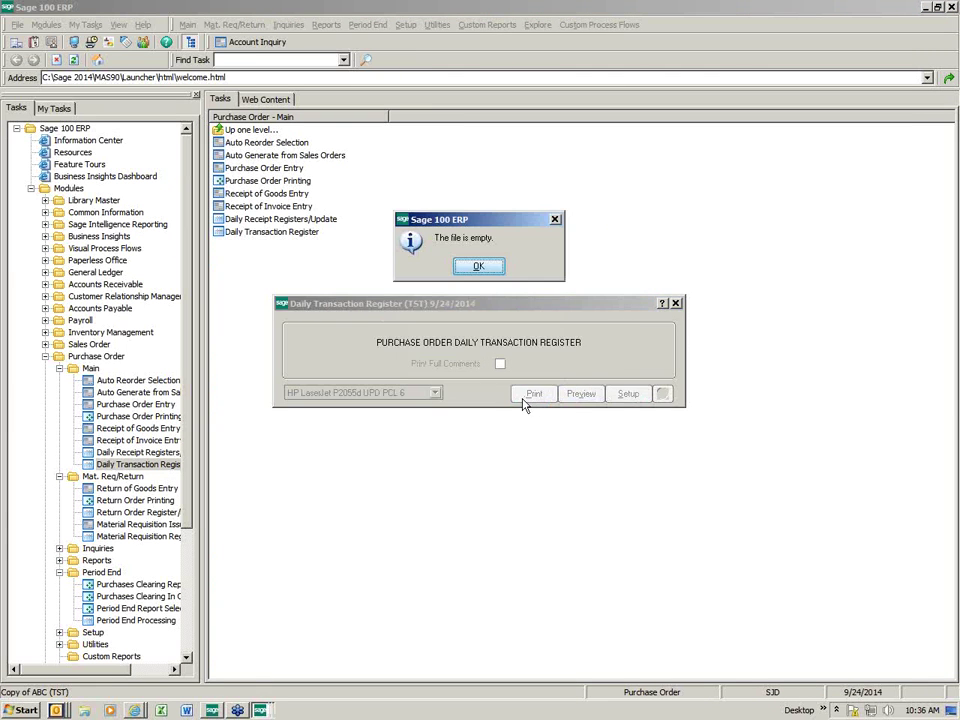
{"action": "key", "text": "Return"}
Step: Find the purchases clearing account in Account Inquiry and show its fiscal year 2014 history
{"action": "left_click", "coordinate": [258, 47]}
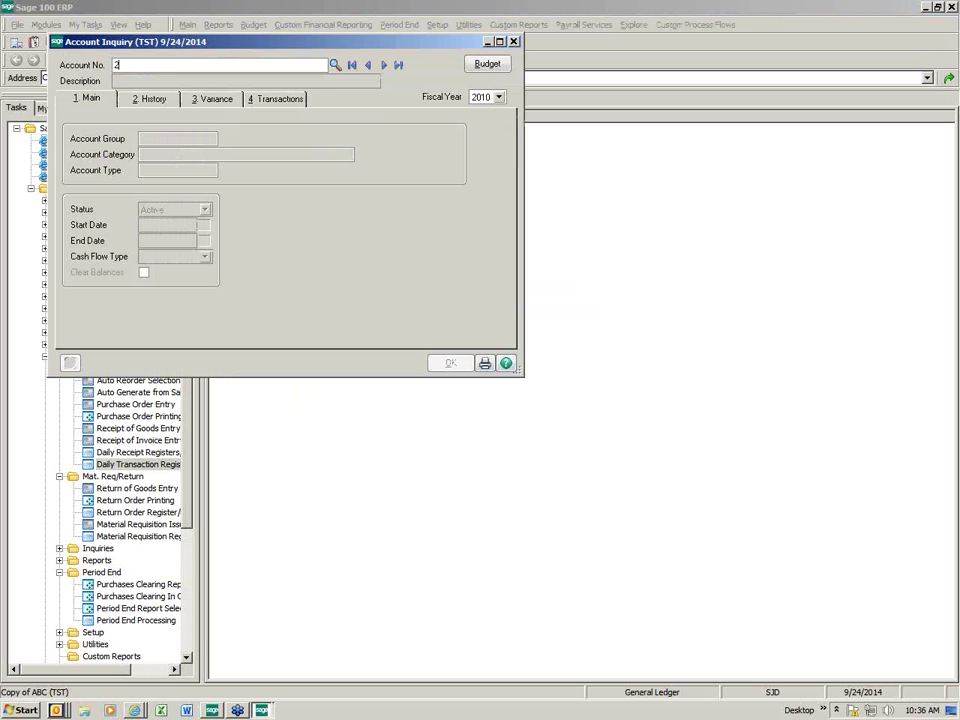
{"action": "key", "text": "F2"}
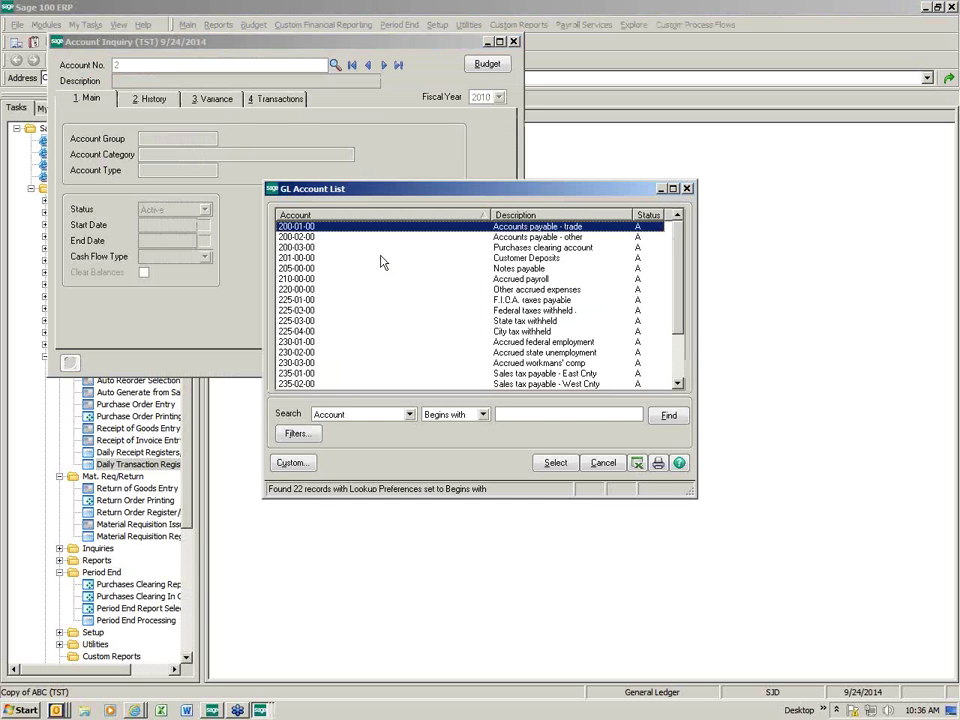
{"action": "left_click", "coordinate": [538, 249]}
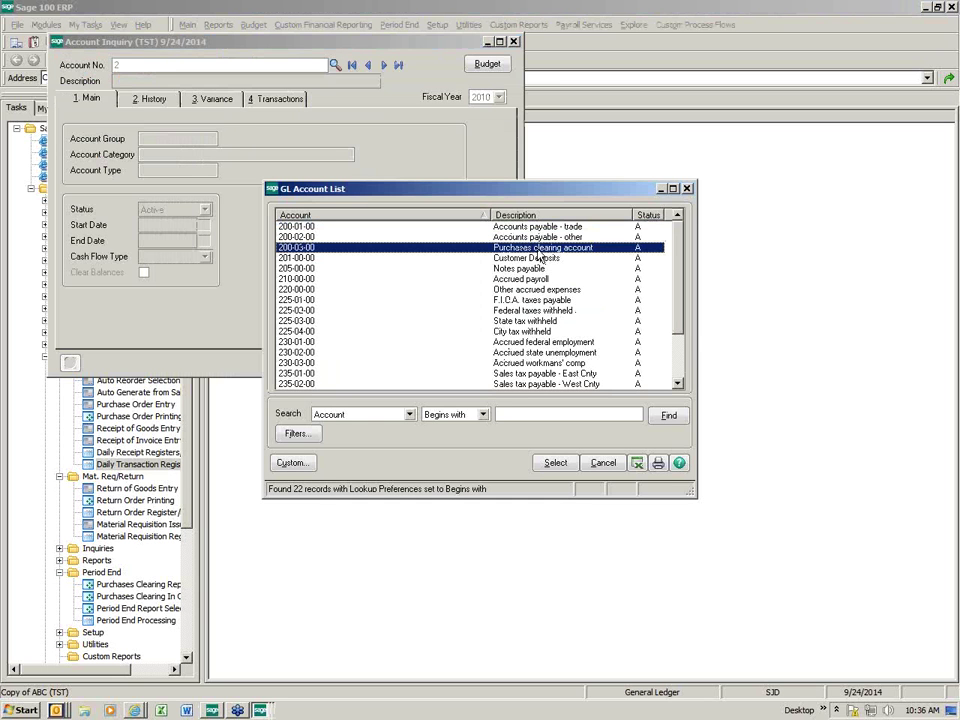
{"action": "double_click", "coordinate": [538, 256]}
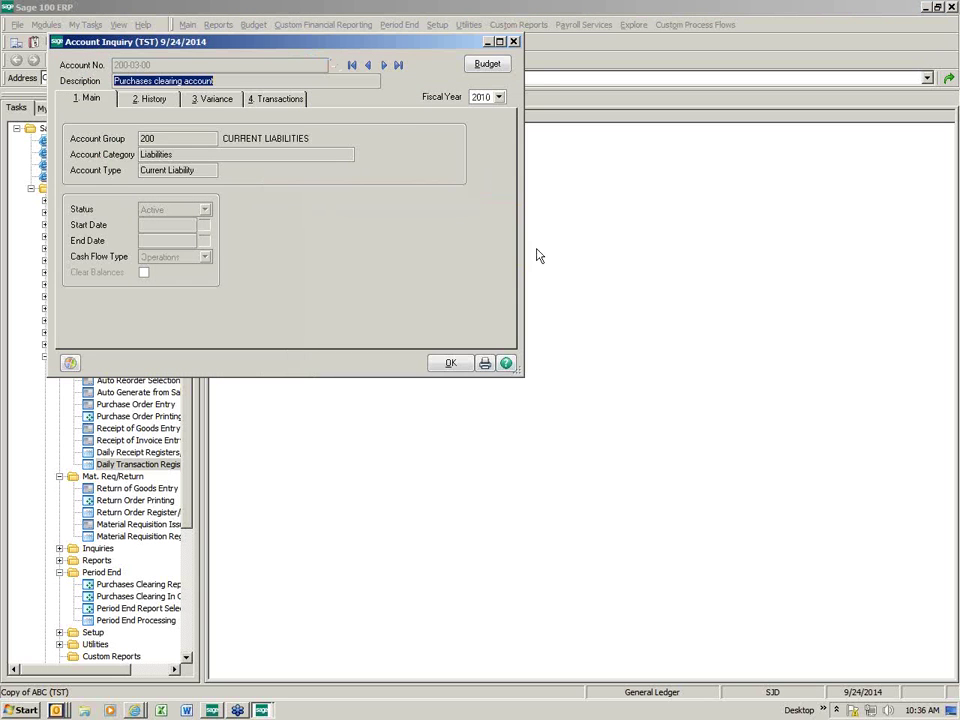
{"action": "left_click", "coordinate": [498, 97]}
{"action": "left_click", "coordinate": [486, 169]}
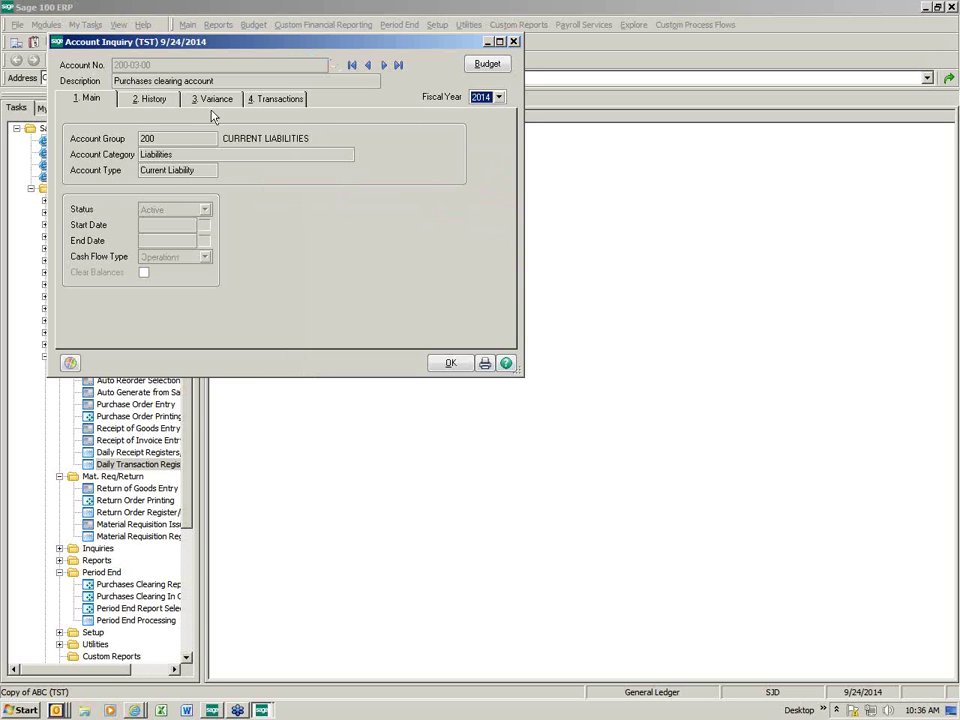
{"action": "left_click", "coordinate": [158, 100]}
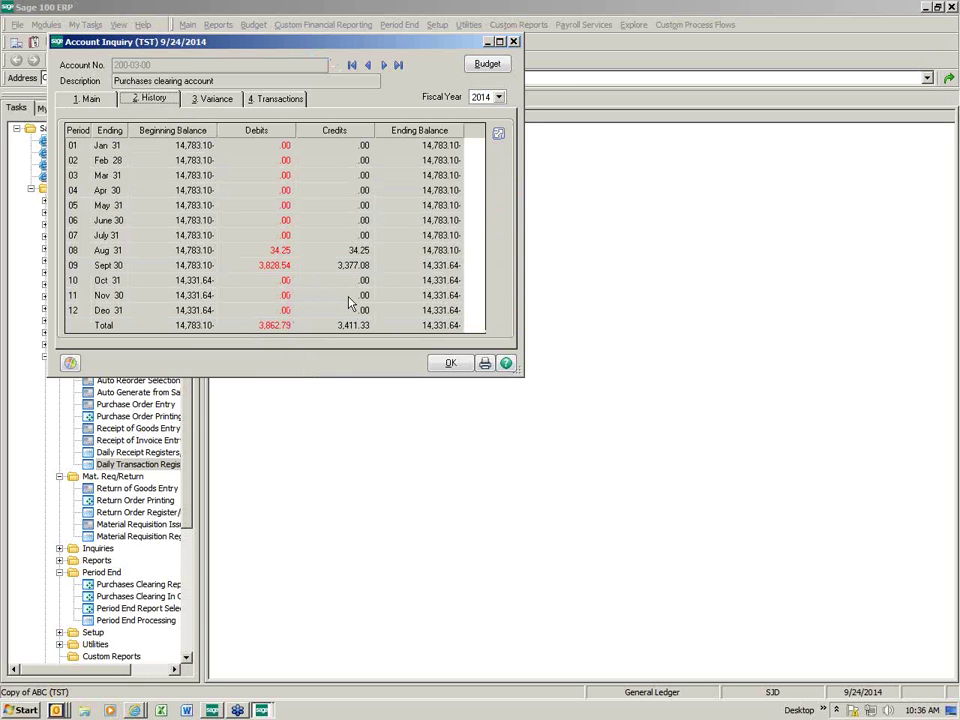
Step: Preview the STANDARD Purchases Clearing Report for inventory items again, enlarged to 150% and maximized
{"action": "left_click", "coordinate": [140, 584]}
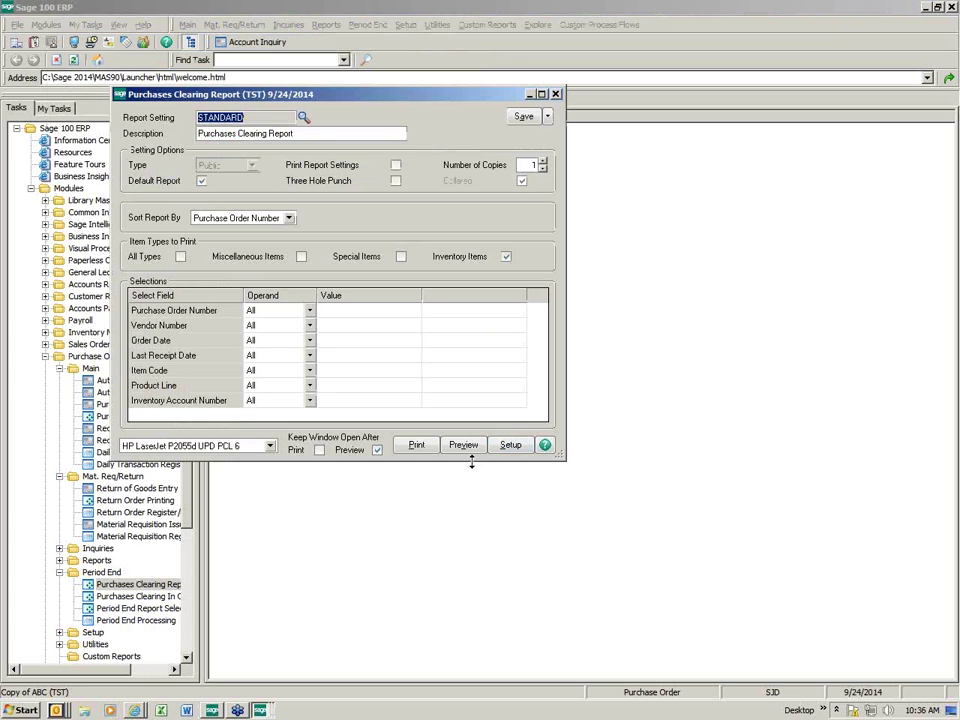
{"action": "left_click", "coordinate": [458, 446]}
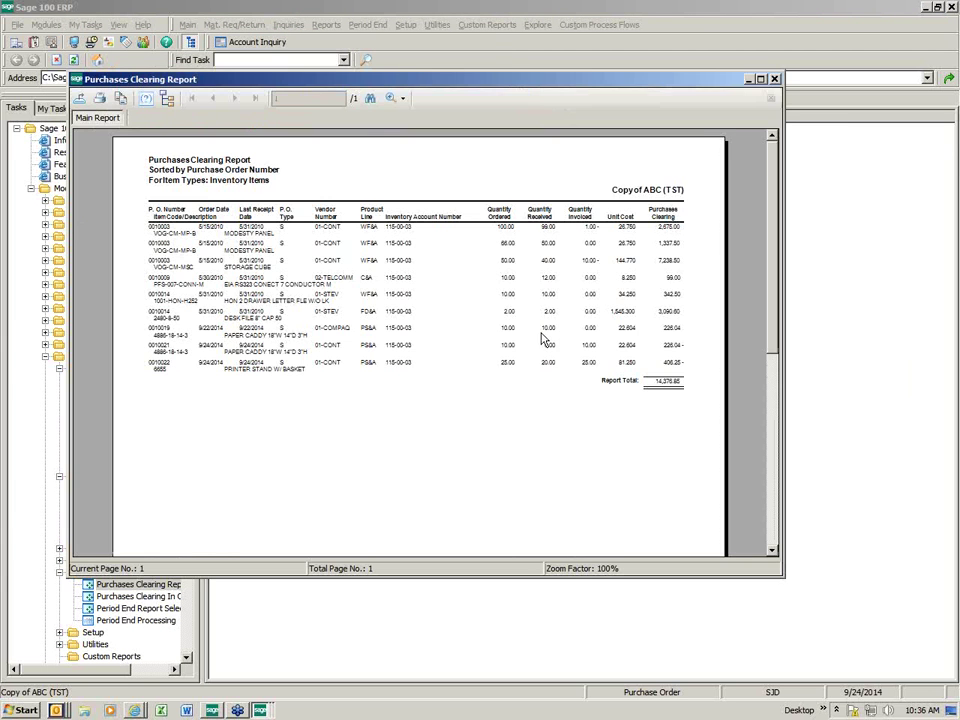
{"action": "left_click", "coordinate": [398, 100]}
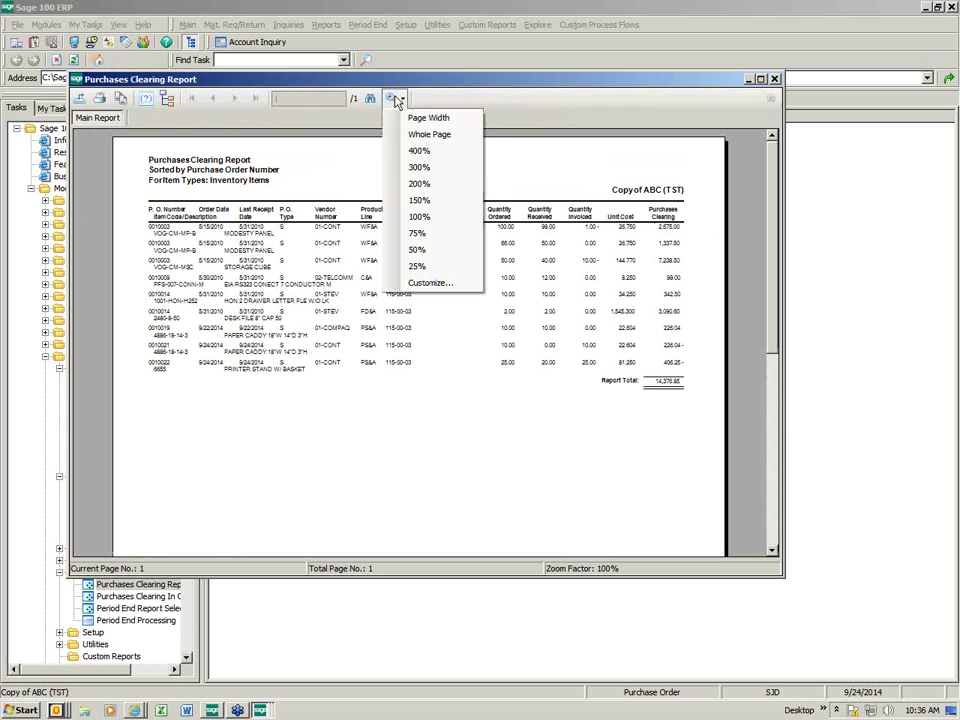
{"action": "left_click", "coordinate": [424, 203]}
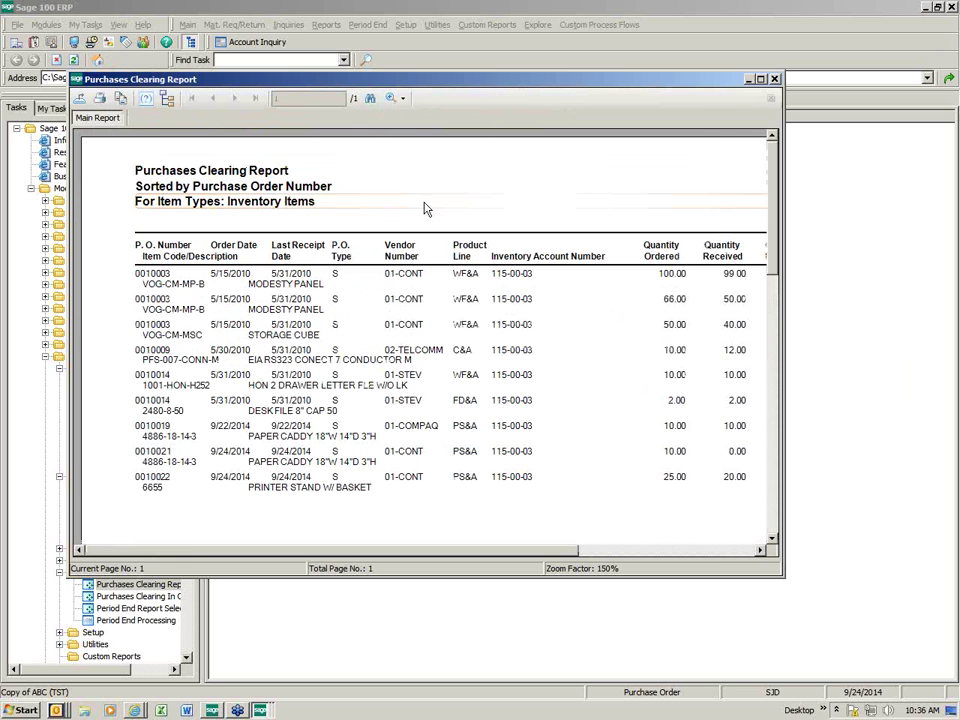
{"action": "left_click", "coordinate": [760, 84]}
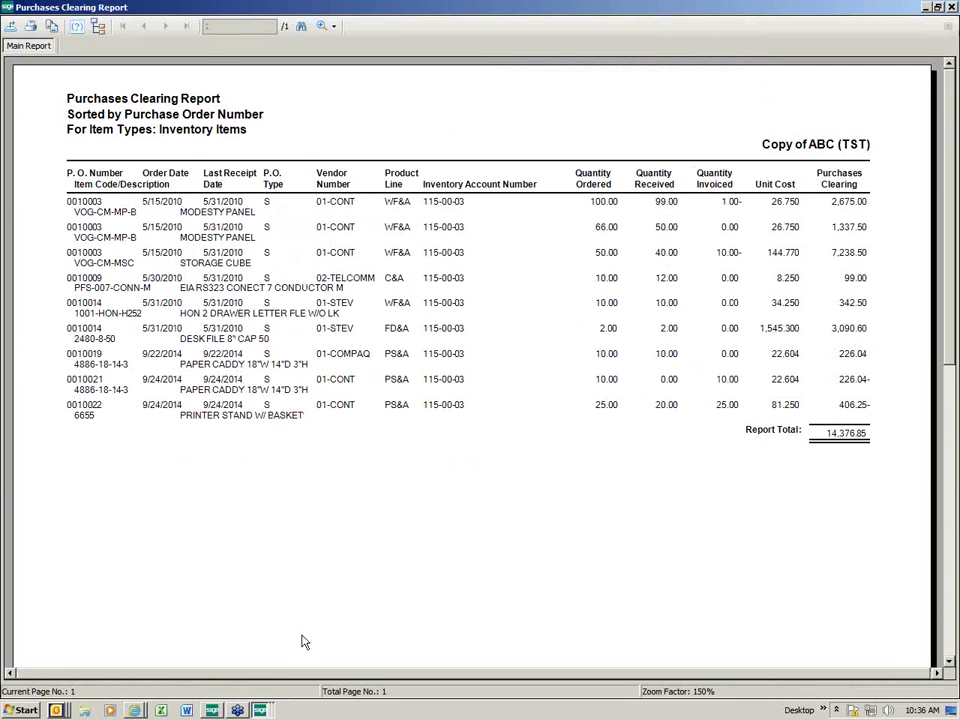
Step: Compare the purchases clearing account's ending balance with the Purchases Clearing Report total, then close both the inquiry and the report preview
{"action": "mouse_move", "coordinate": [260, 709]}
{"action": "left_click", "coordinate": [240, 643]}
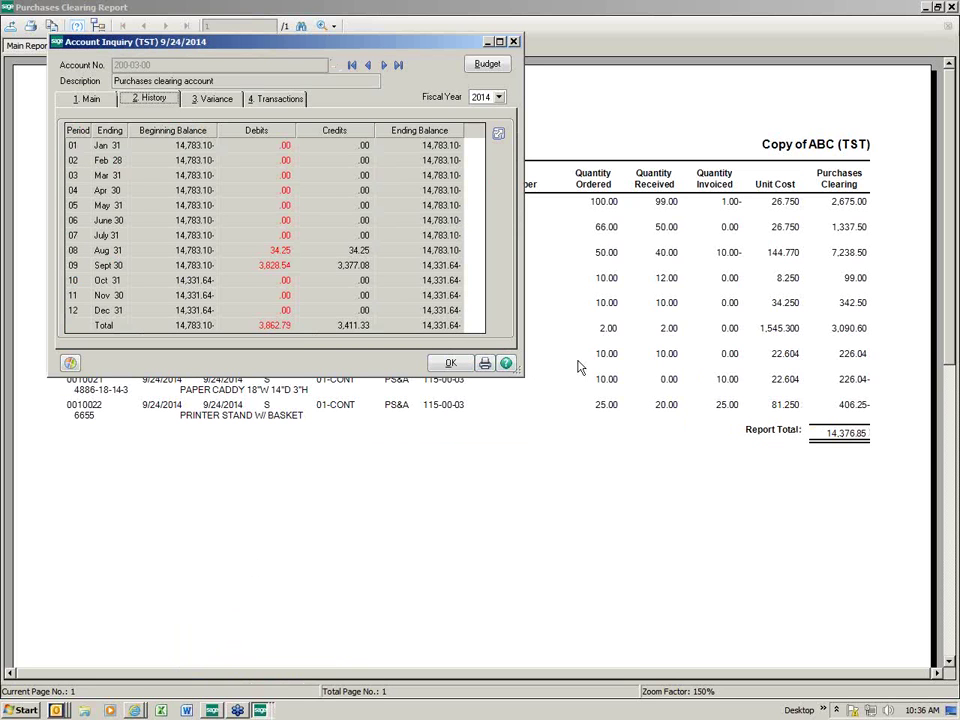
{"action": "left_click", "coordinate": [513, 42]}
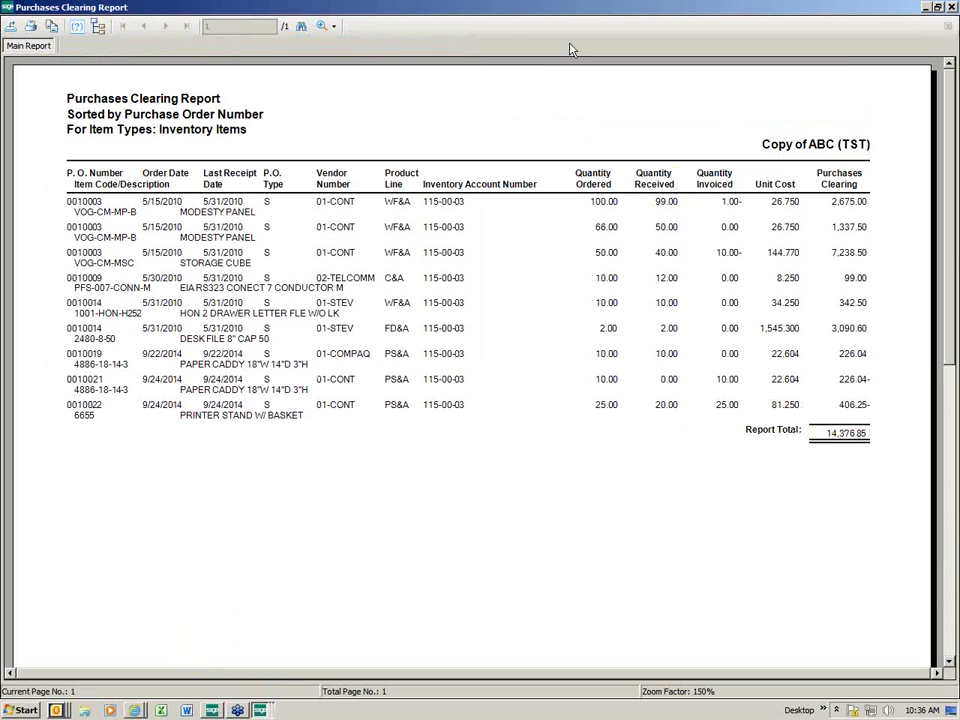
{"action": "left_click", "coordinate": [951, 7]}
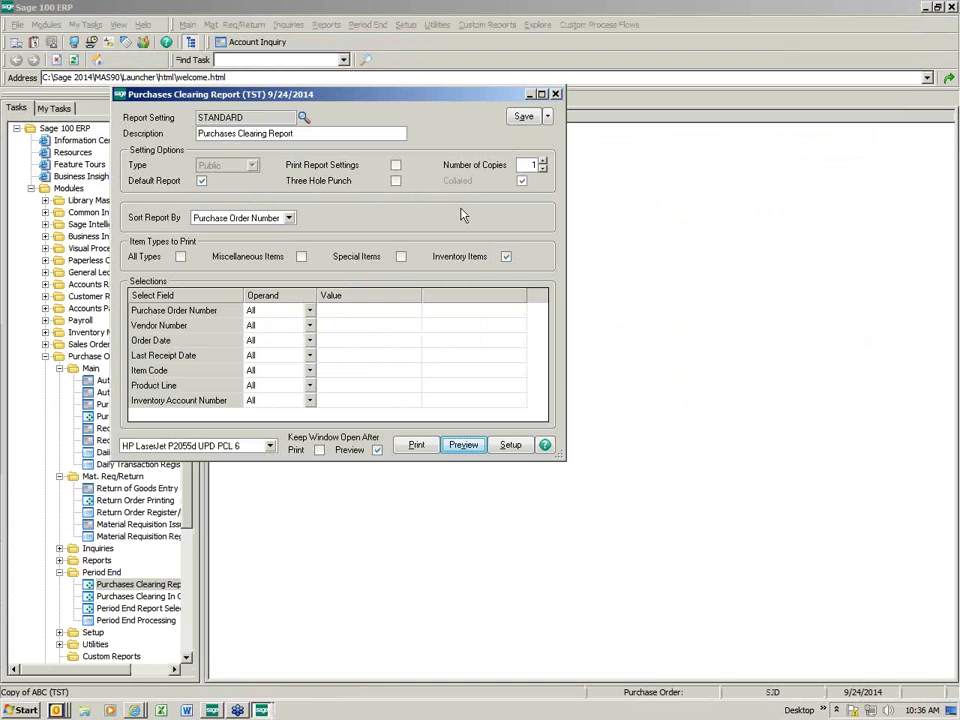
Step: Close the Purchases Clearing Report and start a new Receipts entry in Inventory Management Transaction Entry with the next entry number
{"action": "left_click", "coordinate": [555, 94]}
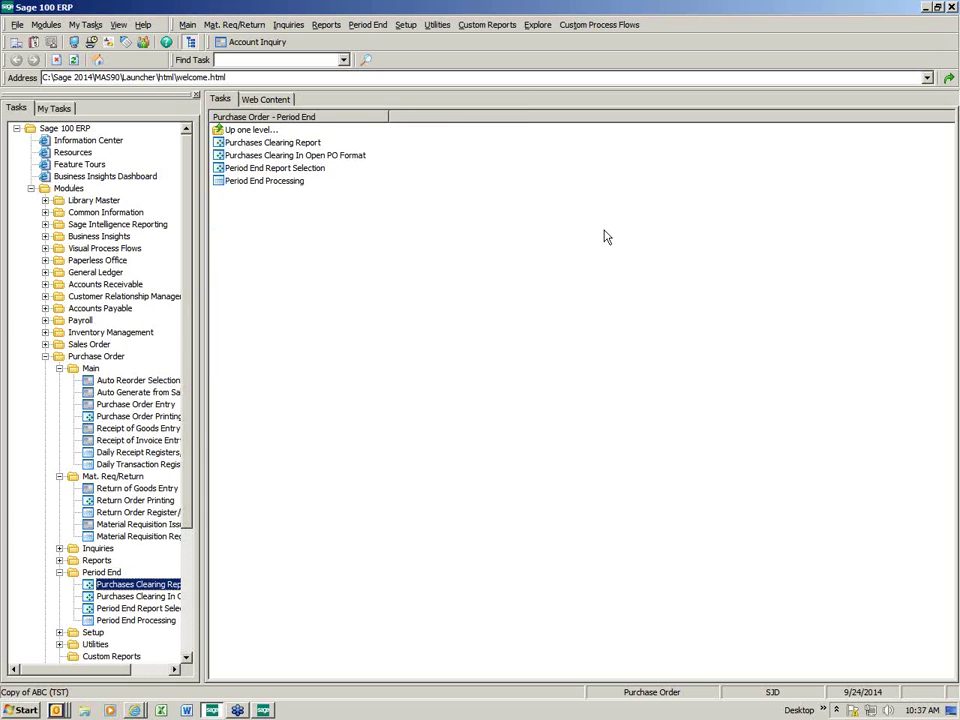
{"action": "double_click", "coordinate": [126, 333]}
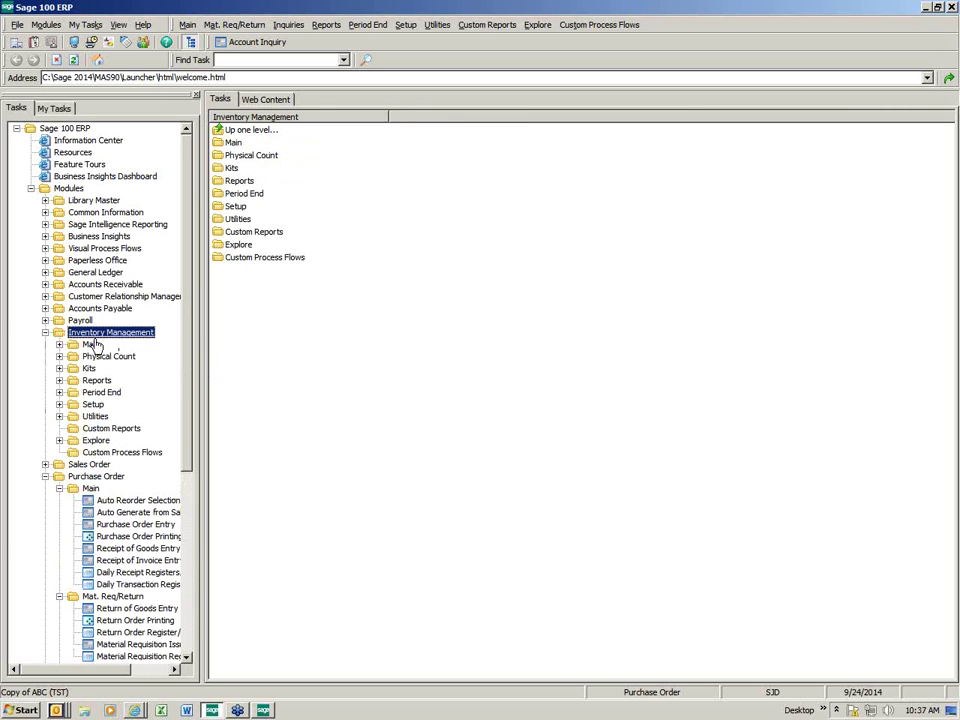
{"action": "double_click", "coordinate": [91, 344]}
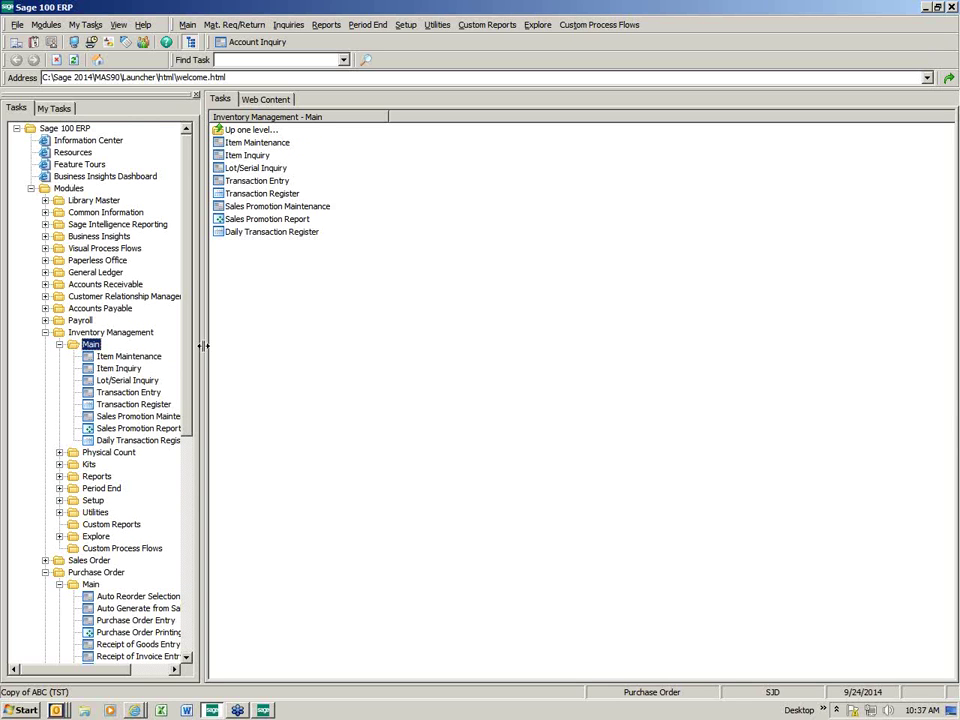
{"action": "left_click", "coordinate": [133, 394]}
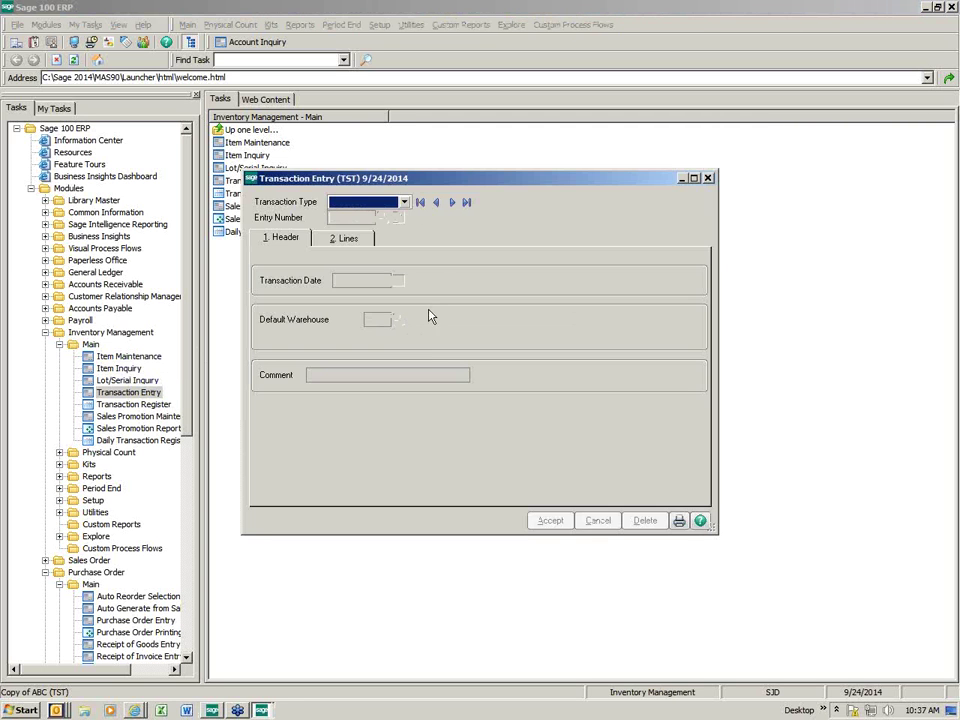
{"action": "left_click", "coordinate": [404, 204]}
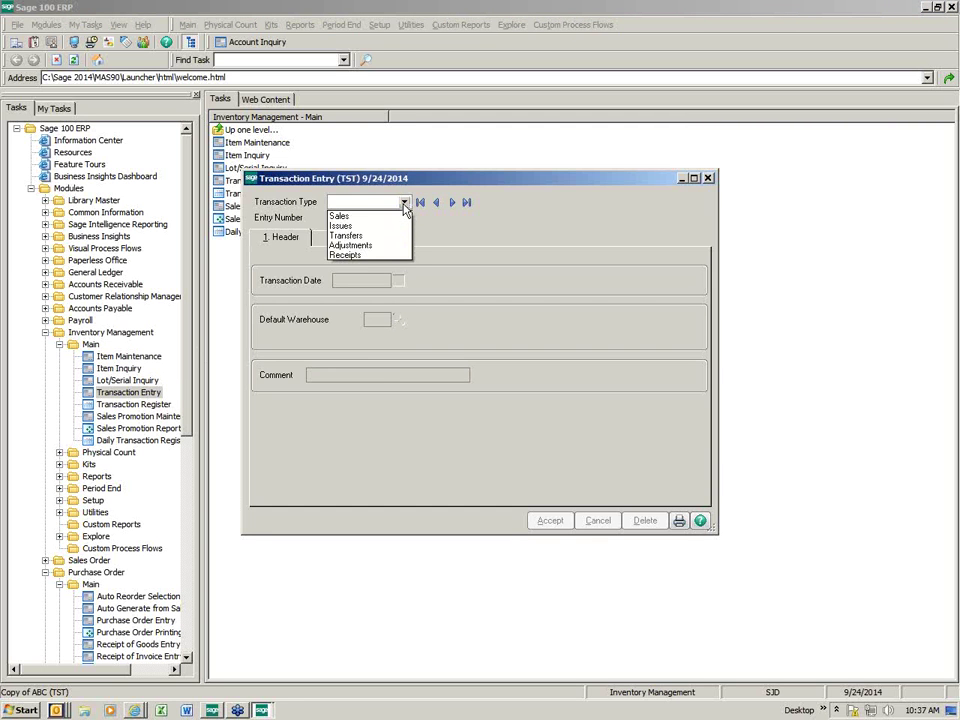
{"action": "left_click", "coordinate": [358, 255]}
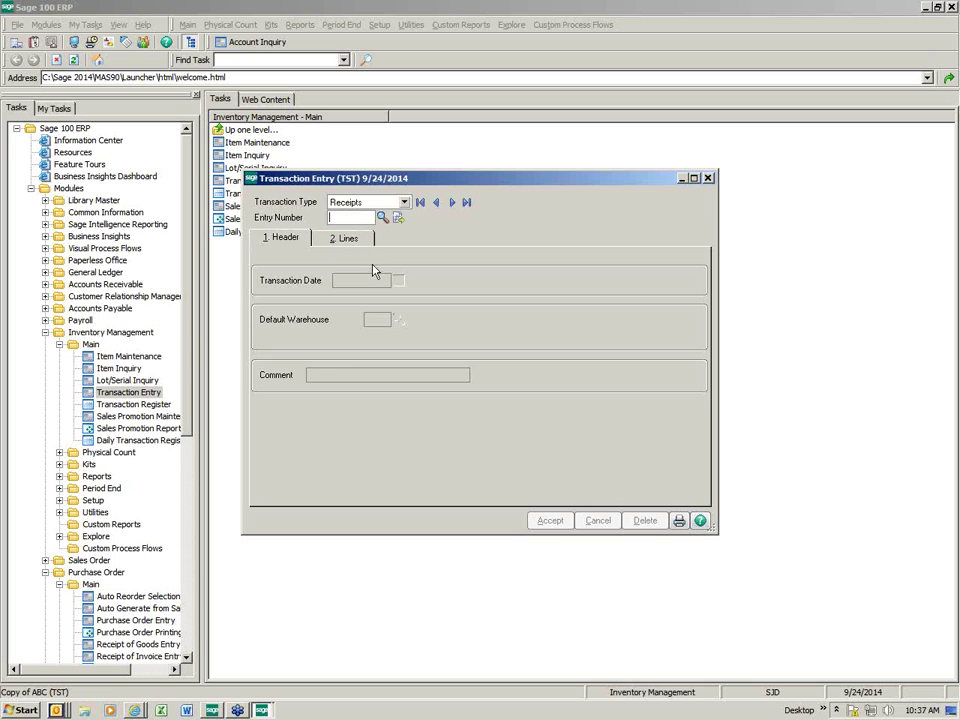
{"action": "left_click", "coordinate": [398, 218]}
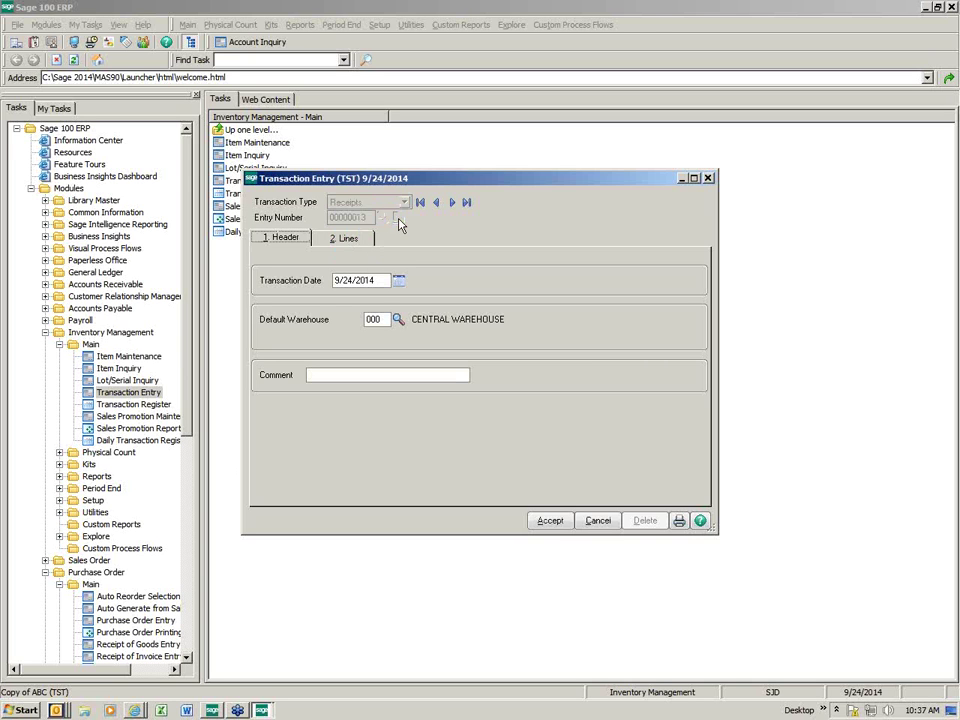
Step: Enter a receipt line for 10 units of item 1001-HON-H254LK and accept the transaction
{"action": "left_click", "coordinate": [345, 238]}
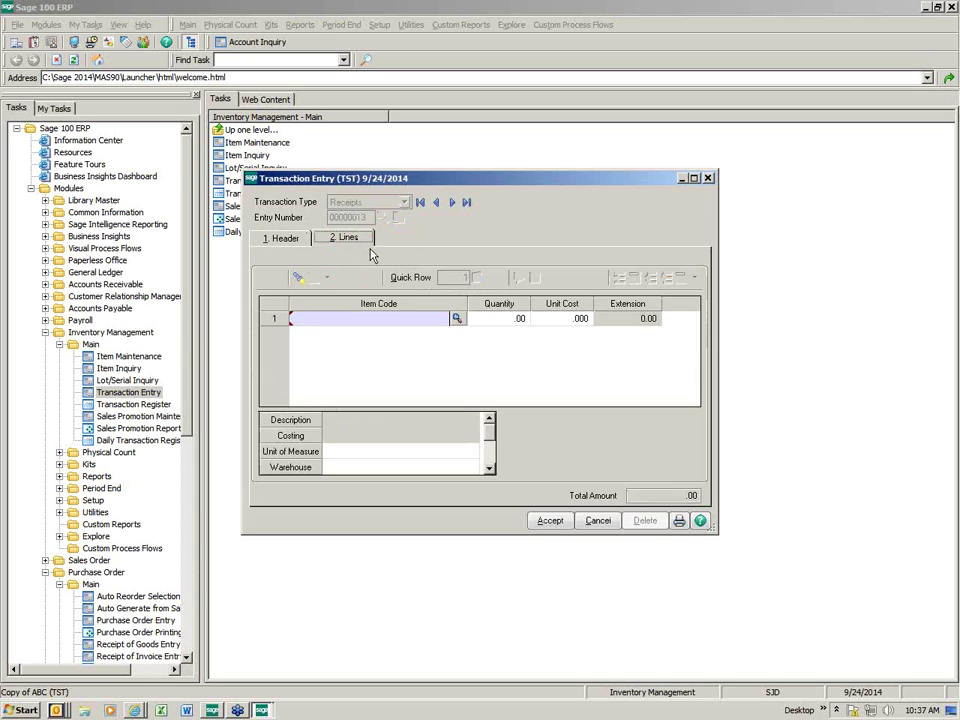
{"action": "left_click", "coordinate": [450, 319]}
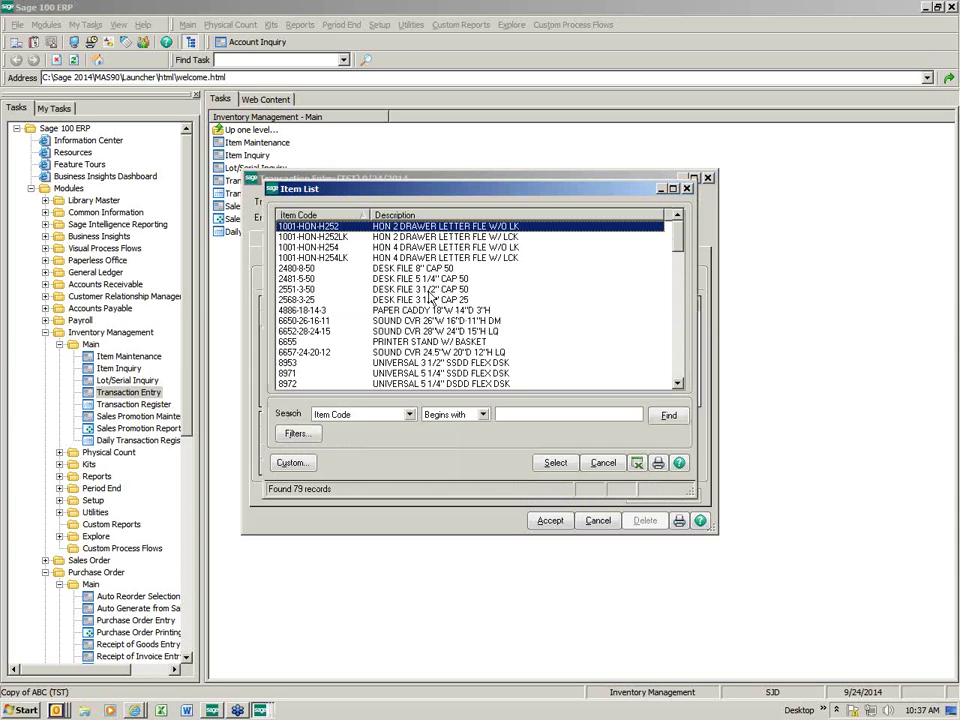
{"action": "double_click", "coordinate": [398, 258]}
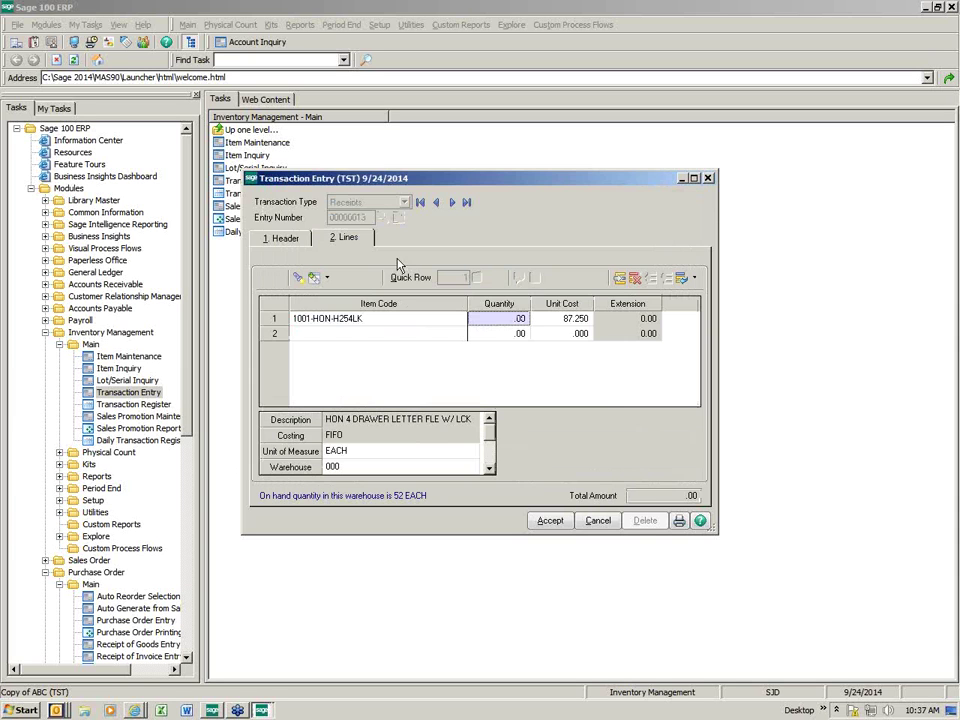
{"action": "type", "text": "10"}
{"action": "key", "text": "Tab"}
{"action": "left_click", "coordinate": [415, 334]}
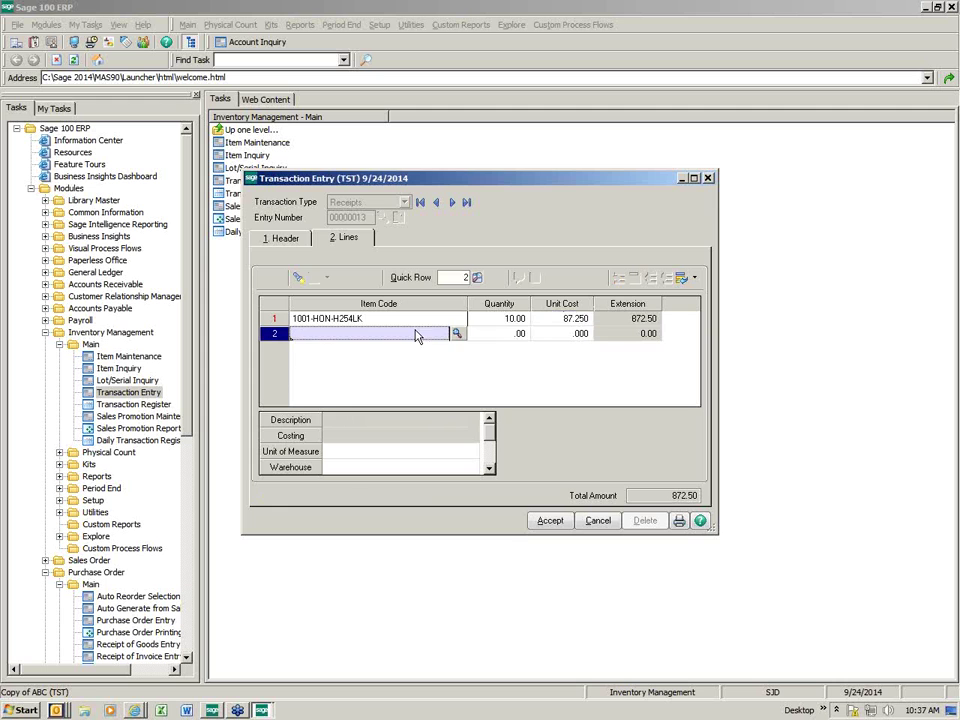
{"action": "key", "text": "Tab"}
{"action": "left_click", "coordinate": [551, 520]}
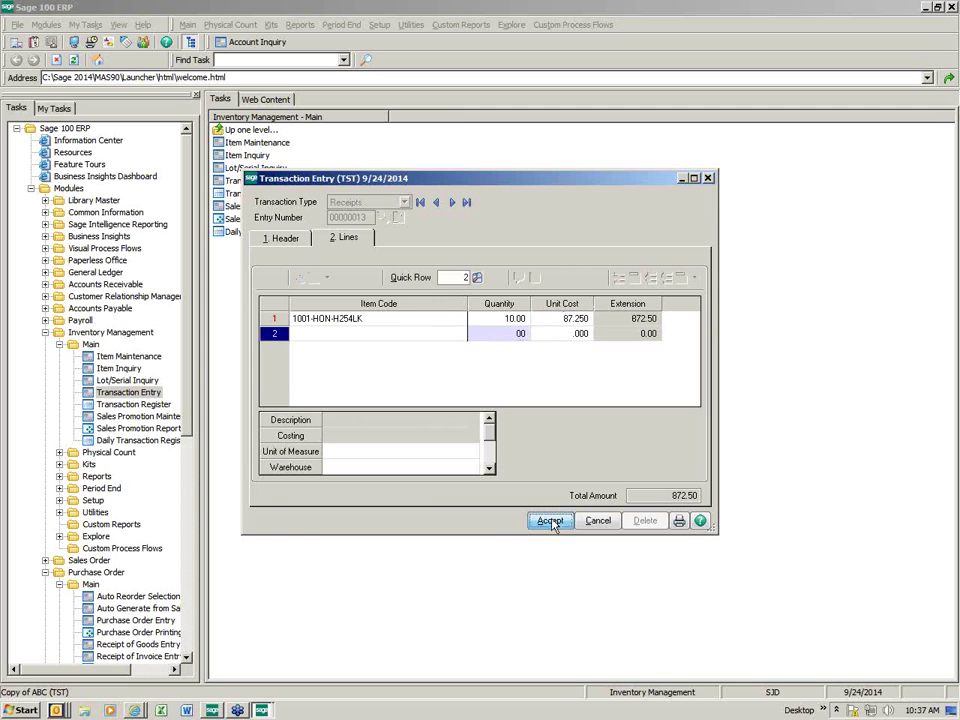
Step: Print the Inventory Transaction Register with posting date 9/24/2014, skip the Back Order Fill Report, and update the register
{"action": "key", "text": "Escape"}
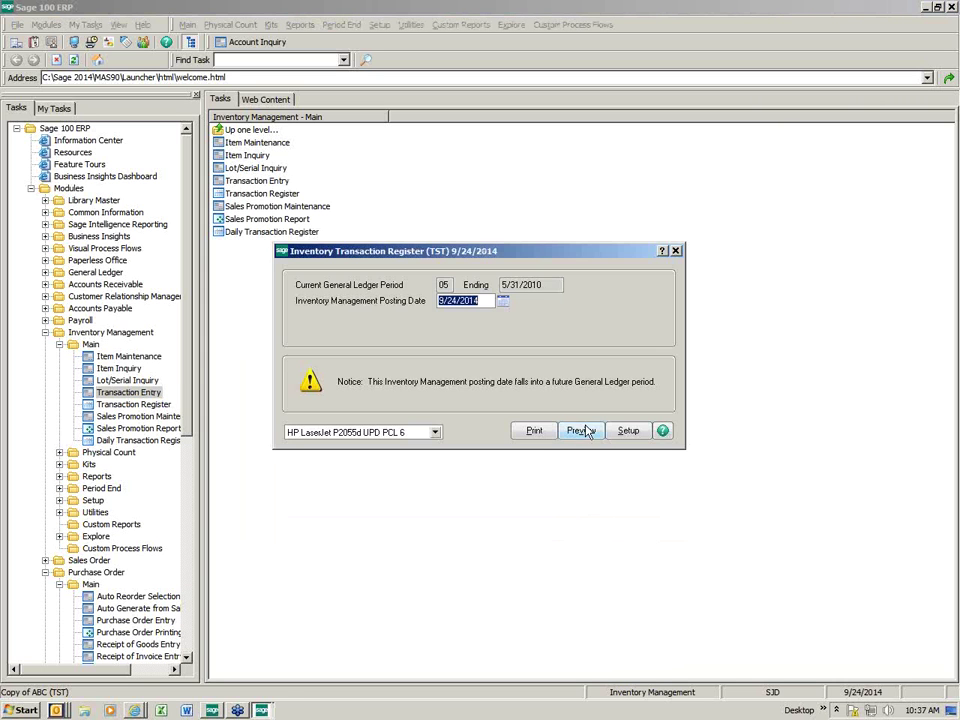
{"action": "left_click", "coordinate": [533, 431]}
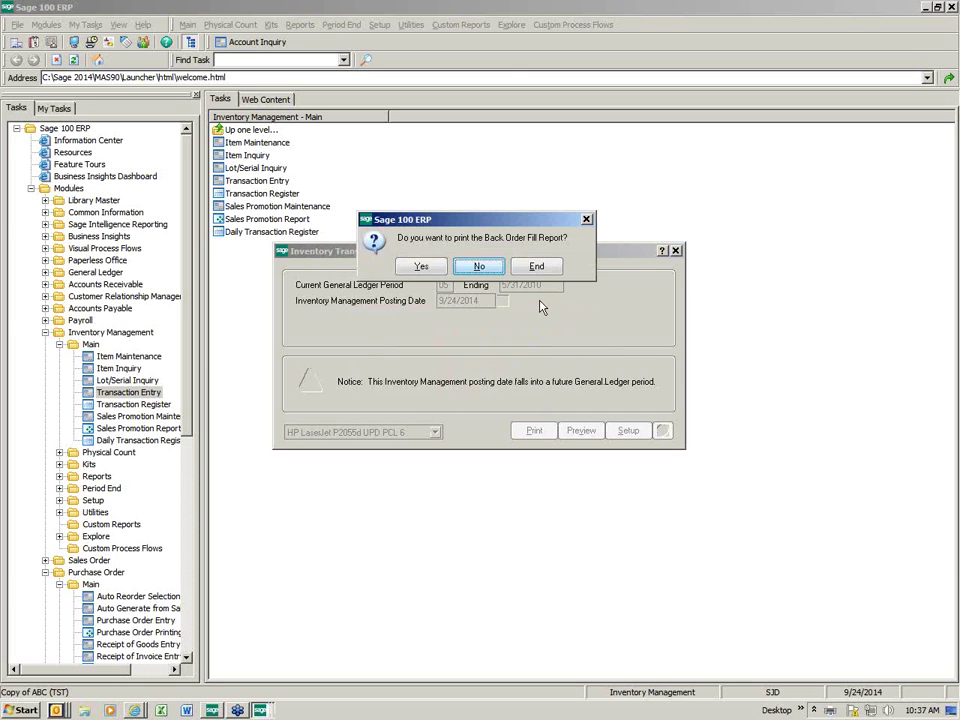
{"action": "left_click", "coordinate": [479, 268]}
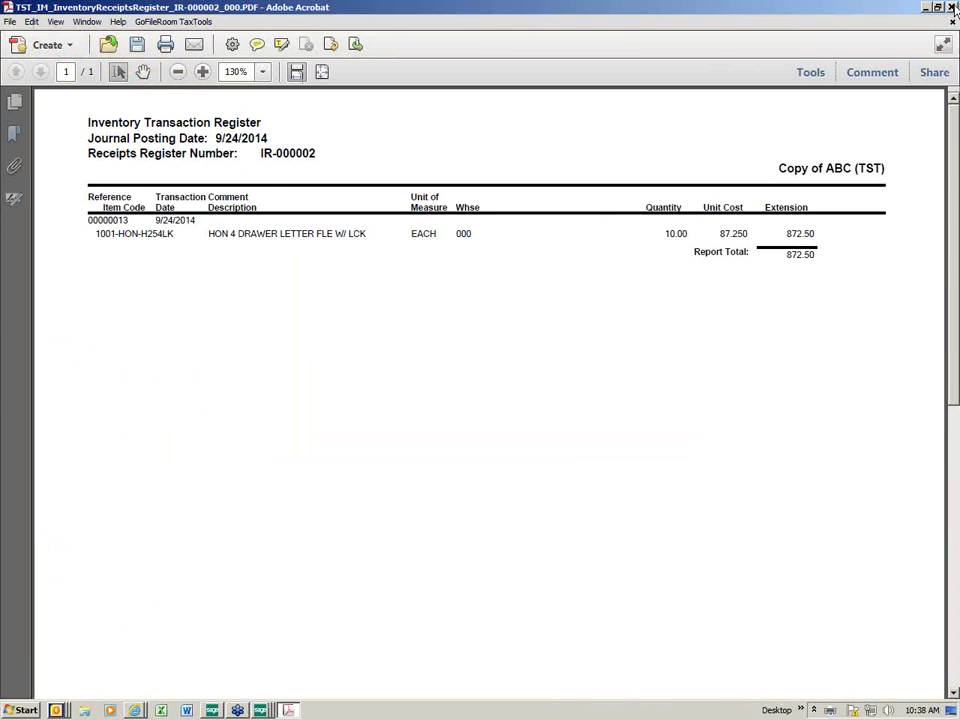
{"action": "left_click", "coordinate": [954, 8]}
{"action": "left_click", "coordinate": [453, 266]}
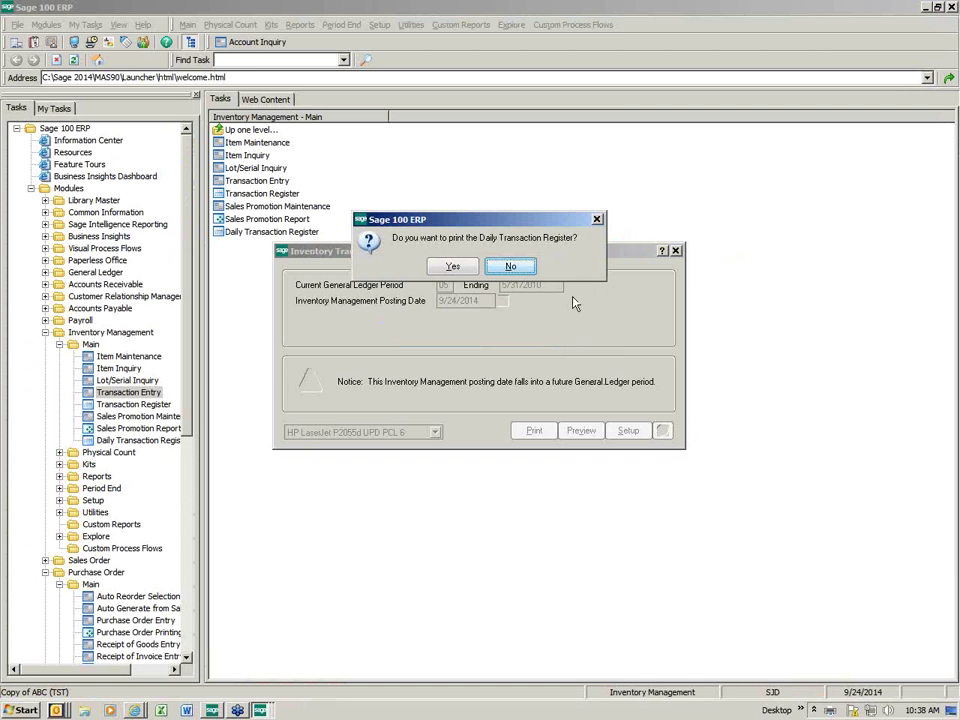
Step: Print the Inventory Management Daily Transaction Register, review its purchases clearing posting, and update it
{"action": "left_click", "coordinate": [453, 266]}
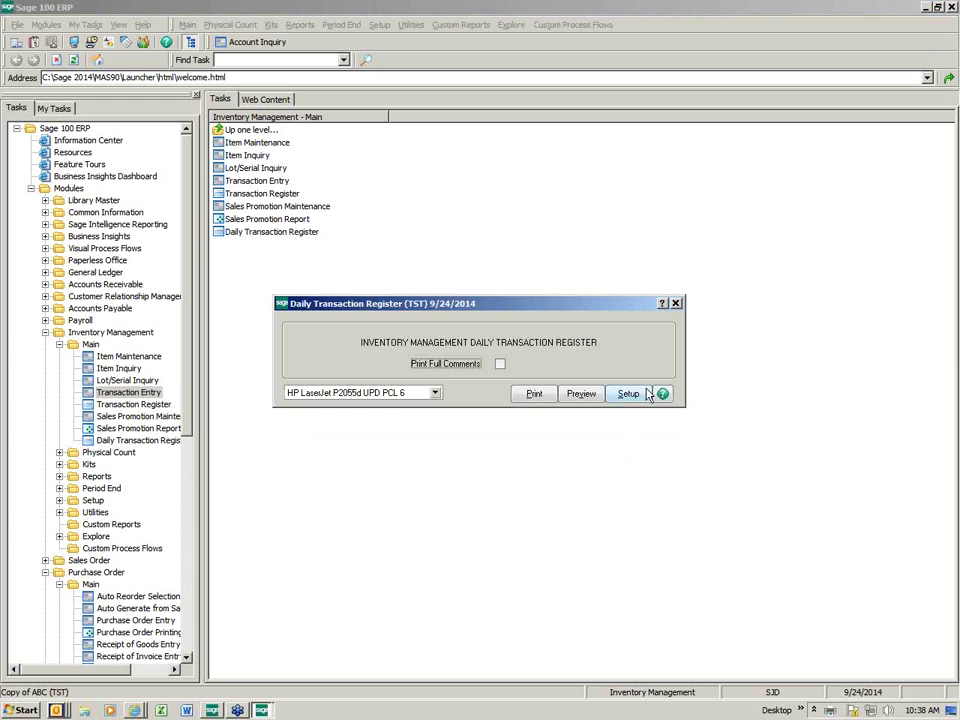
{"action": "left_click", "coordinate": [538, 394]}
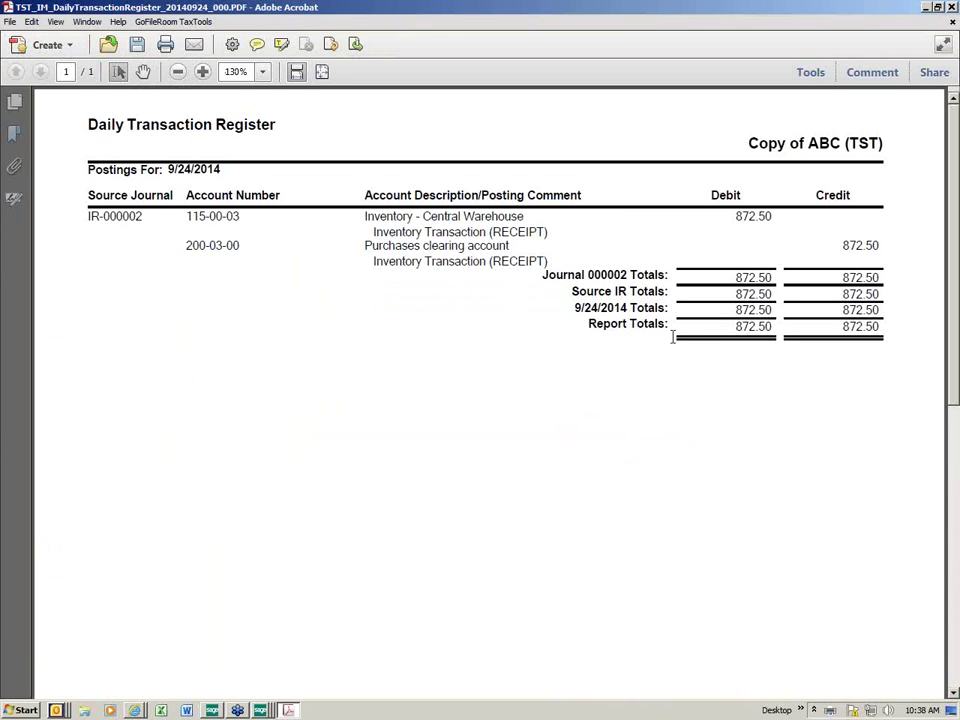
{"action": "left_click_drag", "start_coordinate": [185, 247], "coordinate": [259, 255]}
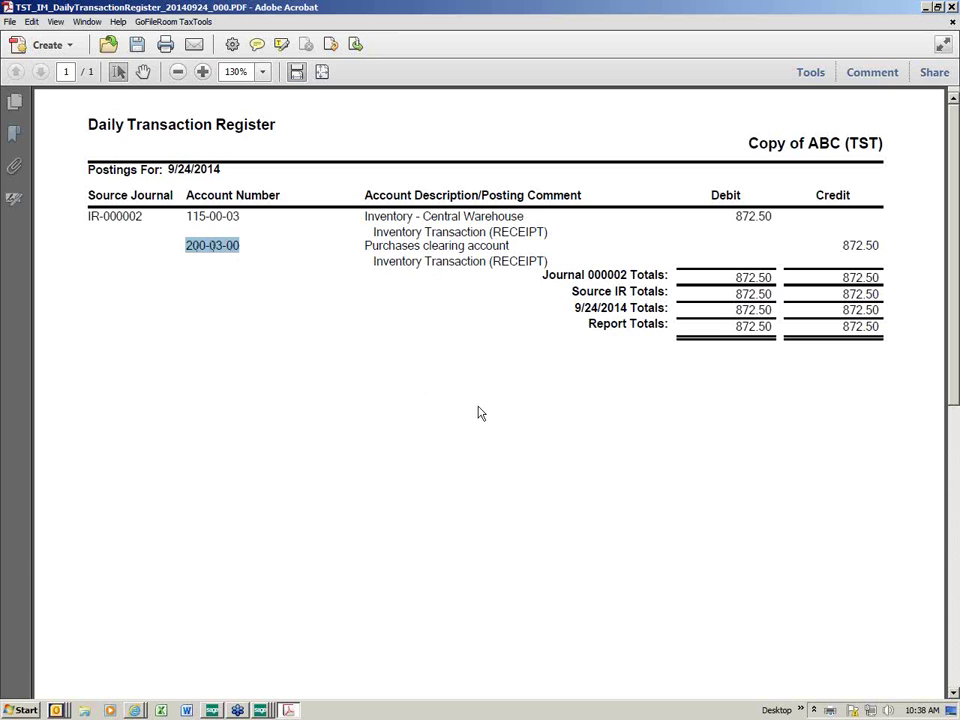
{"action": "left_click", "coordinate": [951, 7]}
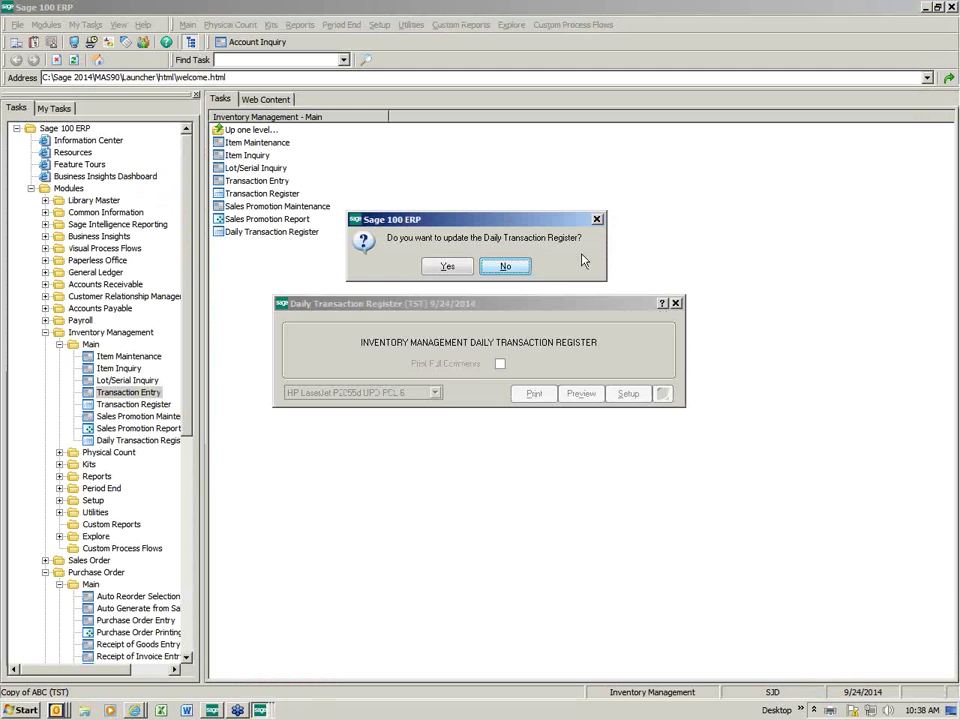
{"action": "left_click", "coordinate": [447, 266]}
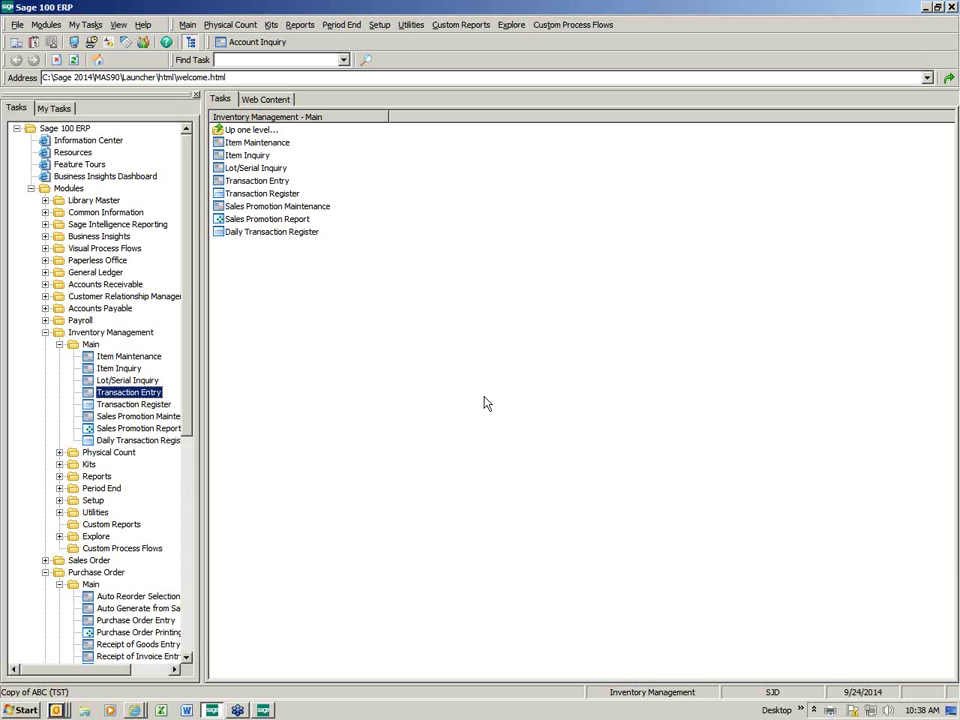
Step: Look up the purchases clearing account in Account Inquiry and show its fiscal year 2014 transactions
{"action": "left_click", "coordinate": [250, 45]}
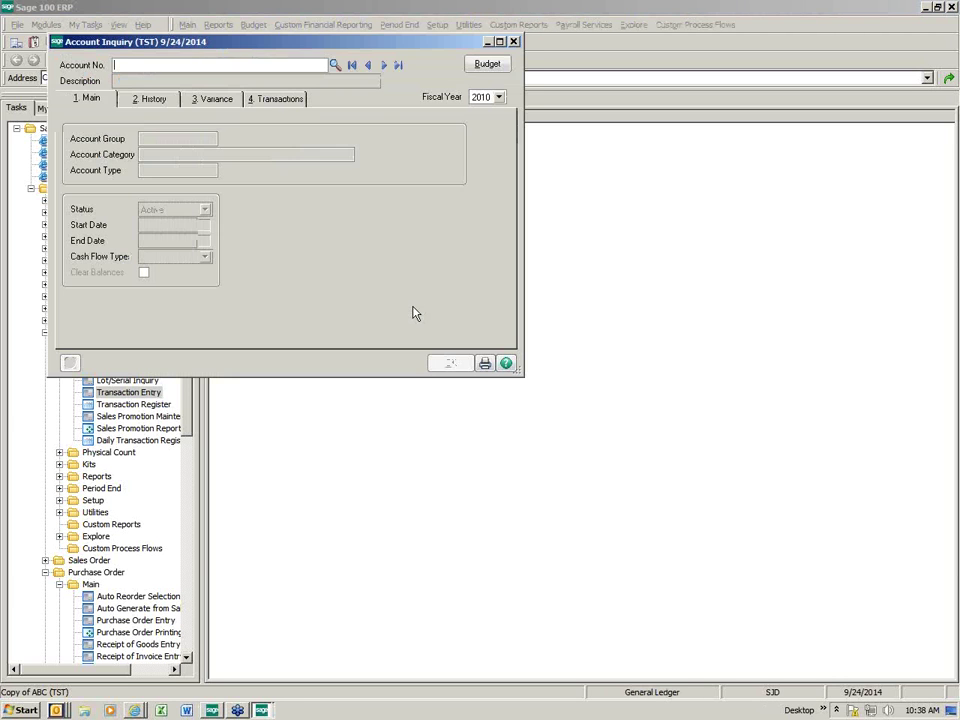
{"action": "type", "text": "2"}
{"action": "key", "text": "F2"}
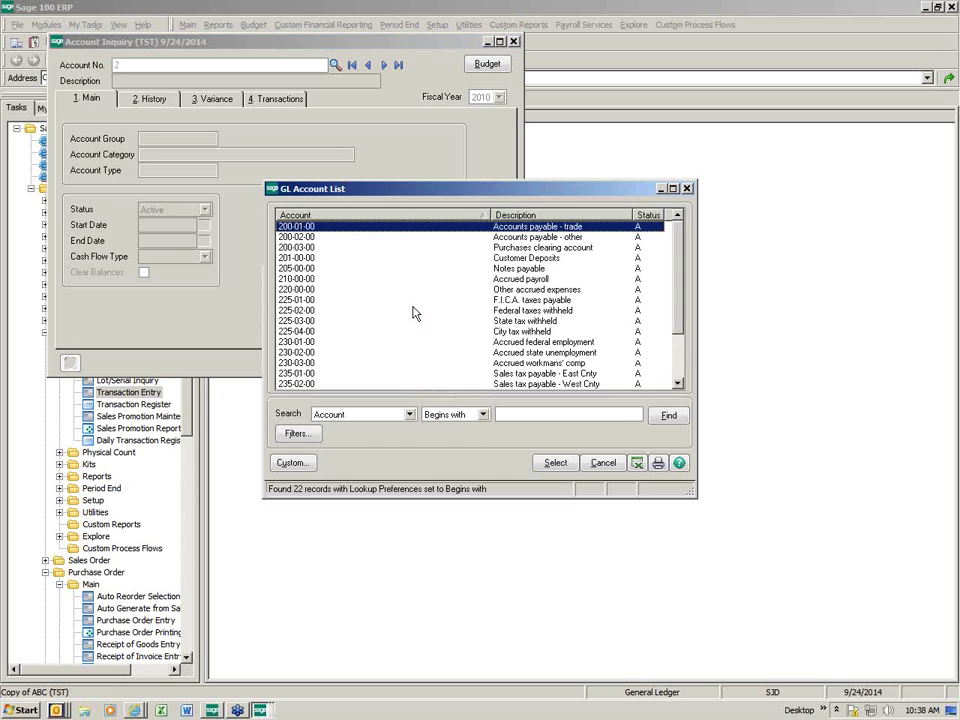
{"action": "double_click", "coordinate": [330, 247]}
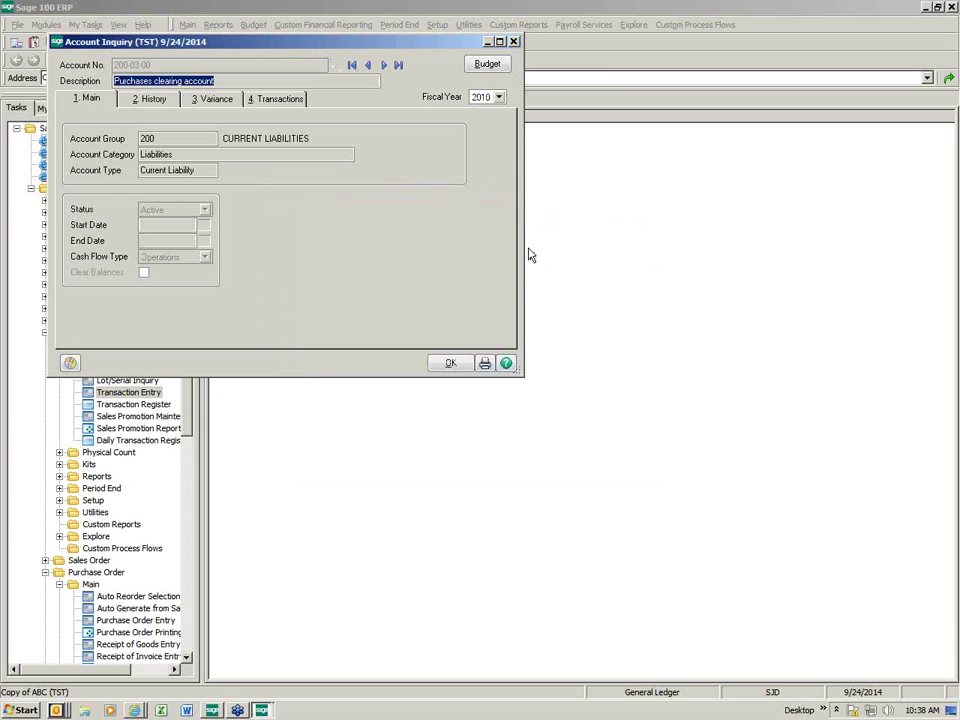
{"action": "left_click", "coordinate": [498, 97]}
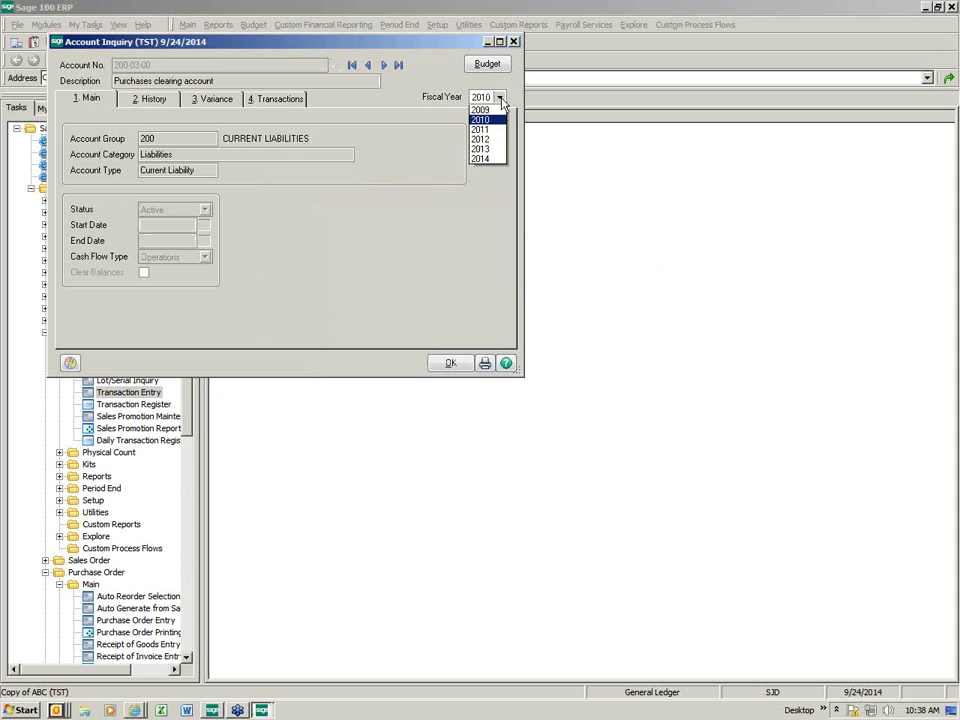
{"action": "left_click", "coordinate": [492, 170]}
{"action": "left_click", "coordinate": [272, 100]}
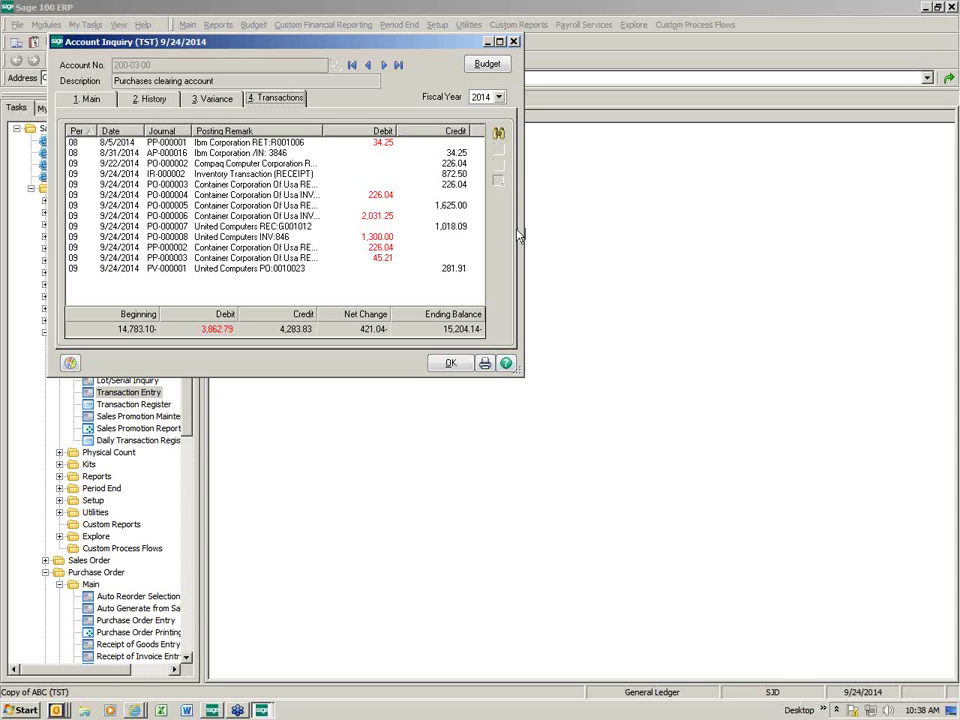
Step: Examine the purchases clearing account's return postings and the inventory receipt posting, then close the inquiry
{"action": "left_click", "coordinate": [150, 247]}
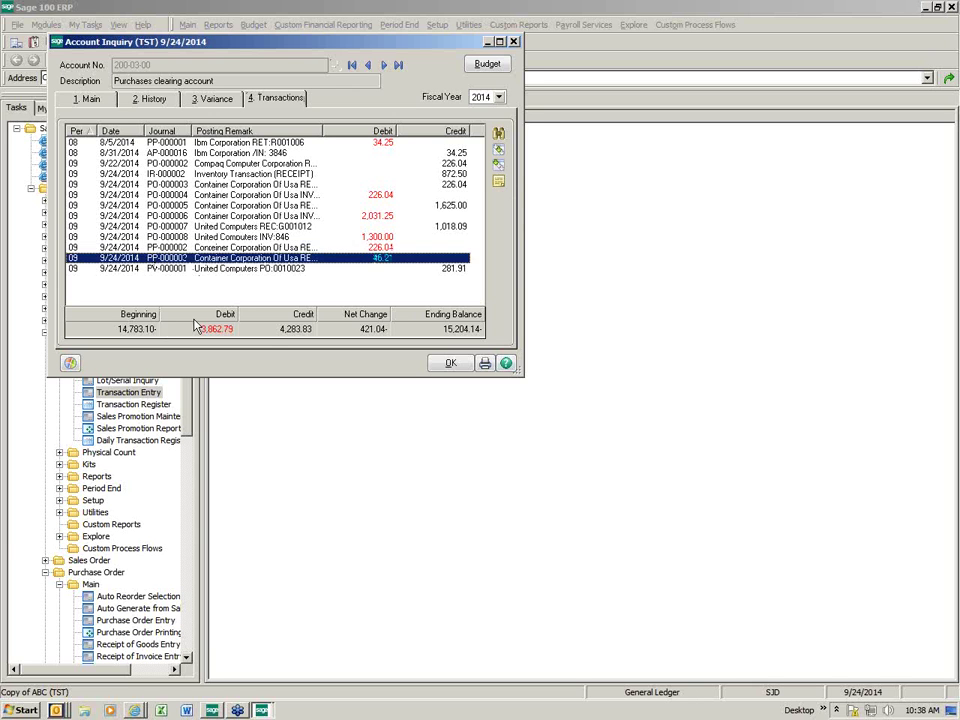
{"action": "left_click", "coordinate": [168, 260]}
{"action": "left_click", "coordinate": [261, 175]}
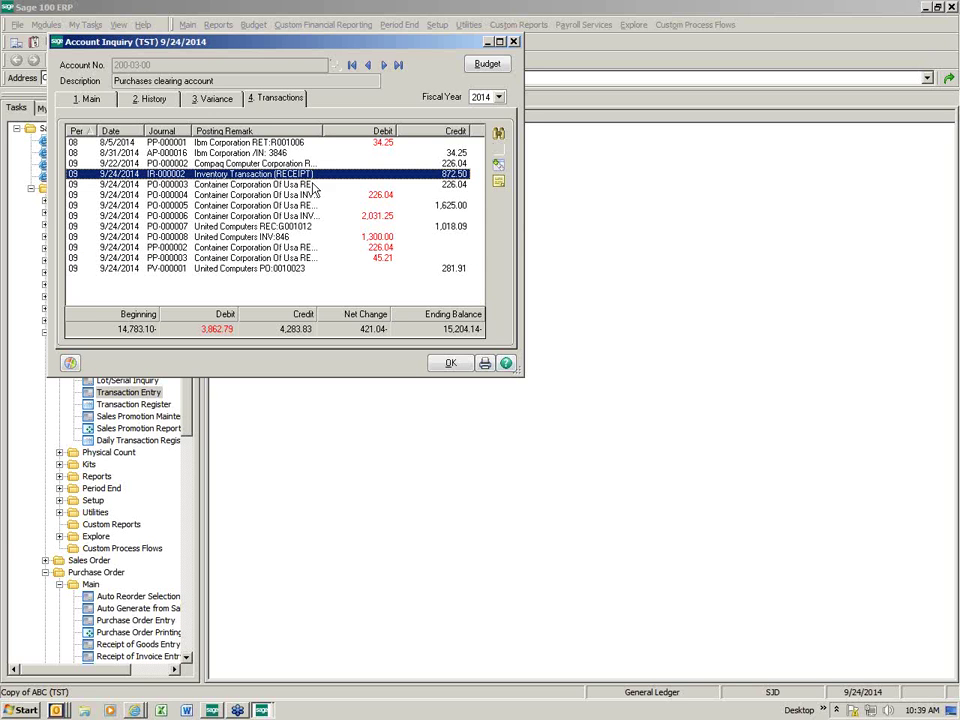
{"action": "left_click", "coordinate": [513, 42]}
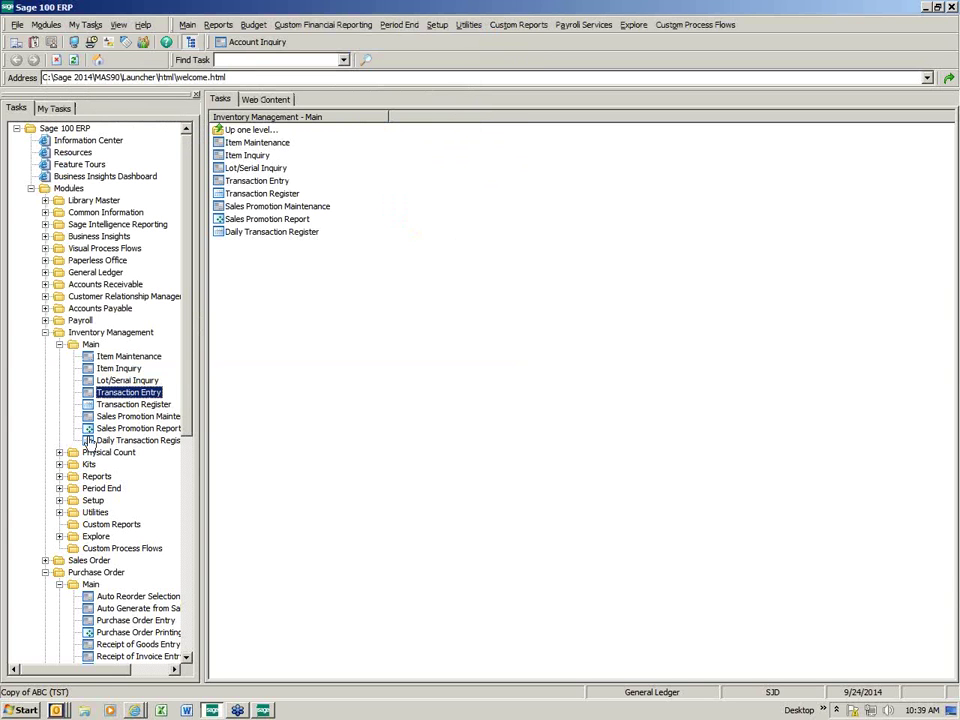
Step: Collapse the Inventory Management Main group, view the list of existing purchase orders in Purchase Order Entry, and close it
{"action": "left_click", "coordinate": [58, 344]}
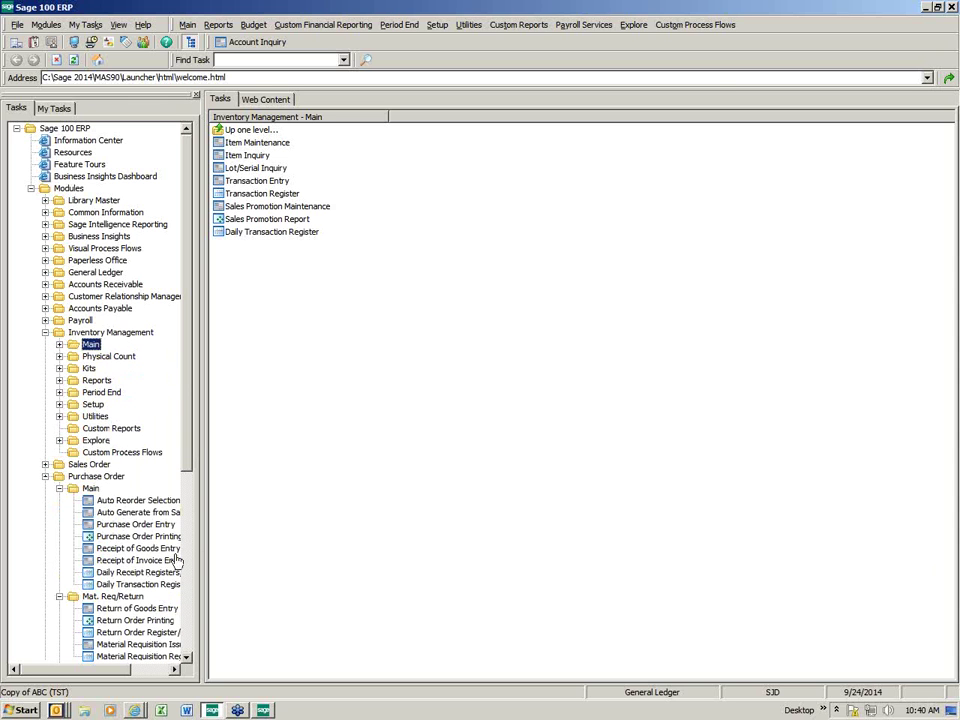
{"action": "left_click", "coordinate": [135, 524]}
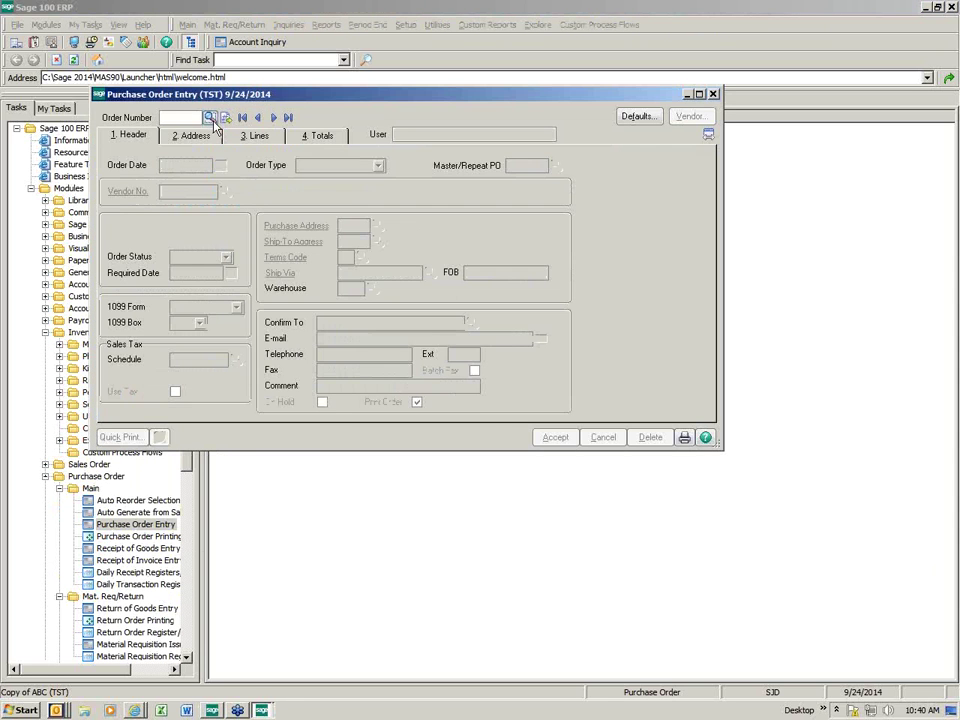
{"action": "left_click", "coordinate": [210, 117]}
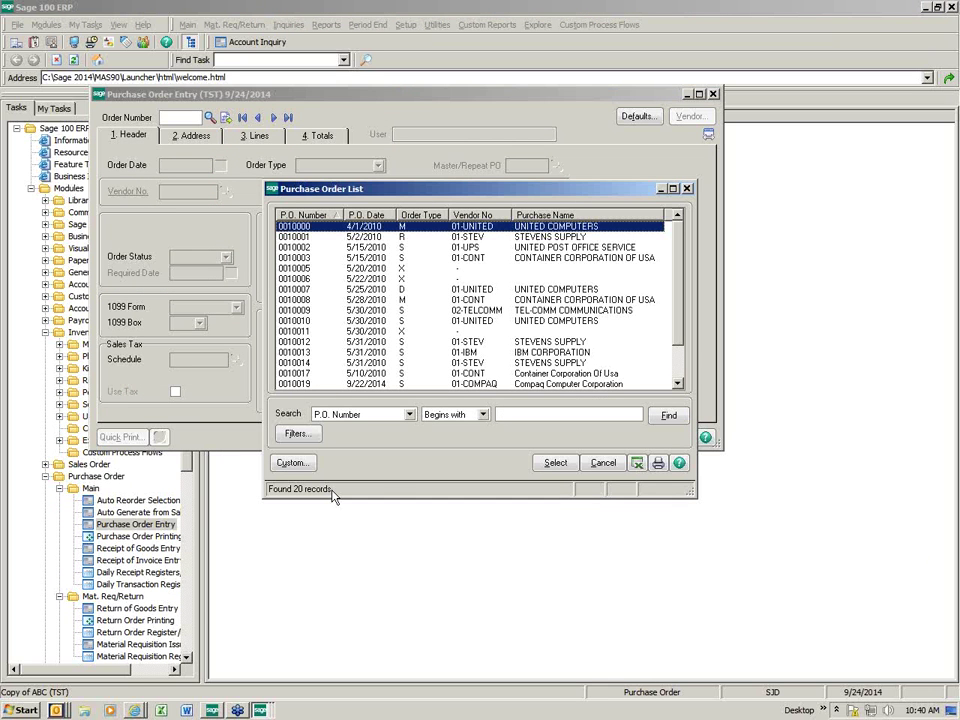
{"action": "left_click", "coordinate": [688, 189]}
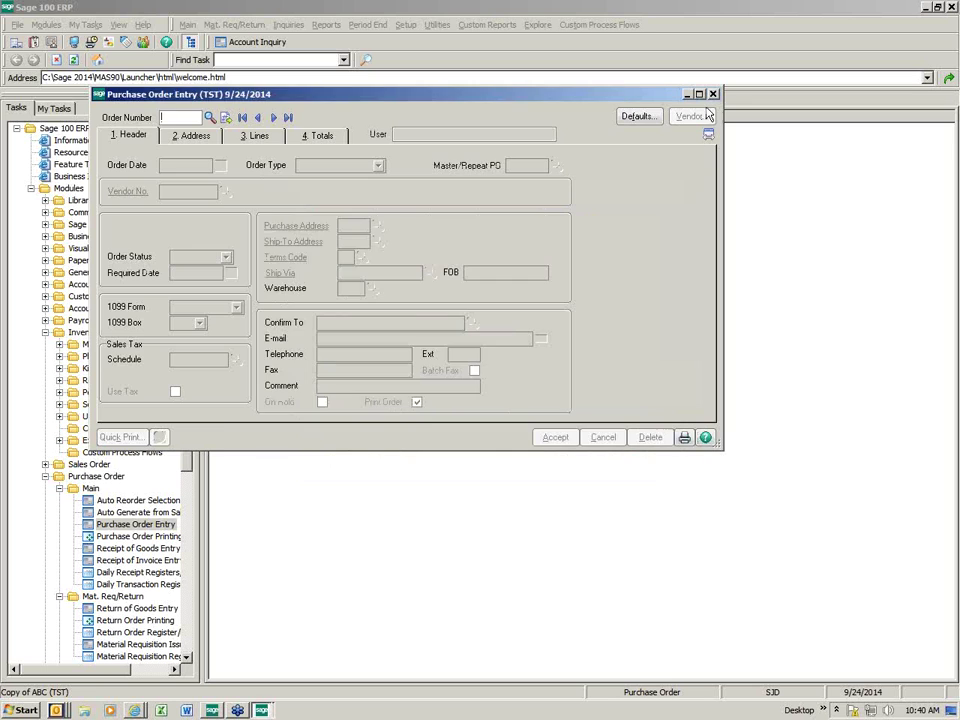
{"action": "left_click", "coordinate": [712, 94]}
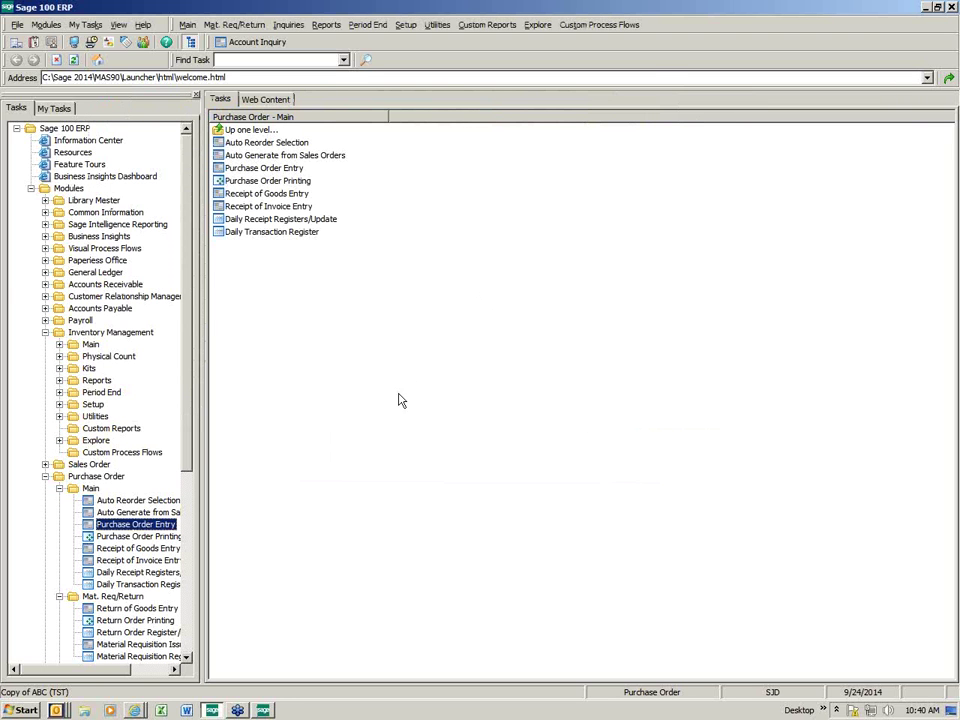
Step: Open Purchase Order Options from the Purchase Order Setup tasks, review its main settings for retaining and closing purchase orders, and close it
{"action": "left_click", "coordinate": [59, 596]}
{"action": "left_click", "coordinate": [59, 632]}
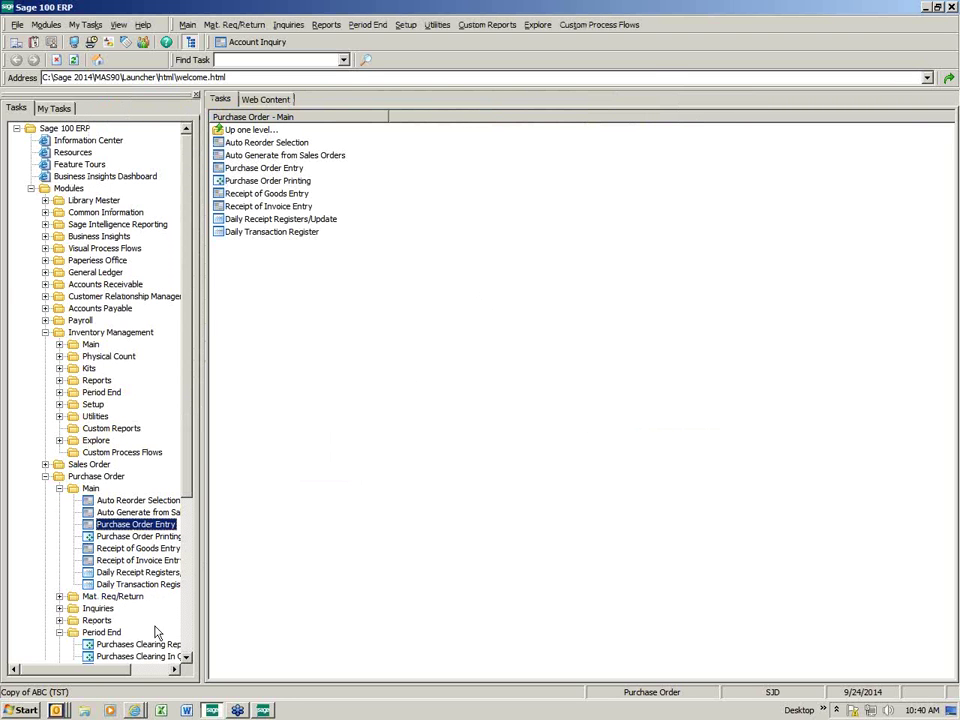
{"action": "left_click", "coordinate": [187, 657]}
{"action": "left_click", "coordinate": [187, 657]}
{"action": "left_click", "coordinate": [187, 657]}
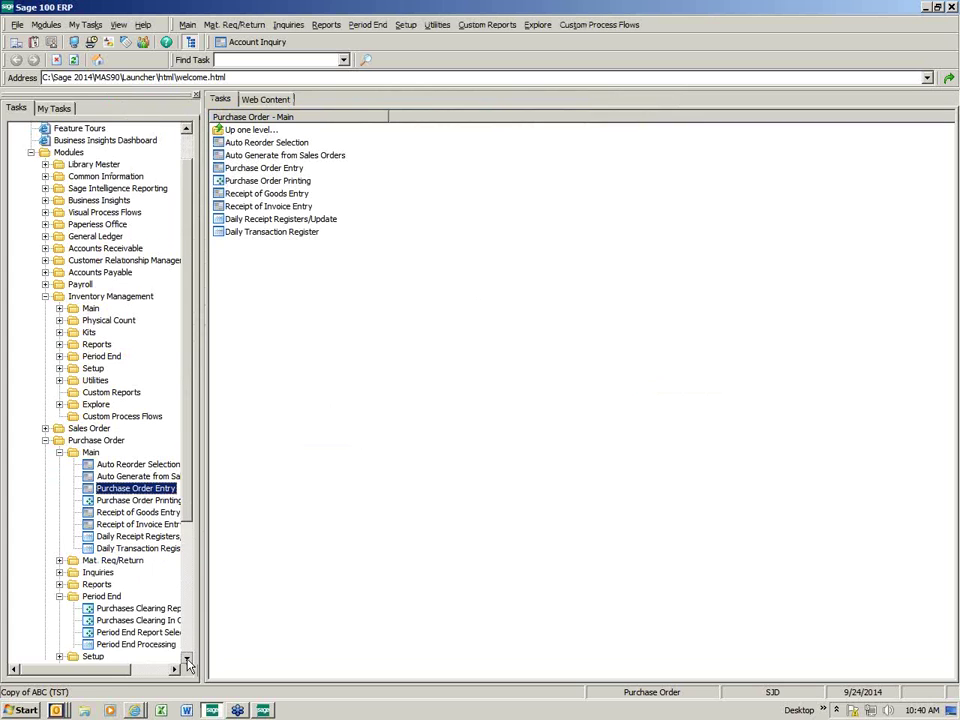
{"action": "scroll", "coordinate": [182, 645], "scroll_direction": "down", "scroll_amount": 3}
{"action": "double_click", "coordinate": [93, 572]}
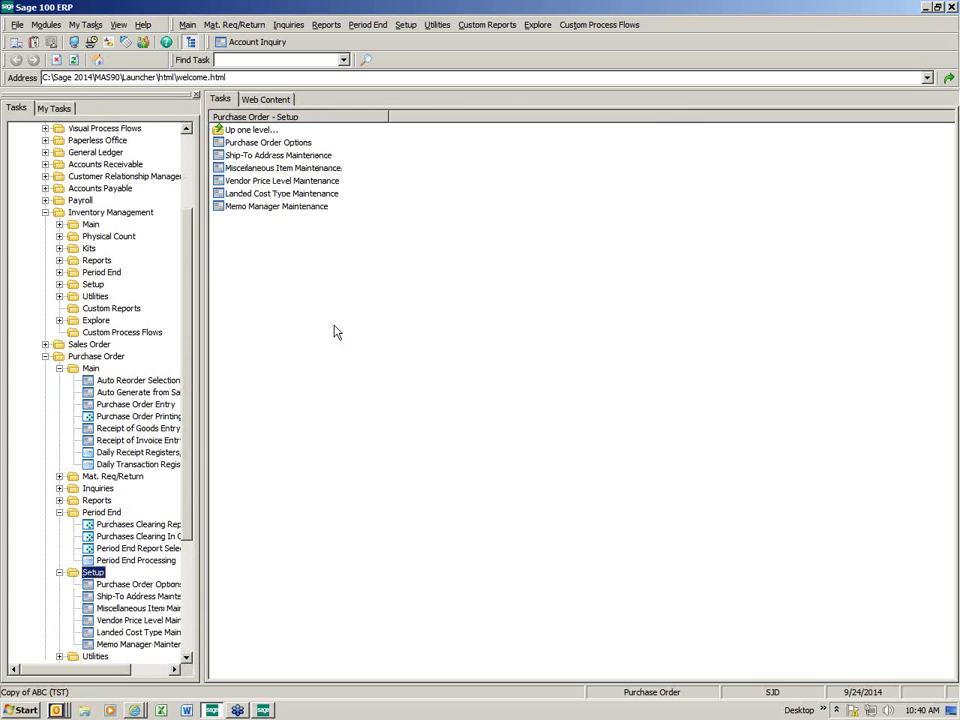
{"action": "left_click", "coordinate": [262, 142]}
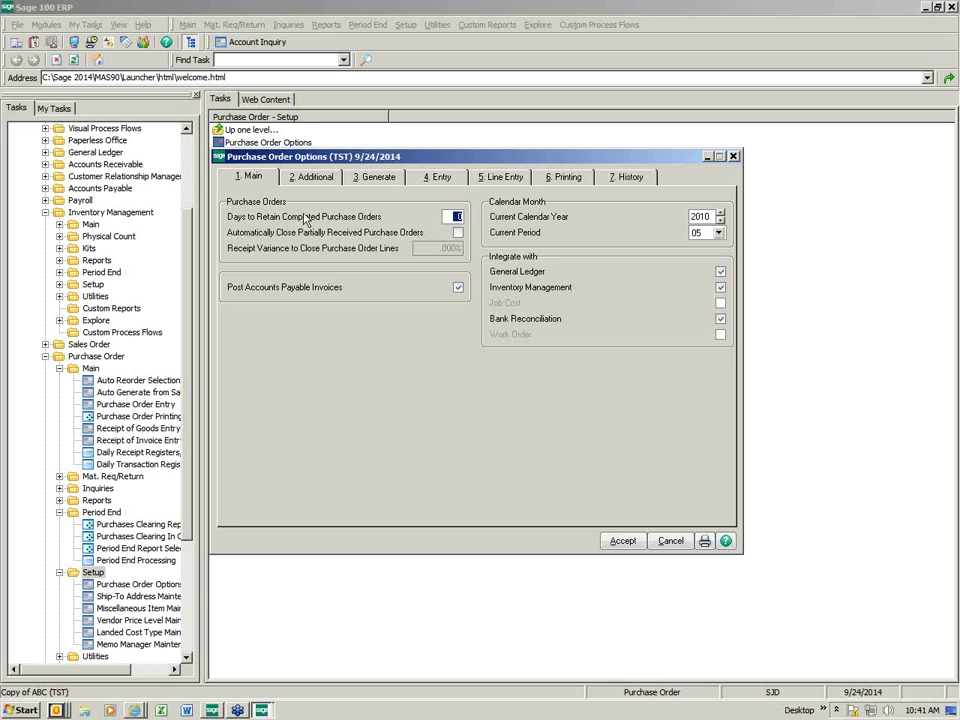
{"action": "left_click", "coordinate": [733, 157]}
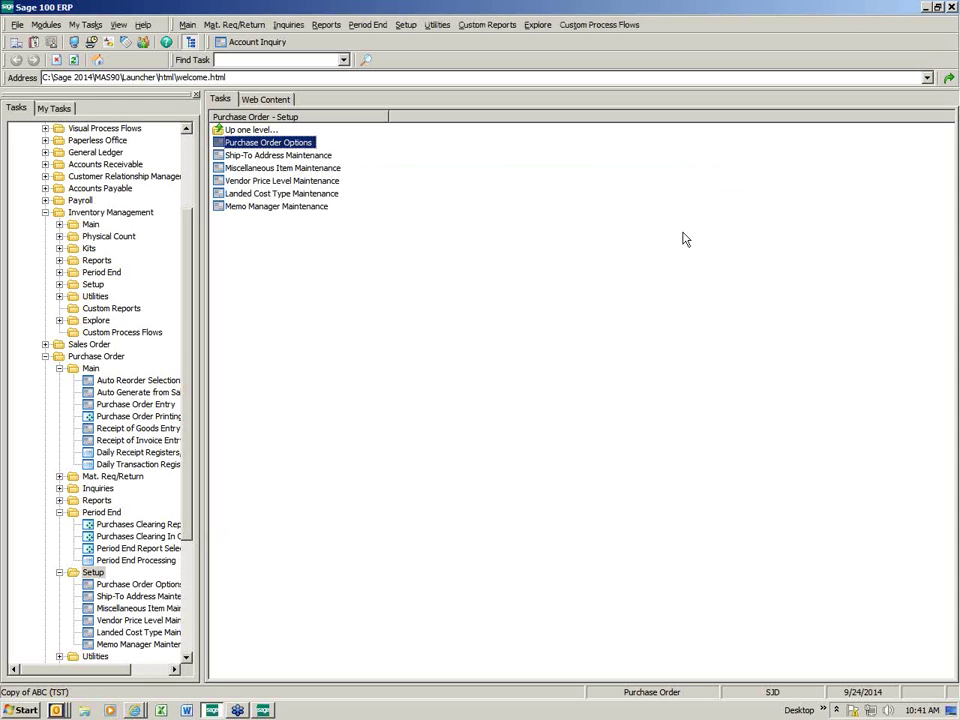
Step: Preview the Purchases Clearing Report for inventory items, sorted by purchase order number, and enlarge the maximized preview to 150%
{"action": "left_click", "coordinate": [145, 524]}
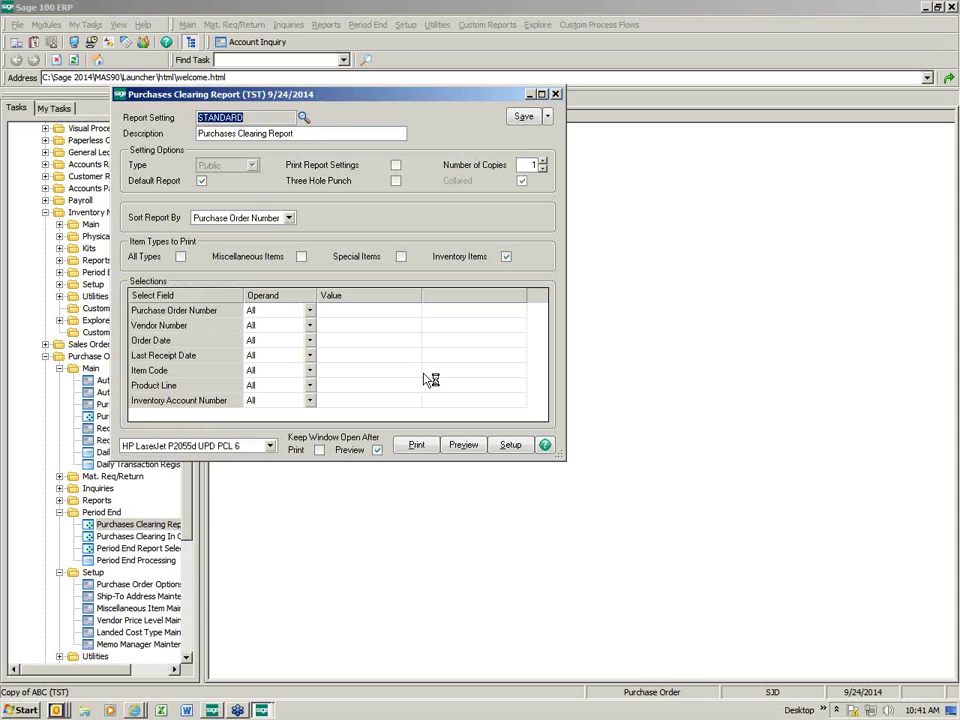
{"action": "left_click", "coordinate": [465, 445]}
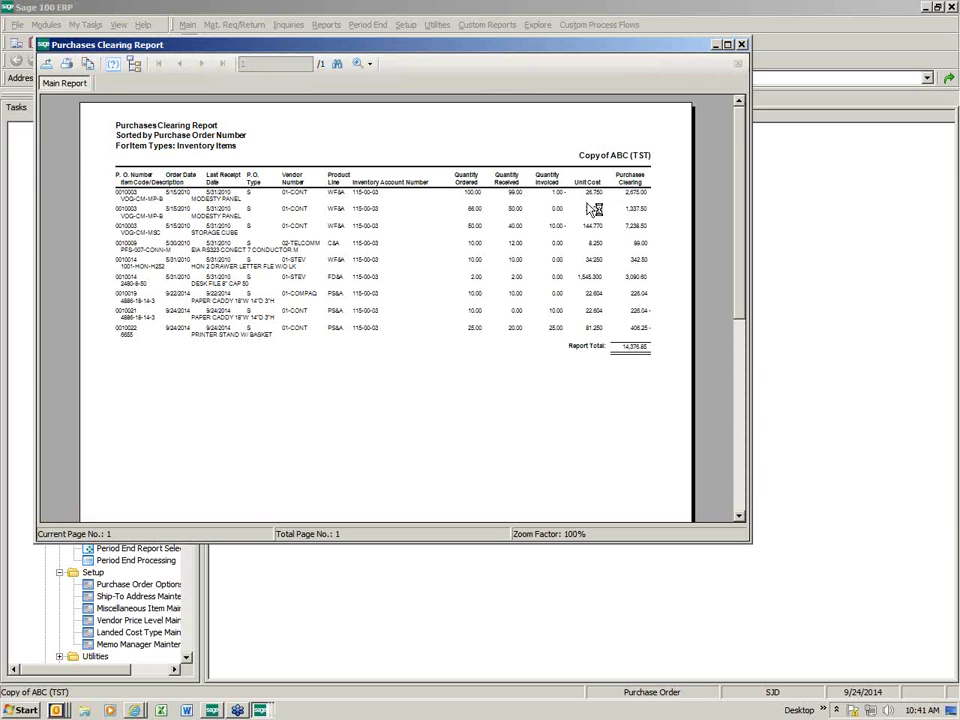
{"action": "left_click", "coordinate": [728, 45]}
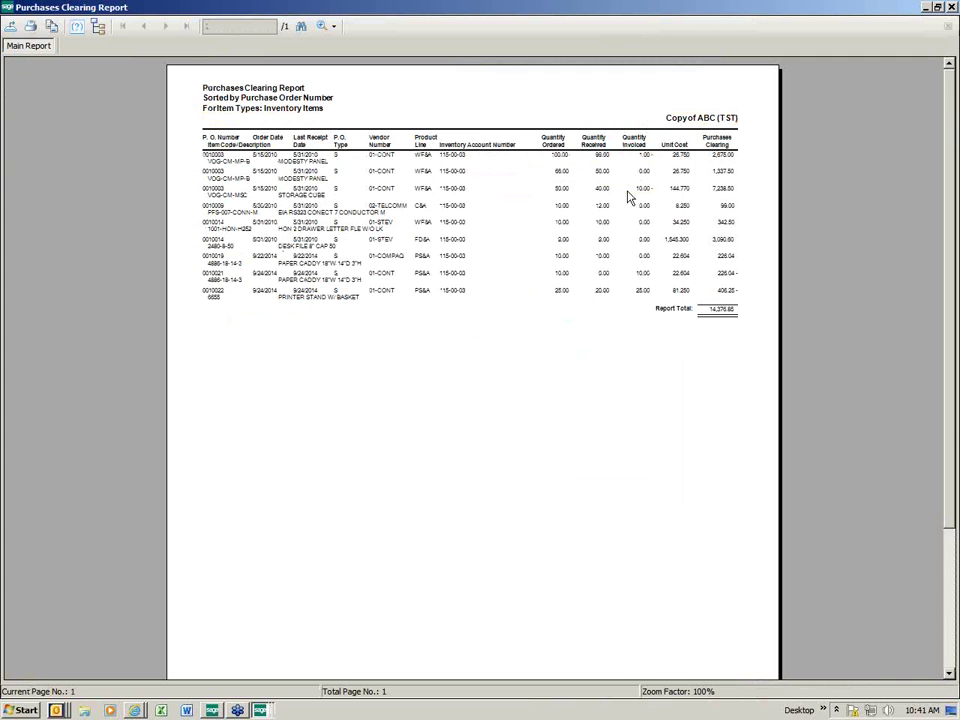
{"action": "left_click", "coordinate": [330, 26]}
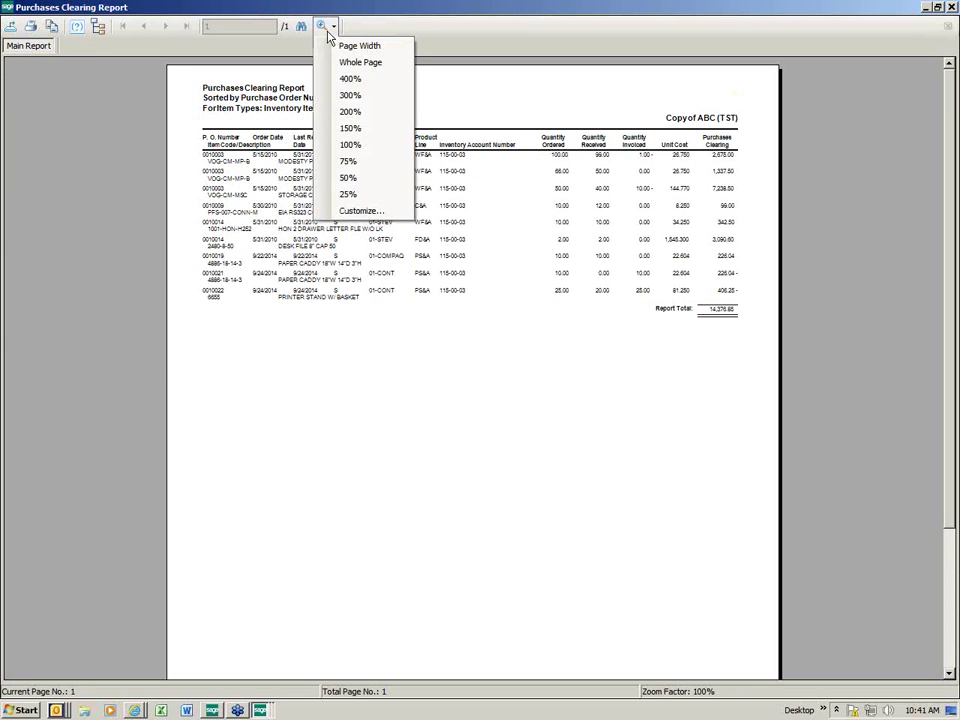
{"action": "left_click", "coordinate": [350, 128]}
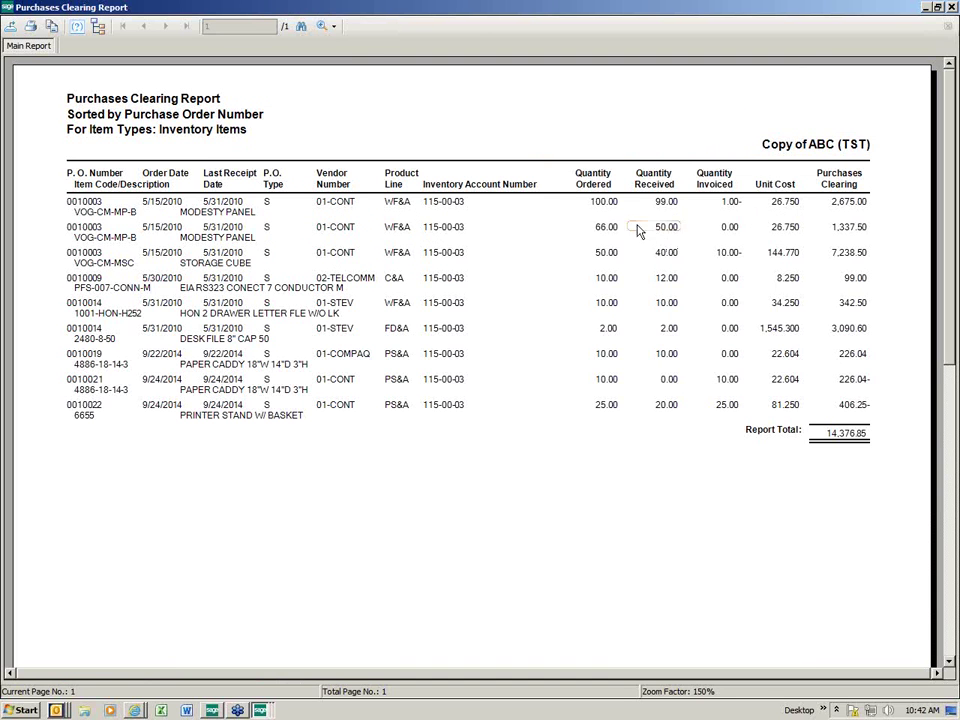
Step: Examine the first line's ordered, received and invoiced quantities and the report total, then close the Purchases Clearing Report
{"action": "left_click", "coordinate": [600, 202]}
{"action": "left_click", "coordinate": [660, 203]}
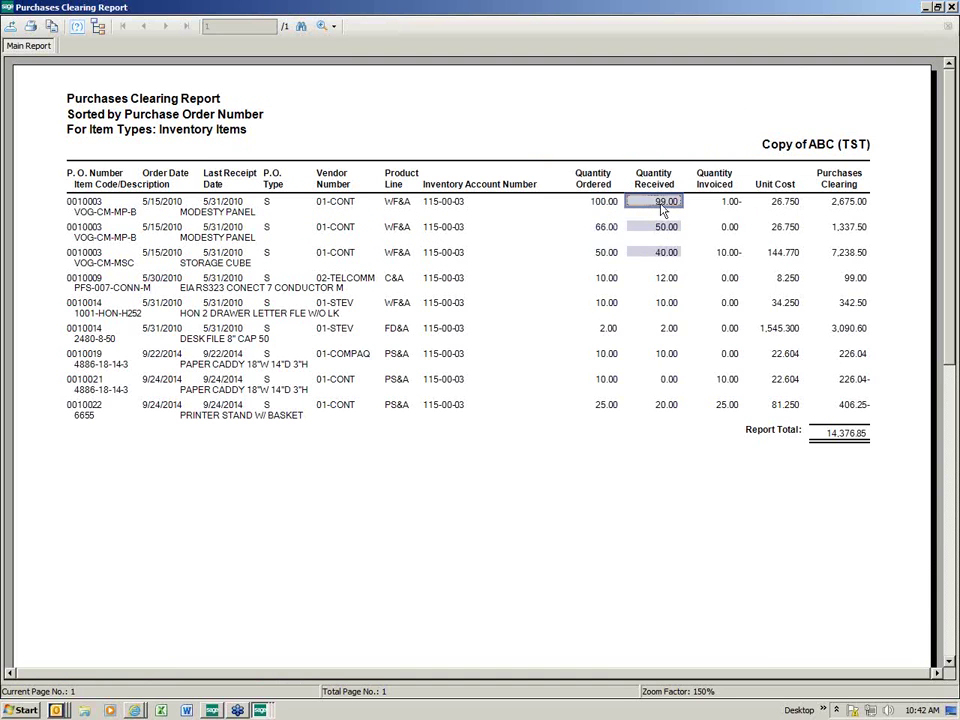
{"action": "left_click", "coordinate": [728, 202]}
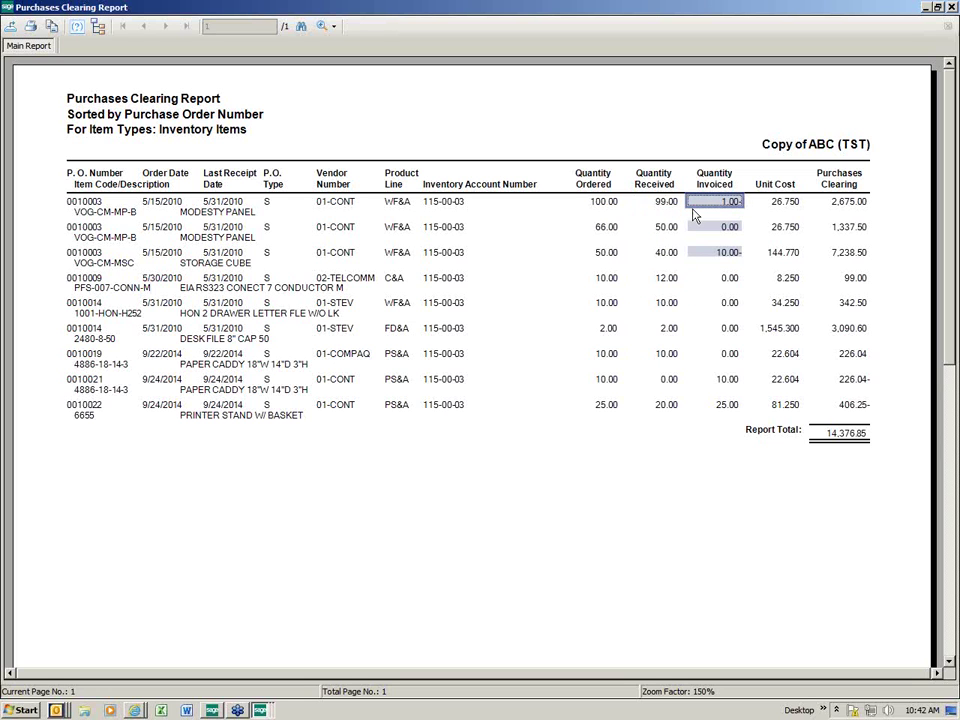
{"action": "left_click", "coordinate": [613, 206]}
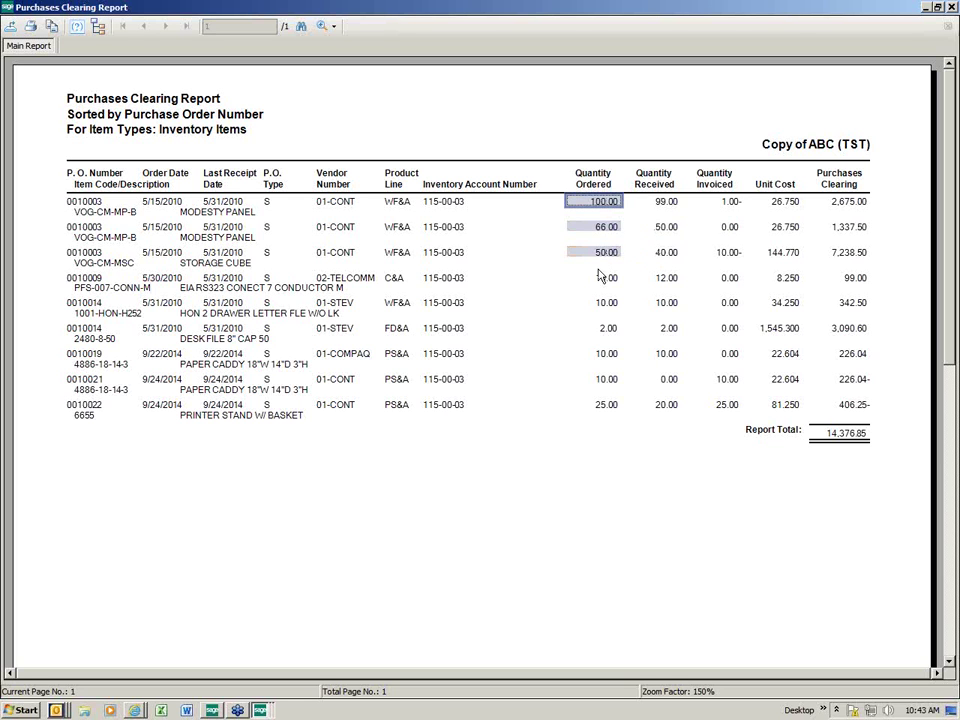
{"action": "left_click", "coordinate": [843, 436]}
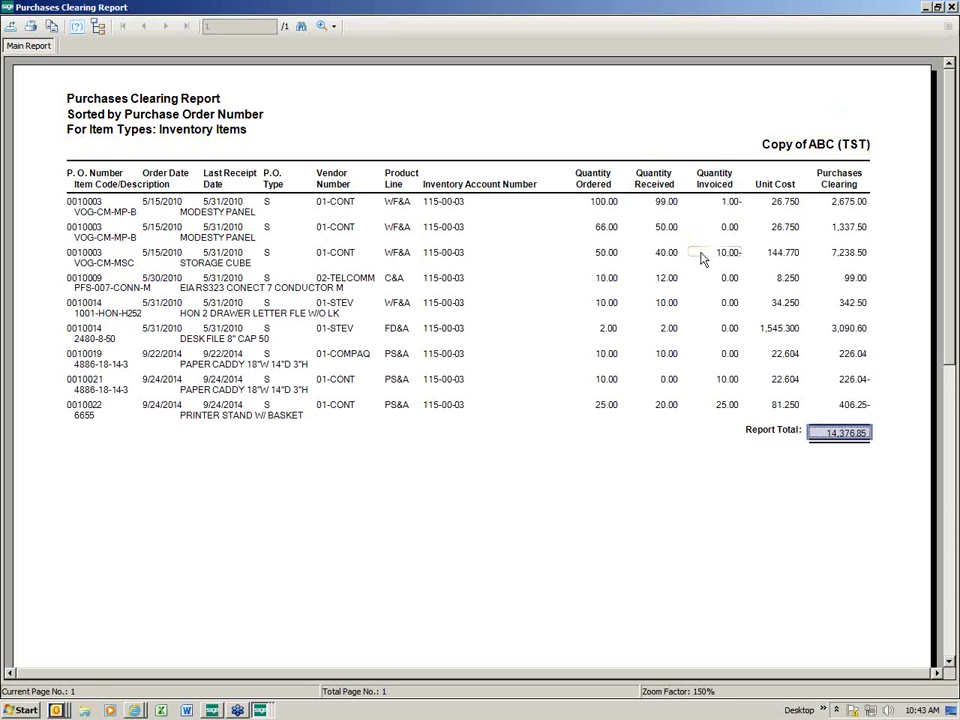
{"action": "left_click", "coordinate": [951, 7]}
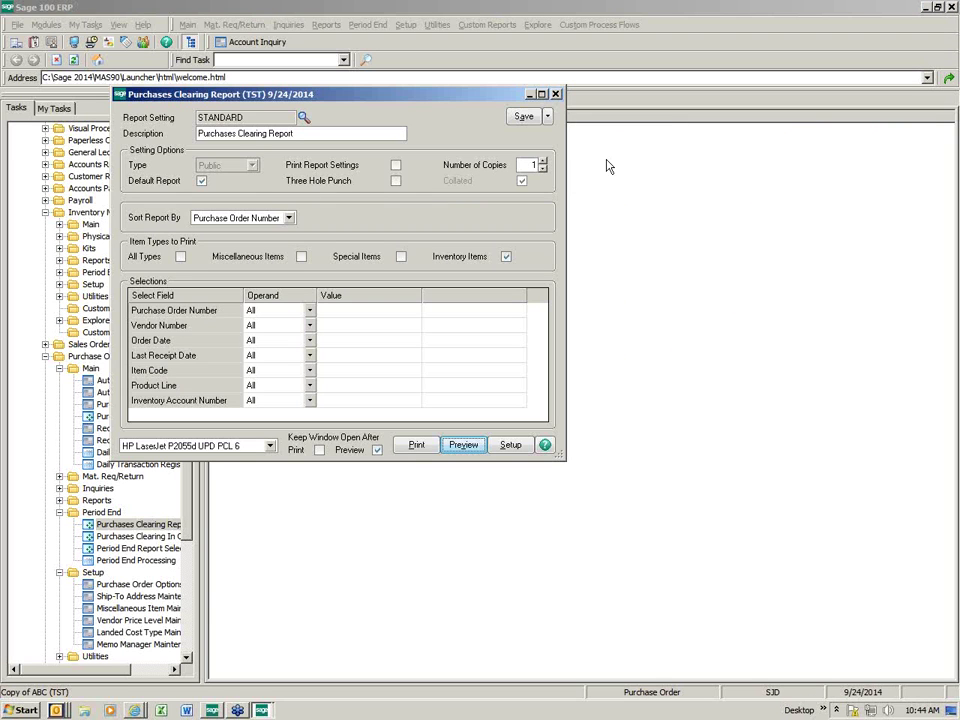
{"action": "key", "text": "Escape"}
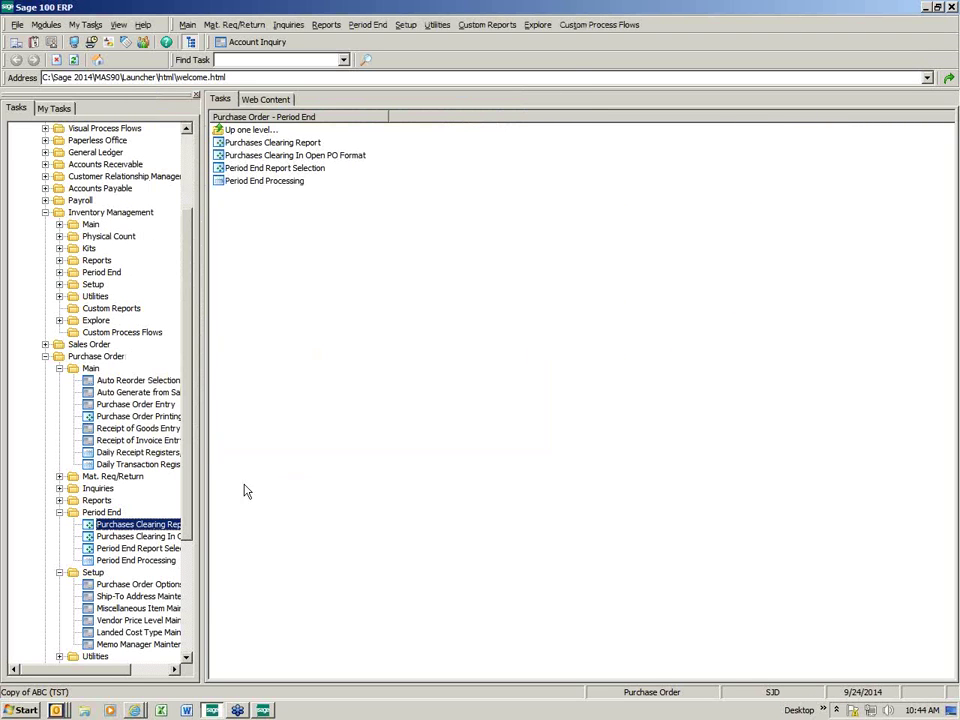
Step: Collapse the Purchase Order Setup and Period End groups and the Inventory Management module, and list the Purchase Order utilities
{"action": "left_click", "coordinate": [59, 572]}
{"action": "left_click", "coordinate": [59, 512]}
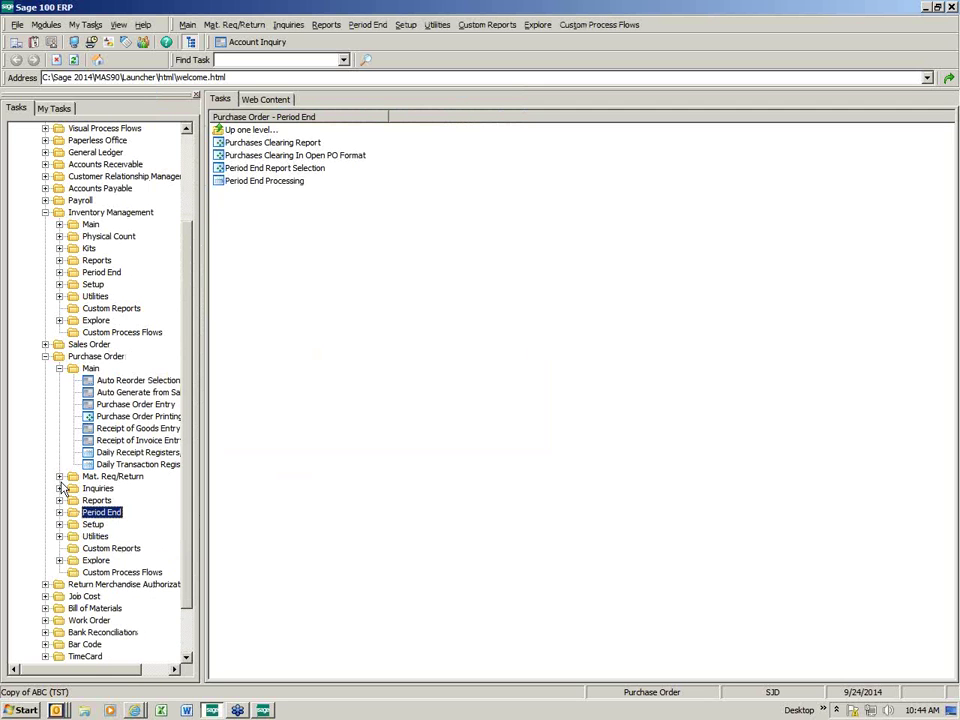
{"action": "left_click", "coordinate": [45, 212]}
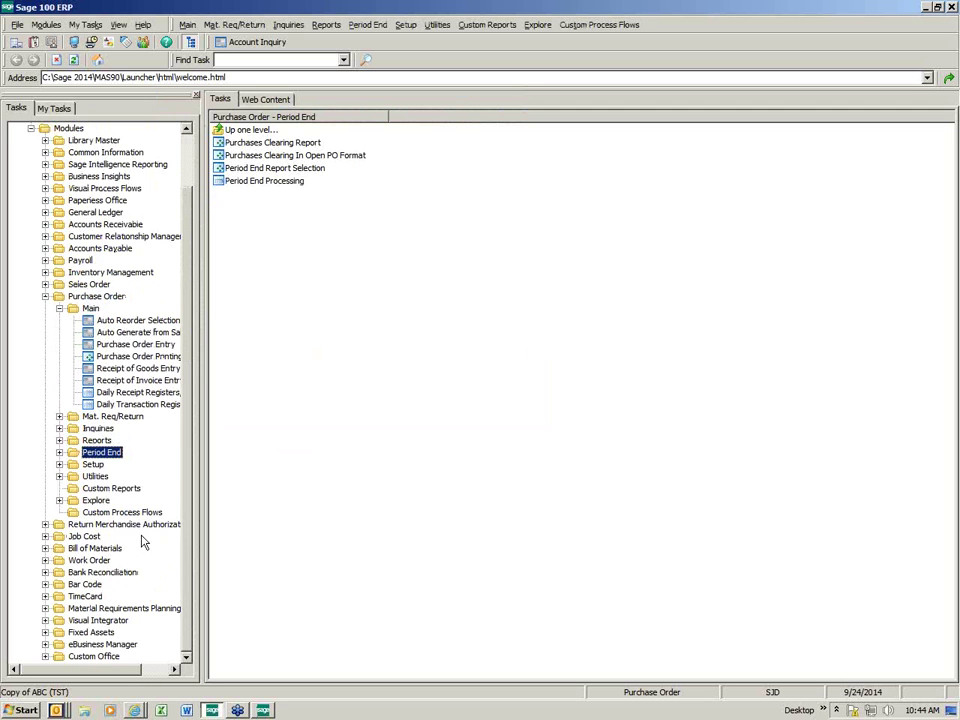
{"action": "left_click", "coordinate": [95, 477]}
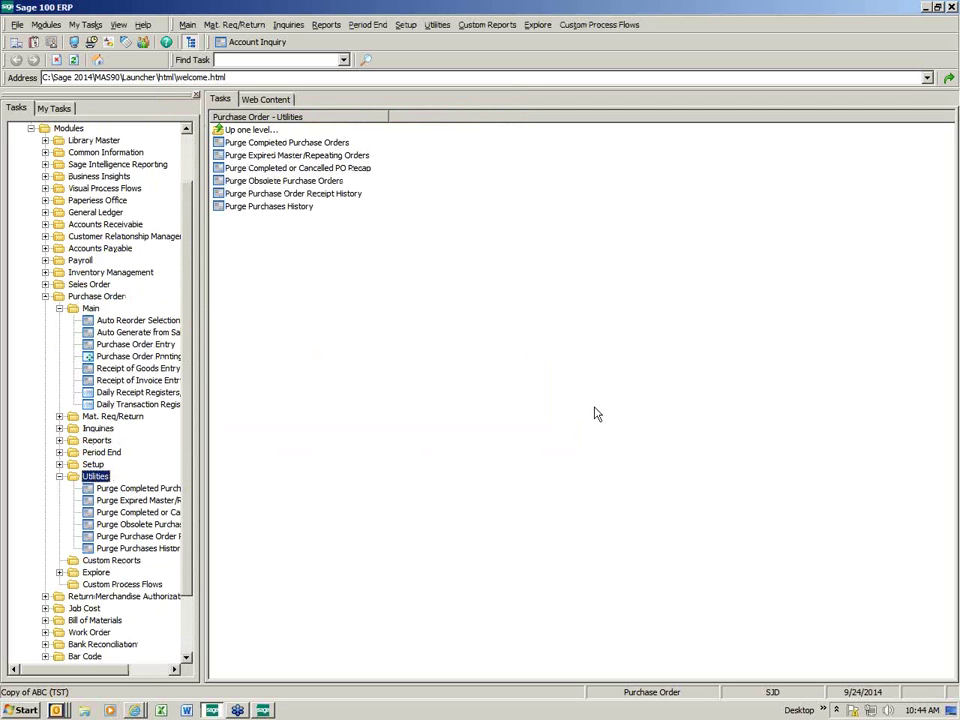
Step: Open Purge Obsolete Purchase Orders and set the date for removing obsolete purchase orders to 1/1/2014
{"action": "left_click", "coordinate": [276, 184]}
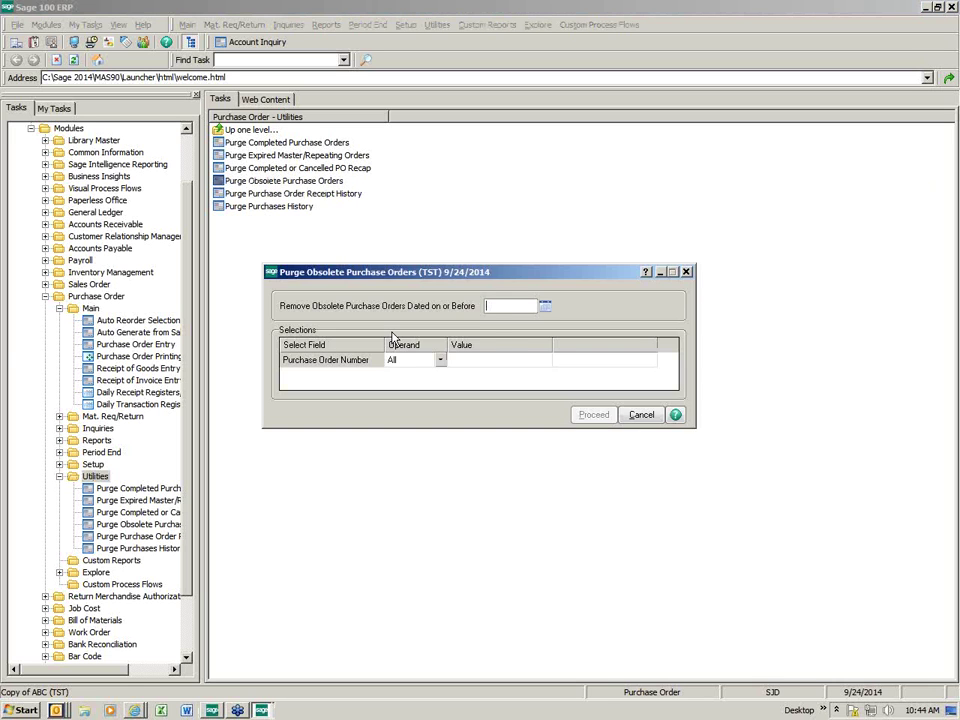
{"action": "left_click", "coordinate": [545, 306]}
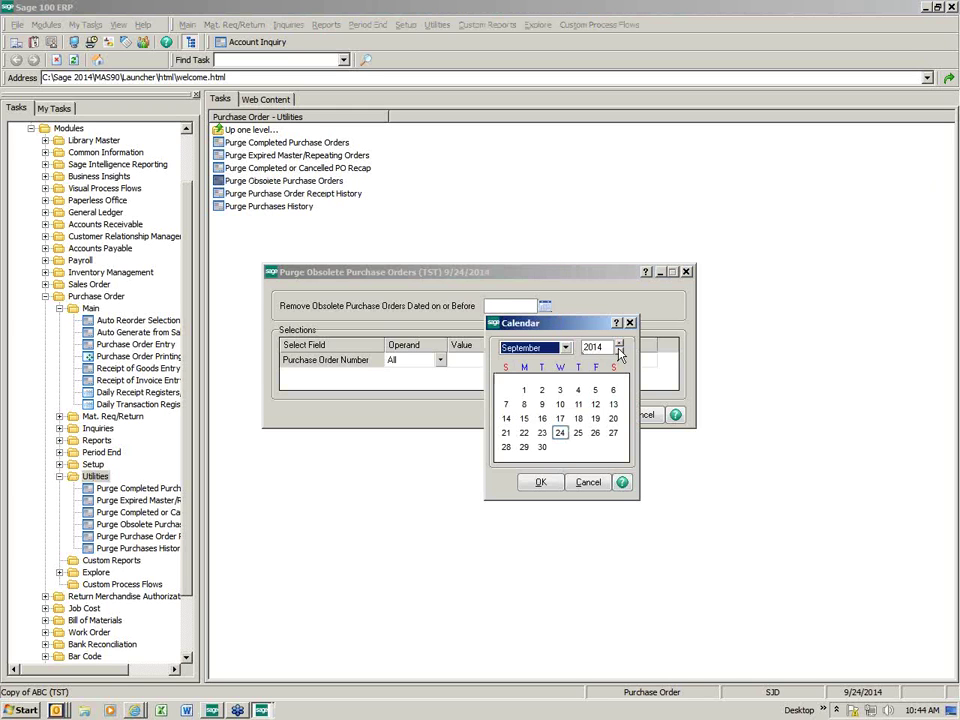
{"action": "left_click", "coordinate": [565, 347]}
{"action": "left_click", "coordinate": [515, 361]}
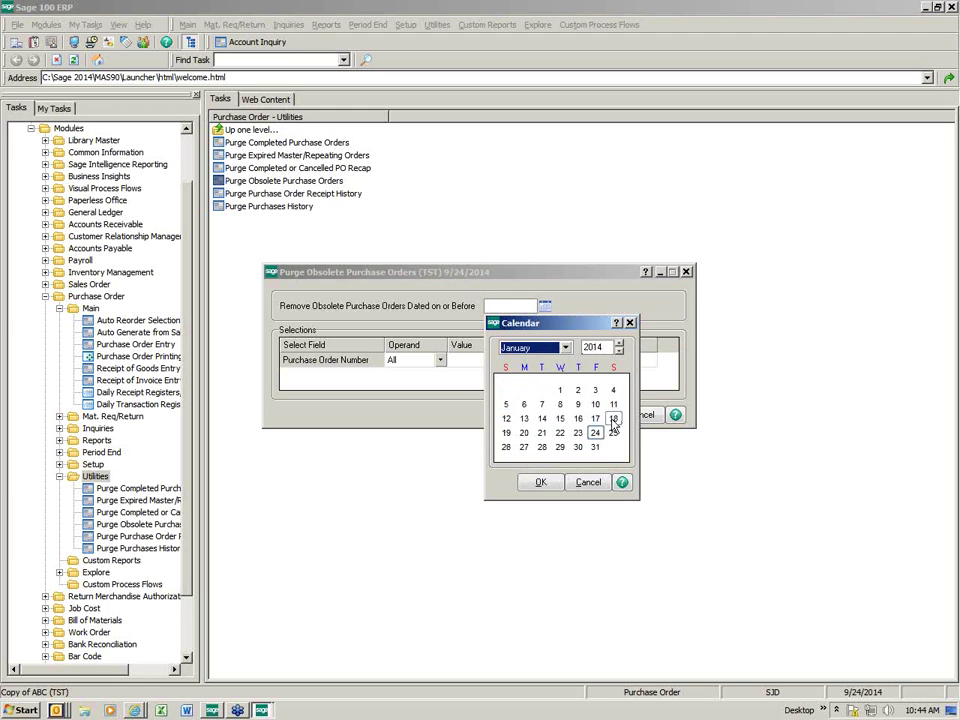
{"action": "double_click", "coordinate": [559, 390]}
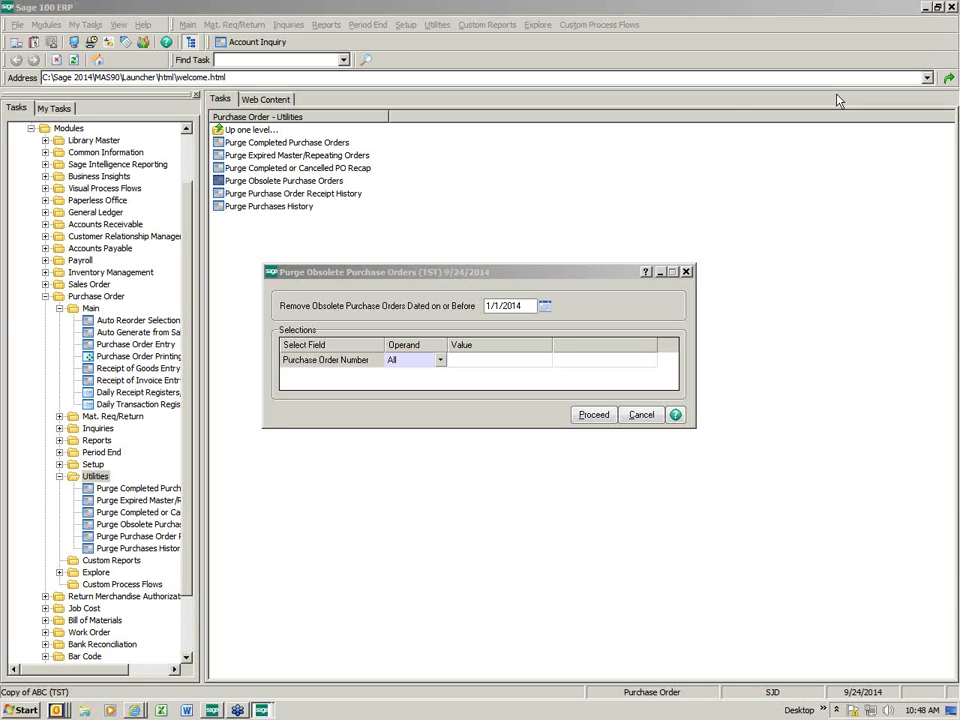
Step: Switch to Internet Explorer, view the webinar list on Conner Ash's Tech Tuesday page, and return to Sage 100 ERP
{"action": "left_click", "coordinate": [137, 711]}
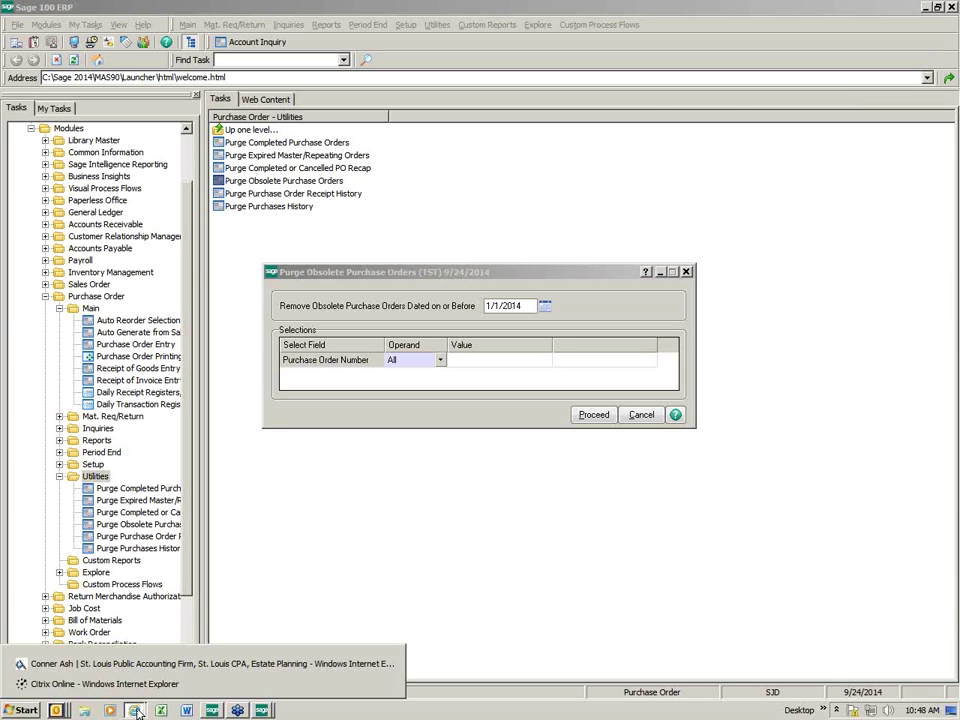
{"action": "left_click", "coordinate": [150, 663]}
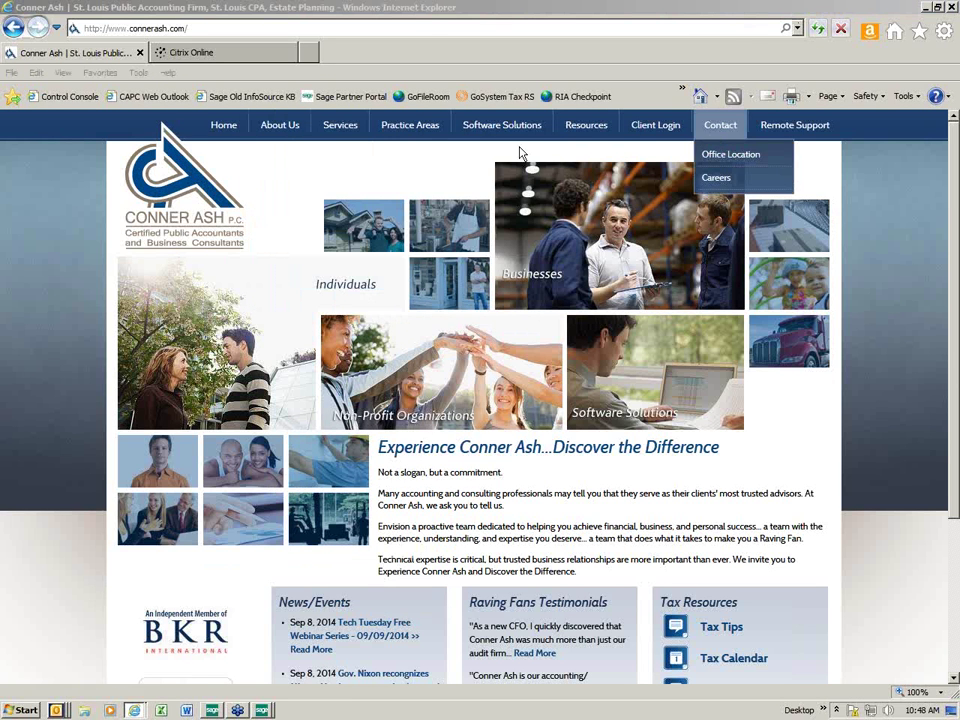
{"action": "mouse_move", "coordinate": [503, 135]}
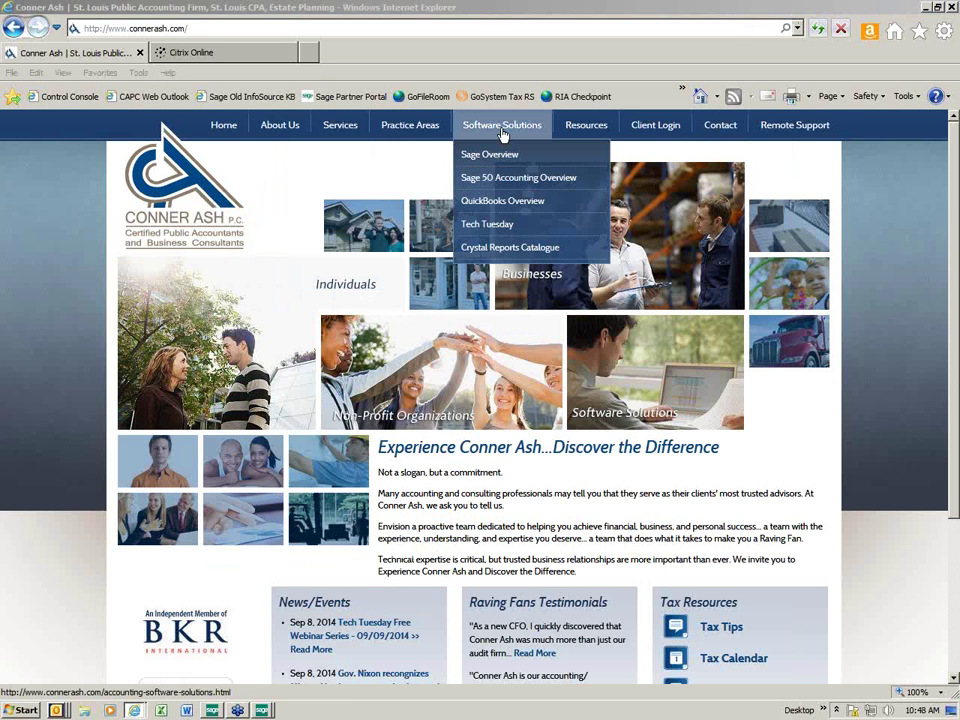
{"action": "left_click", "coordinate": [479, 228]}
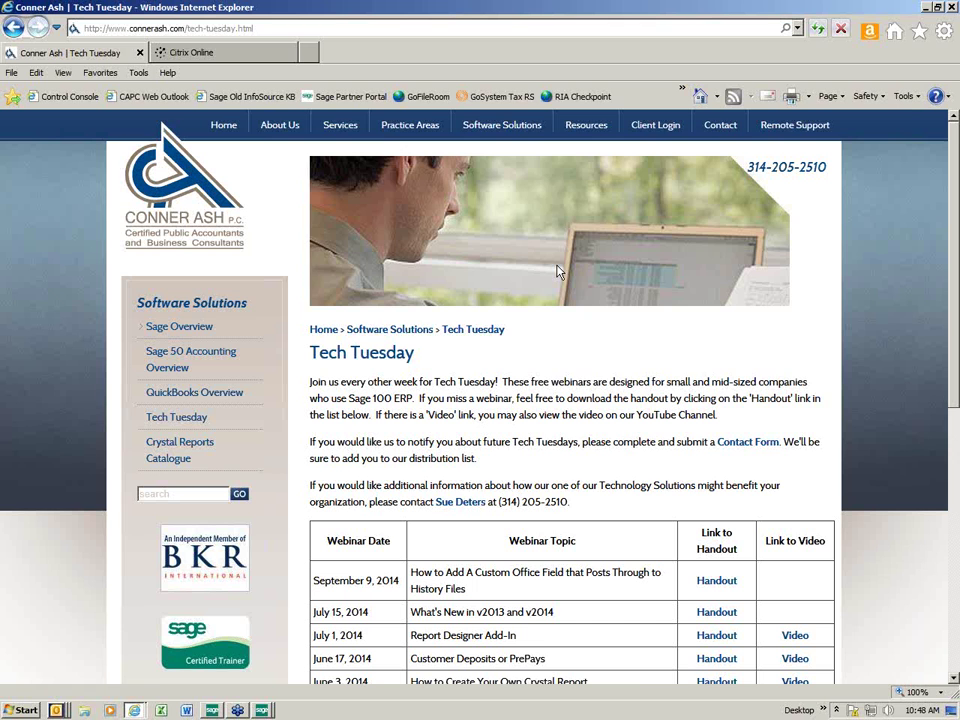
{"action": "scroll", "coordinate": [560, 272], "scroll_direction": "down", "scroll_amount": 3}
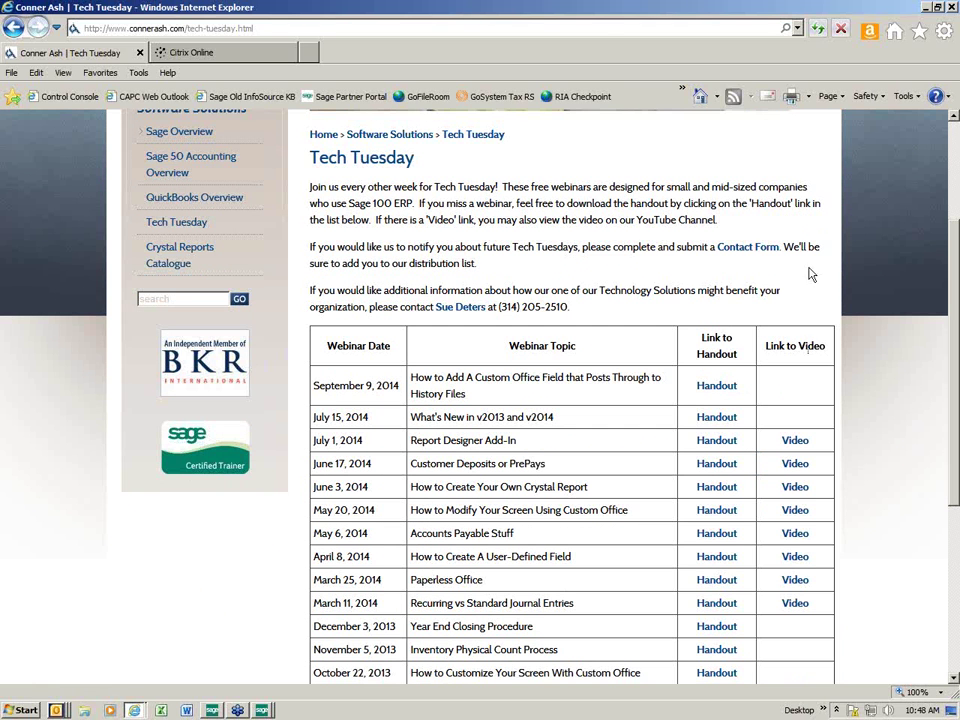
{"action": "left_click", "coordinate": [926, 9]}
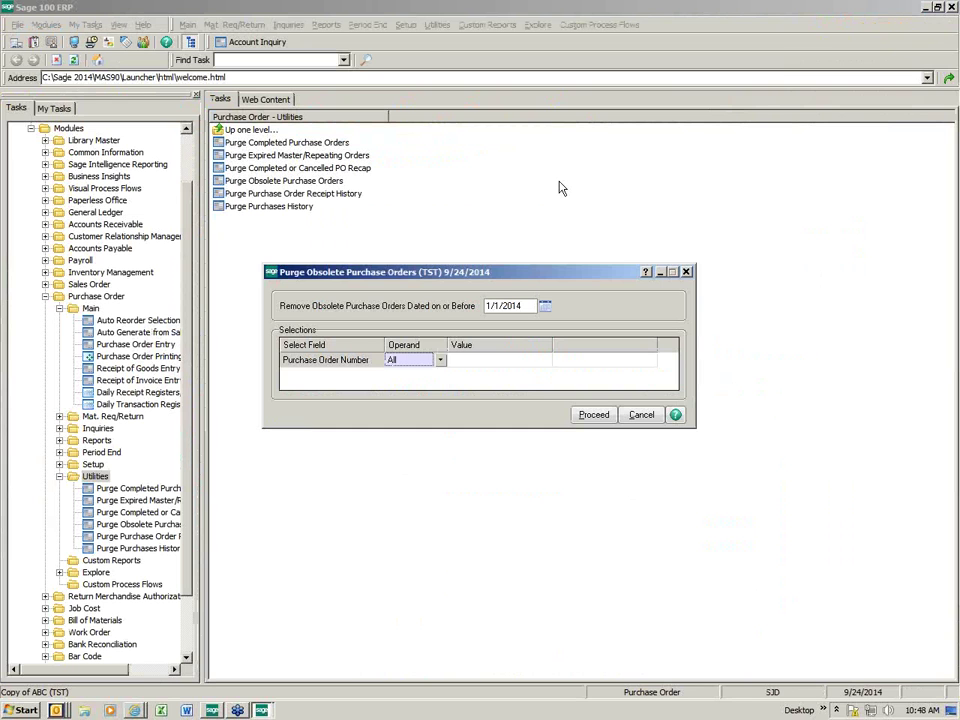
Step: Close the purge window without proceeding and preview the Purchases Clearing In Open PO Format report in a maximized window
{"action": "left_click", "coordinate": [686, 272]}
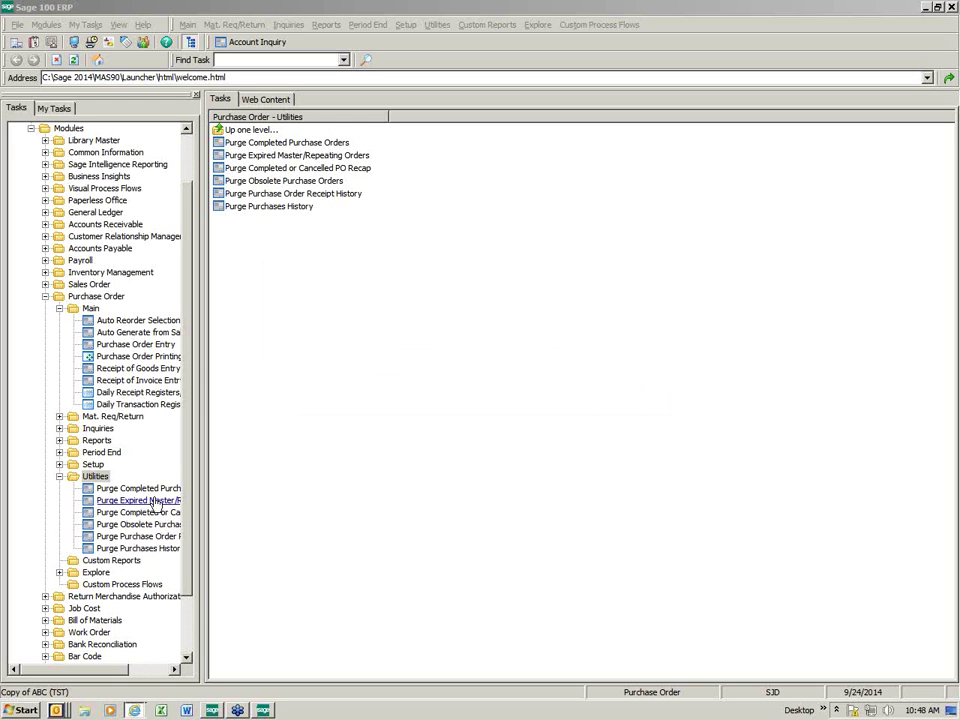
{"action": "left_click", "coordinate": [101, 452]}
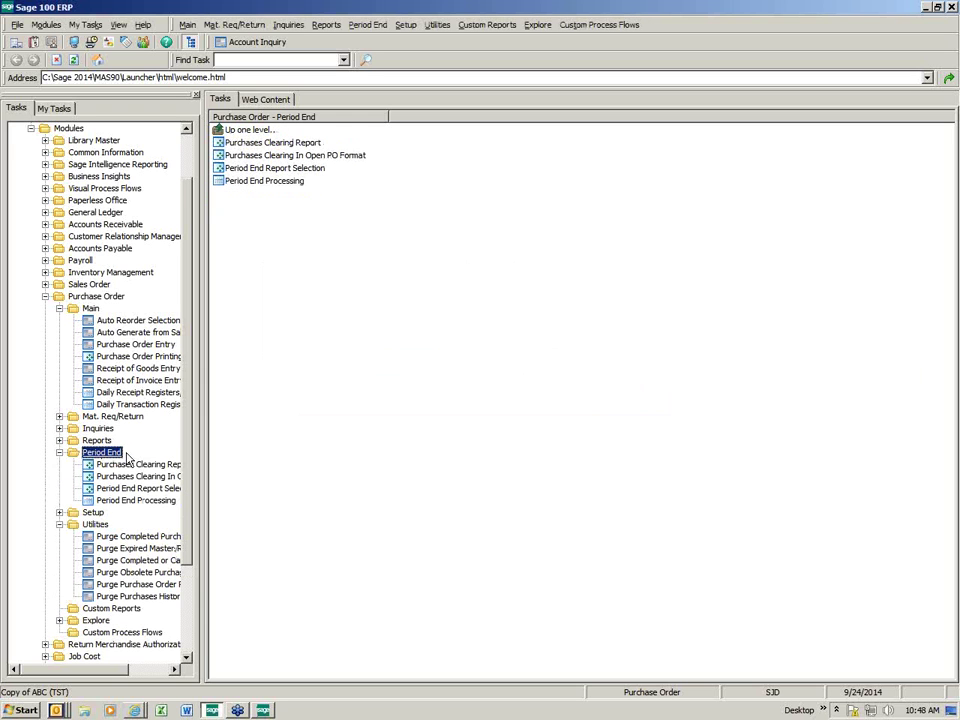
{"action": "left_click", "coordinate": [320, 157]}
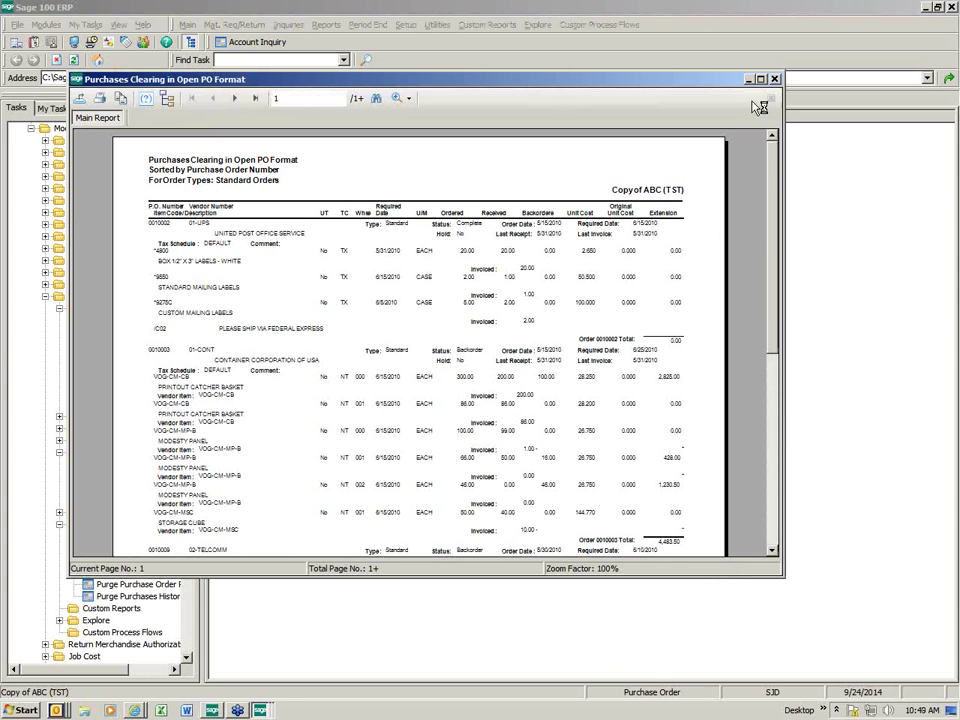
{"action": "left_click", "coordinate": [761, 79]}
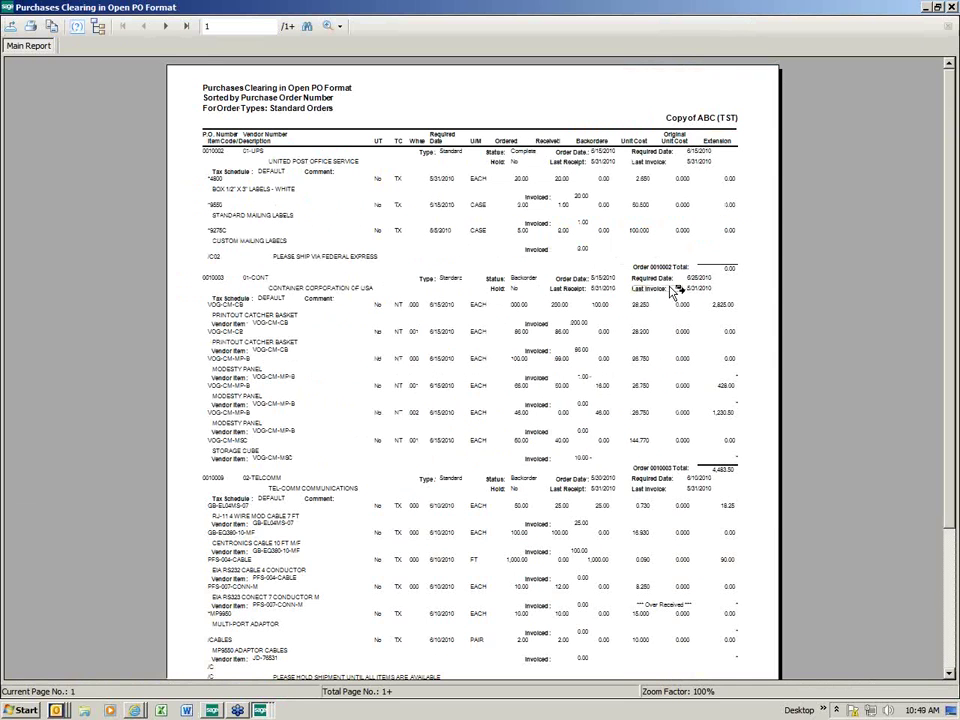
Step: Examine the ordered, received and invoiced quantities of purchase order 0010002 and the purchases clearing totals on the report's last page
{"action": "left_click", "coordinate": [521, 179]}
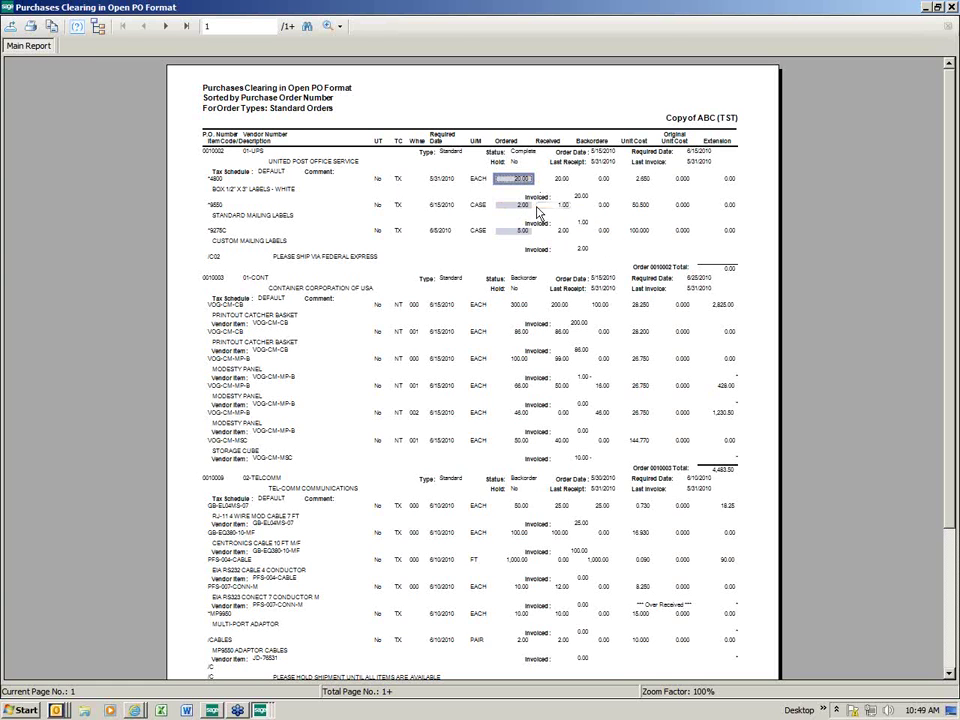
{"action": "left_click_drag", "start_coordinate": [583, 226], "coordinate": [613, 268]}
{"action": "left_click_drag", "start_coordinate": [613, 268], "coordinate": [463, 204]}
{"action": "left_click", "coordinate": [186, 26]}
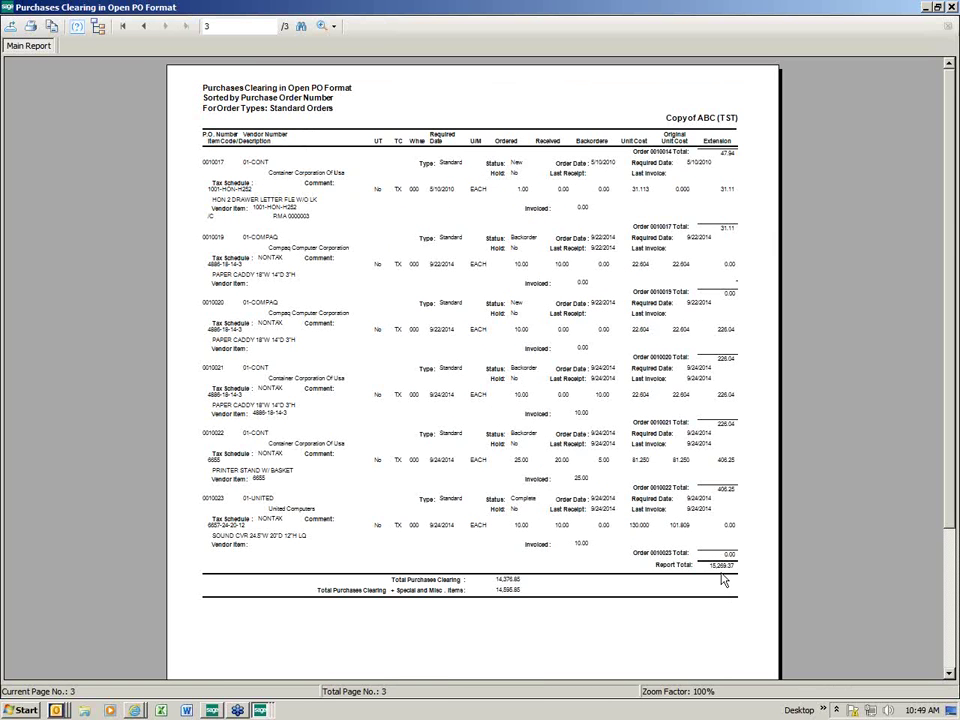
Step: Compare the Total Purchases Clearing amount with the total including special and miscellaneous items, and close the Open PO Format report
{"action": "left_click", "coordinate": [519, 581]}
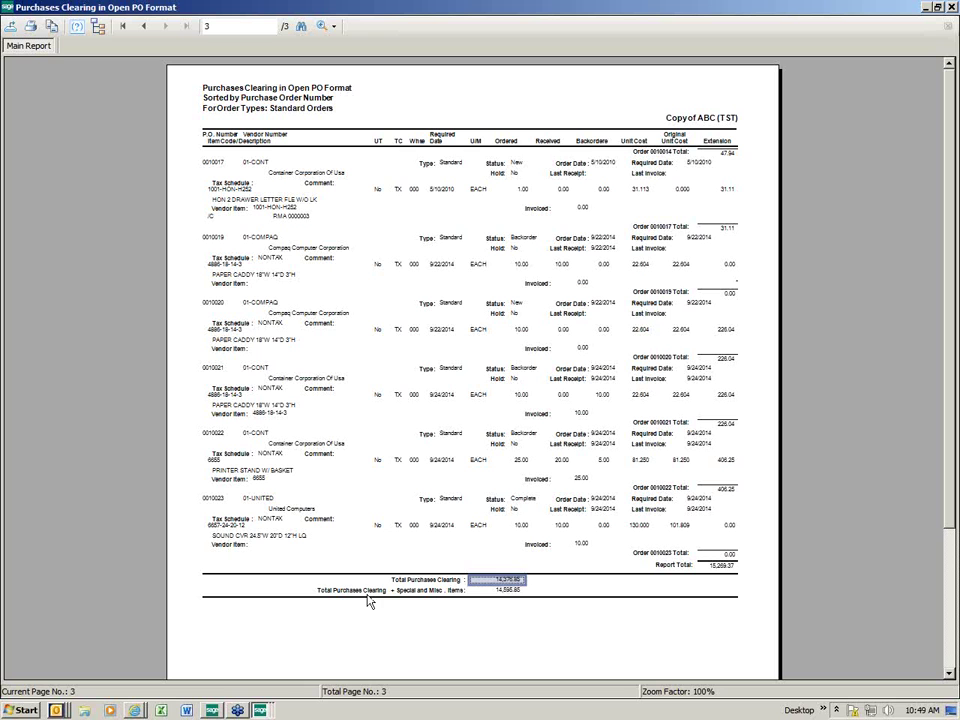
{"action": "left_click", "coordinate": [505, 591]}
{"action": "left_click", "coordinate": [505, 580]}
{"action": "left_click", "coordinate": [953, 8]}
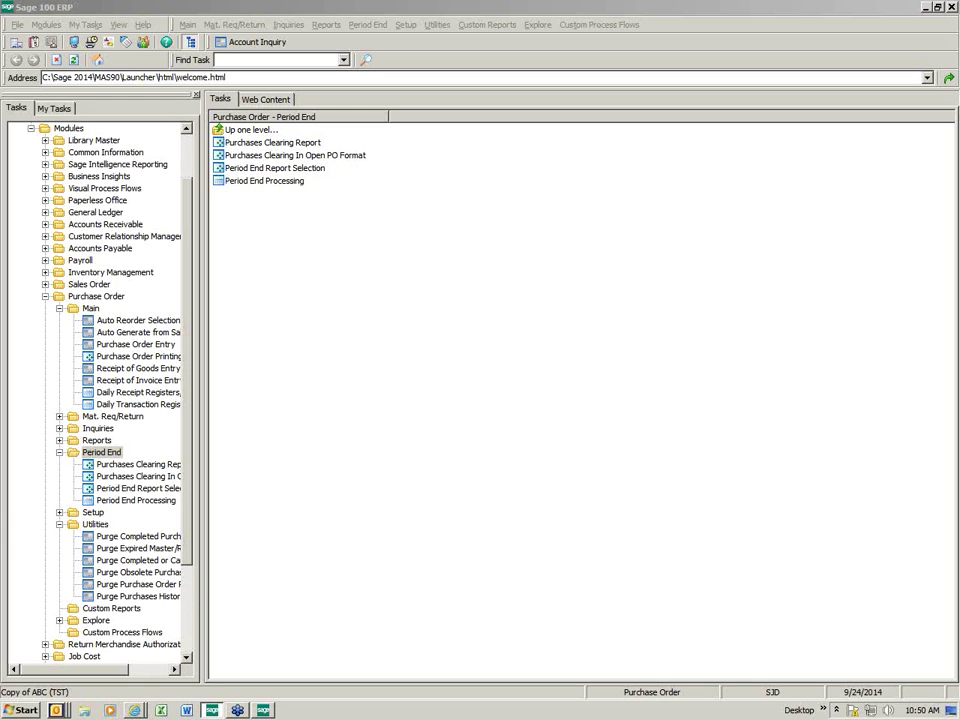
Step: Preview the Purchases Clearing Report for inventory items sorted by purchase order number, and close the preview and its report window
{"action": "left_click", "coordinate": [298, 145]}
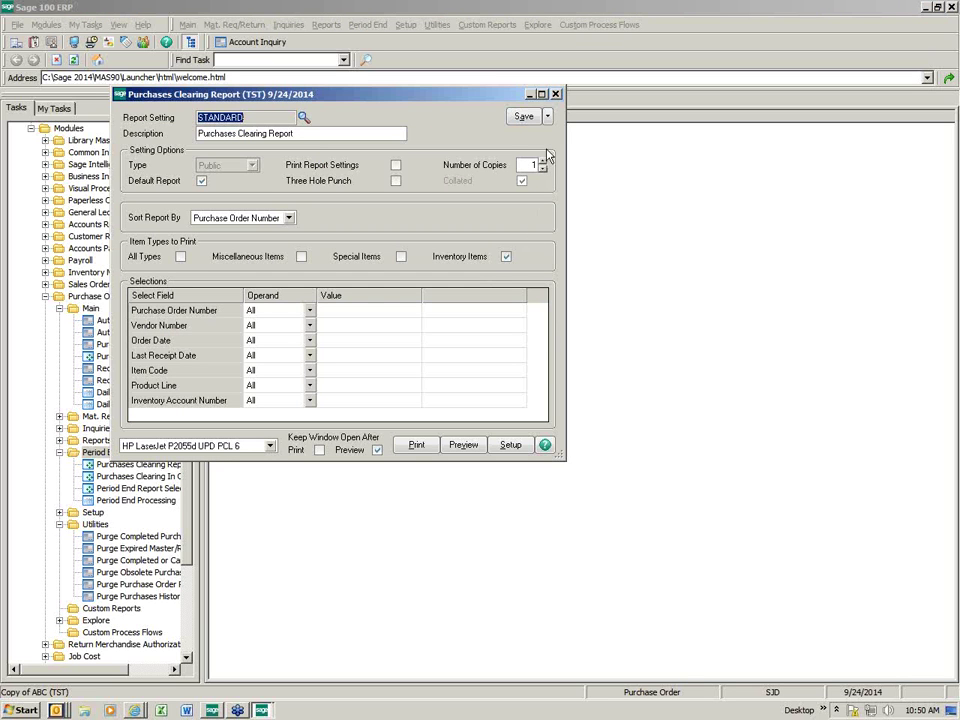
{"action": "left_click", "coordinate": [465, 445]}
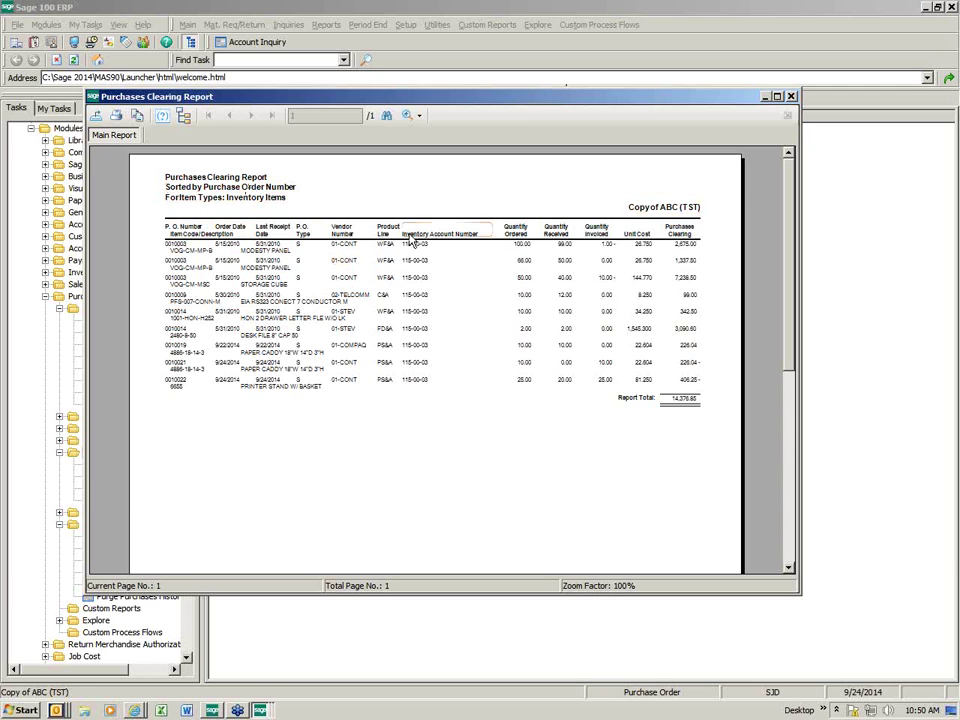
{"action": "left_click", "coordinate": [791, 96]}
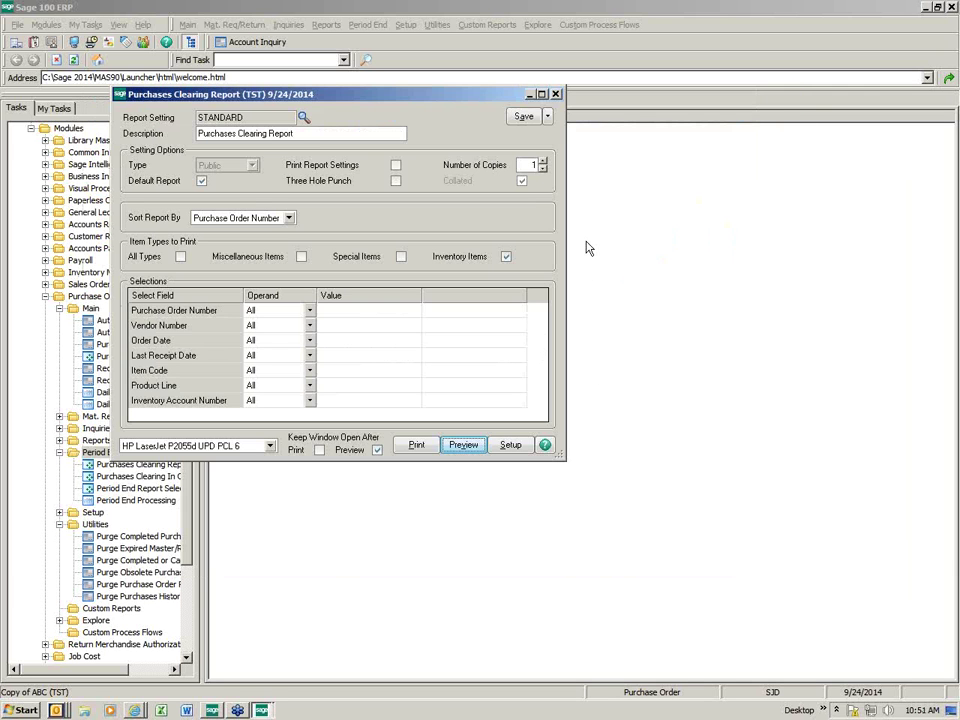
{"action": "left_click", "coordinate": [556, 95]}
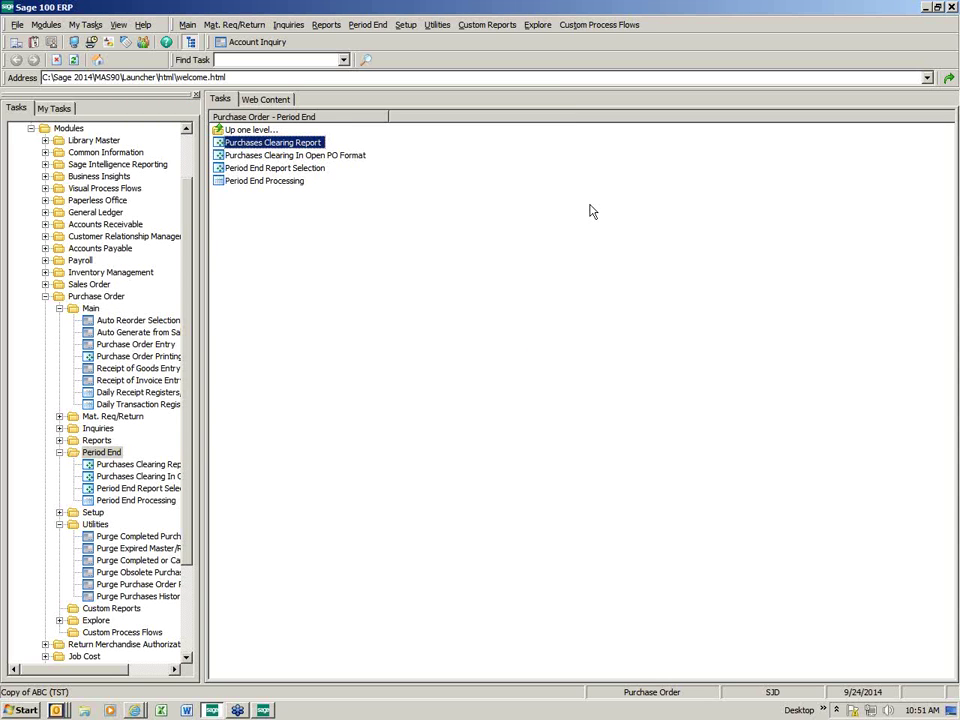
Step: Display the list of Accounts Payable reports
{"action": "left_click", "coordinate": [98, 249]}
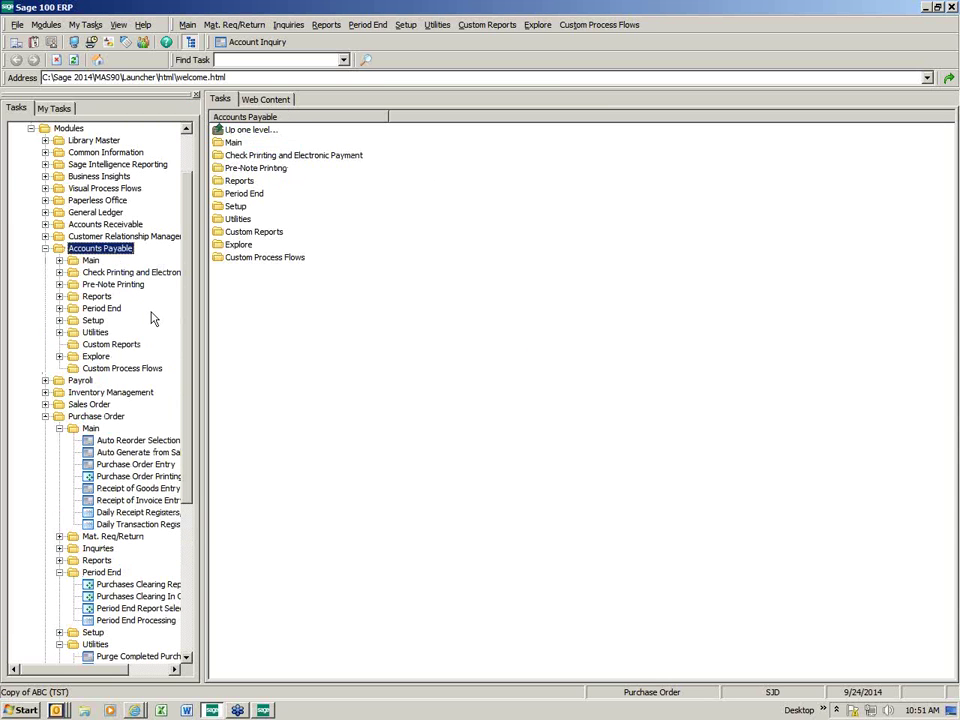
{"action": "left_click", "coordinate": [108, 298]}
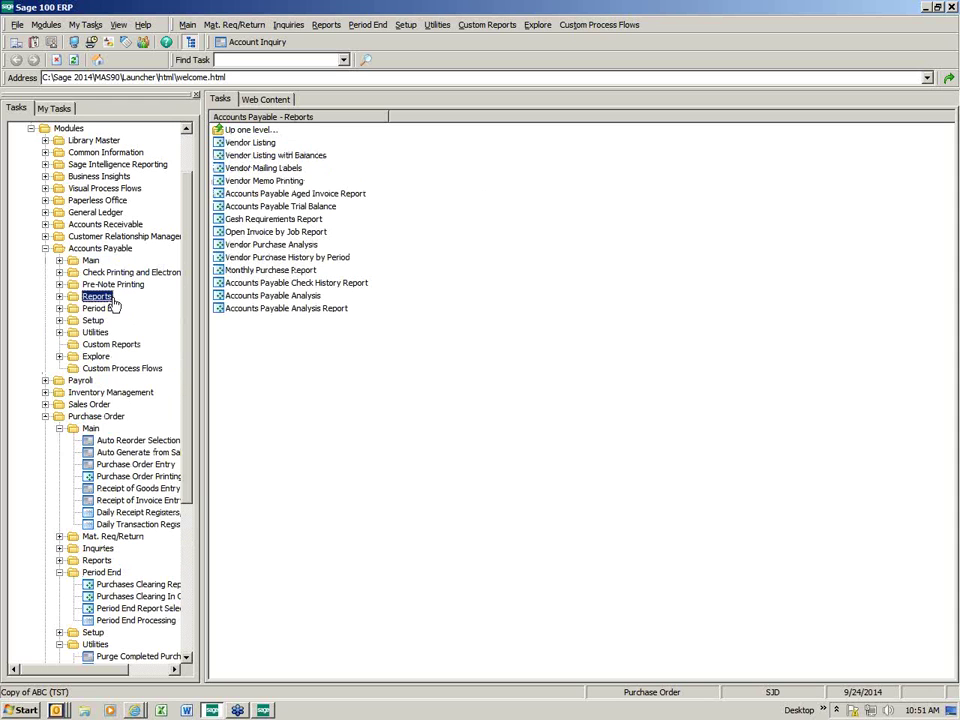